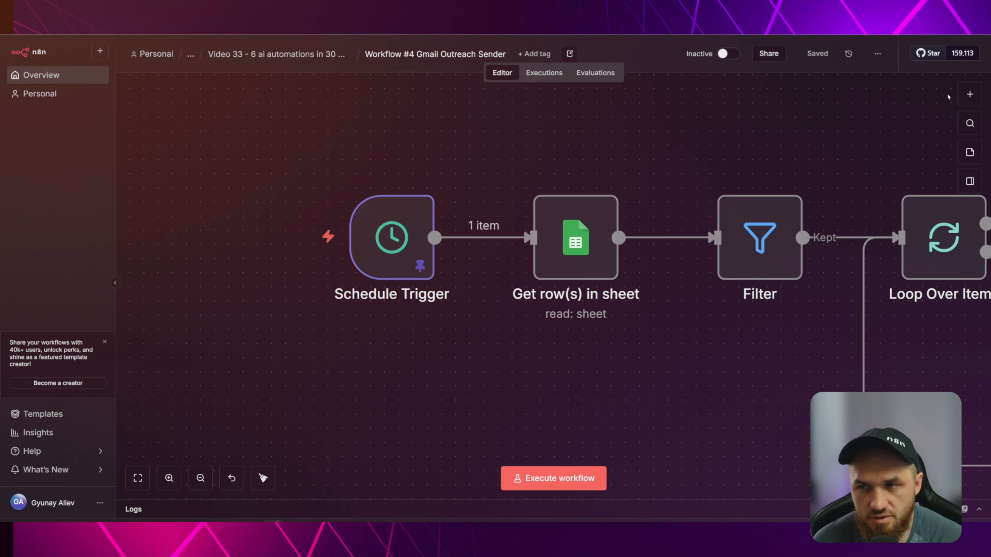
Search the node panel for 'sch', dismiss it, and open the Schedule Trigger node's settings.
{"action": "left_click", "coordinate": [970, 94]}
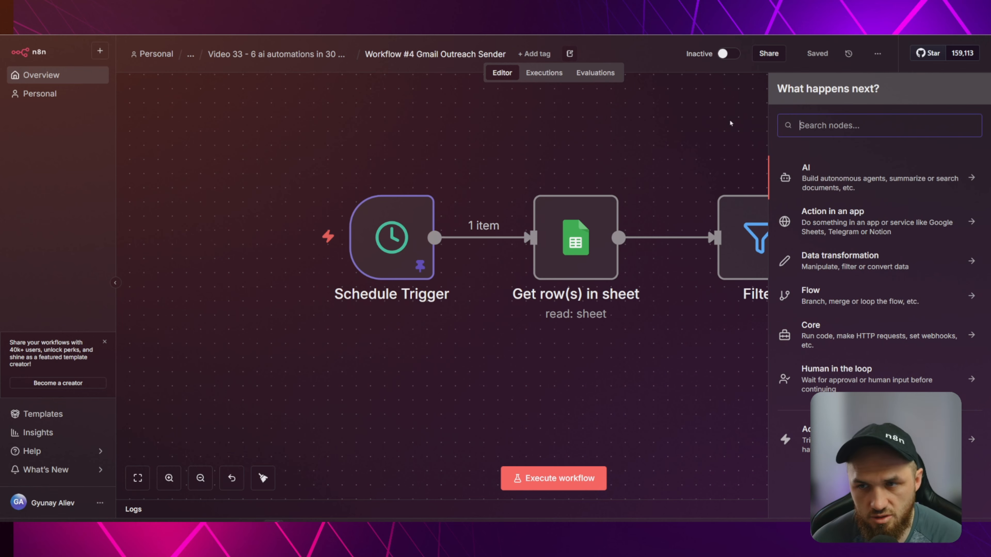
{"action": "type", "text": "sch"}
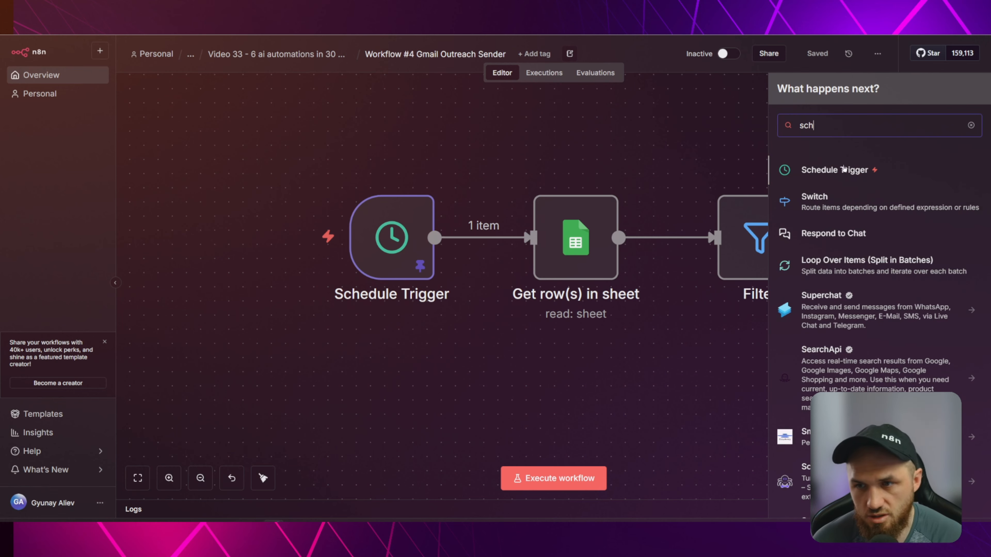
{"action": "left_click", "coordinate": [591, 126]}
{"action": "double_click", "coordinate": [386, 231]}
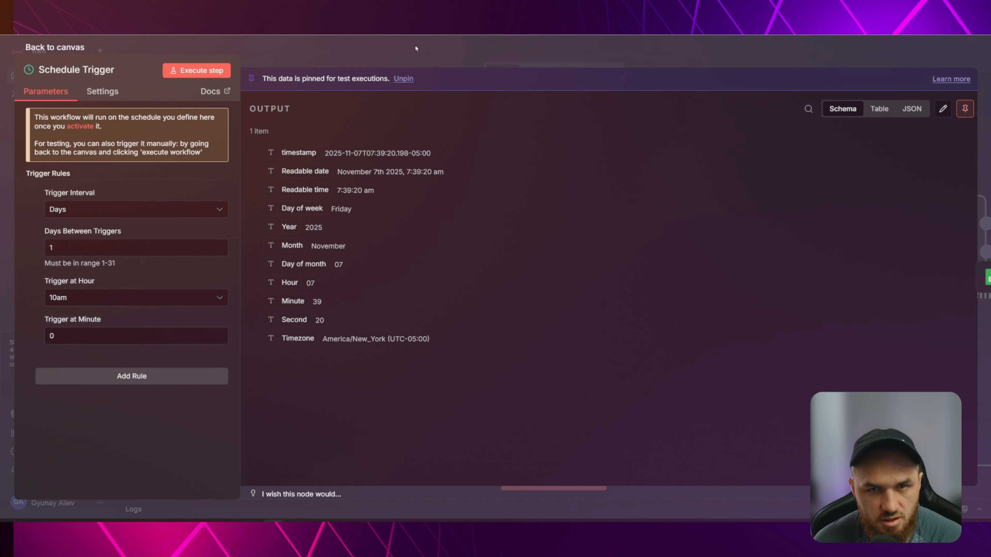
Keep the Schedule Trigger at a Days interval, 1 day between triggers, firing at 10am.
{"action": "key", "text": "Escape"}
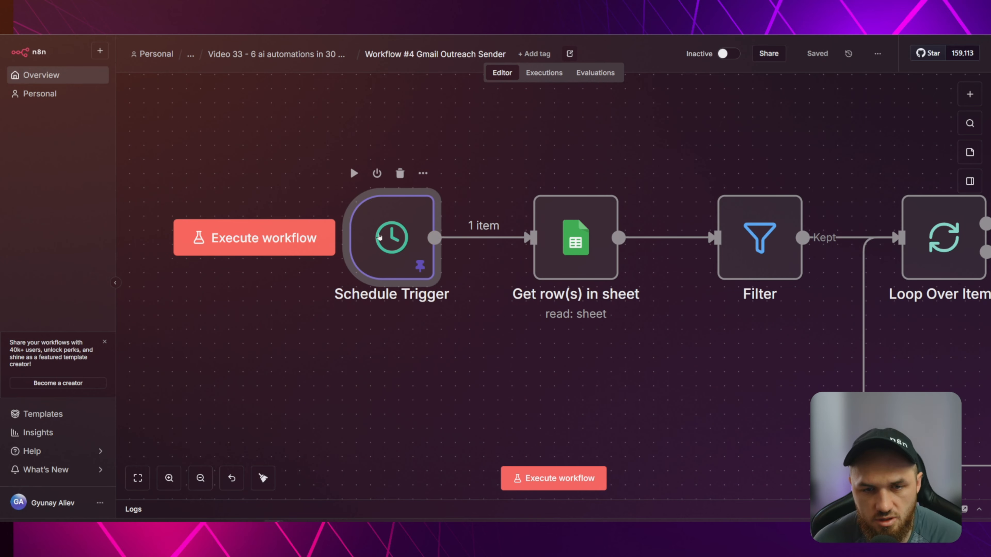
{"action": "double_click", "coordinate": [379, 236]}
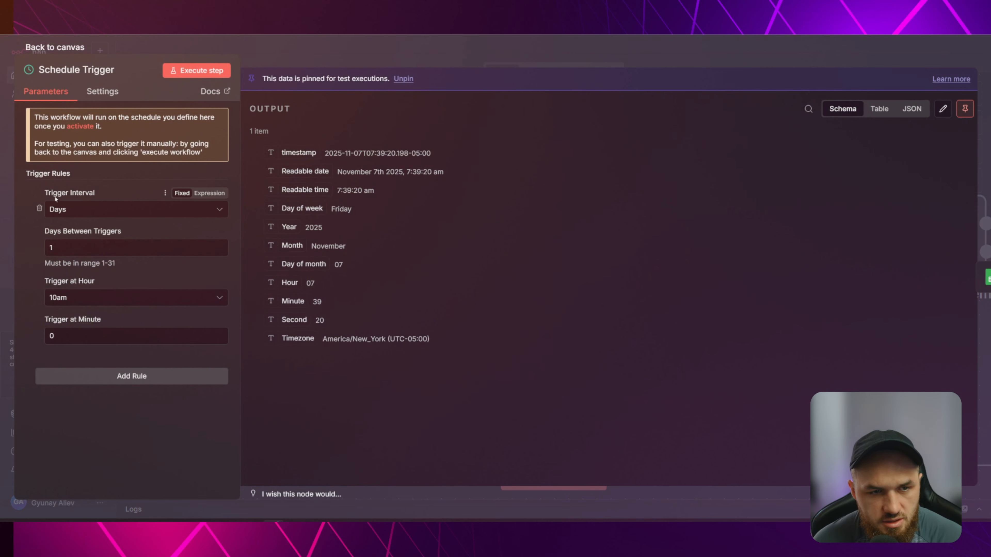
{"action": "left_click", "coordinate": [84, 209]}
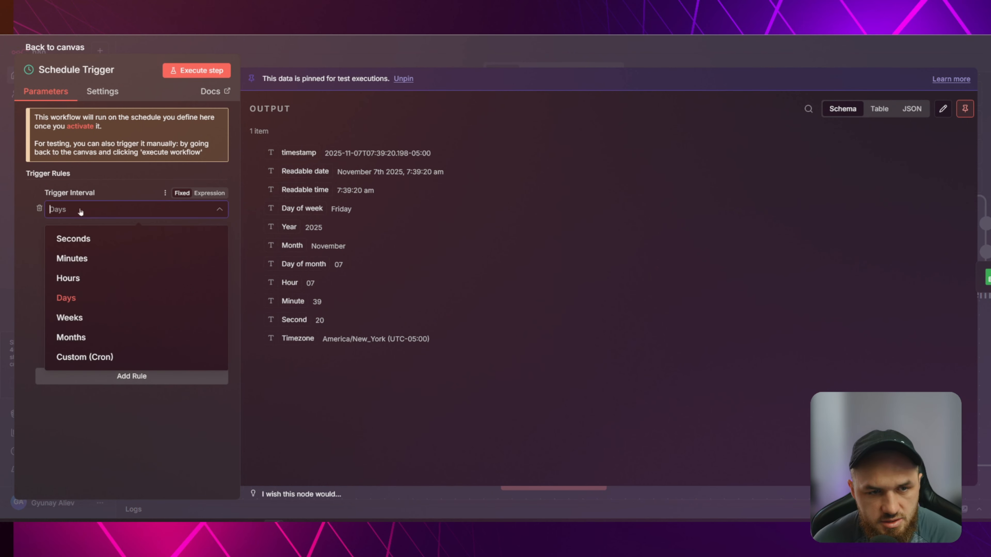
{"action": "left_click", "coordinate": [78, 293]}
{"action": "left_click", "coordinate": [71, 236]}
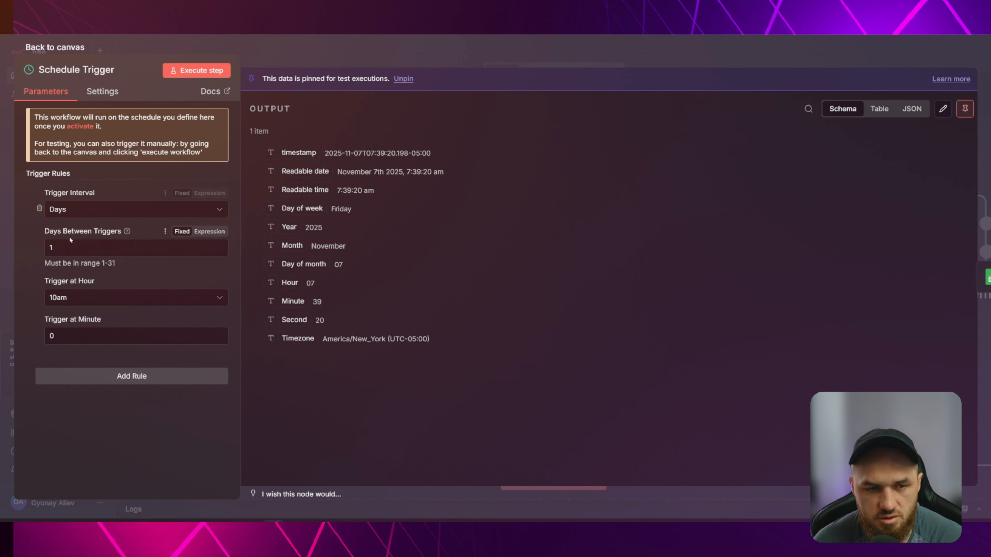
{"action": "left_click", "coordinate": [89, 297]}
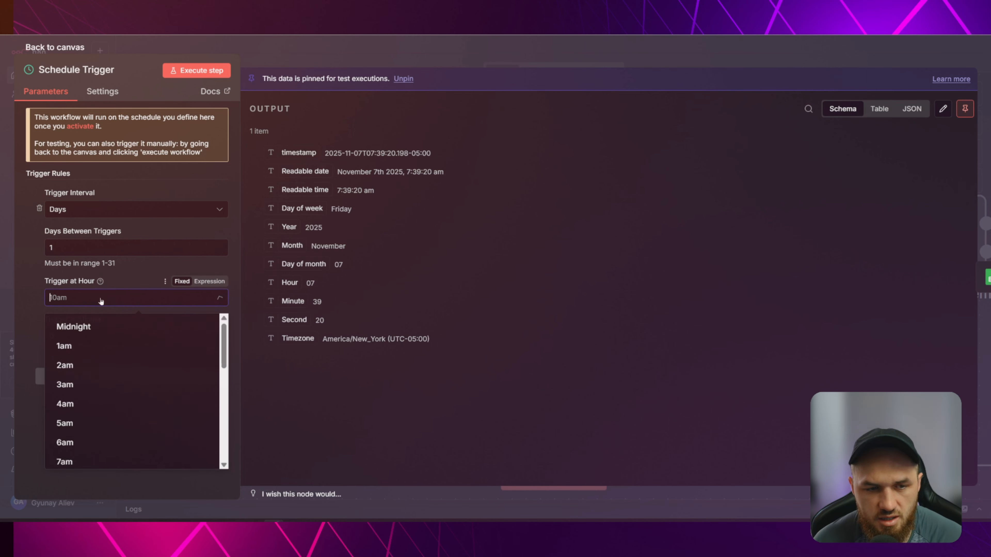
{"action": "scroll", "coordinate": [117, 372], "scroll_direction": "down", "scroll_amount": 5}
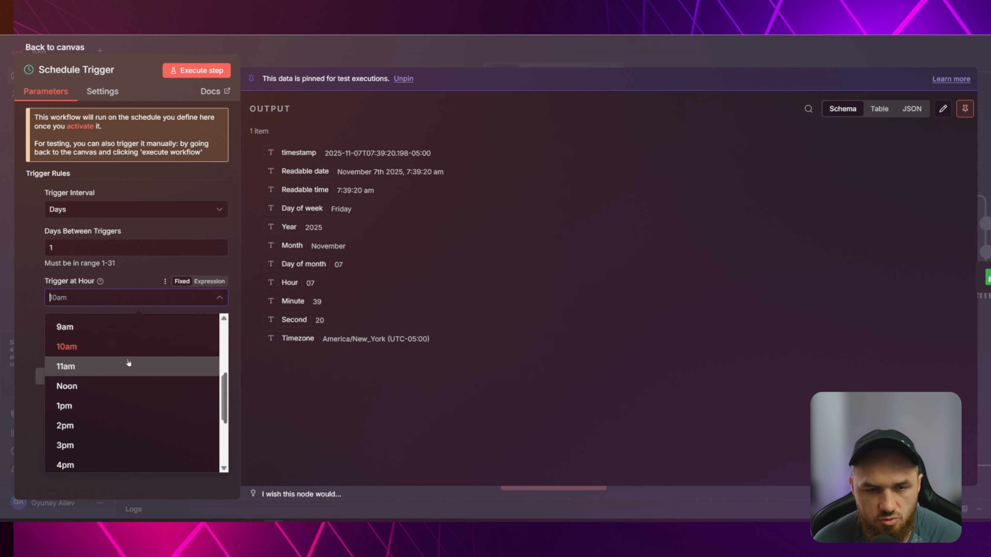
{"action": "scroll", "coordinate": [94, 408], "scroll_direction": "up", "scroll_amount": 2}
{"action": "left_click", "coordinate": [94, 408]}
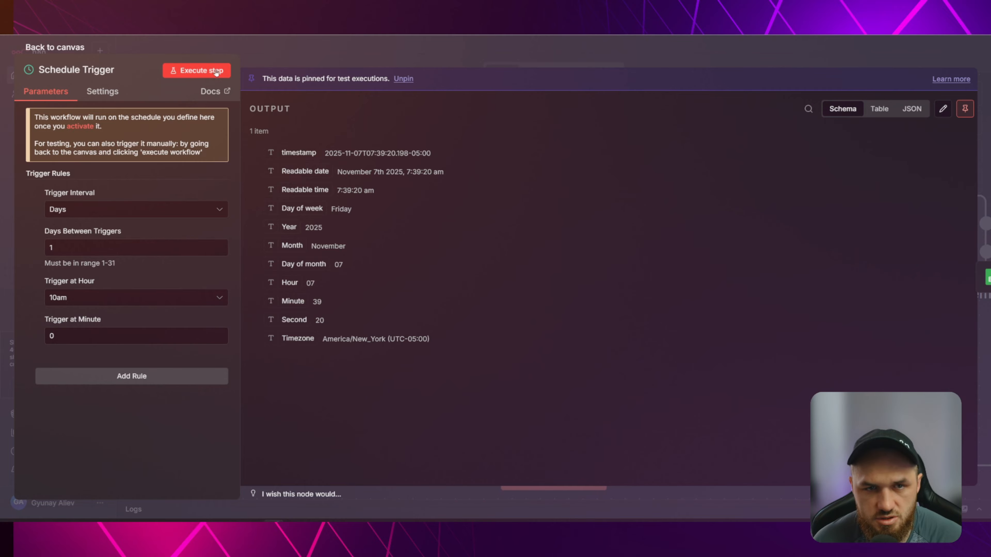
{"action": "left_click", "coordinate": [317, 60]}
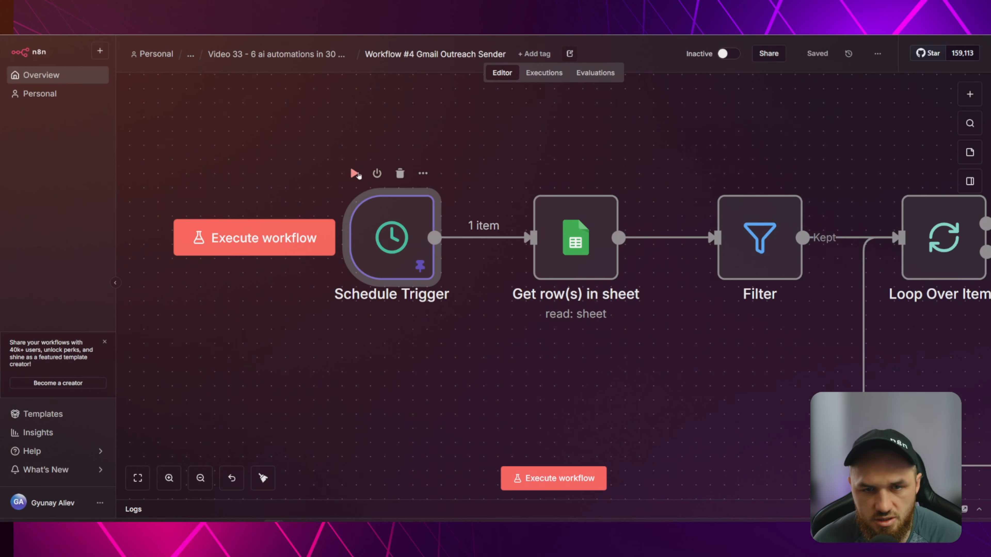
Execute the workflow from the Schedule Trigger so 1 item flows into Get row(s) in sheet.
{"action": "left_click", "coordinate": [354, 174]}
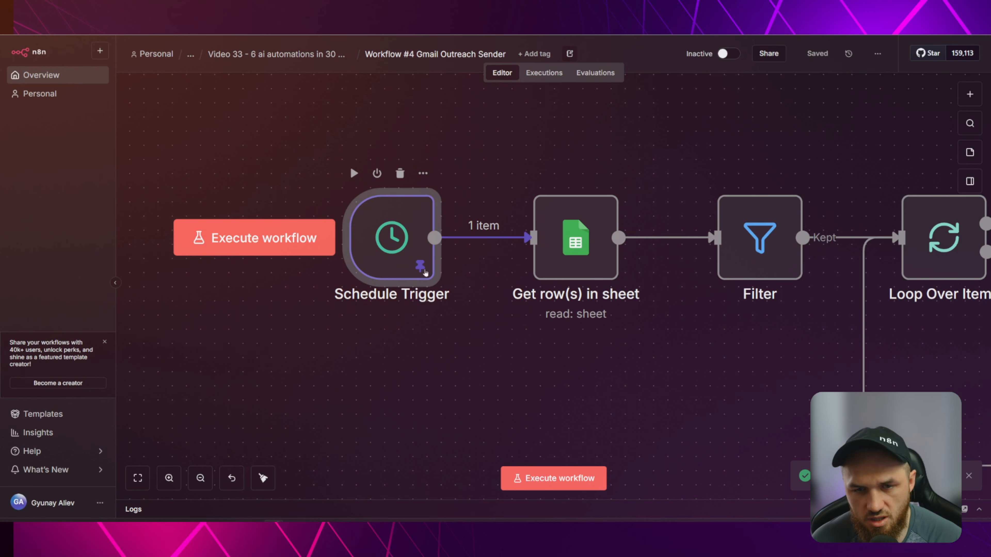
{"action": "left_click", "coordinate": [470, 344]}
{"action": "left_click_drag", "start_coordinate": [508, 354], "coordinate": [437, 360]}
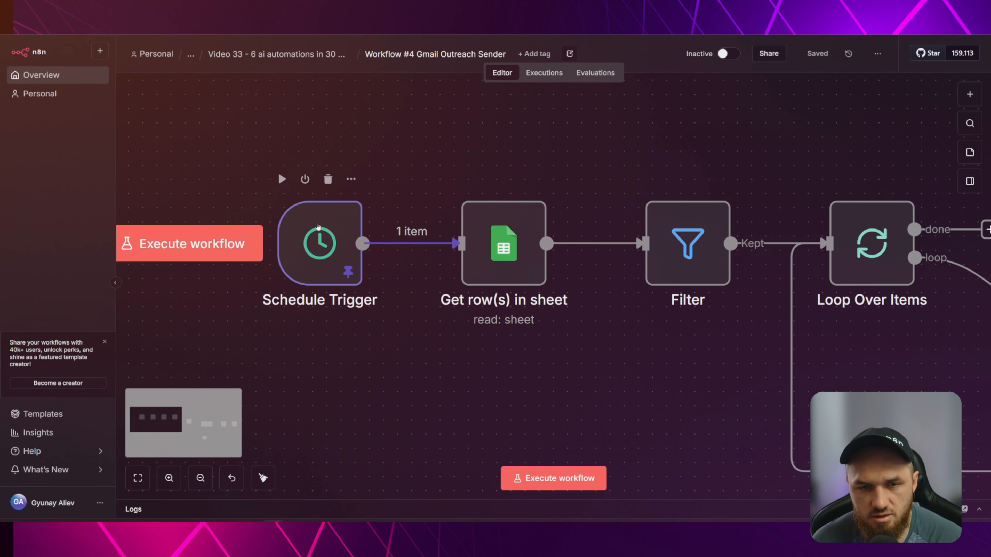
{"action": "left_click", "coordinate": [329, 235]}
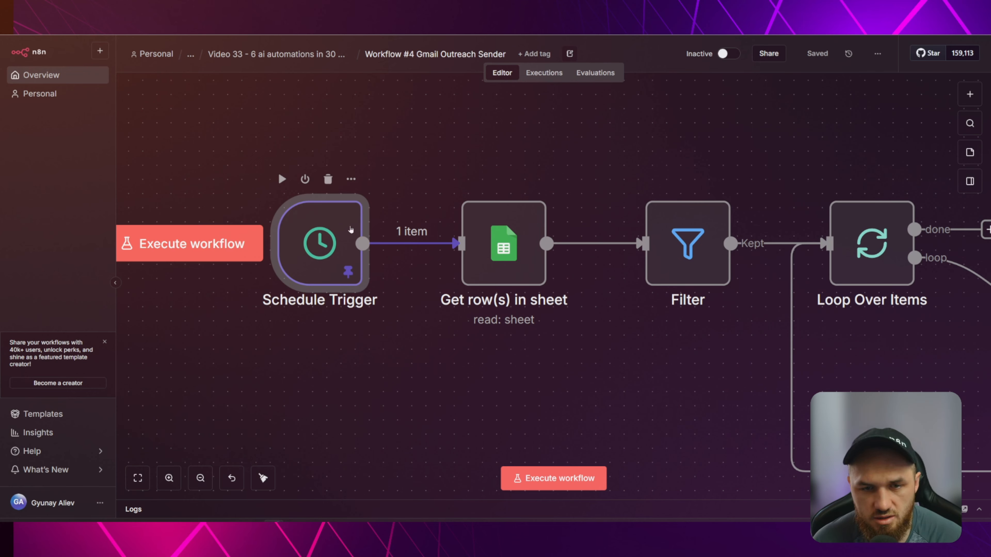
{"action": "mouse_move", "coordinate": [370, 238]}
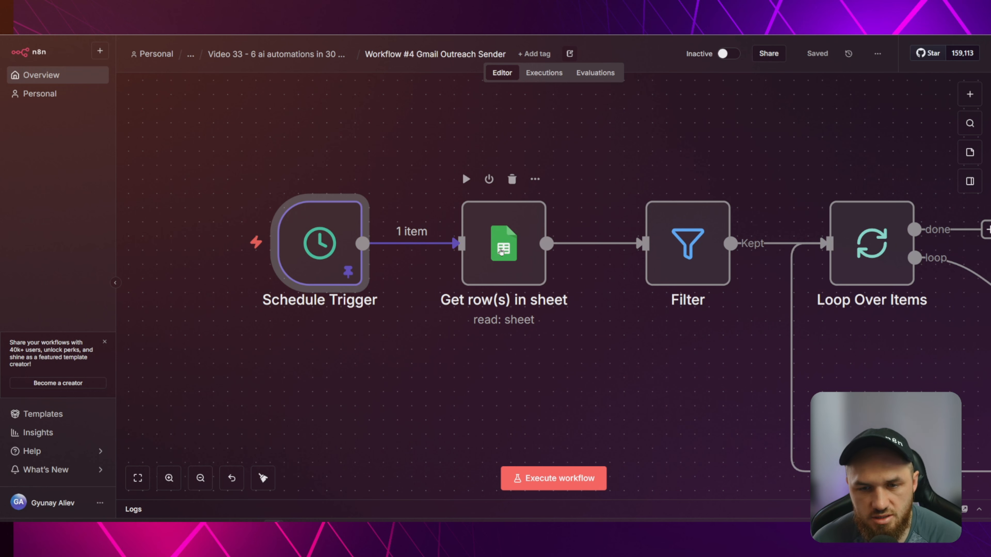
{"action": "left_click", "coordinate": [504, 358]}
{"action": "left_click_drag", "start_coordinate": [480, 354], "coordinate": [460, 349]}
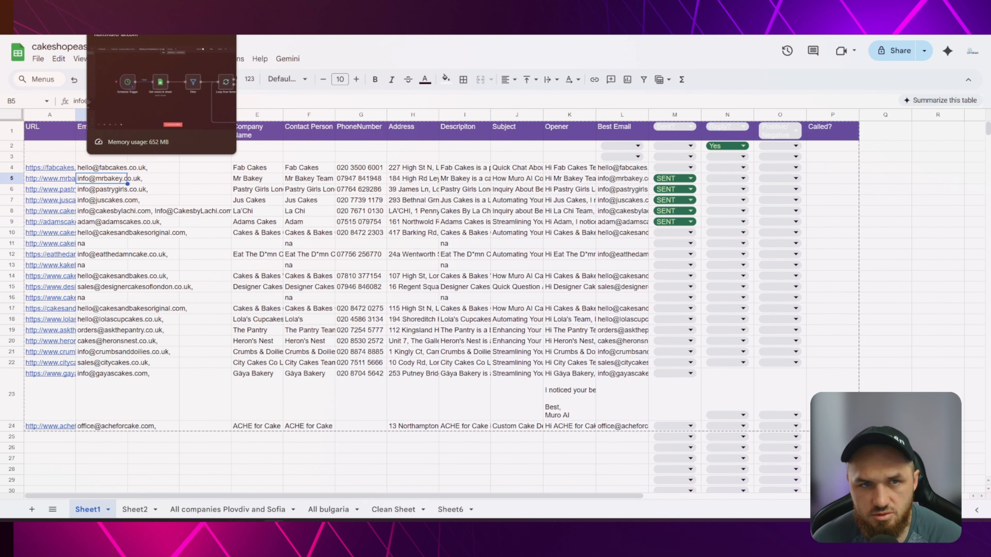
{"action": "left_click", "coordinate": [124, 16]}
{"action": "left_click_drag", "start_coordinate": [609, 353], "coordinate": [558, 358]}
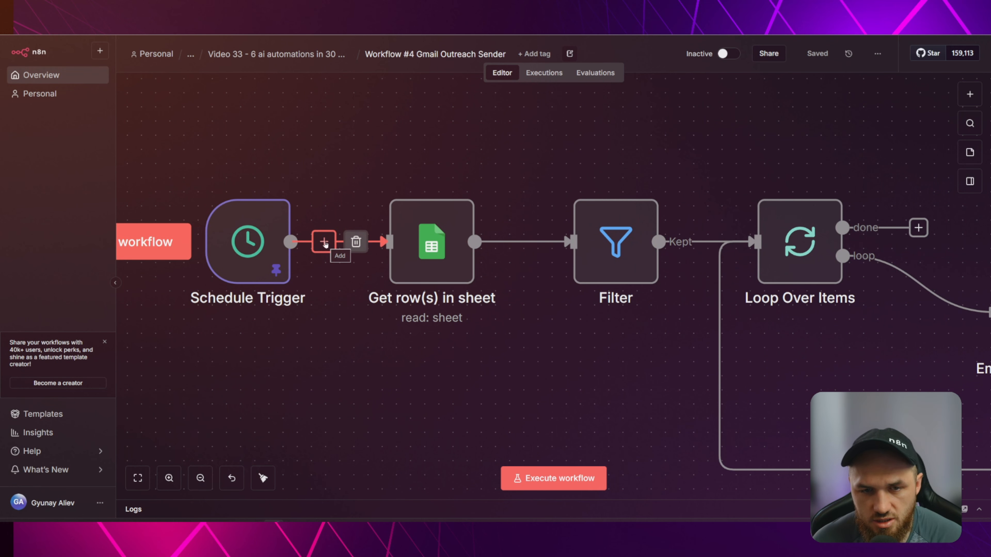
Browse the Google Sheets actions for a 'sheet' node between trigger and sheet step, adding nothing.
{"action": "left_click", "coordinate": [324, 242]}
{"action": "type", "text": "sheet"}
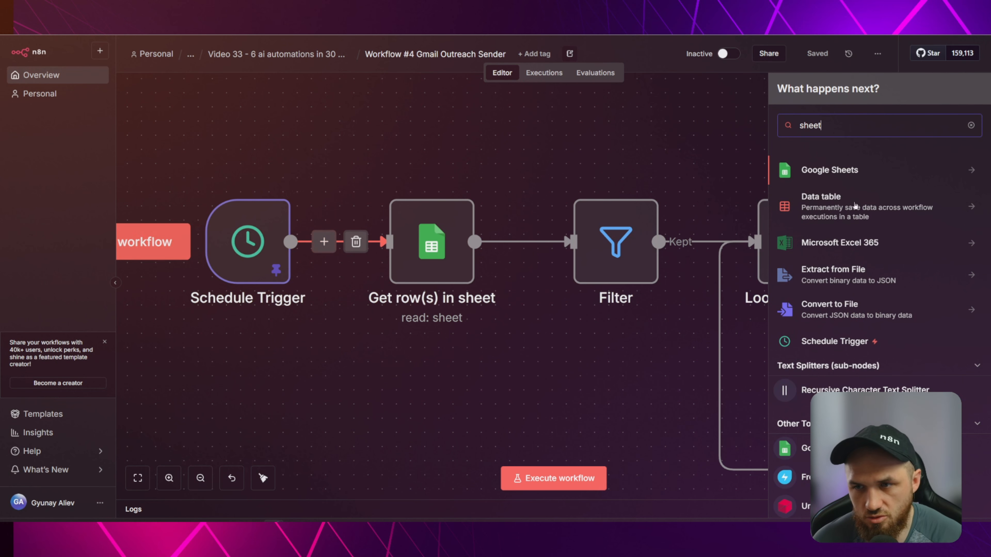
{"action": "left_click", "coordinate": [853, 172]}
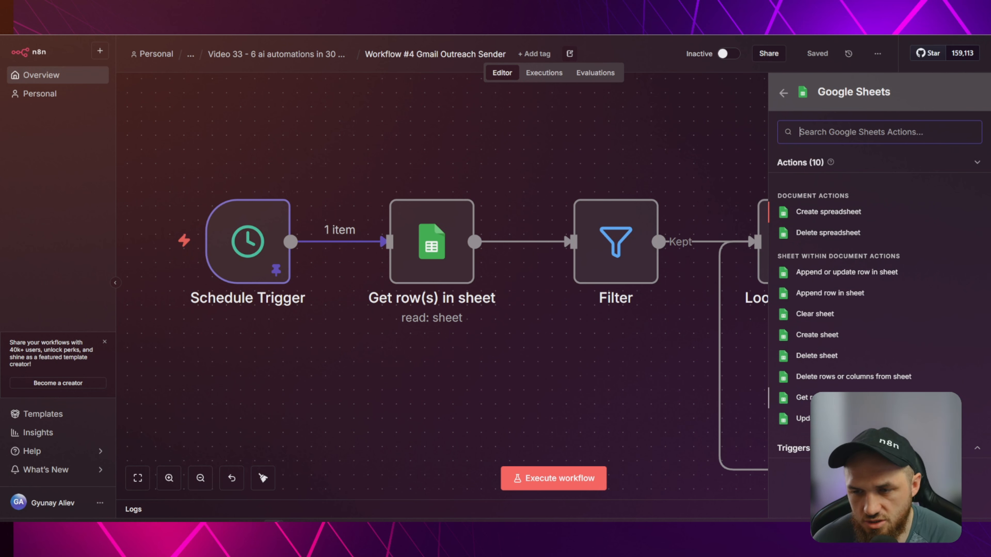
{"action": "left_click", "coordinate": [562, 347]}
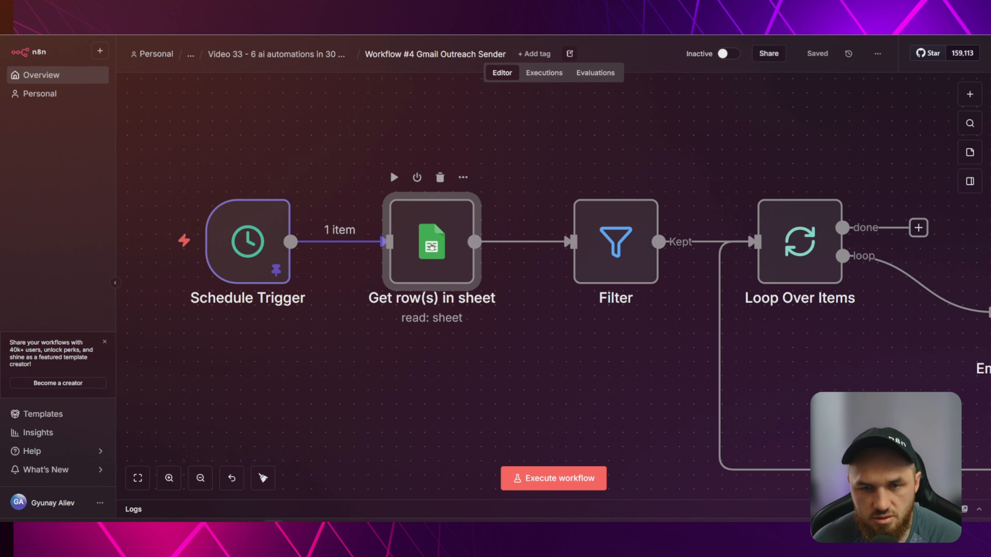
Open Get row(s) in sheet and keep cakeshopeast london27112025 as its document.
{"action": "double_click", "coordinate": [443, 223]}
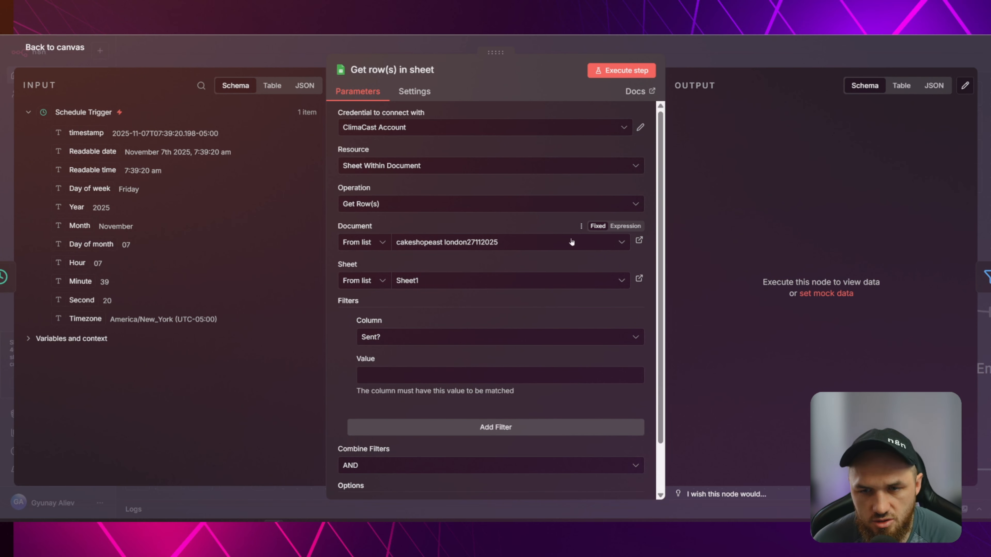
{"action": "left_click", "coordinate": [571, 242]}
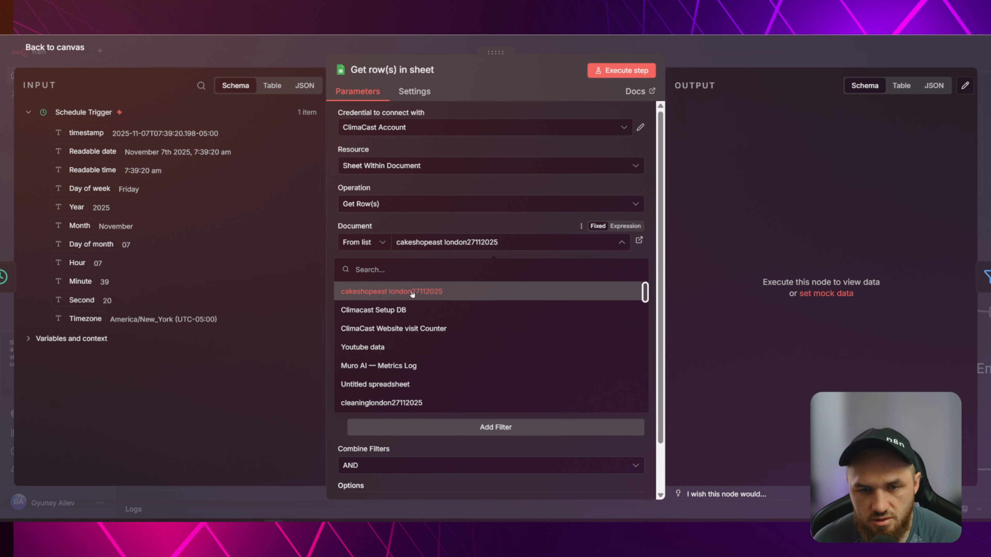
{"action": "left_click", "coordinate": [416, 293]}
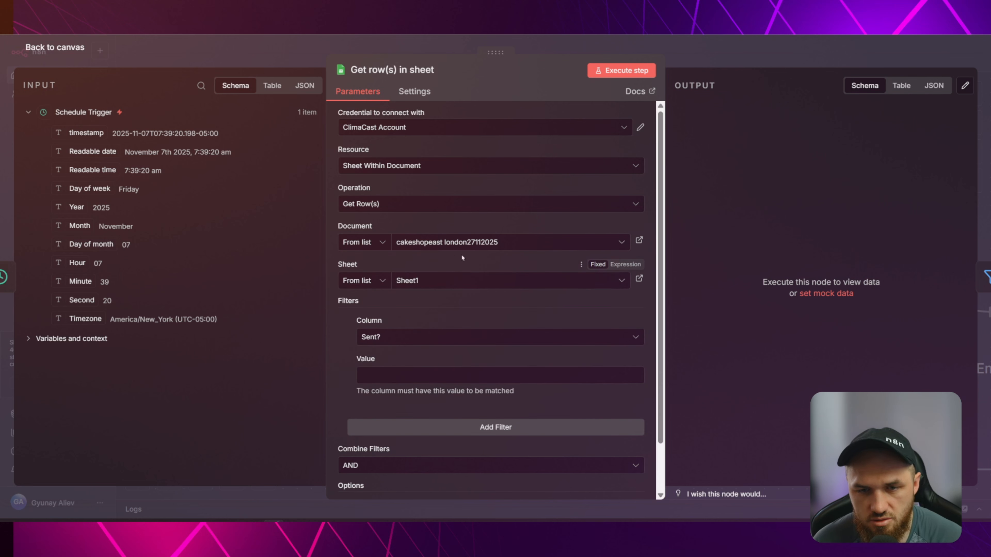
{"action": "scroll", "coordinate": [480, 303], "scroll_direction": "down", "scroll_amount": 2}
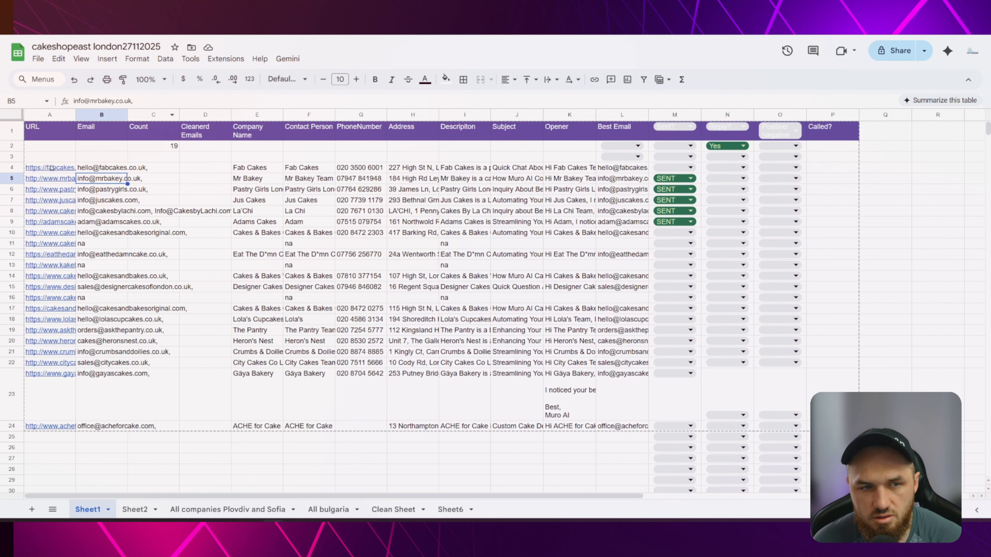
{"action": "left_click", "coordinate": [89, 168]}
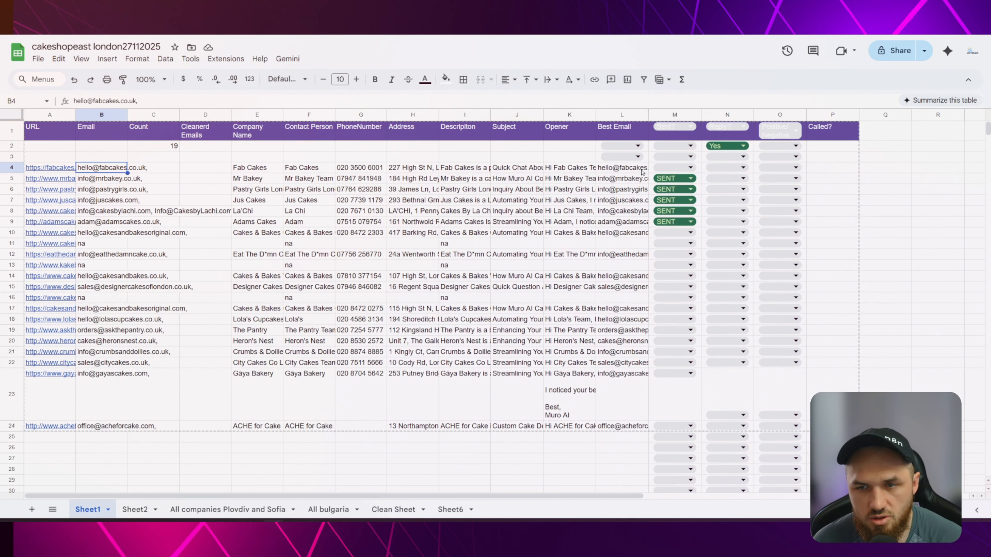
{"action": "left_click", "coordinate": [660, 167]}
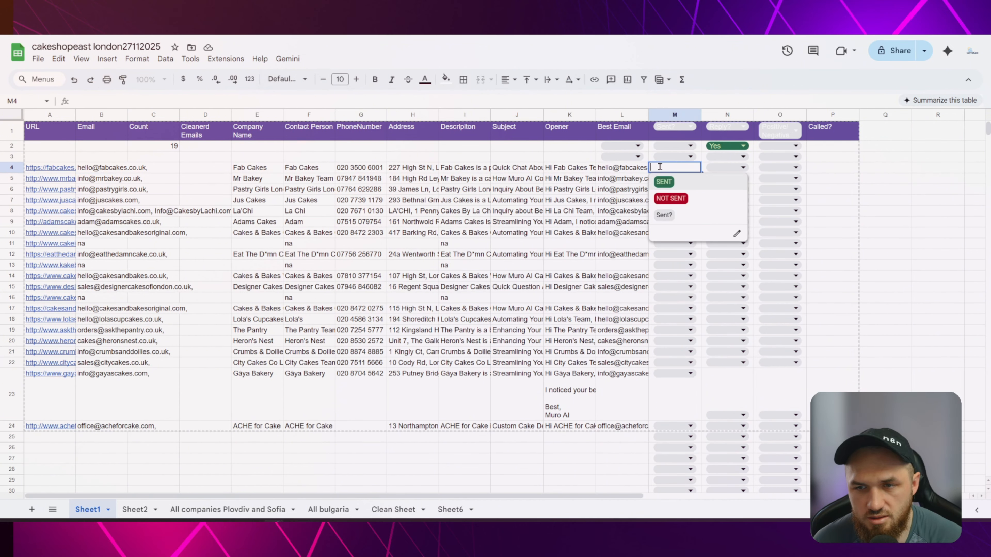
{"action": "left_click", "coordinate": [879, 178]}
{"action": "left_click", "coordinate": [682, 167]}
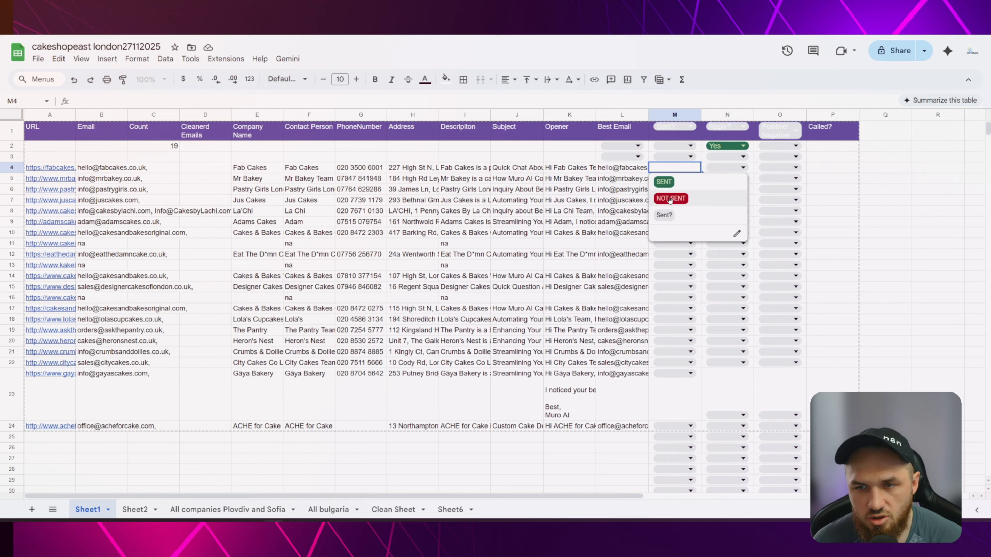
{"action": "left_click", "coordinate": [916, 180]}
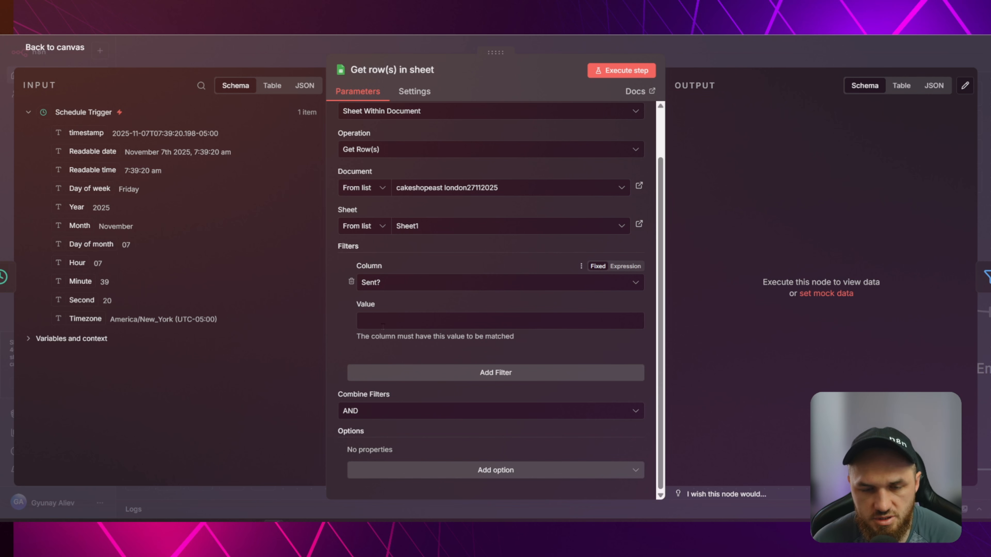
Leave the Sent? filter value empty, add and remove an extra filter, and close the settings.
{"action": "left_click", "coordinate": [381, 320]}
{"action": "left_click", "coordinate": [425, 345]}
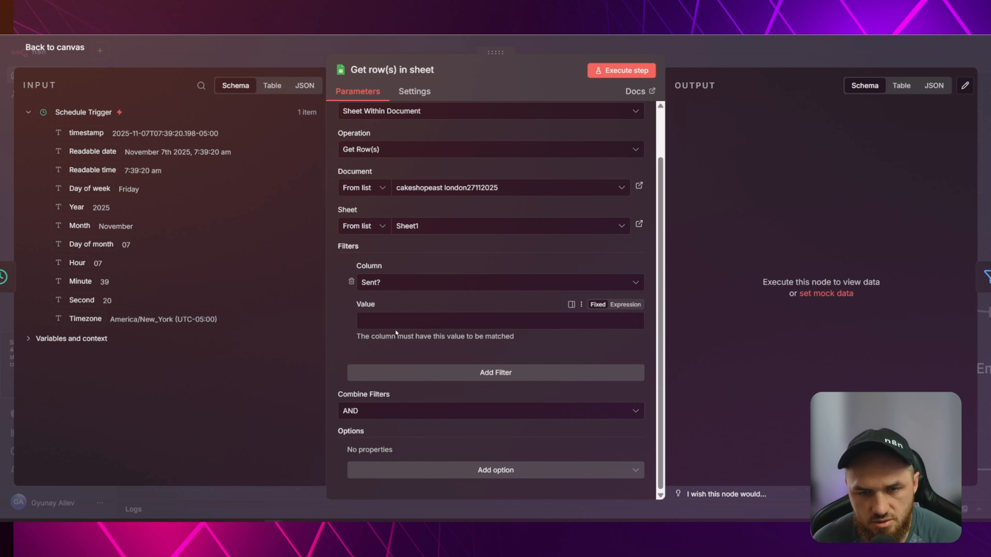
{"action": "left_click", "coordinate": [436, 374]}
{"action": "left_click", "coordinate": [351, 393]}
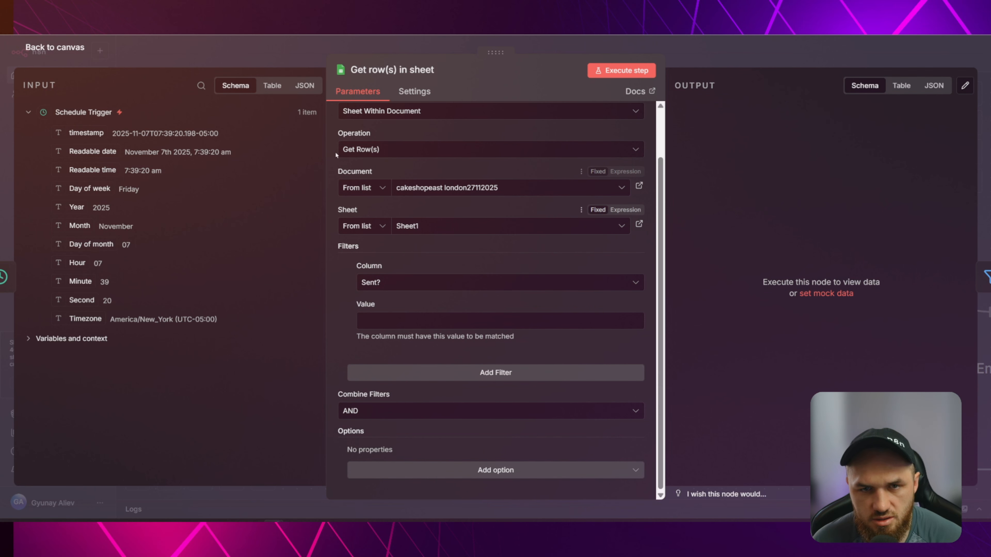
{"action": "left_click", "coordinate": [284, 48]}
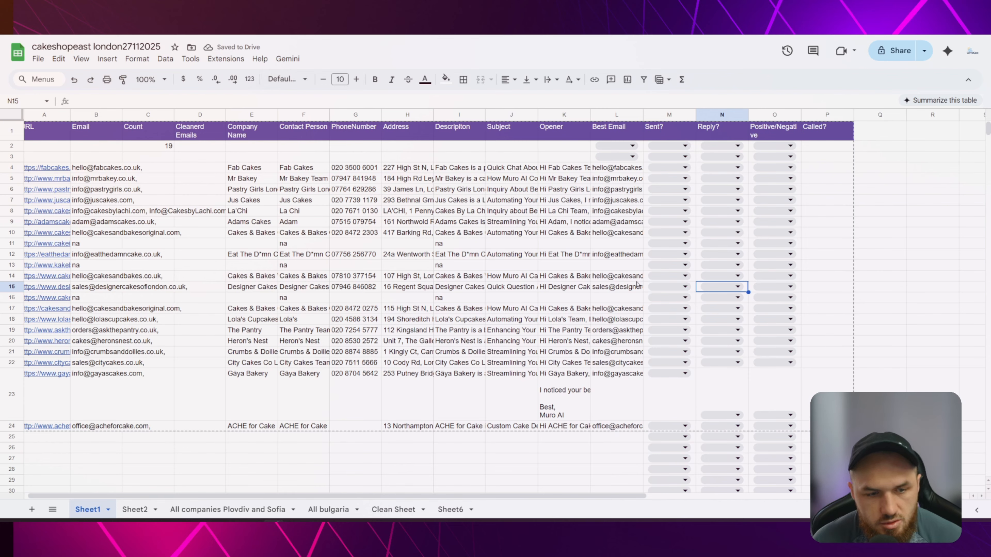
Open the first lead's Sent? dropdown in cell M4 and close it without choosing a status.
{"action": "left_click", "coordinate": [669, 168]}
{"action": "left_click", "coordinate": [881, 255]}
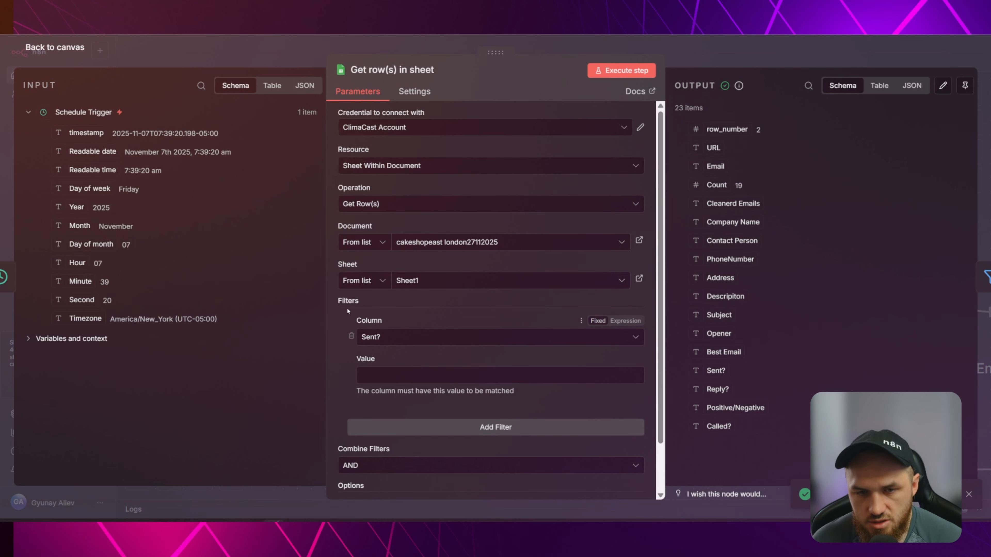
Set the sheet step's only filter column to Sent?, removing the extra empty filter.
{"action": "left_click", "coordinate": [430, 426]}
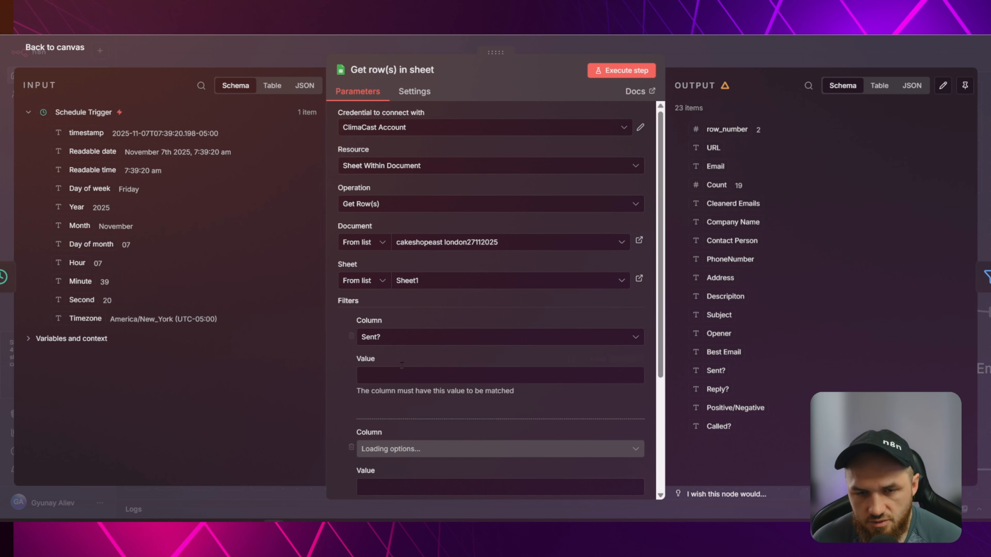
{"action": "left_click", "coordinate": [420, 337]}
{"action": "scroll", "coordinate": [451, 381], "scroll_direction": "down", "scroll_amount": 3}
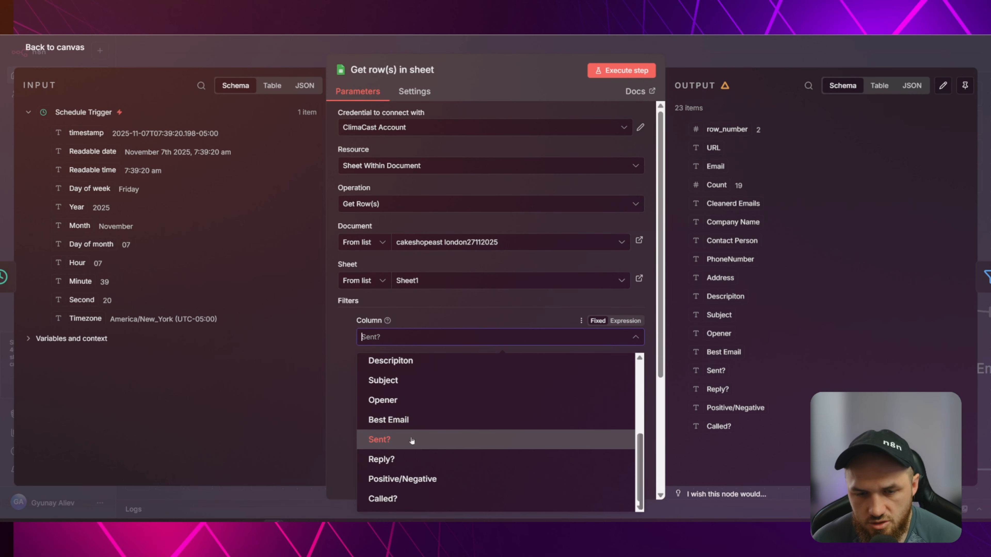
{"action": "left_click", "coordinate": [405, 439]}
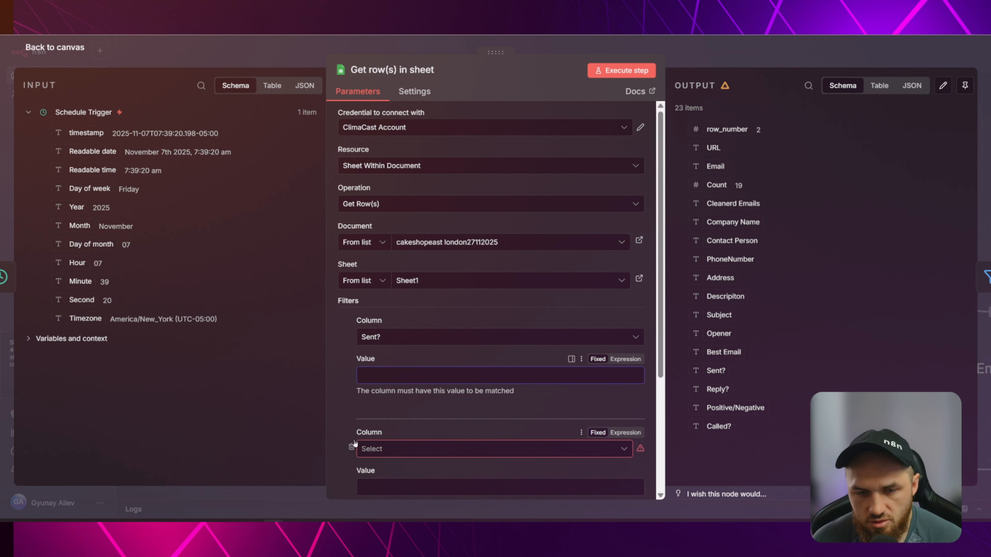
{"action": "left_click", "coordinate": [351, 448]}
{"action": "left_click", "coordinate": [290, 45]}
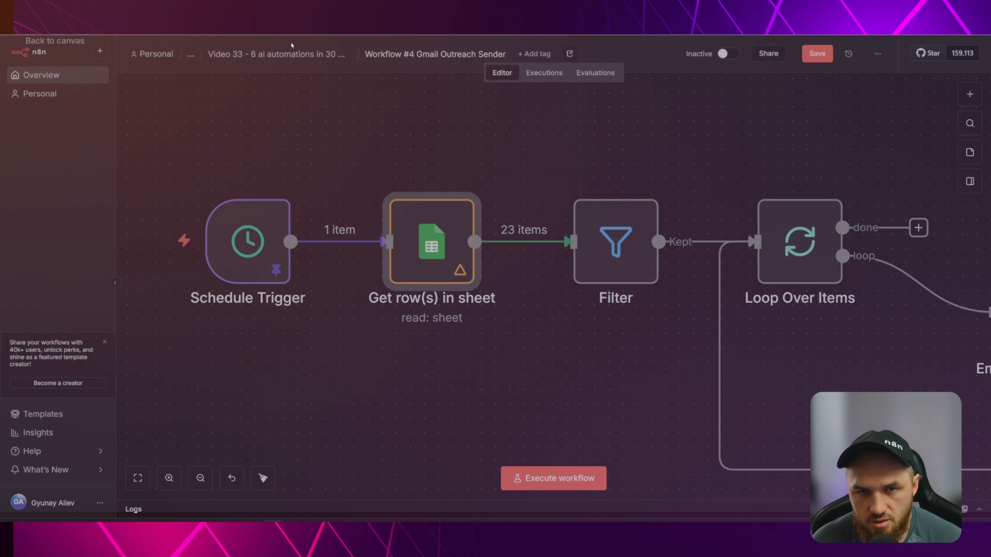
Pin the Get row(s) in sheet node's 23 output rows as test data.
{"action": "mouse_move", "coordinate": [529, 231]}
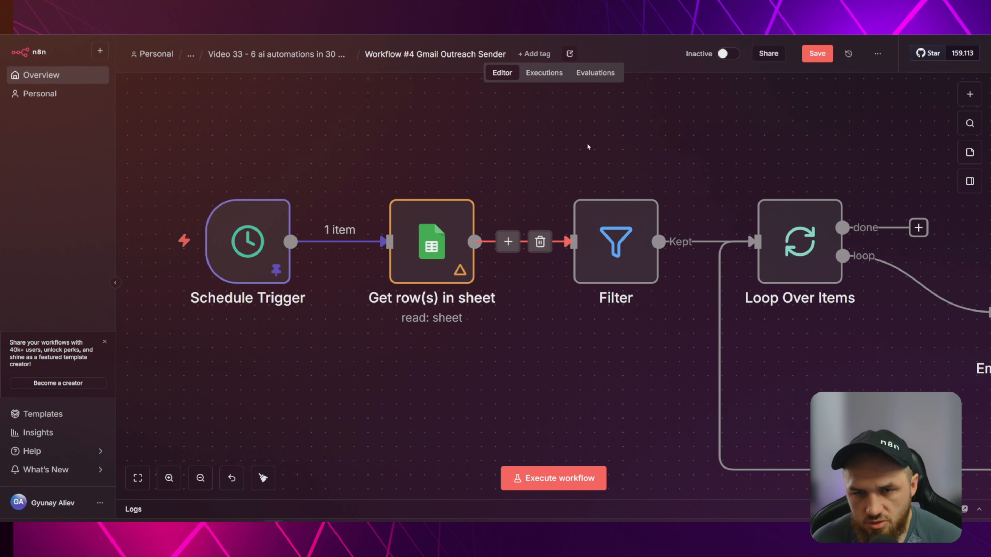
{"action": "scroll", "coordinate": [564, 141], "scroll_direction": "right", "scroll_amount": 3}
{"action": "mouse_move", "coordinate": [358, 219]}
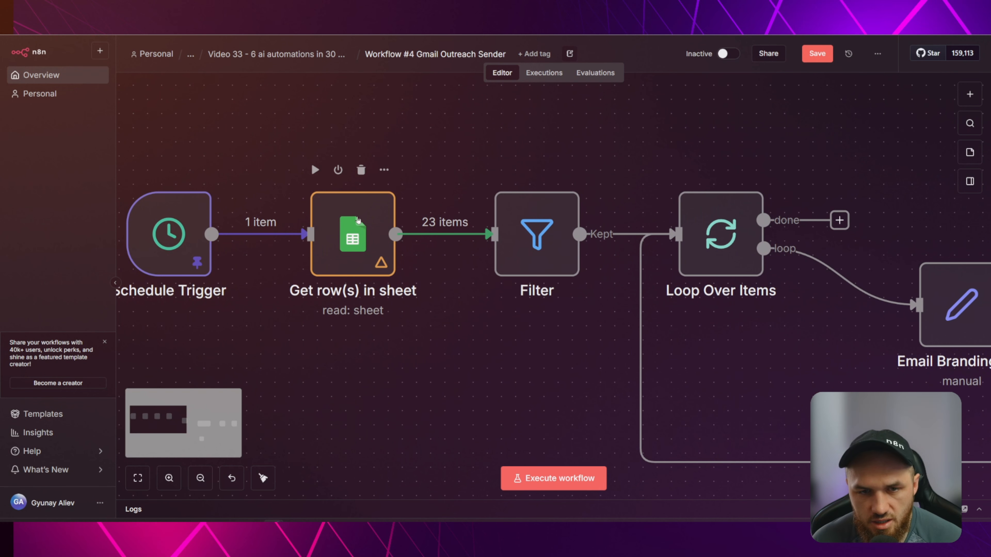
{"action": "left_click", "coordinate": [384, 171]}
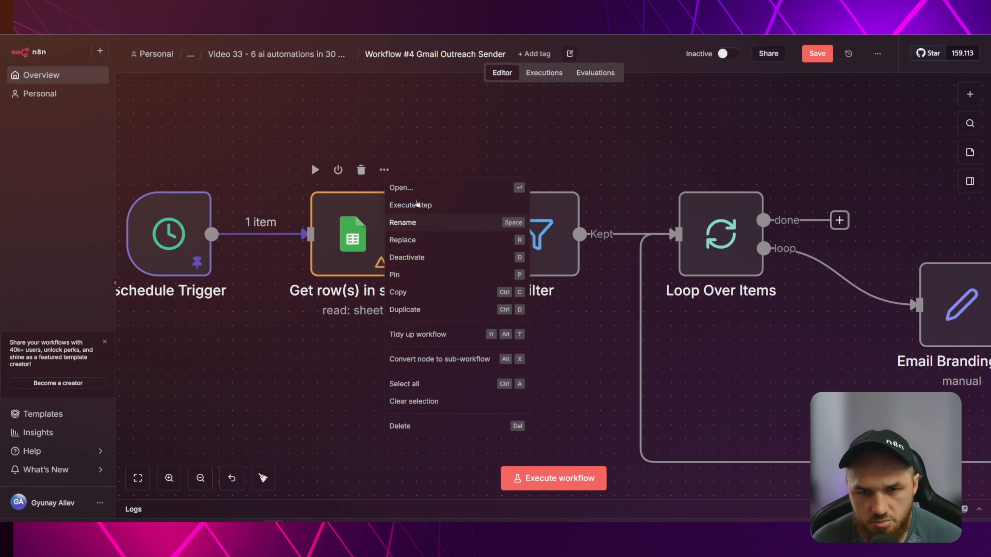
{"action": "left_click", "coordinate": [355, 199]}
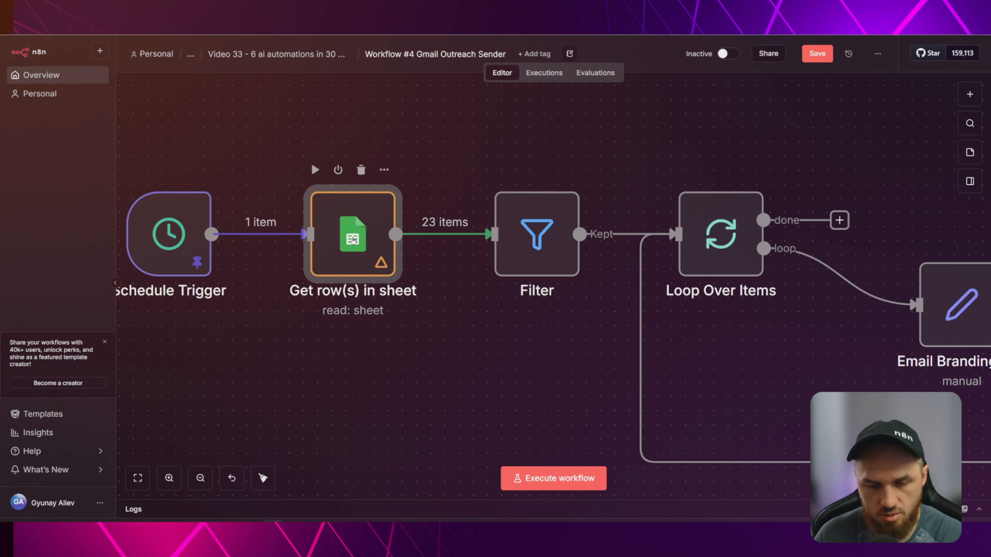
{"action": "key", "text": "p"}
{"action": "left_click", "coordinate": [429, 202]}
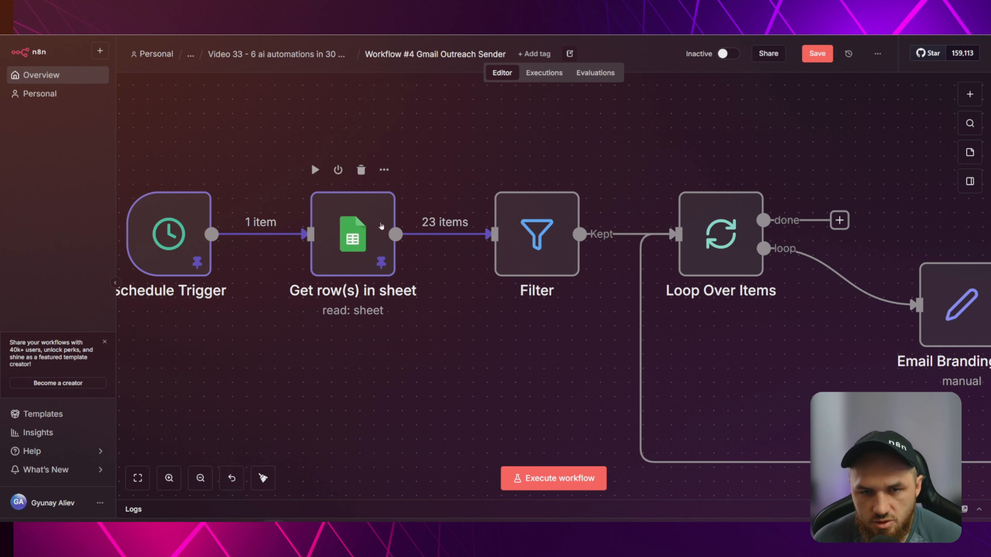
{"action": "left_click", "coordinate": [369, 242]}
{"action": "key", "text": "Return"}
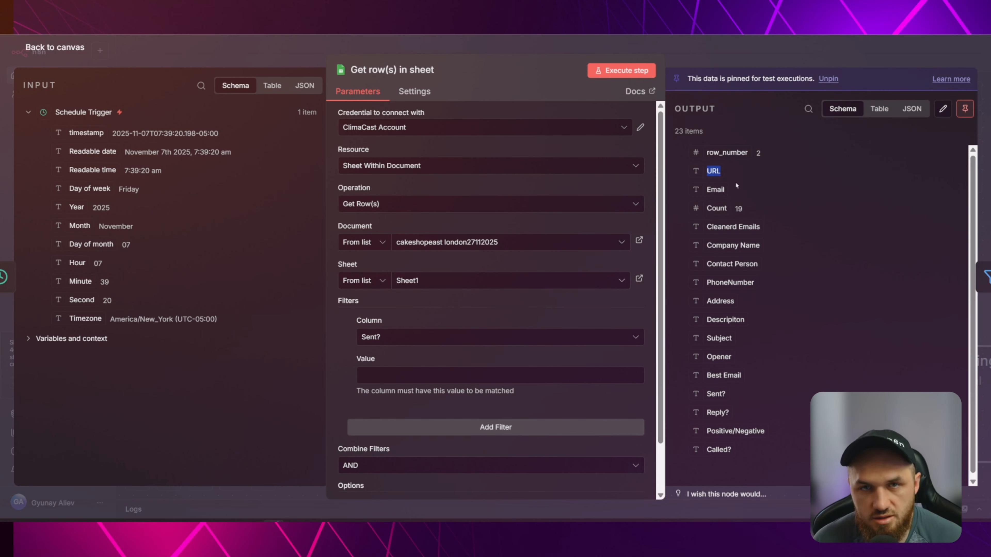
{"action": "left_click", "coordinate": [712, 65]}
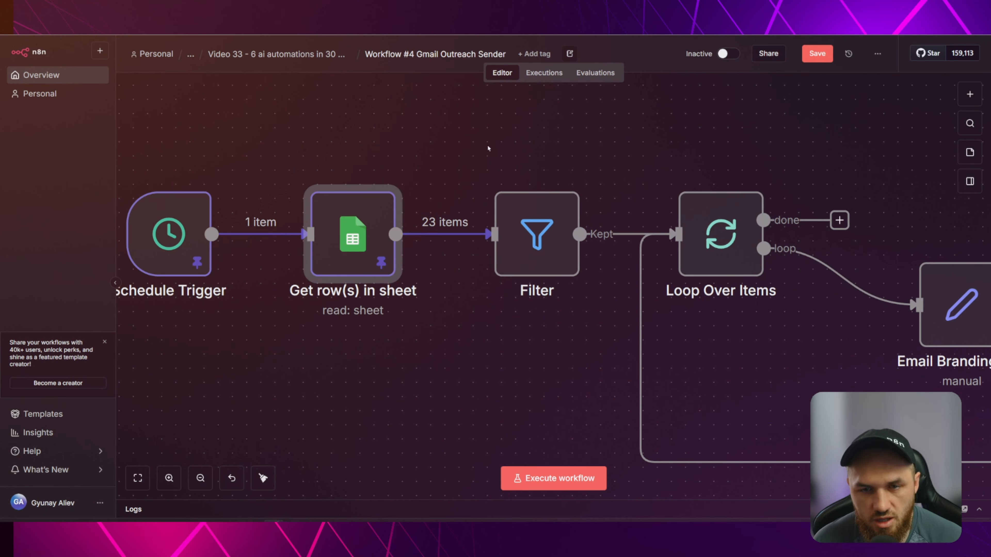
Add and then delete an extra Filter1 node, keeping the original Filter after the sheet step.
{"action": "left_click", "coordinate": [428, 230]}
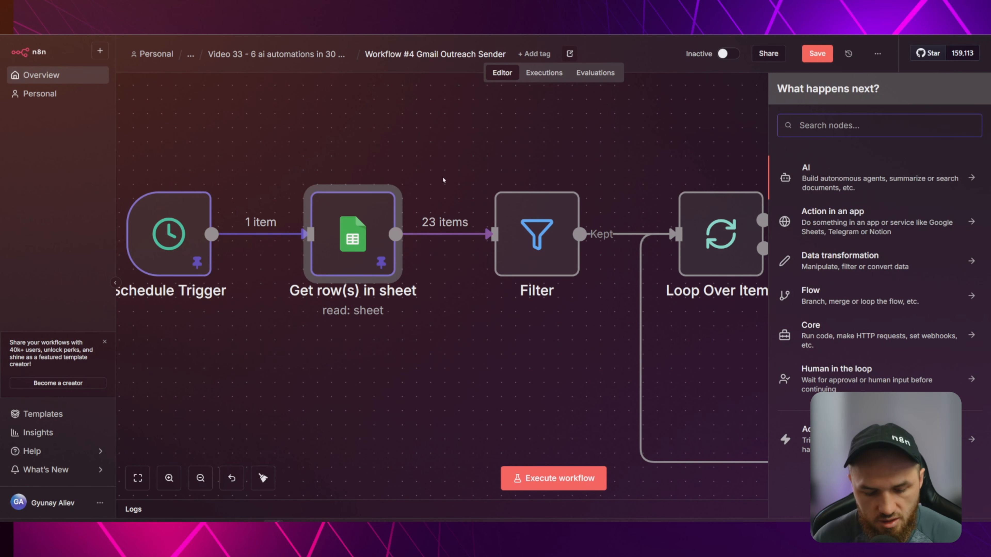
{"action": "type", "text": "fil"}
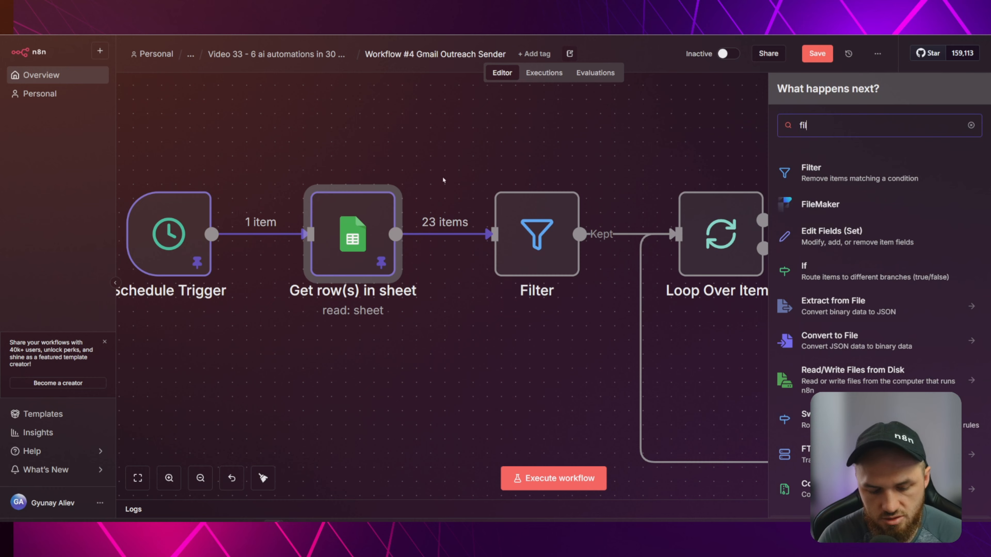
{"action": "left_click", "coordinate": [817, 172]}
{"action": "left_click", "coordinate": [284, 50]}
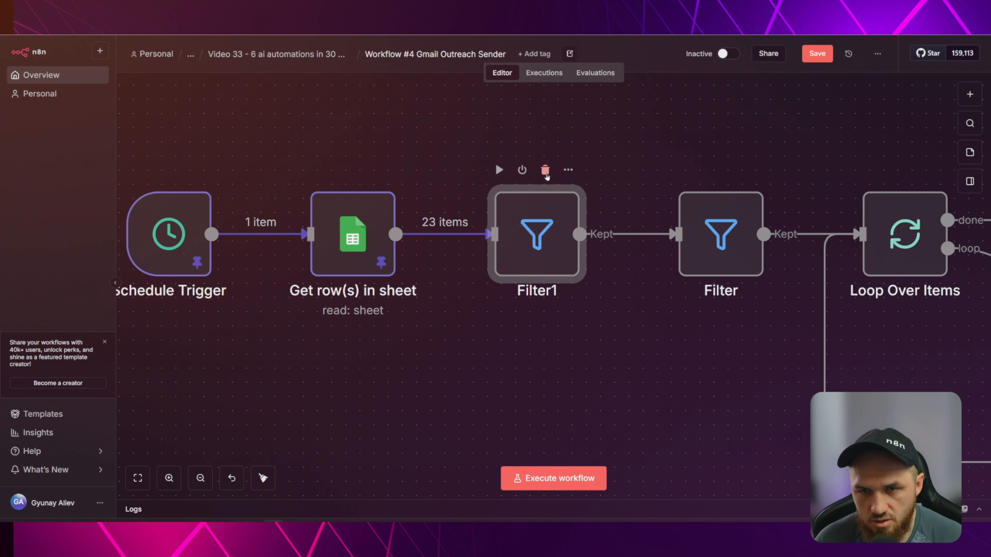
{"action": "left_click", "coordinate": [545, 169]}
{"action": "left_click_drag", "start_coordinate": [702, 226], "coordinate": [533, 226]}
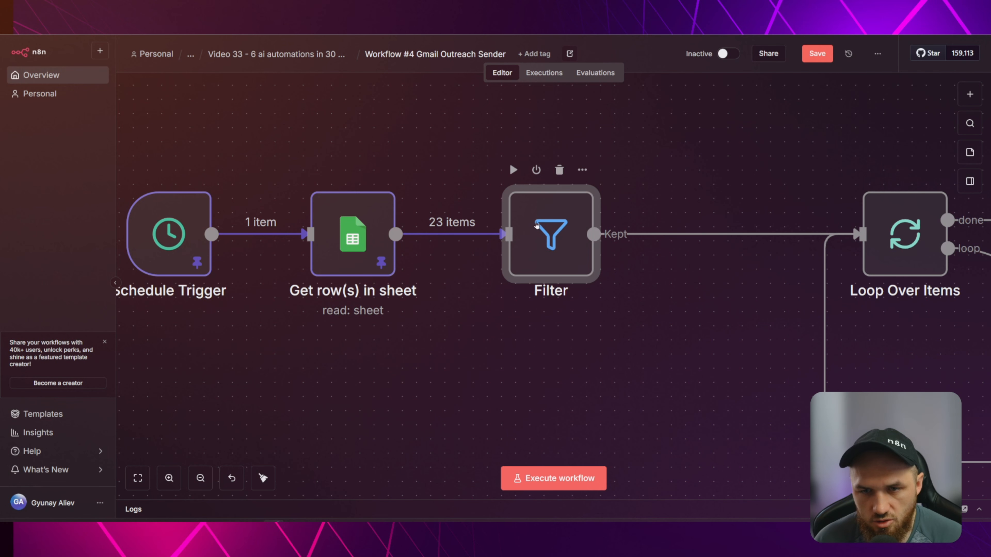
Set the Filter condition to URL is not empty, passing 21 of 23 rows.
{"action": "double_click", "coordinate": [545, 228]}
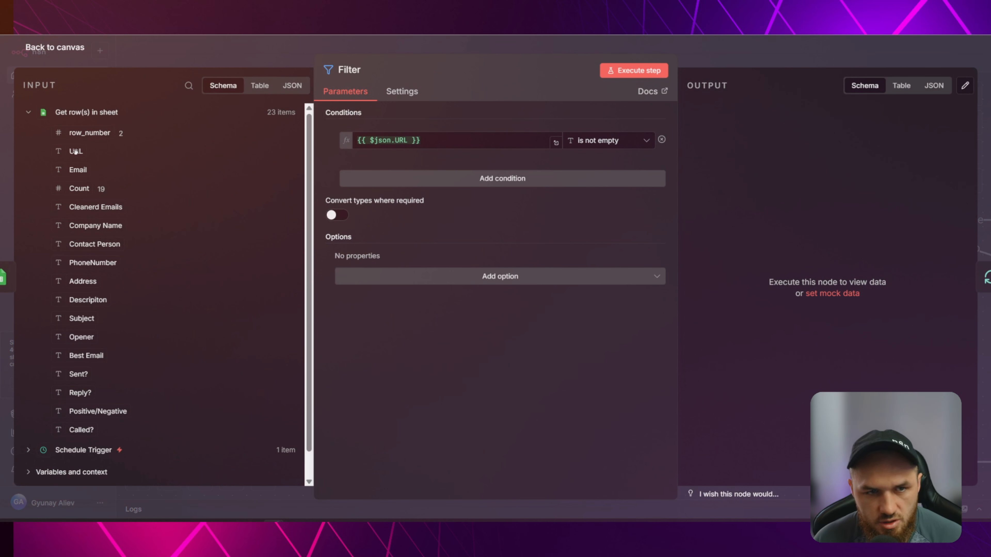
{"action": "left_click_drag", "start_coordinate": [442, 143], "coordinate": [252, 136]}
{"action": "key", "text": "BackSpace"}
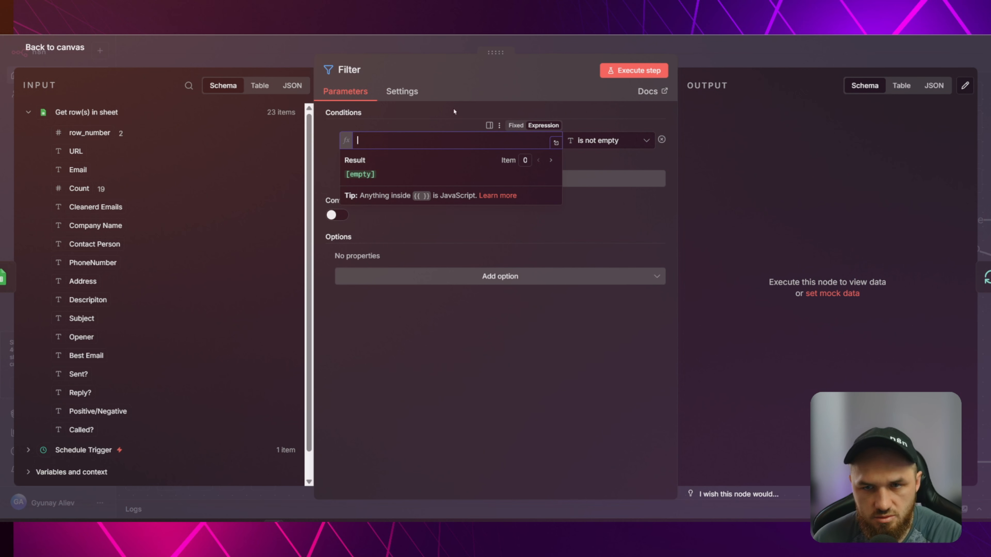
{"action": "left_click", "coordinate": [398, 119]}
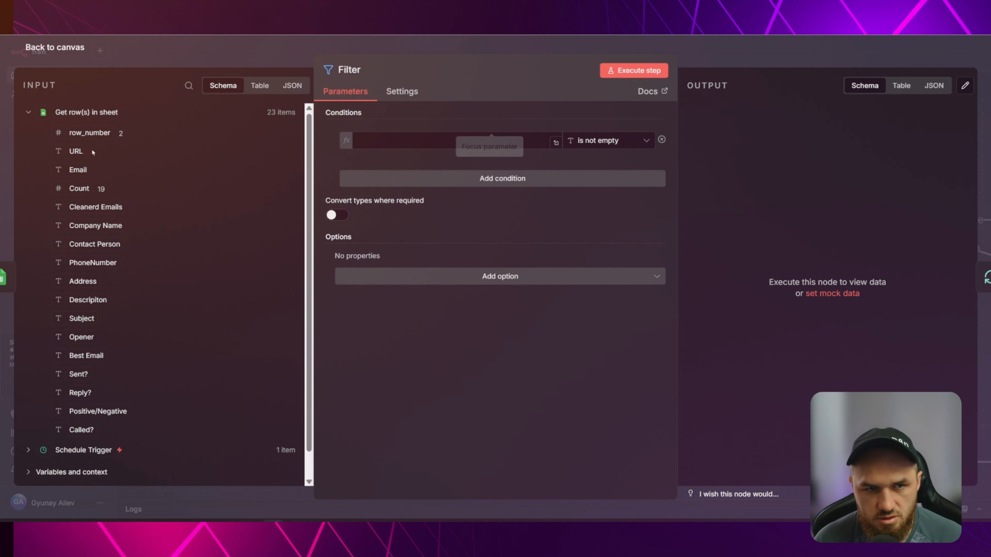
{"action": "left_click_drag", "start_coordinate": [90, 150], "coordinate": [430, 140]}
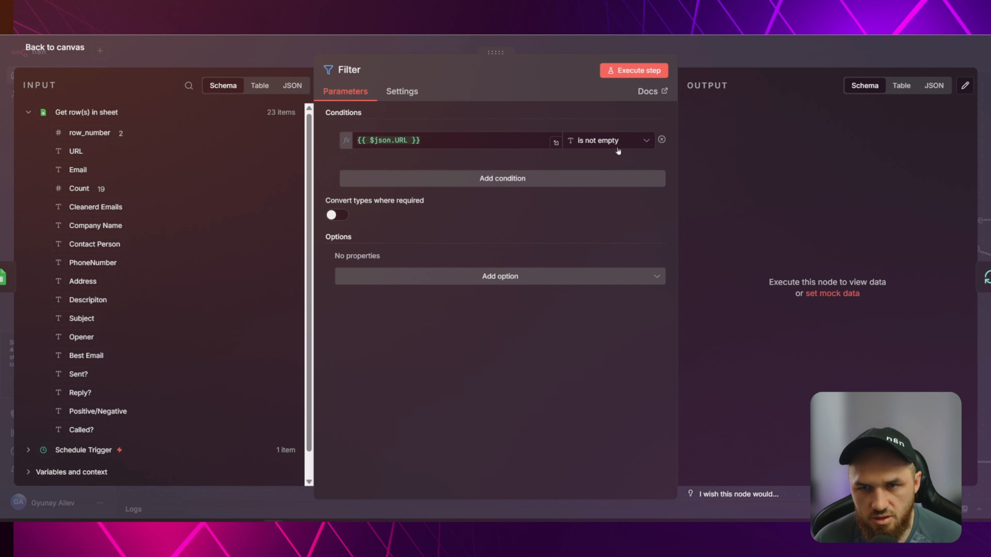
{"action": "left_click", "coordinate": [608, 141]}
{"action": "mouse_move", "coordinate": [605, 176]}
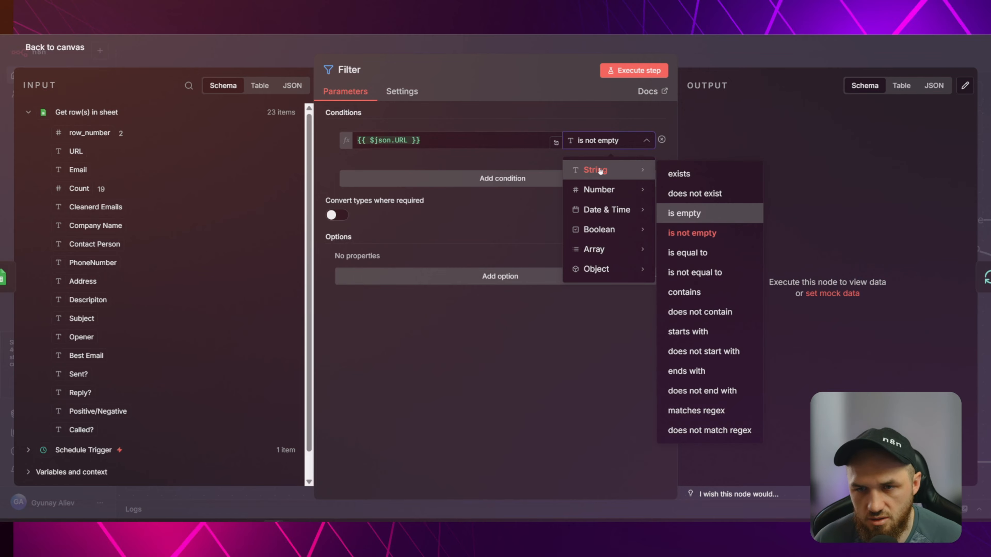
{"action": "left_click", "coordinate": [693, 234]}
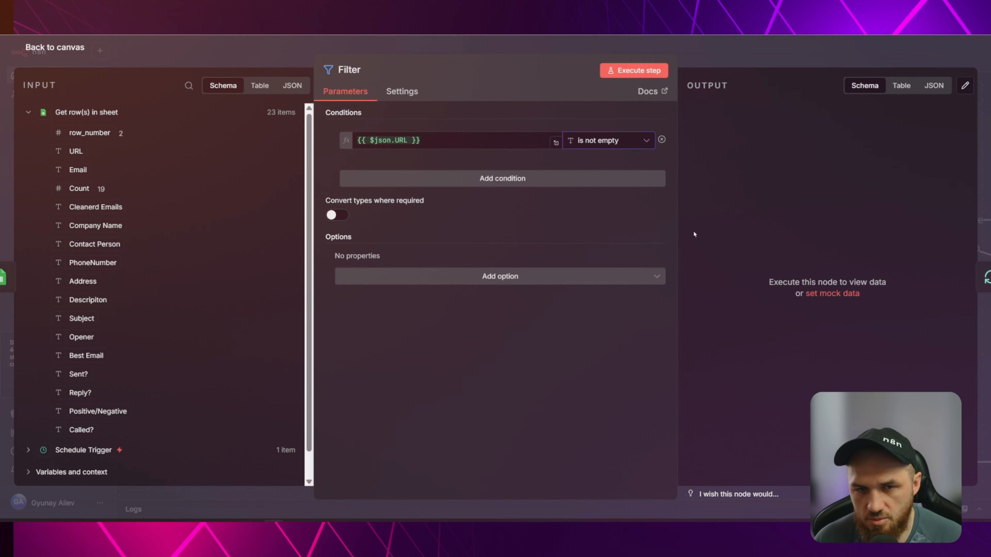
{"action": "left_click", "coordinate": [722, 53]}
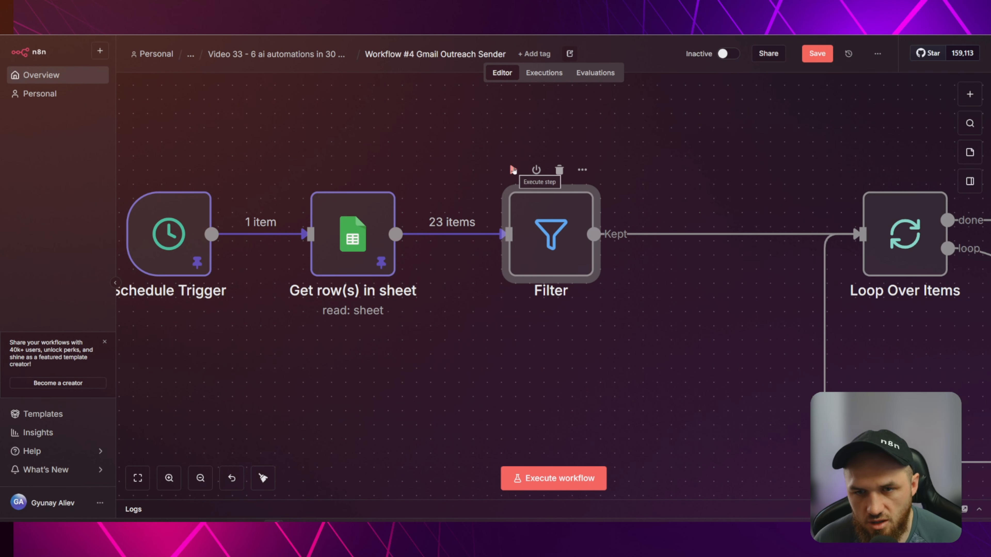
{"action": "double_click", "coordinate": [557, 258]}
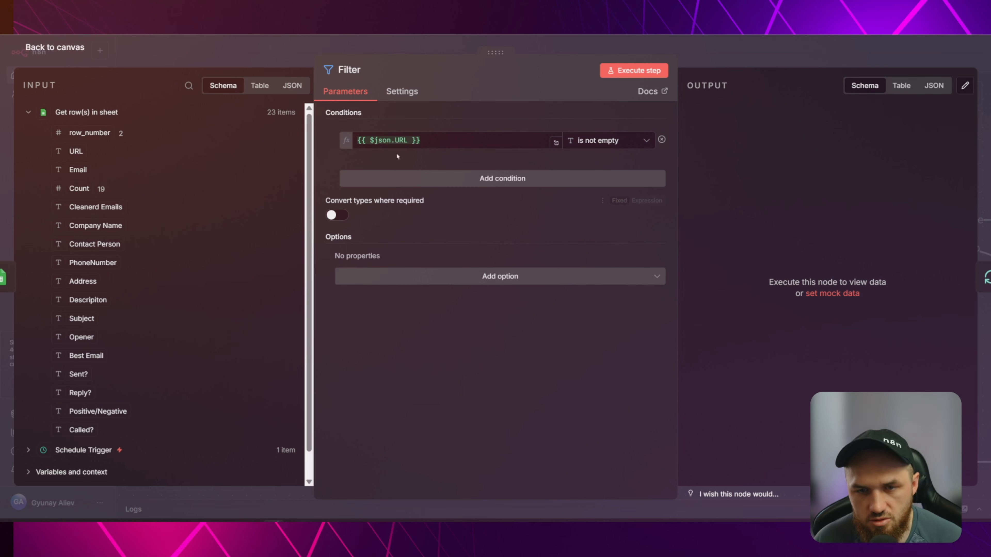
{"action": "left_click", "coordinate": [274, 52]}
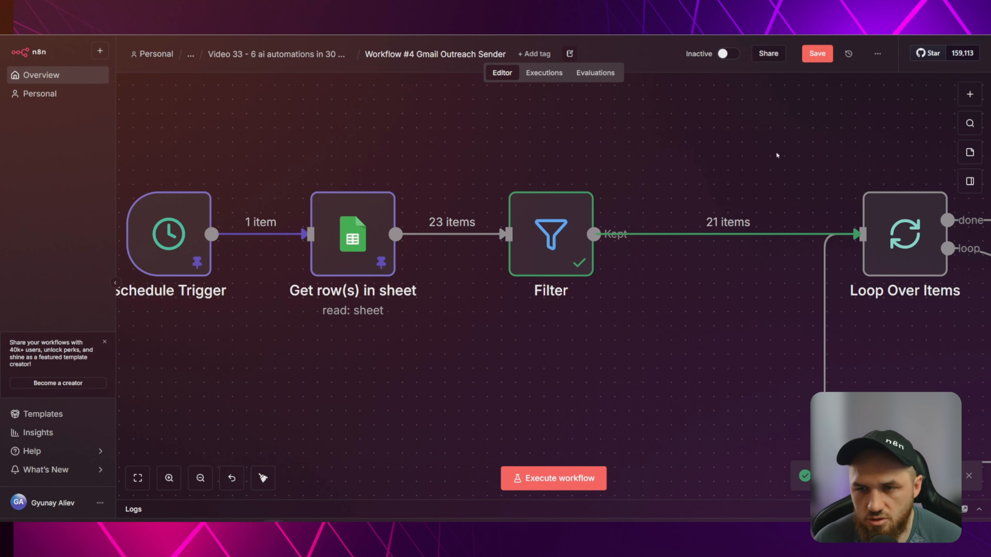
Pin the Filter node's 21 output items as test data.
{"action": "left_click_drag", "start_coordinate": [776, 155], "coordinate": [502, 155]}
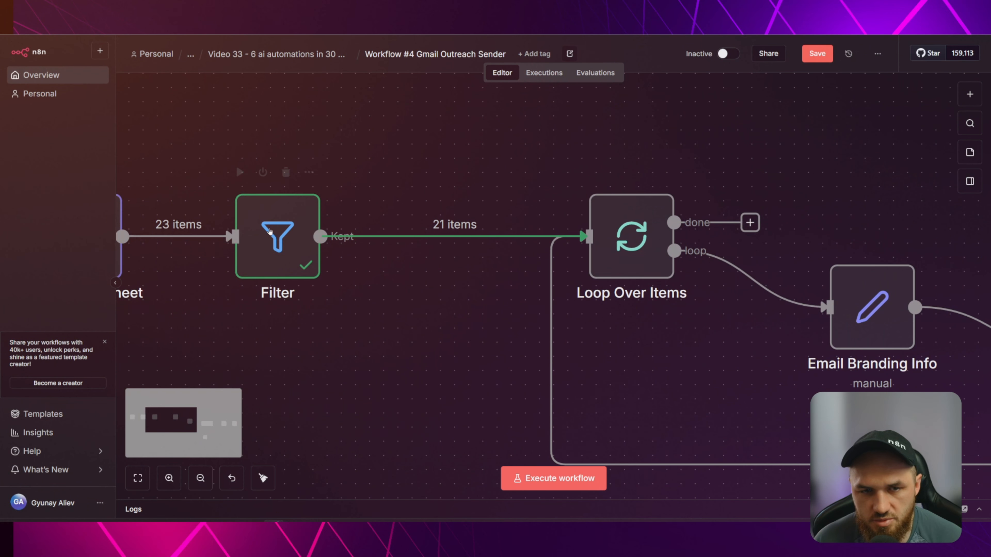
{"action": "left_click", "coordinate": [272, 245]}
{"action": "key", "text": "p"}
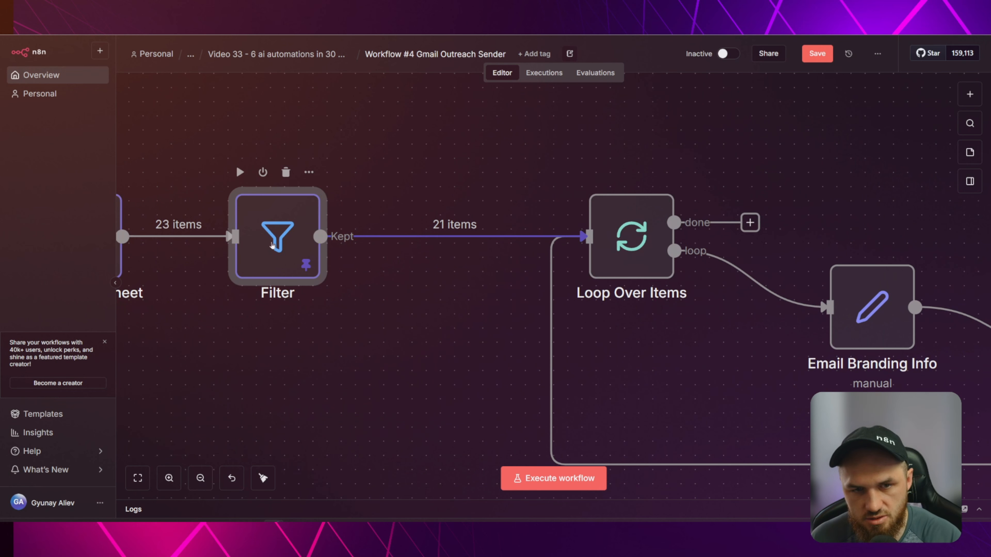
Pan and zoom to review the AI Agent, Send a message and Update row nodes.
{"action": "left_click_drag", "start_coordinate": [509, 178], "coordinate": [418, 155]}
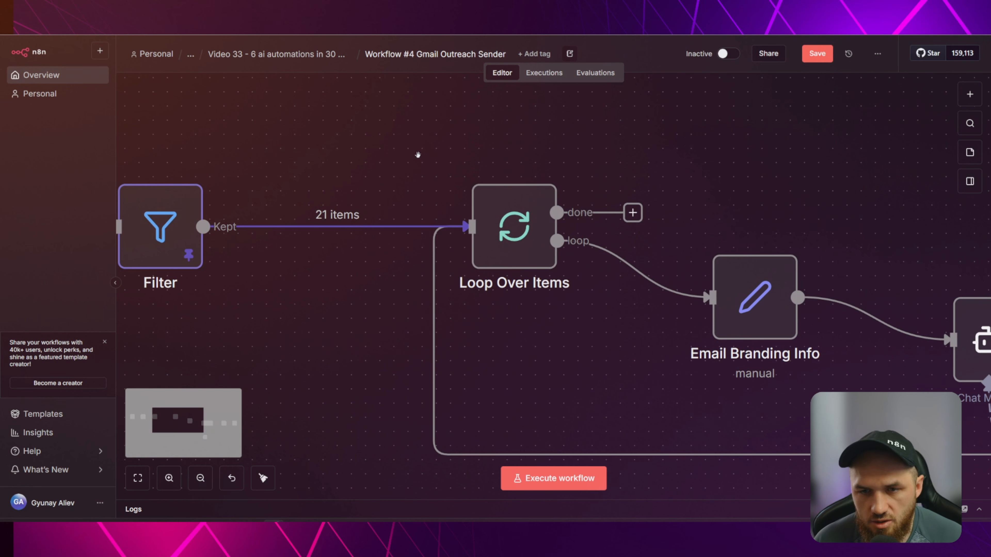
{"action": "scroll", "coordinate": [417, 155], "scroll_direction": "down", "scroll_amount": 2}
{"action": "scroll", "coordinate": [664, 158], "scroll_direction": "down", "scroll_amount": 1}
{"action": "left_click_drag", "start_coordinate": [703, 174], "coordinate": [495, 167]}
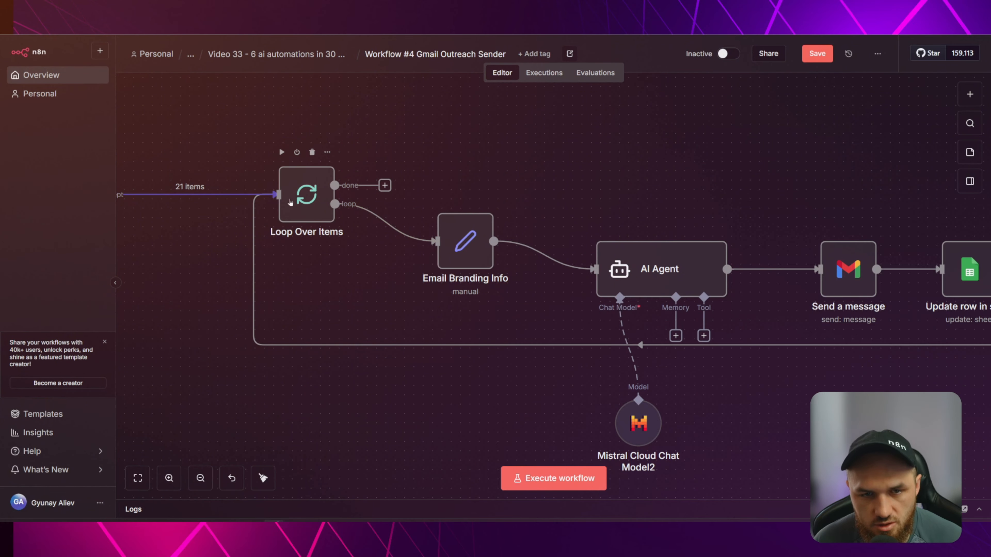
{"action": "scroll", "coordinate": [290, 203], "scroll_direction": "up", "scroll_amount": 3}
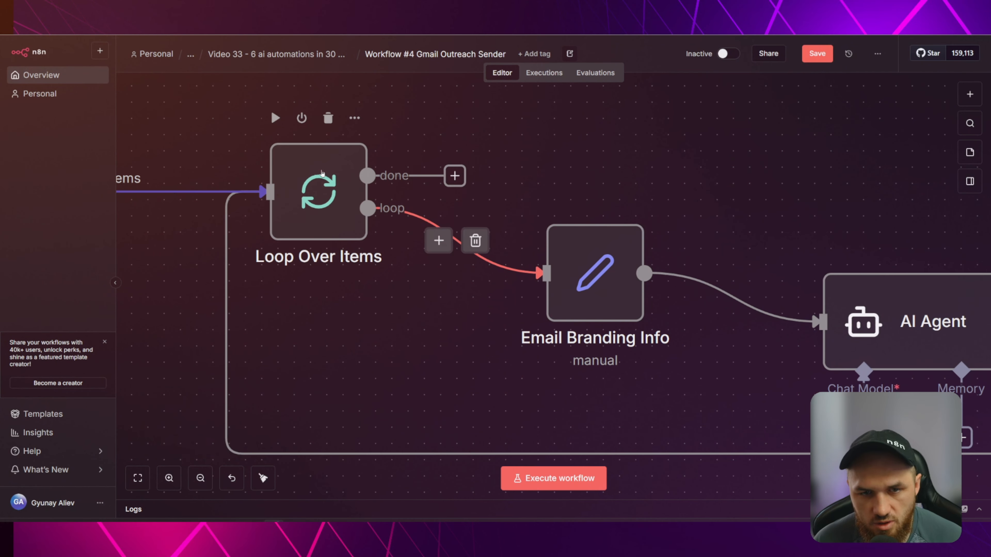
{"action": "left_click", "coordinate": [141, 23]}
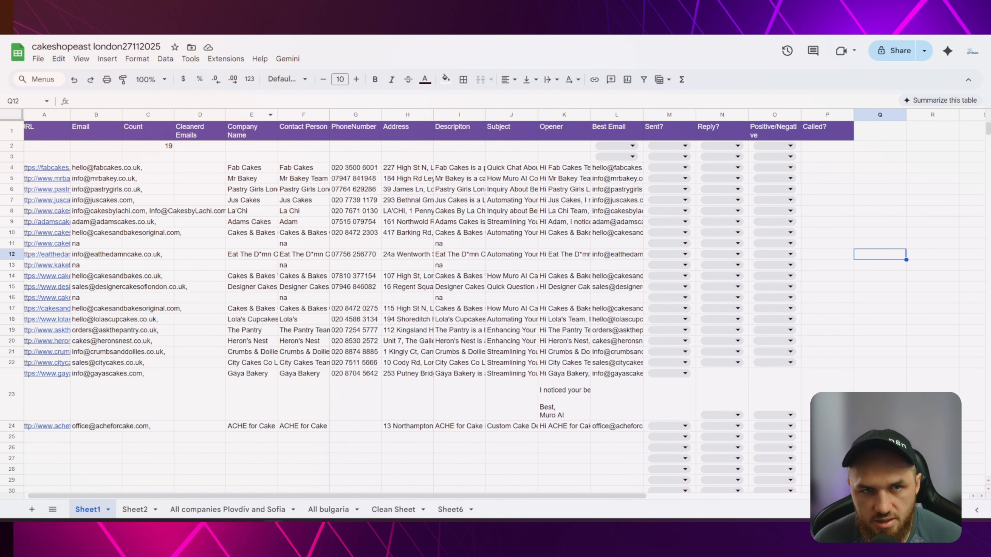
{"action": "mouse_move", "coordinate": [48, 170]}
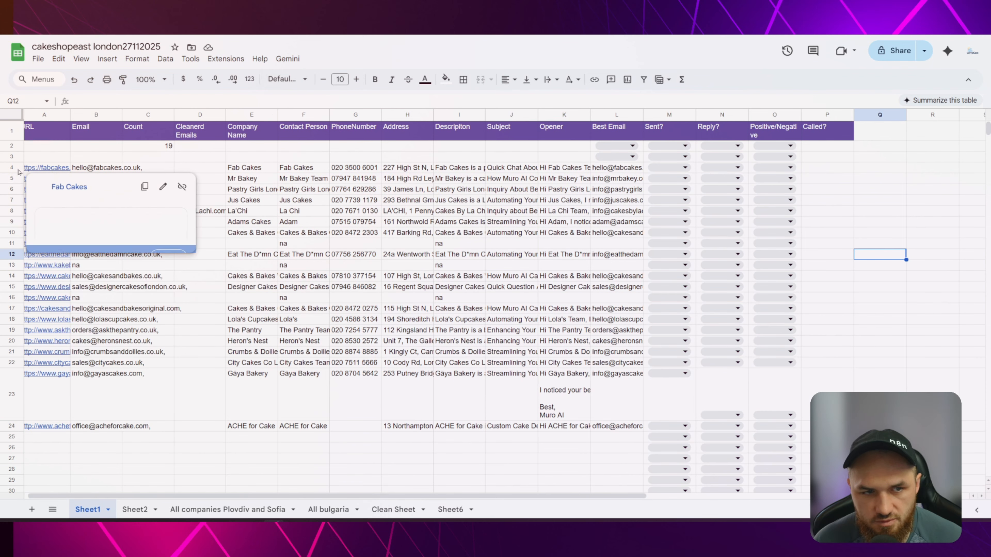
{"action": "left_click", "coordinate": [89, 169]}
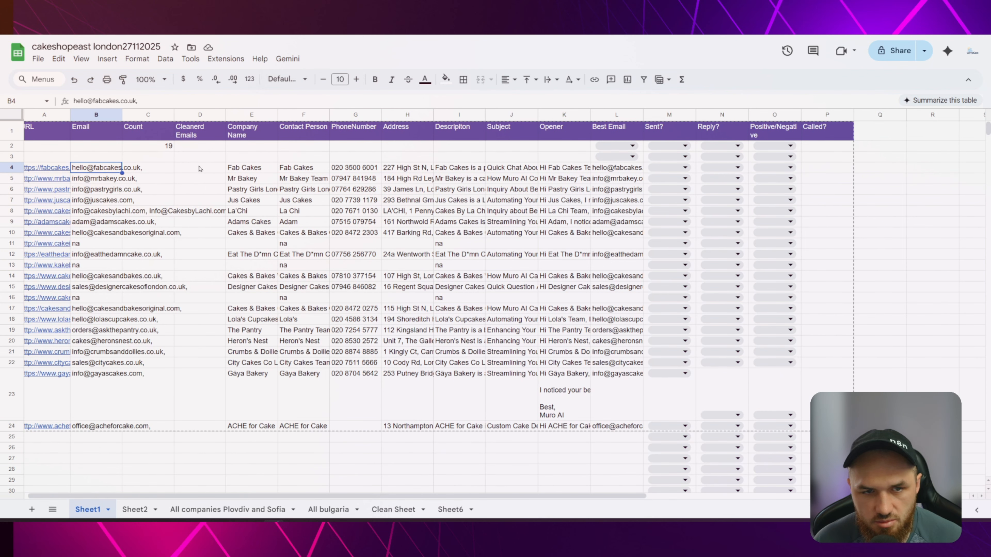
{"action": "left_click", "coordinate": [253, 168]}
{"action": "left_click", "coordinate": [303, 169]}
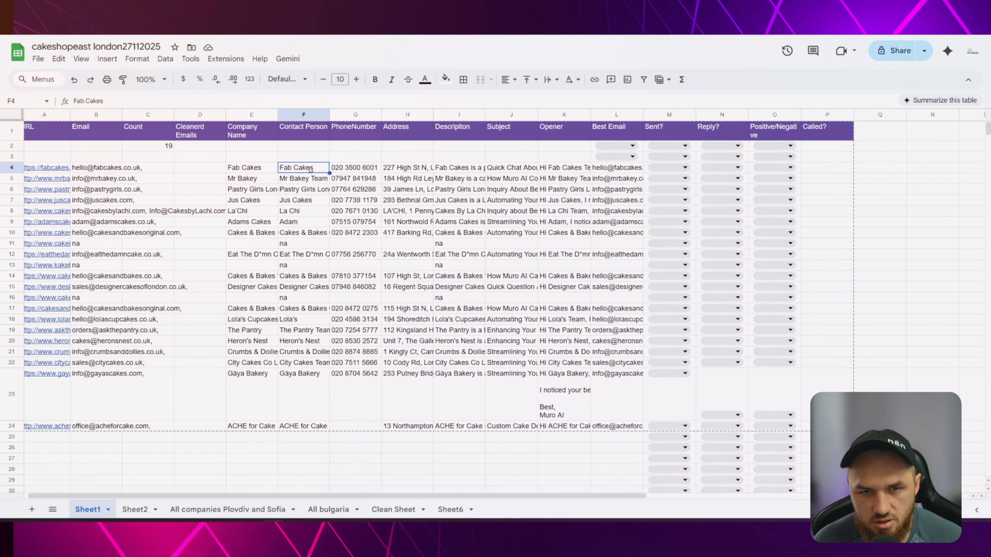
{"action": "left_click", "coordinate": [361, 170]}
{"action": "left_click", "coordinate": [406, 171]}
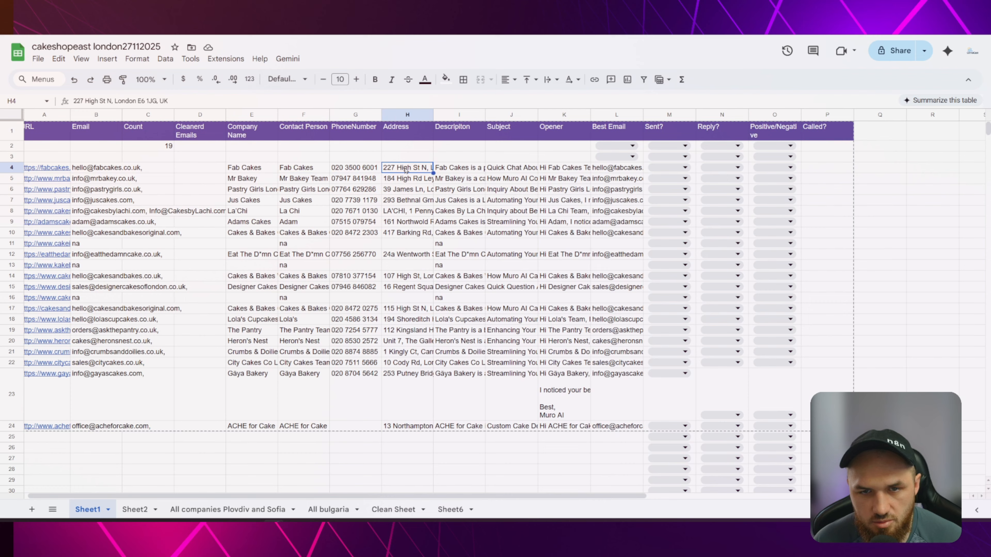
{"action": "left_click", "coordinate": [455, 170]}
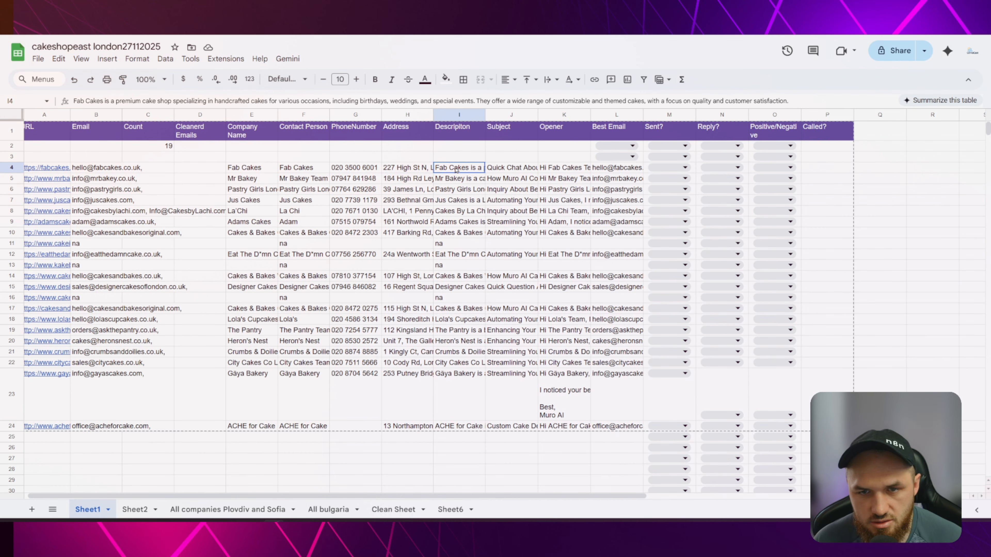
{"action": "left_click", "coordinate": [505, 169]}
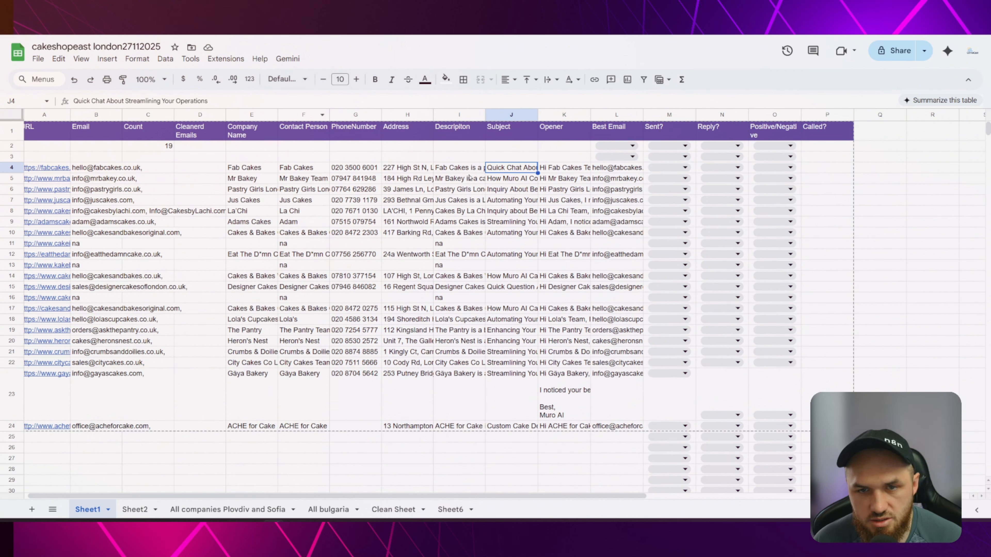
{"action": "left_click", "coordinate": [557, 168]}
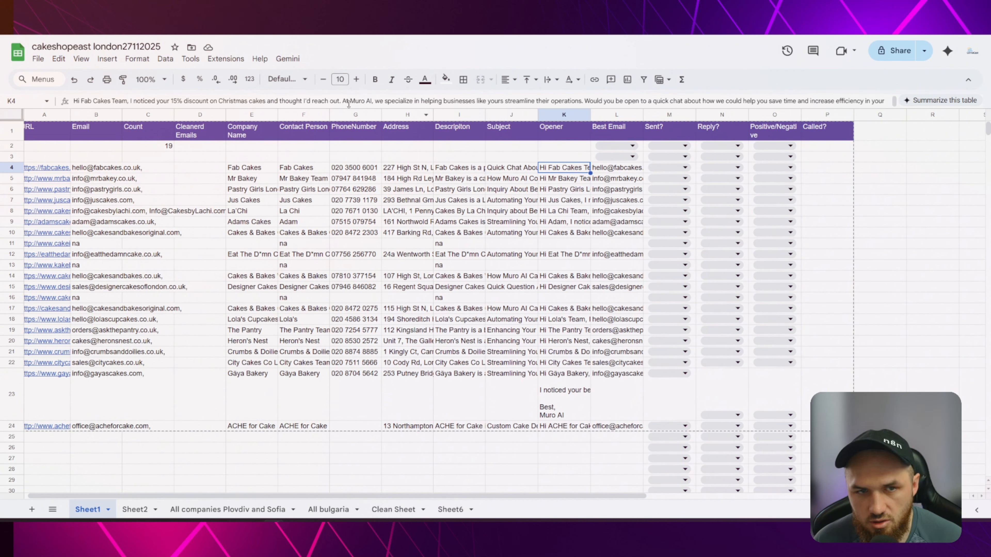
{"action": "left_click", "coordinate": [614, 168]}
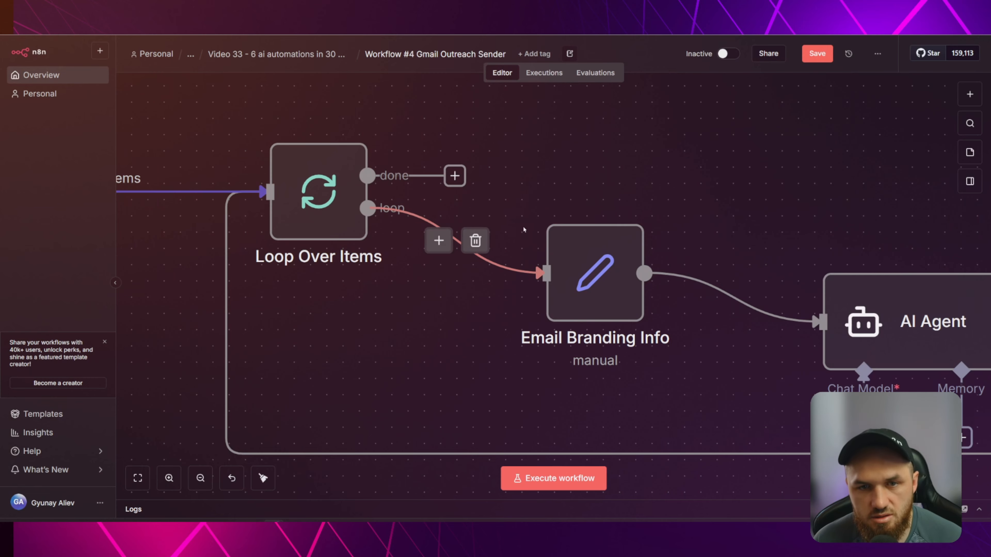
{"action": "scroll", "coordinate": [270, 146], "scroll_direction": "left", "scroll_amount": 3}
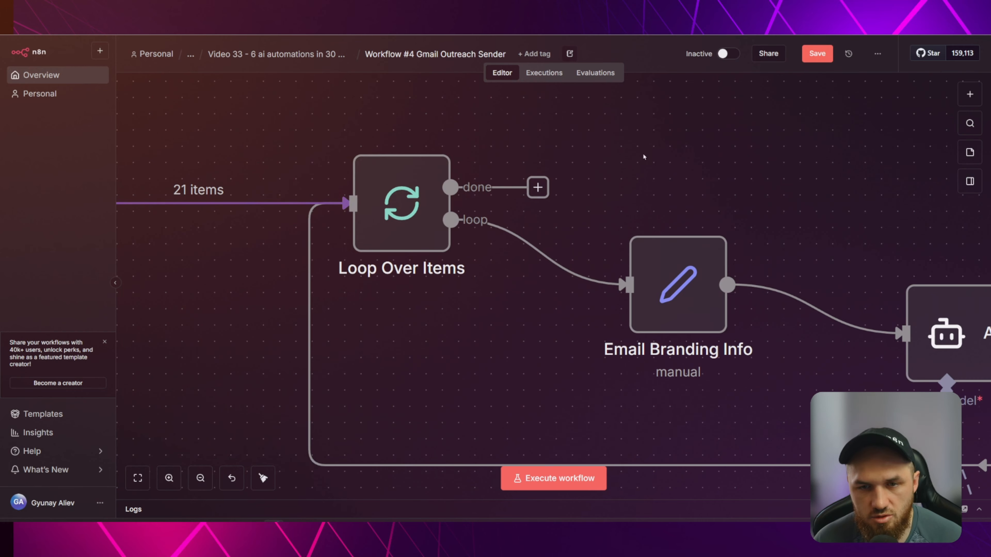
{"action": "left_click_drag", "start_coordinate": [648, 164], "coordinate": [500, 127]}
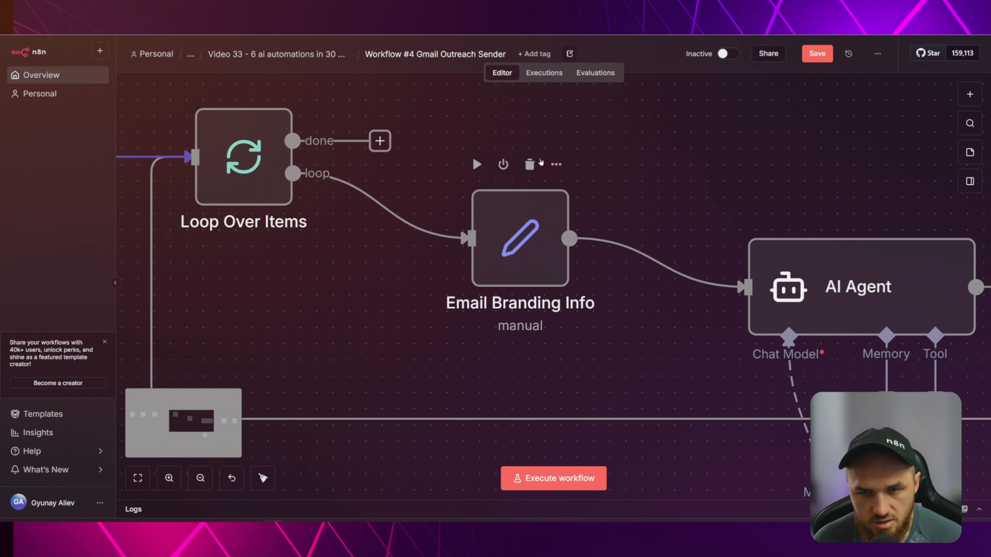
{"action": "double_click", "coordinate": [514, 257]}
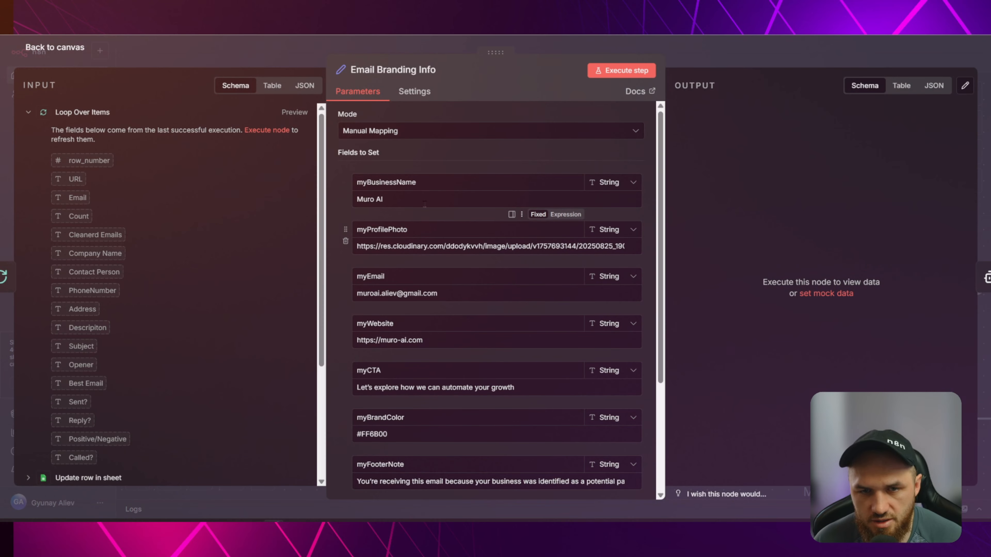
{"action": "left_click", "coordinate": [421, 183]}
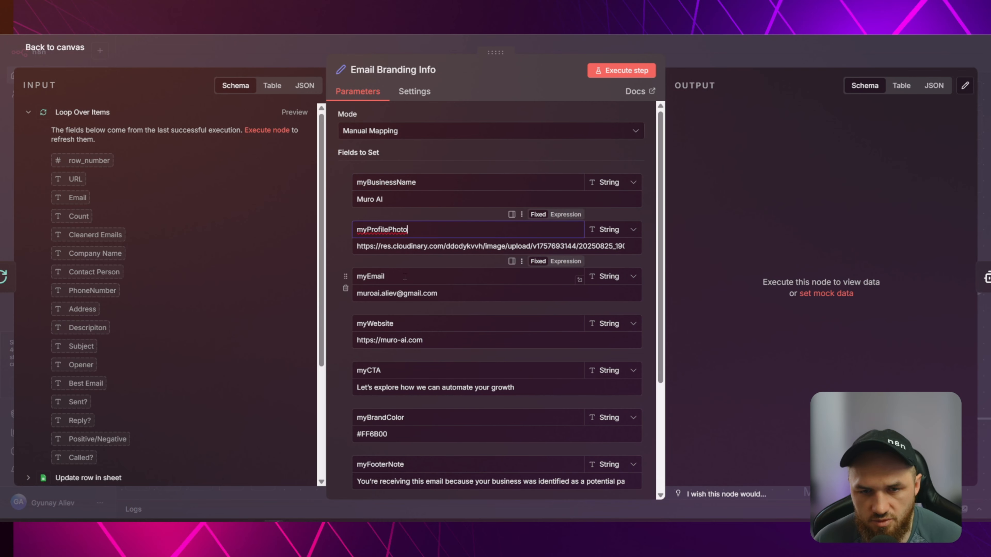
{"action": "left_click", "coordinate": [397, 370]}
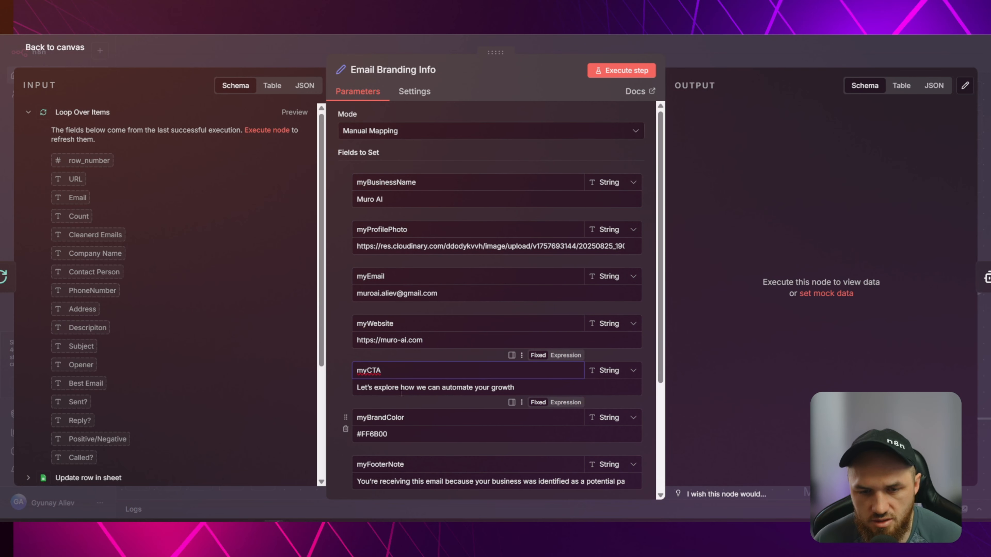
{"action": "scroll", "coordinate": [397, 370], "scroll_direction": "down", "scroll_amount": 3}
{"action": "left_click", "coordinate": [395, 301]}
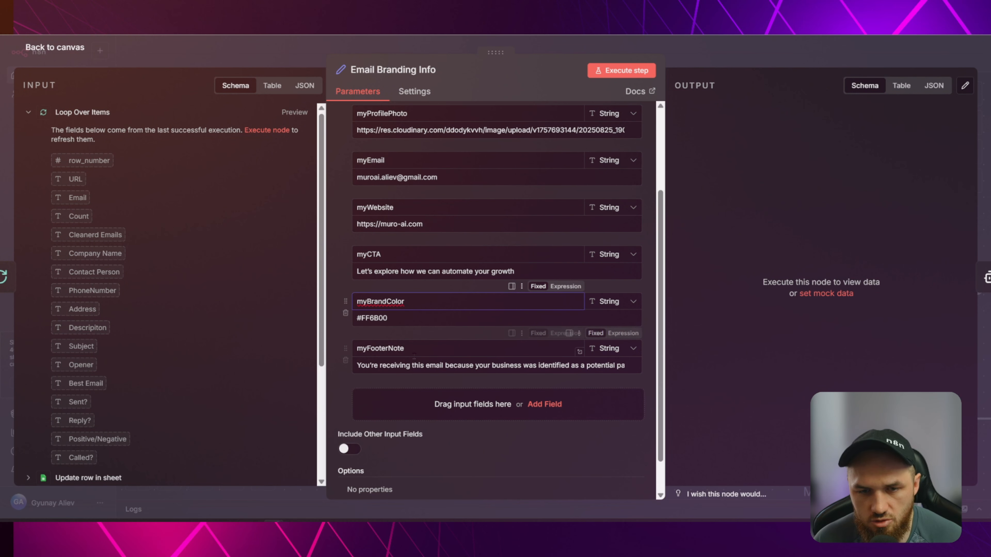
{"action": "left_click", "coordinate": [390, 348]}
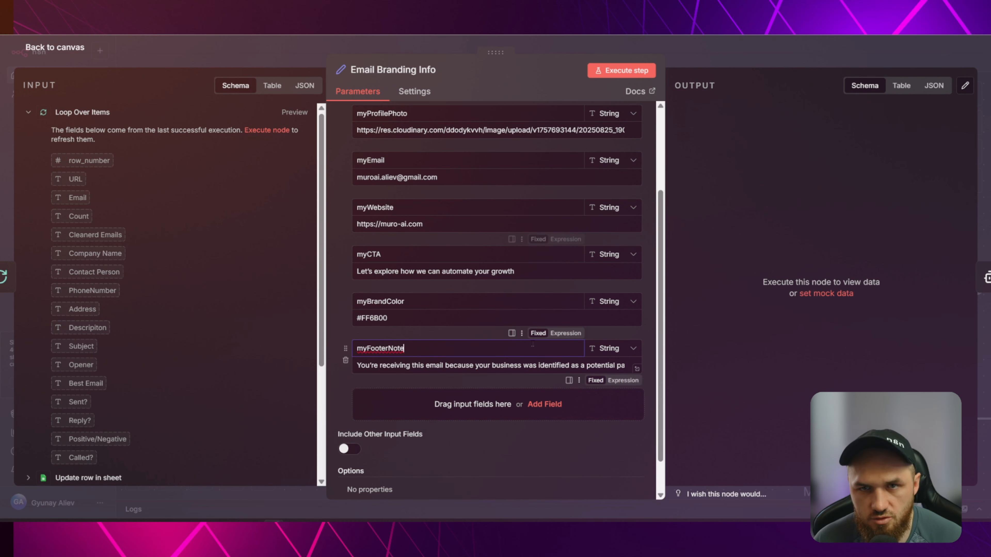
{"action": "left_click", "coordinate": [276, 44]}
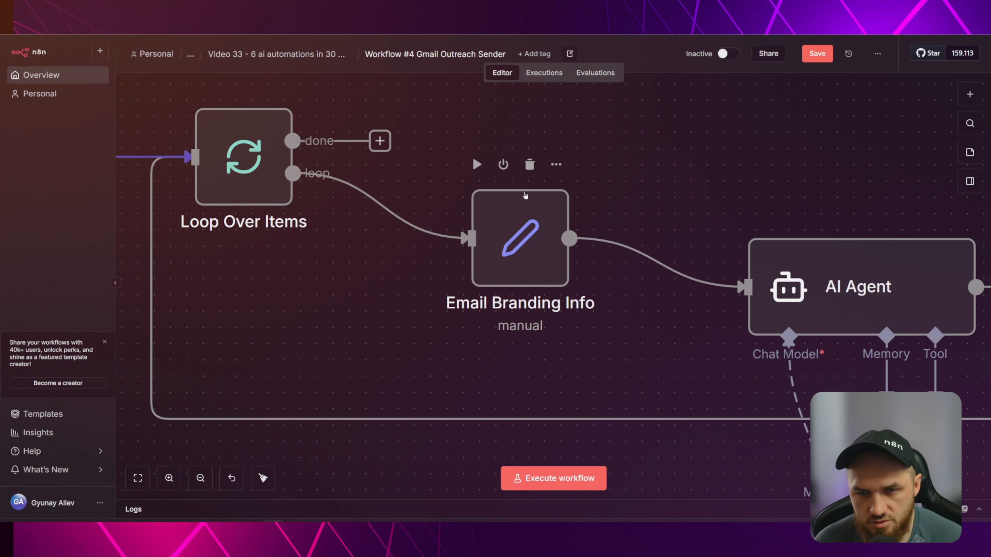
{"action": "double_click", "coordinate": [525, 241]}
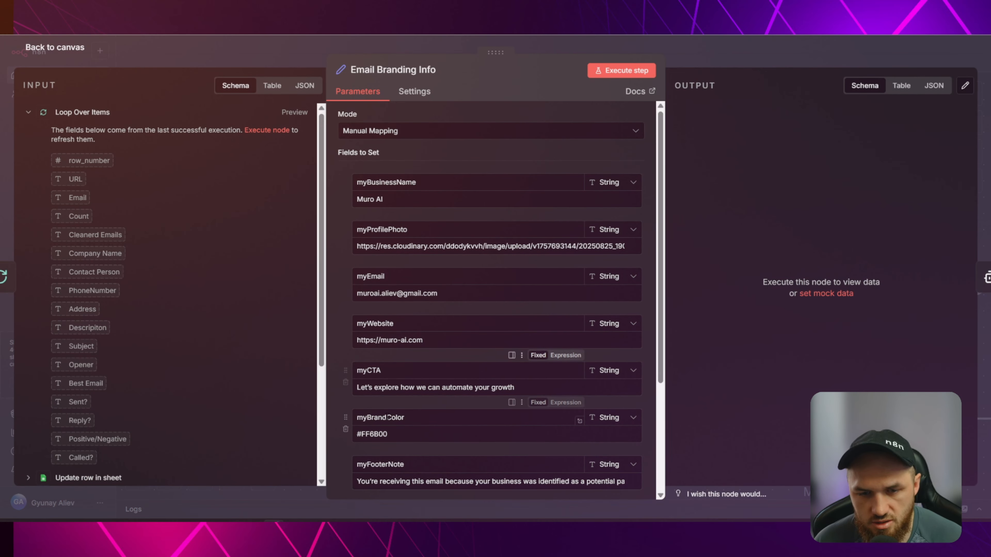
{"action": "scroll", "coordinate": [417, 450], "scroll_direction": "down", "scroll_amount": 3}
Close Email Branding Info and align Mistral Cloud Chat Model2 under the AI Agent.
{"action": "left_click", "coordinate": [374, 44]}
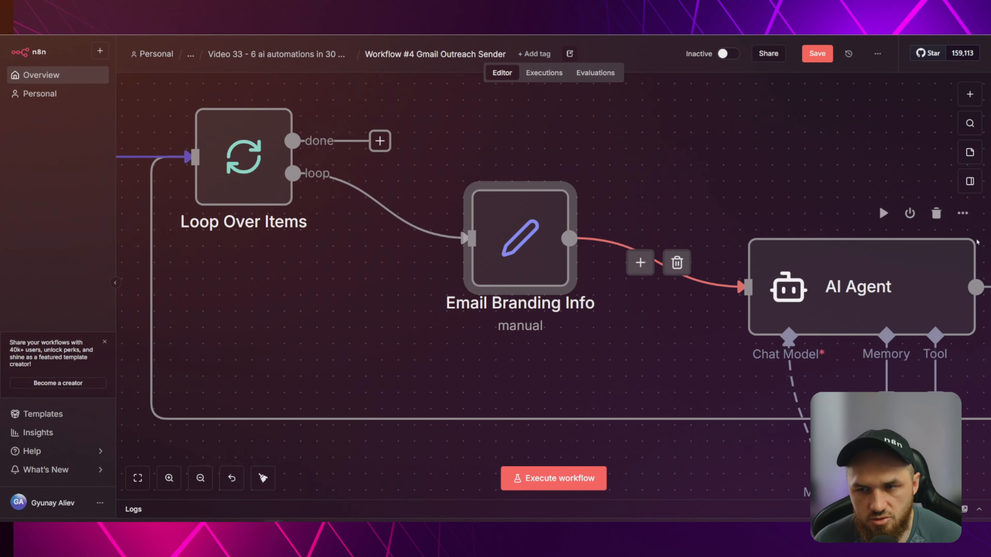
{"action": "scroll", "coordinate": [692, 164], "scroll_direction": "down", "scroll_amount": 5}
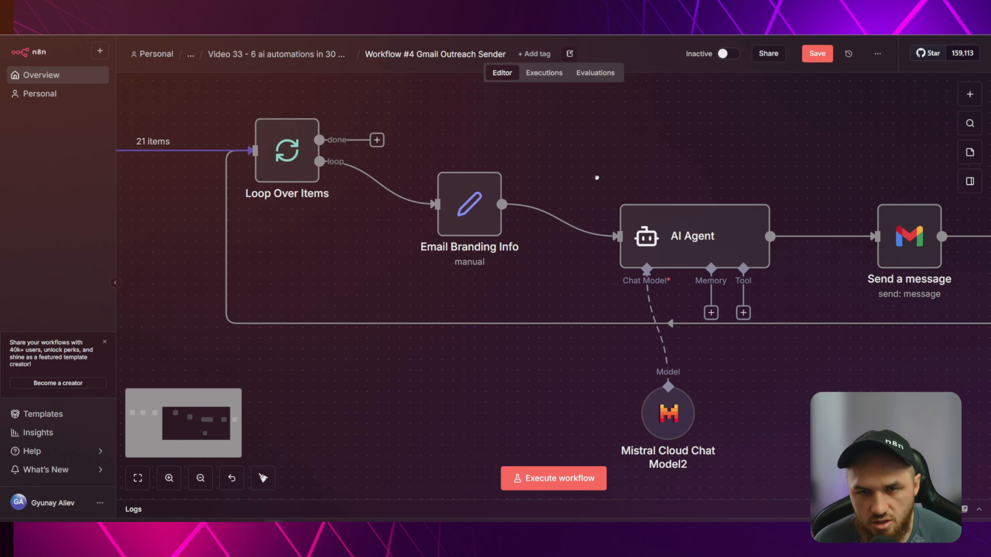
{"action": "scroll", "coordinate": [597, 178], "scroll_direction": "right", "scroll_amount": 5}
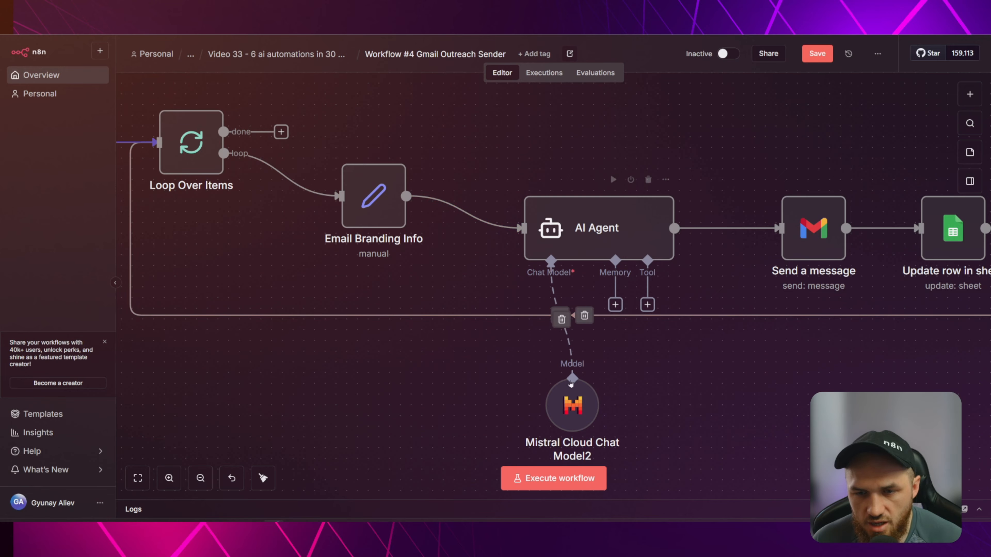
{"action": "left_click_drag", "start_coordinate": [570, 384], "coordinate": [549, 383]}
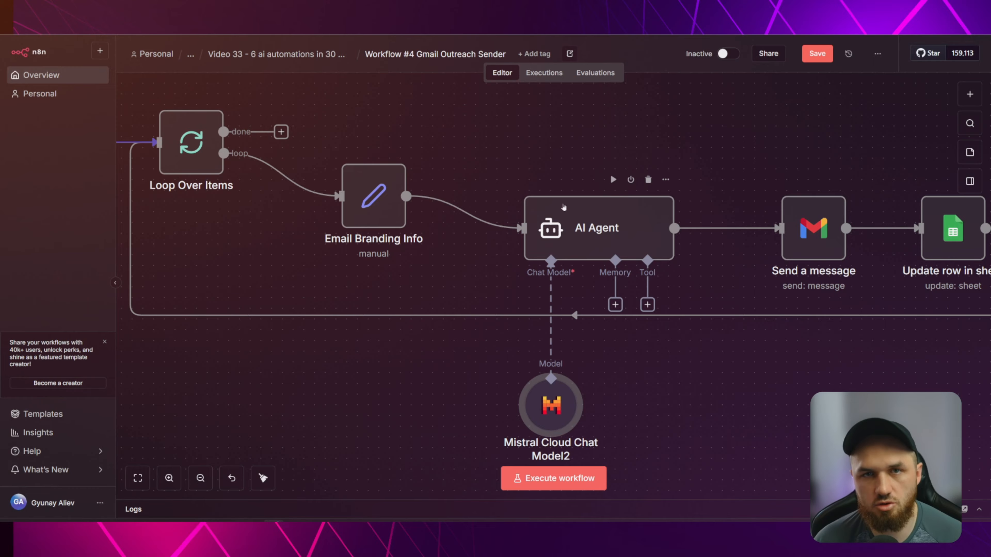
Mark the Fab Cakes row's Sent? status as SENT in the sheet.
{"action": "left_click_drag", "start_coordinate": [766, 171], "coordinate": [605, 167]}
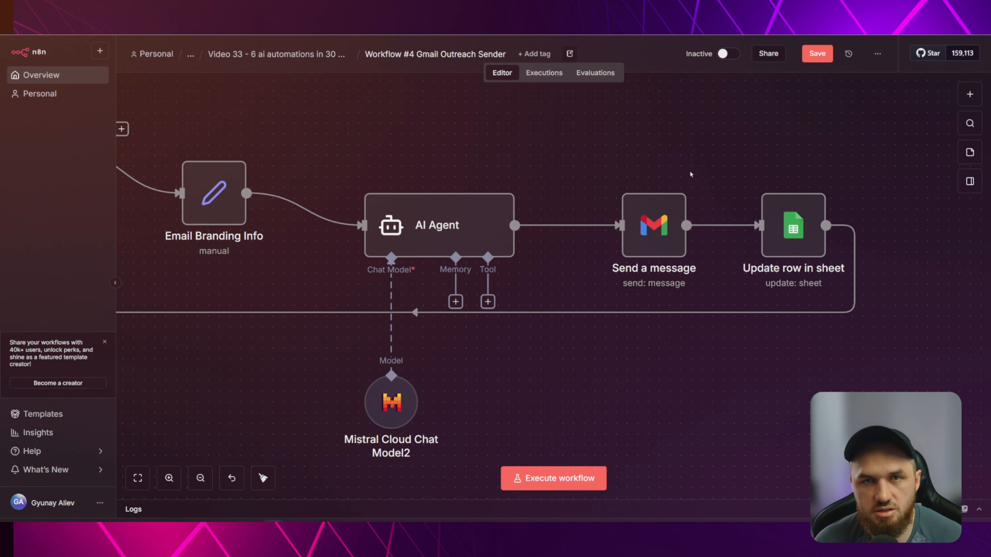
{"action": "left_click", "coordinate": [773, 250]}
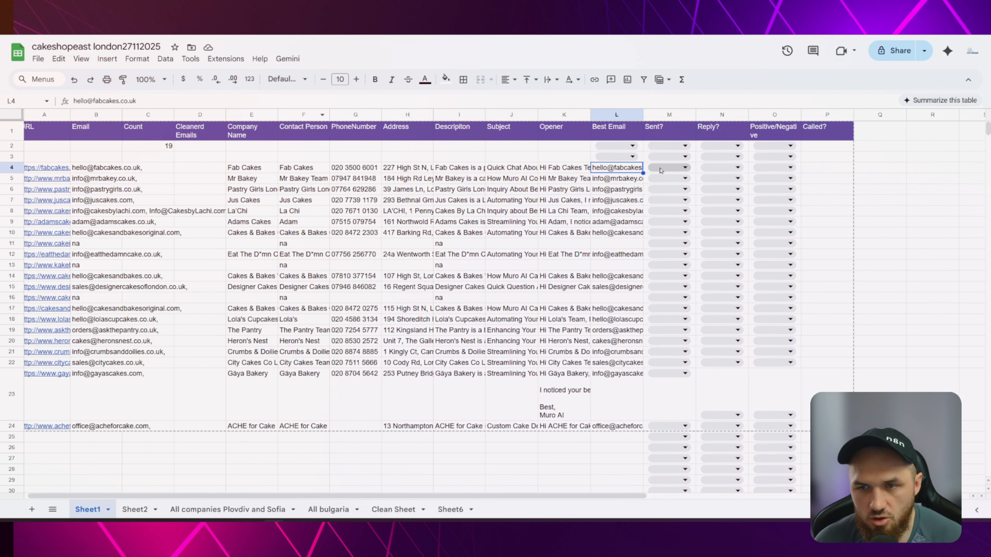
{"action": "left_click", "coordinate": [684, 168]}
{"action": "left_click", "coordinate": [667, 182]}
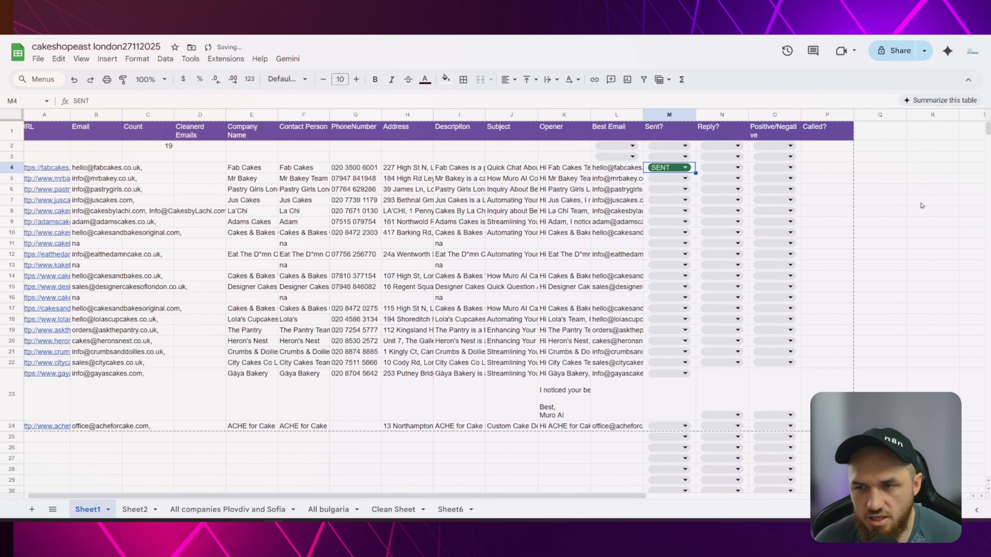
{"action": "left_click", "coordinate": [932, 199]}
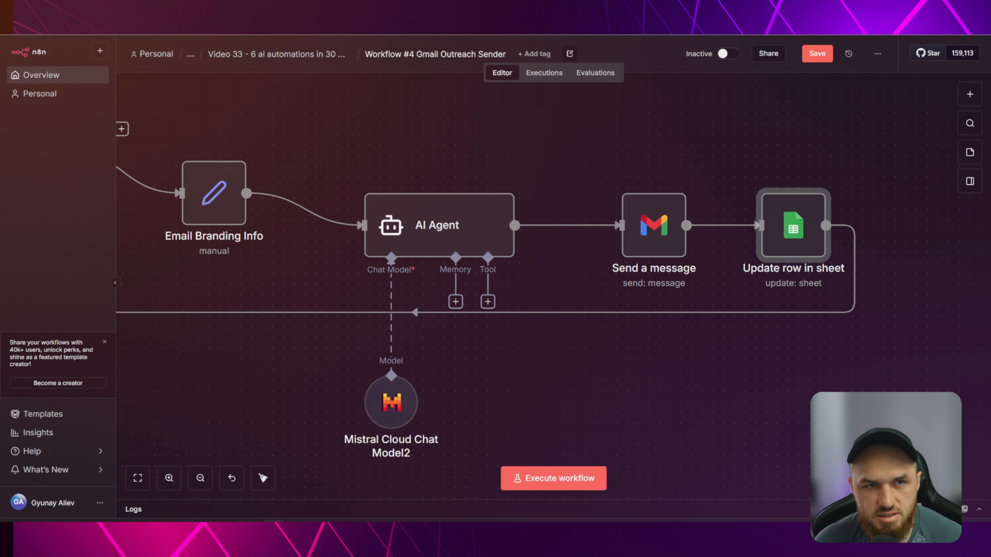
{"action": "left_click_drag", "start_coordinate": [308, 134], "coordinate": [710, 181]}
{"action": "scroll", "coordinate": [711, 181], "scroll_direction": "down", "scroll_amount": 3}
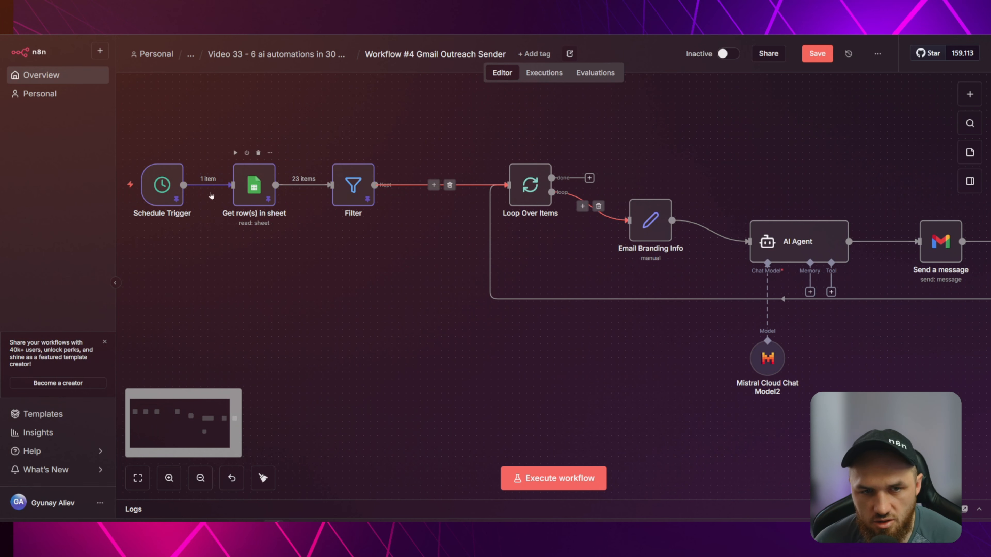
{"action": "left_click_drag", "start_coordinate": [259, 265], "coordinate": [415, 280]}
{"action": "scroll", "coordinate": [407, 240], "scroll_direction": "up", "scroll_amount": 4}
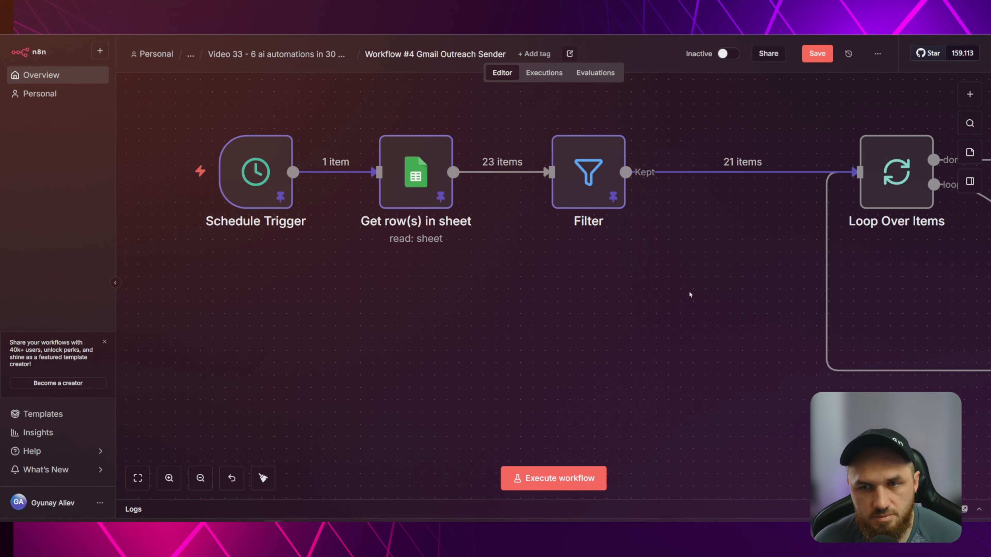
{"action": "left_click_drag", "start_coordinate": [739, 278], "coordinate": [552, 284]}
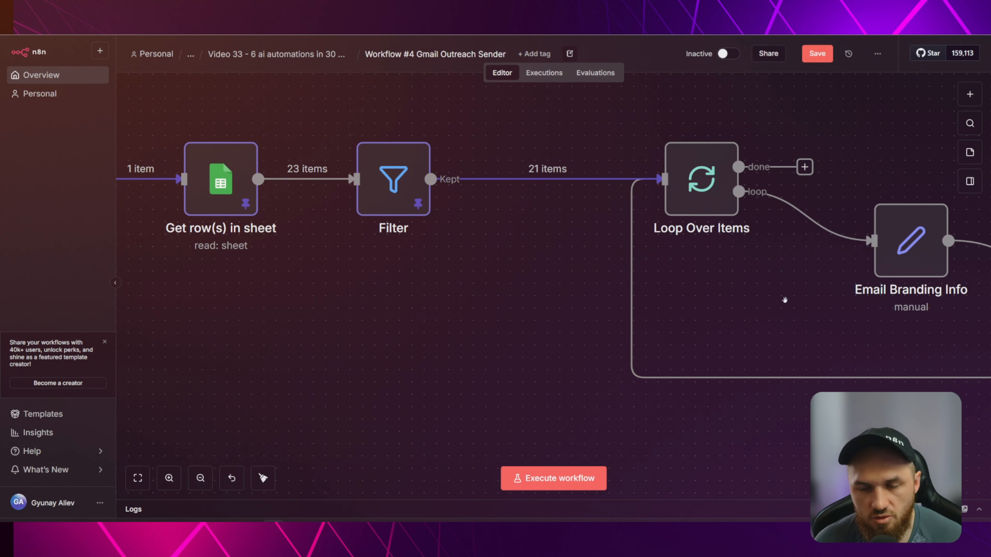
{"action": "left_click_drag", "start_coordinate": [784, 299], "coordinate": [433, 272]}
{"action": "scroll", "coordinate": [436, 272], "scroll_direction": "down", "scroll_amount": 3}
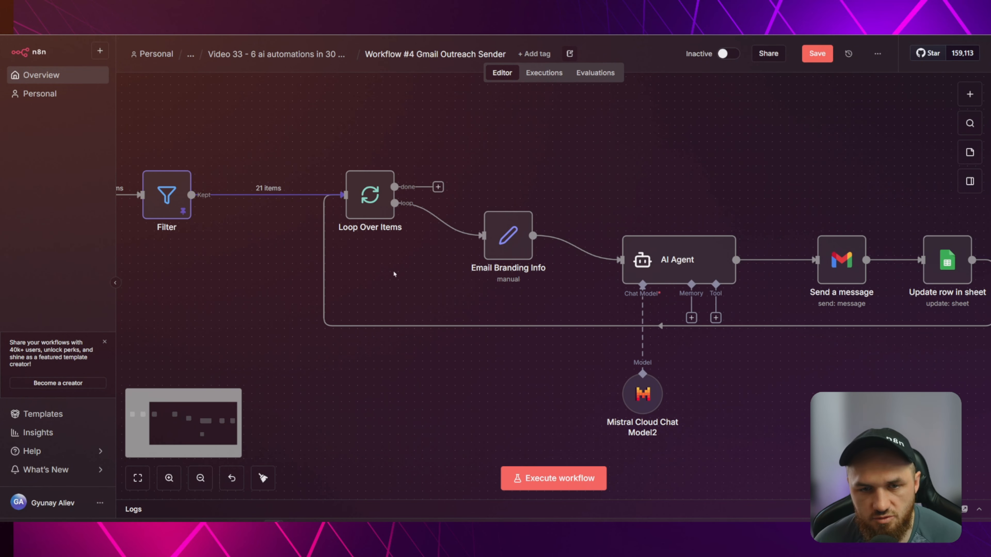
{"action": "scroll", "coordinate": [394, 274], "scroll_direction": "up", "scroll_amount": 3}
{"action": "scroll", "coordinate": [356, 250], "scroll_direction": "left", "scroll_amount": 2}
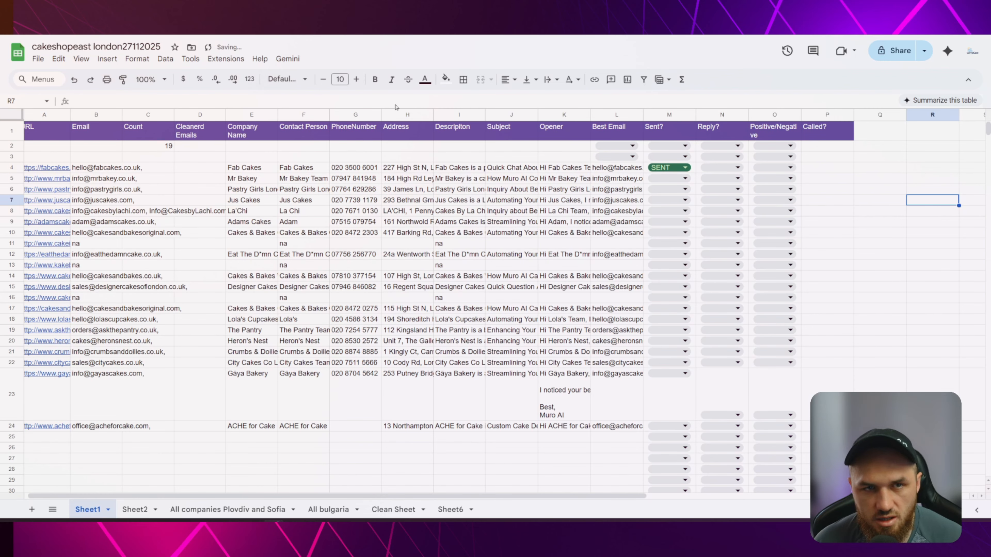
{"action": "left_click", "coordinate": [685, 168]}
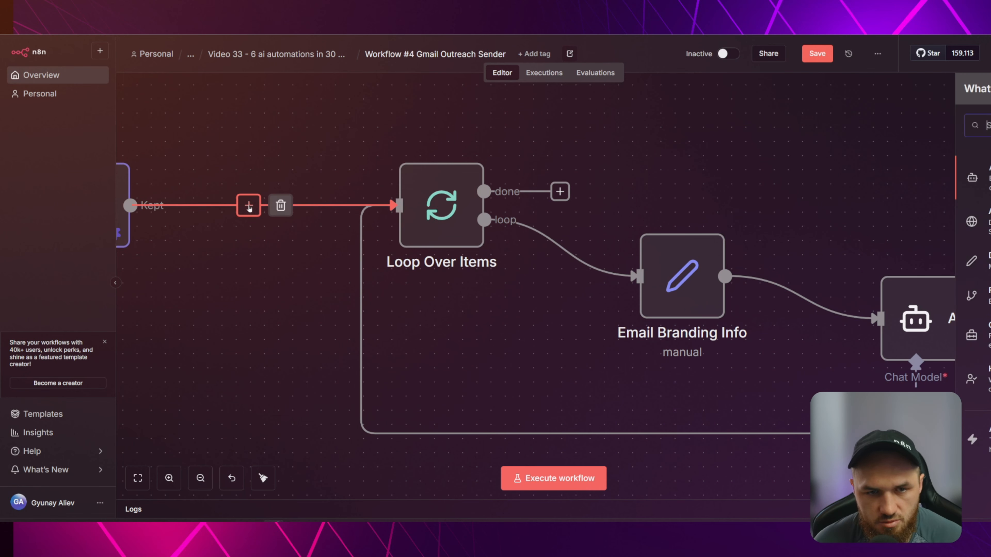
Insert a Loop Over Items node after the Filter node by searching 'lopp'.
{"action": "left_click", "coordinate": [248, 204]}
{"action": "type", "text": "lopp"}
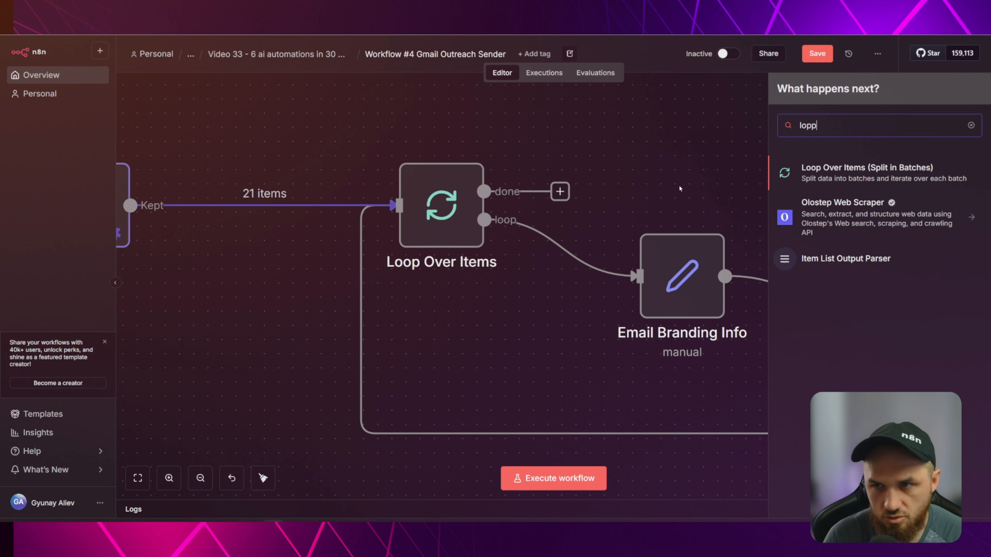
{"action": "left_click", "coordinate": [545, 107]}
{"action": "scroll", "coordinate": [383, 141], "scroll_direction": "down", "scroll_amount": 5}
{"action": "scroll", "coordinate": [431, 316], "scroll_direction": "up", "scroll_amount": 2}
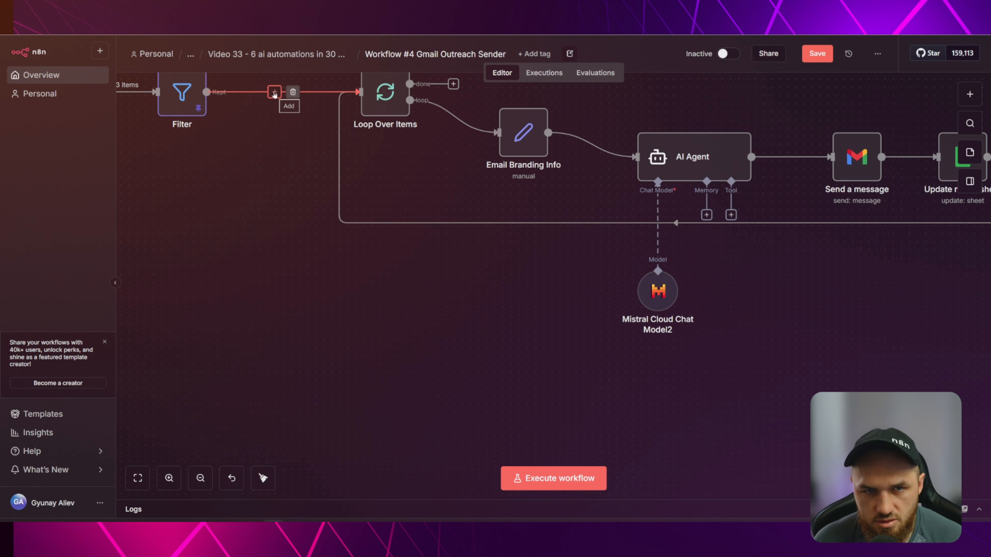
{"action": "left_click", "coordinate": [275, 92]}
{"action": "type", "text": "lopp"}
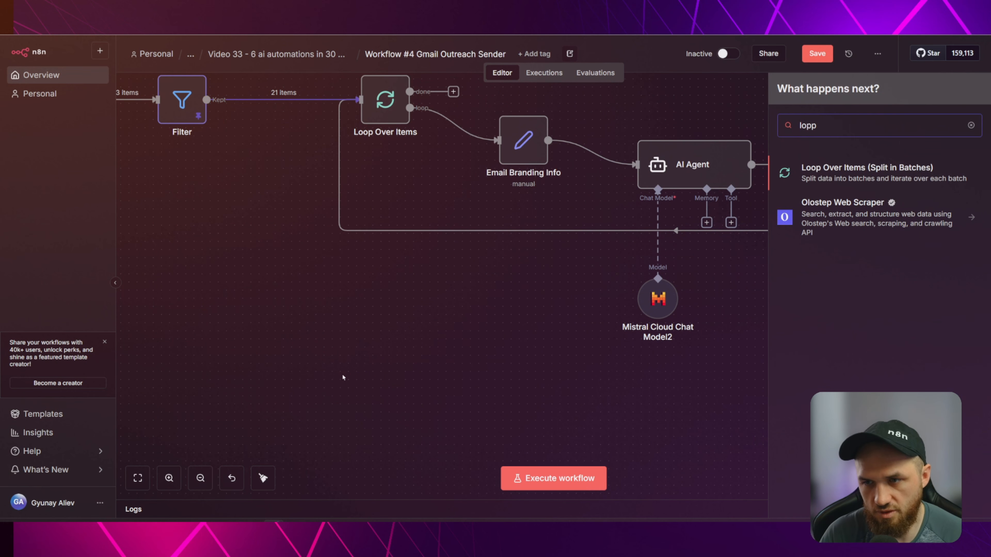
{"action": "key", "text": "Return"}
Delete the placeholder Replace Me node and its loop-back connection.
{"action": "key", "text": "Escape"}
{"action": "scroll", "coordinate": [465, 306], "scroll_direction": "down", "scroll_amount": 2}
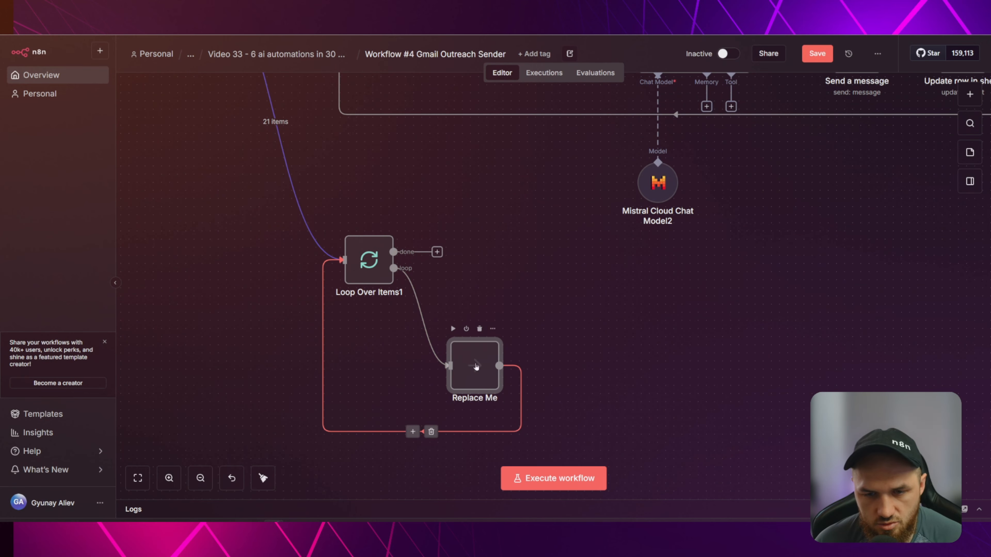
{"action": "left_click", "coordinate": [479, 329]}
{"action": "left_click", "coordinate": [378, 333]}
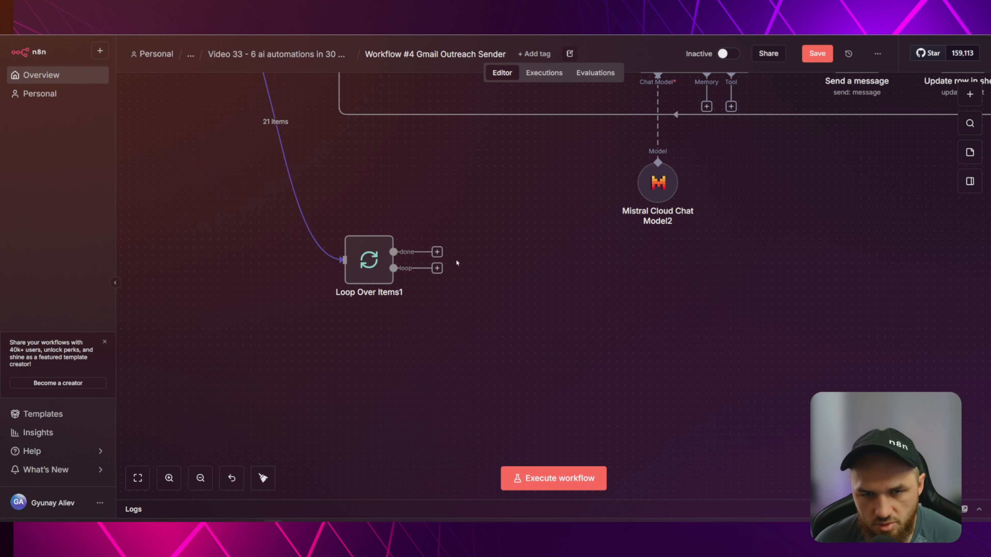
Try pulling connections from Loop Over Items1's done and loop outputs without adding nodes.
{"action": "scroll", "coordinate": [349, 250], "scroll_direction": "up", "scroll_amount": 3}
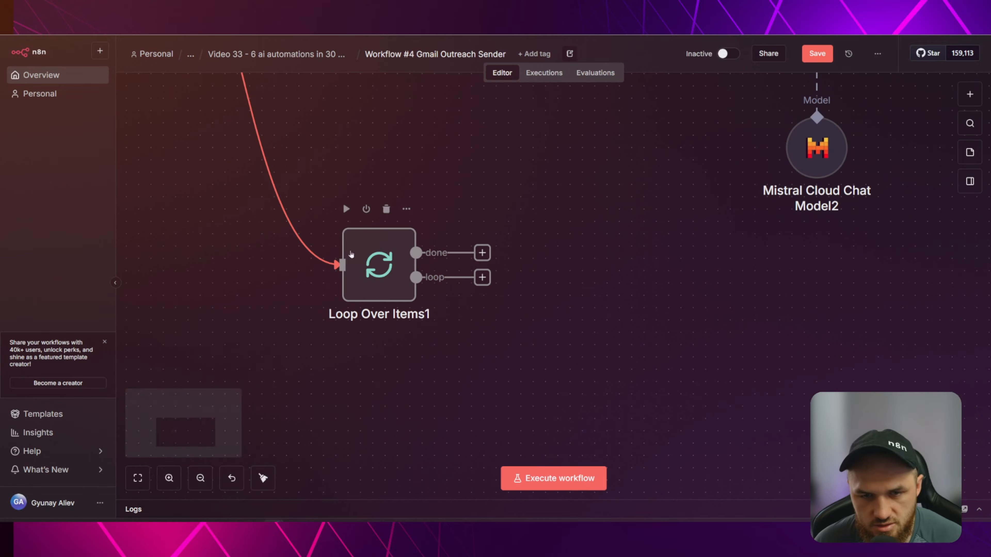
{"action": "left_click_drag", "start_coordinate": [483, 253], "coordinate": [530, 131]}
{"action": "left_click", "coordinate": [467, 250]}
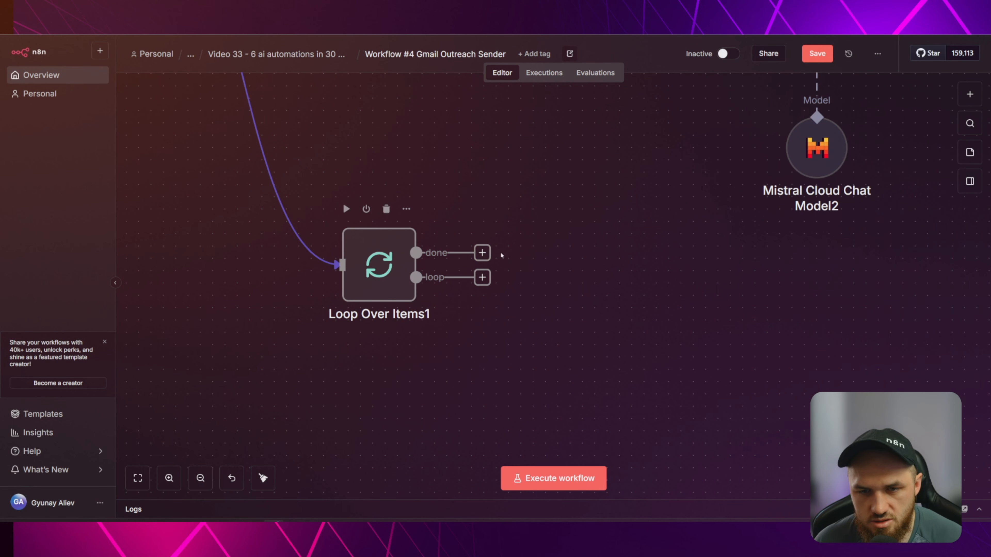
{"action": "left_click_drag", "start_coordinate": [485, 280], "coordinate": [661, 369]}
{"action": "left_click", "coordinate": [572, 214]}
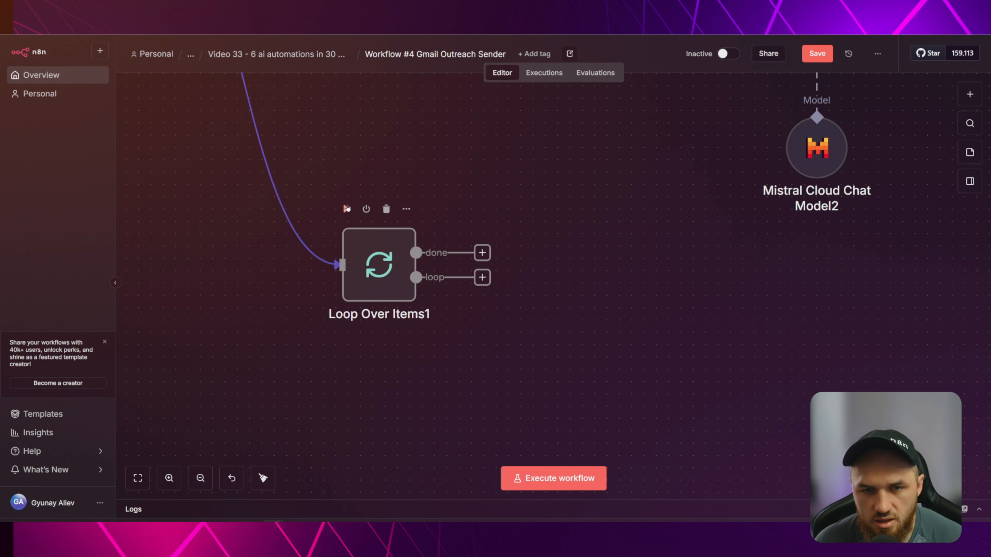
Execute Loop Over Items1 alone and check its 1-item loop branch output, the Fab Cakes lead.
{"action": "left_click", "coordinate": [346, 210]}
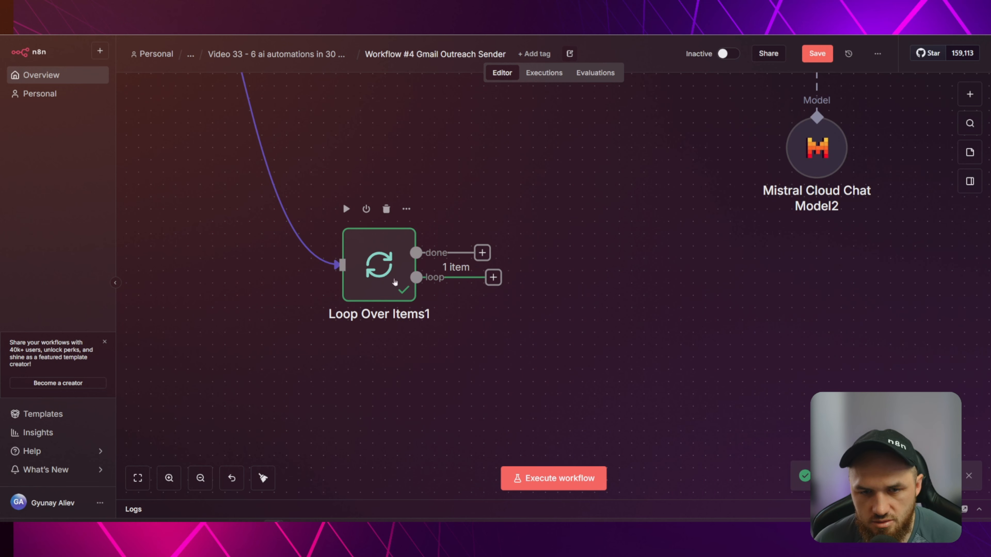
{"action": "left_click", "coordinate": [493, 277]}
{"action": "key", "text": "Escape"}
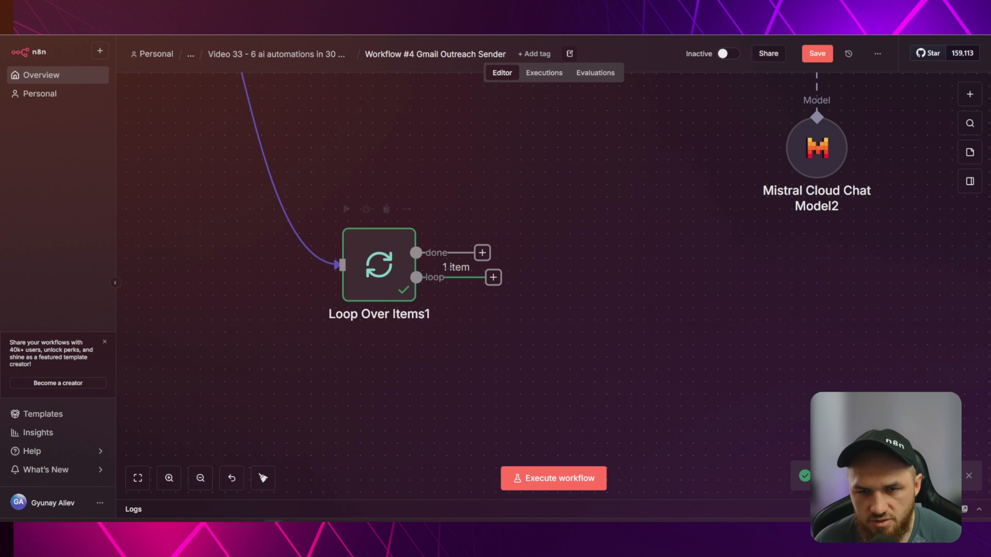
{"action": "double_click", "coordinate": [379, 265]}
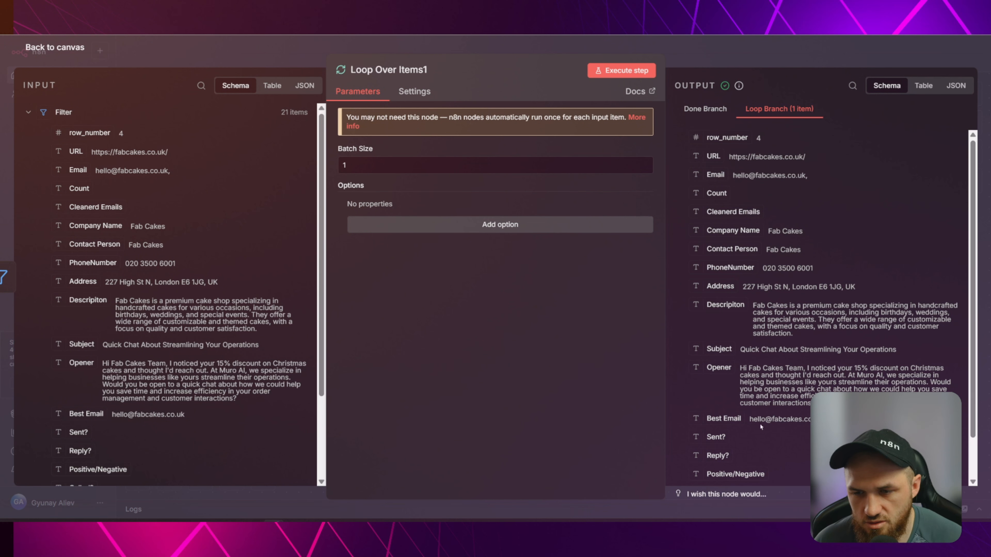
{"action": "left_click", "coordinate": [484, 48]}
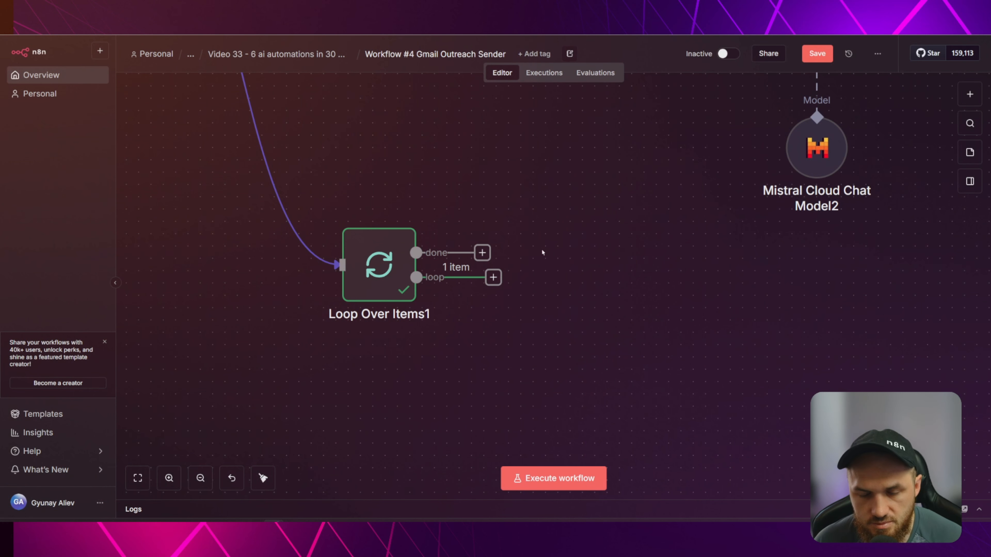
{"action": "scroll", "coordinate": [542, 253], "scroll_direction": "up", "scroll_amount": 10}
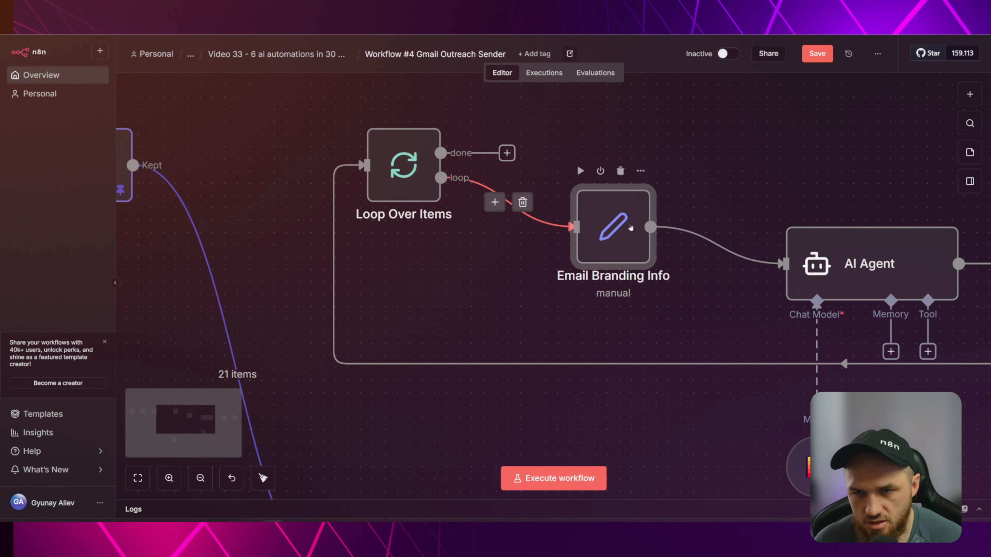
Copy the Email Branding Info node and paste a duplicate into the workflow.
{"action": "scroll", "coordinate": [594, 346], "scroll_direction": "down", "scroll_amount": 7}
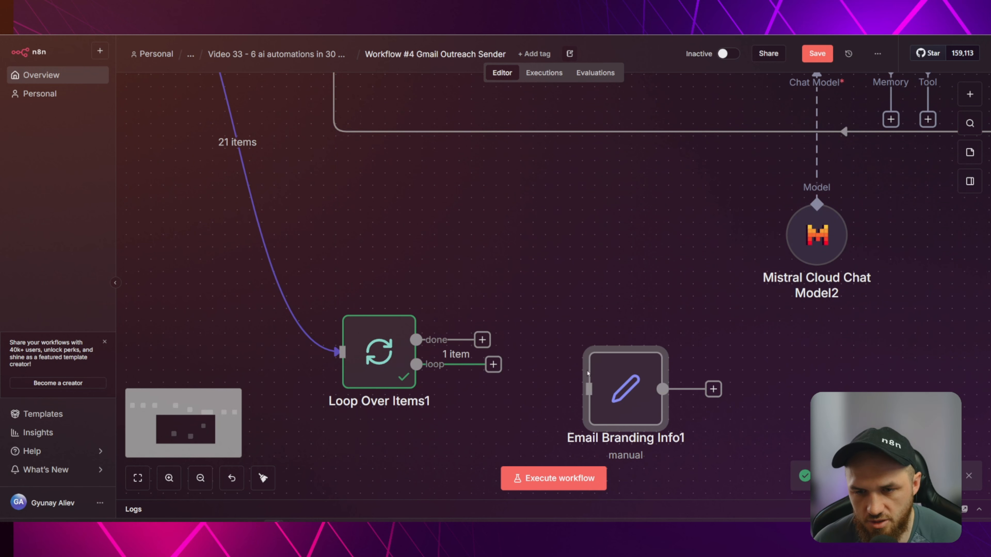
{"action": "scroll", "coordinate": [611, 256], "scroll_direction": "up", "scroll_amount": 6}
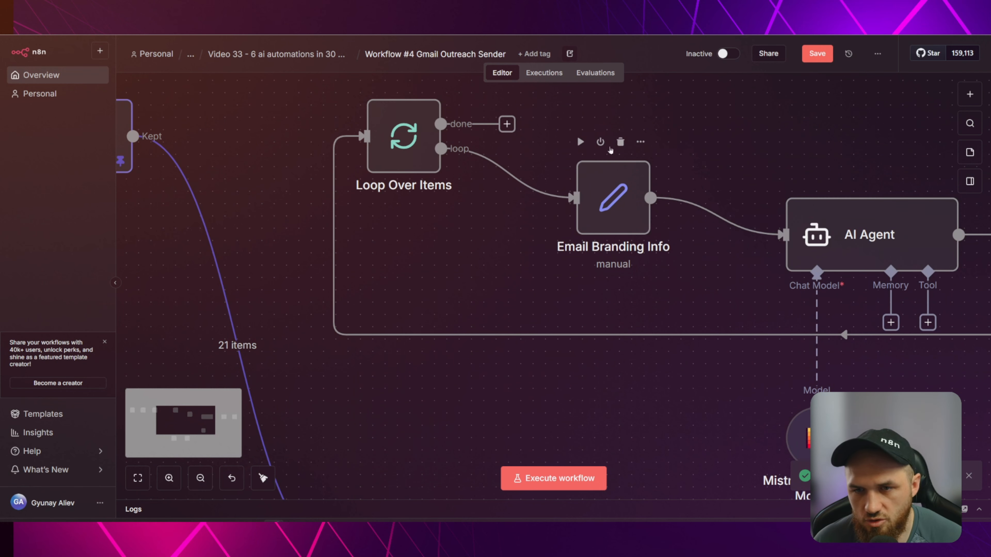
{"action": "left_click", "coordinate": [640, 143]}
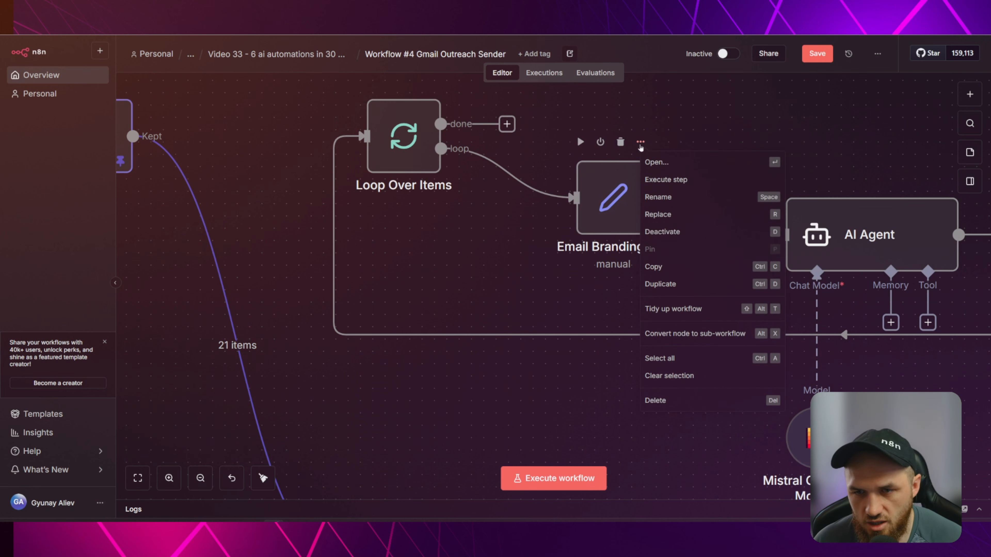
{"action": "left_click", "coordinate": [668, 267]}
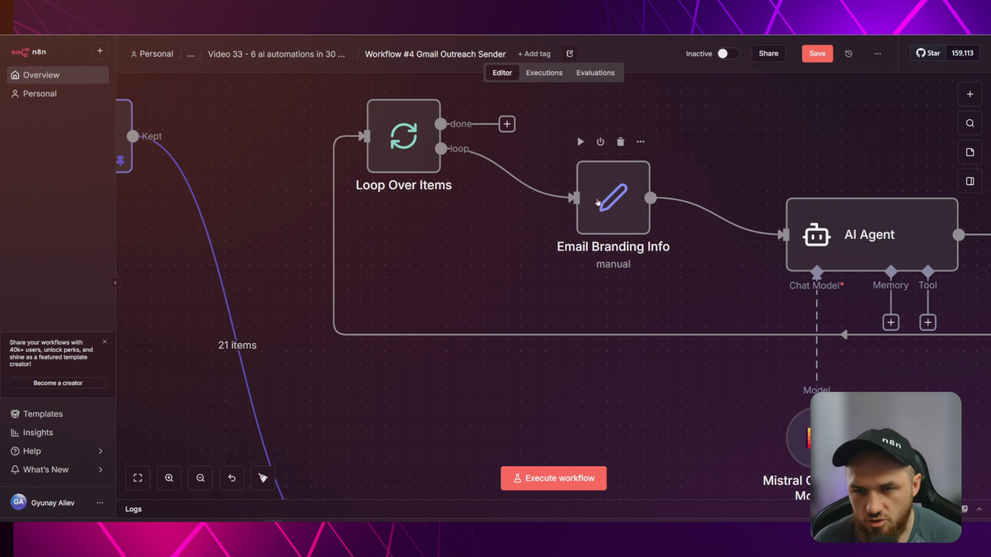
{"action": "left_click", "coordinate": [602, 206]}
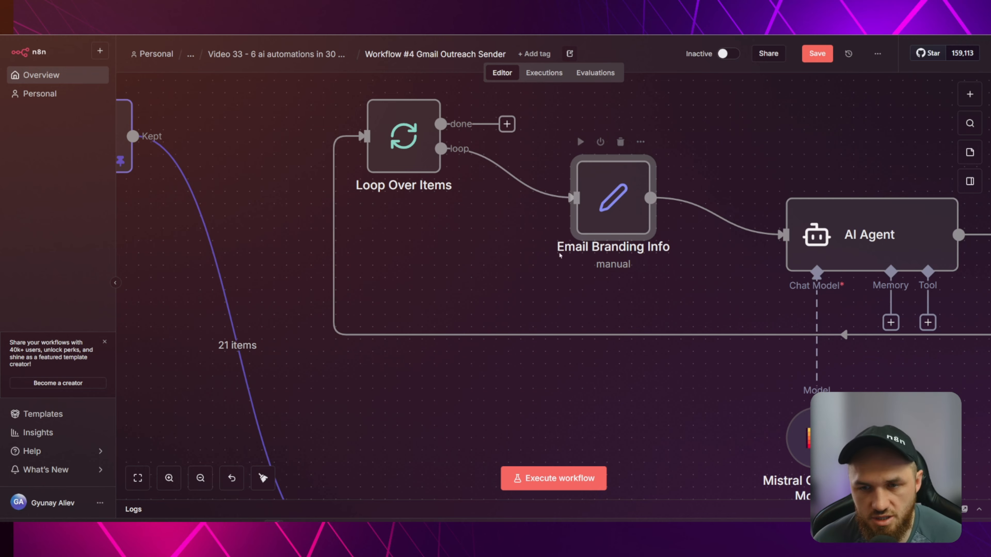
{"action": "key", "text": "ctrl+v"}
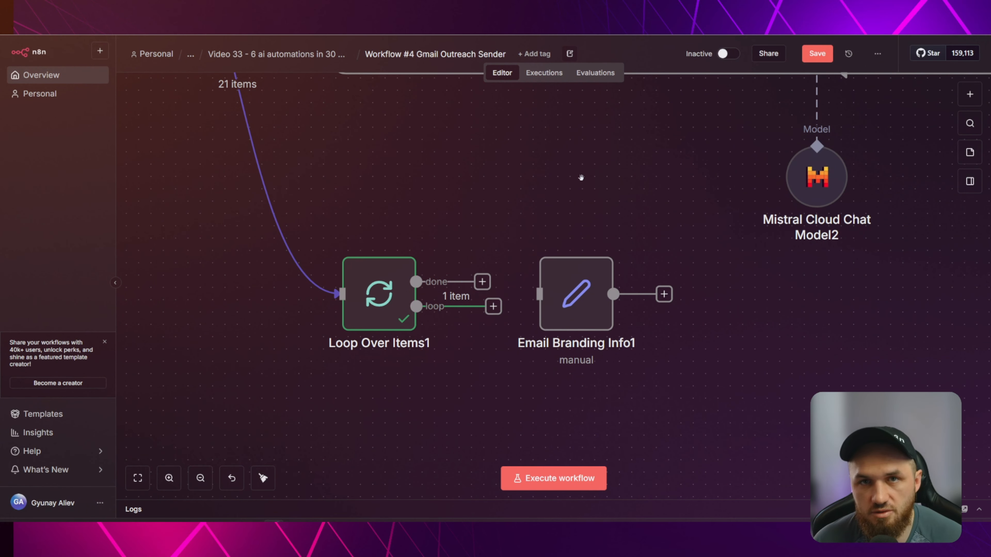
Connect Loop Over Items1's loop branch to Email Branding Info1 and open its fields.
{"action": "left_click", "coordinate": [590, 302]}
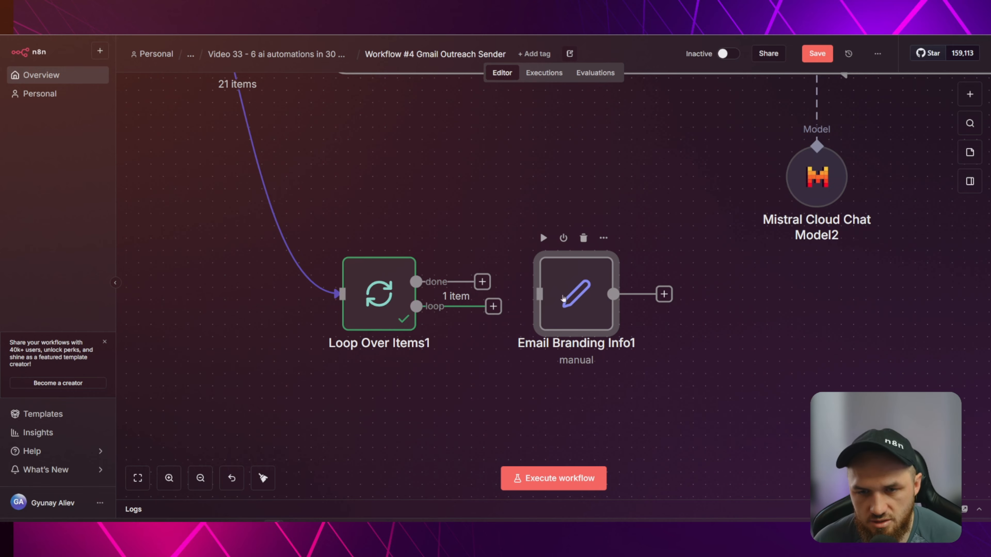
{"action": "left_click_drag", "start_coordinate": [493, 307], "coordinate": [540, 294]}
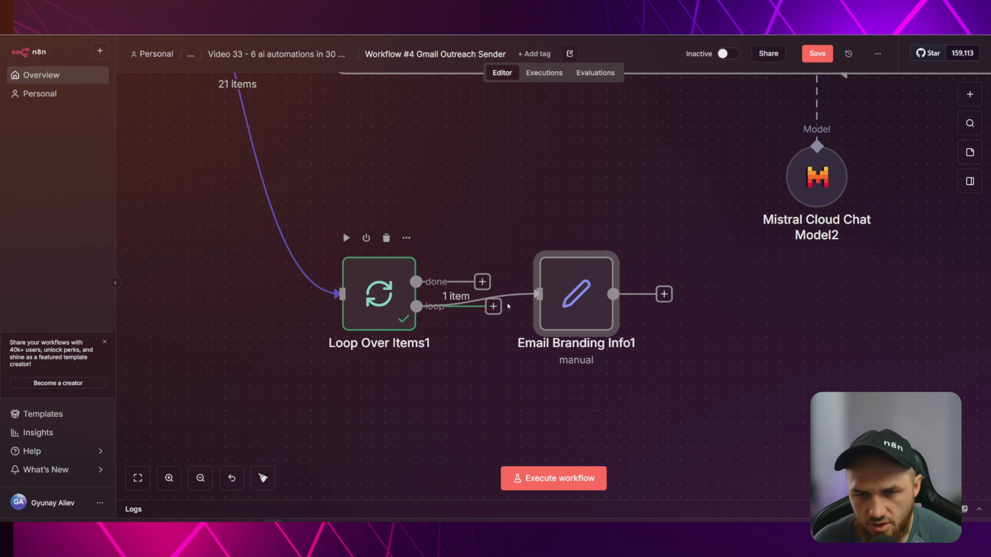
{"action": "left_click", "coordinate": [524, 301]}
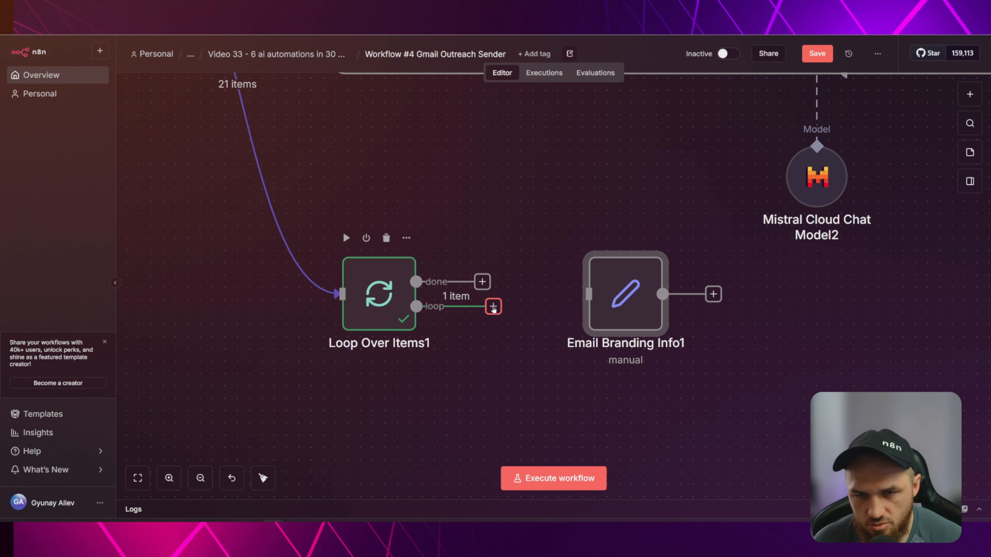
{"action": "left_click_drag", "start_coordinate": [493, 307], "coordinate": [549, 309]}
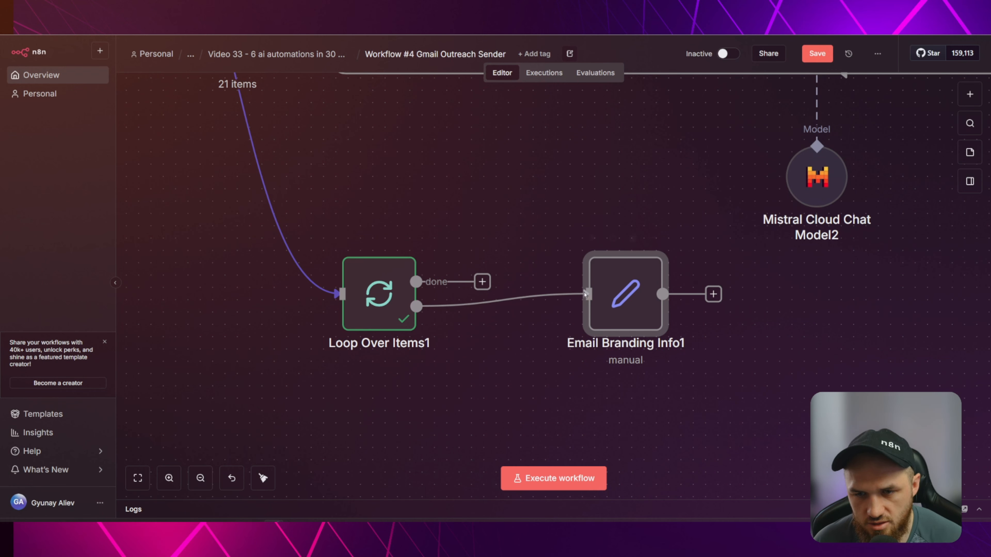
{"action": "left_click_drag", "start_coordinate": [626, 293], "coordinate": [575, 308]}
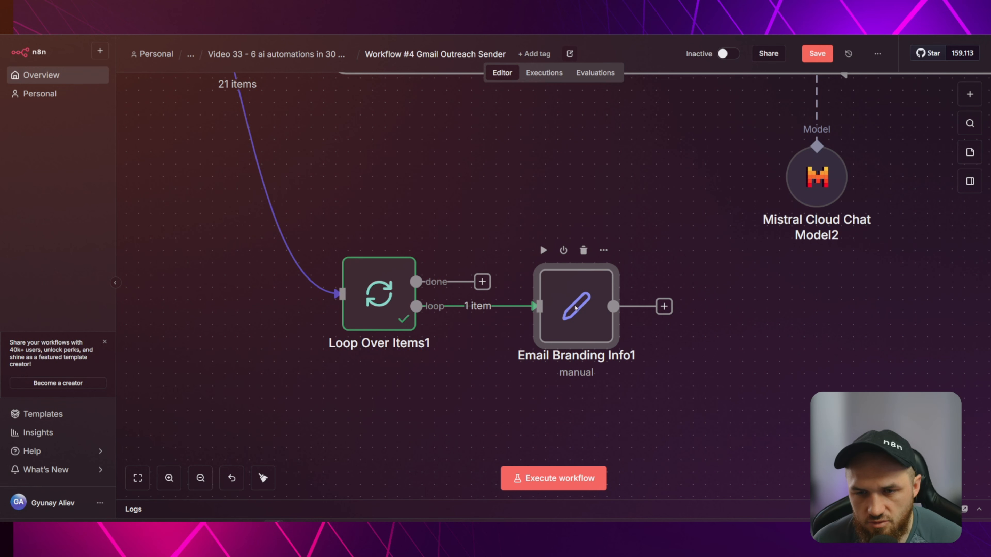
{"action": "double_click", "coordinate": [575, 307]}
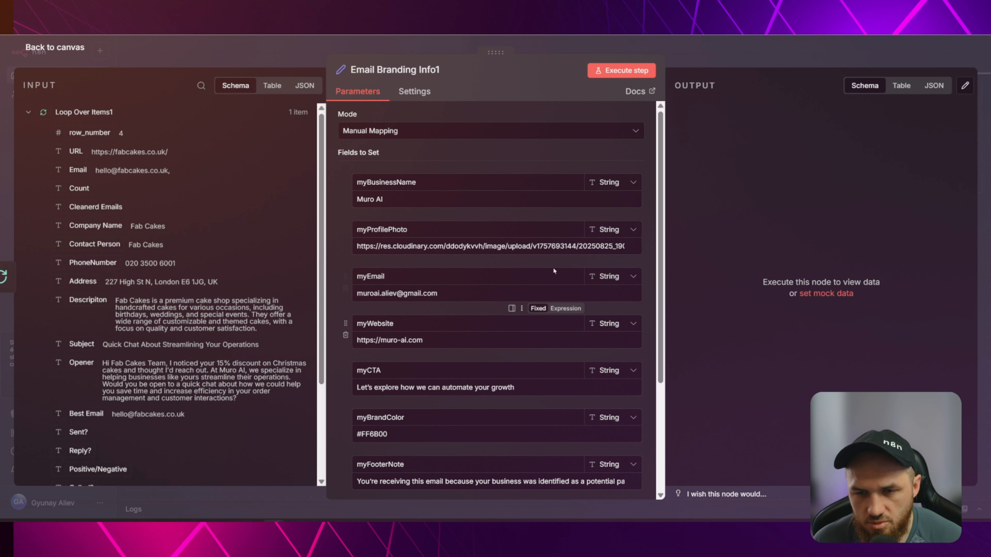
Insert an Edit Fields node on the loop connection before Email Branding Info1.
{"action": "left_click", "coordinate": [301, 50]}
{"action": "left_click_drag", "start_coordinate": [575, 294], "coordinate": [649, 257]}
{"action": "left_click", "coordinate": [501, 287]}
{"action": "type", "text": "edit"}
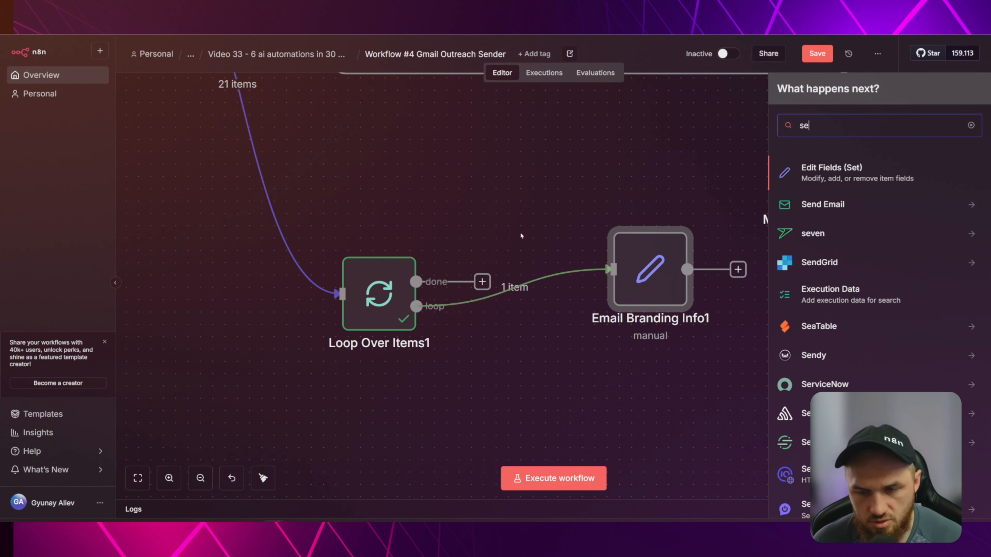
{"action": "key", "text": "Return"}
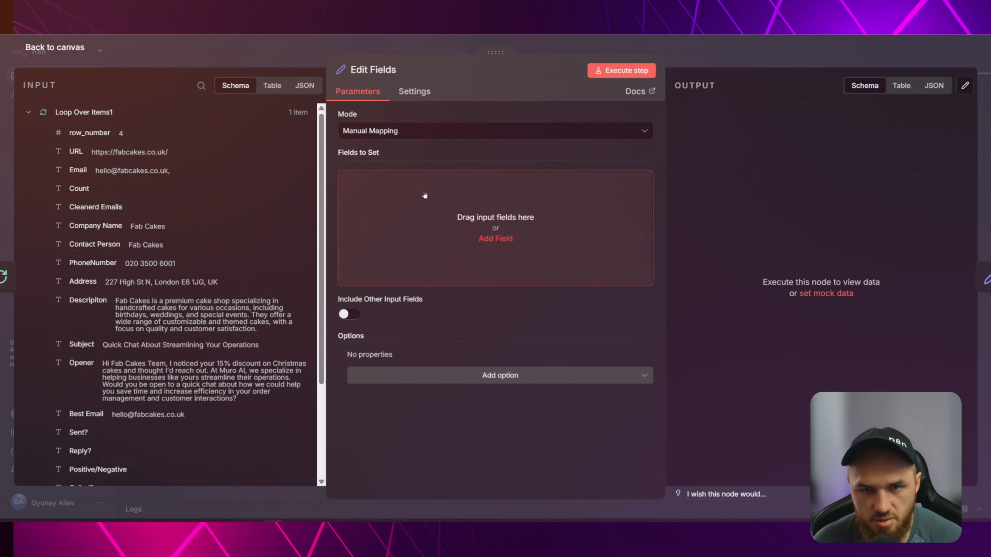
Add four empty fields to the Edit Fields node, then close it.
{"action": "left_click", "coordinate": [473, 198]}
{"action": "left_click", "coordinate": [470, 246]}
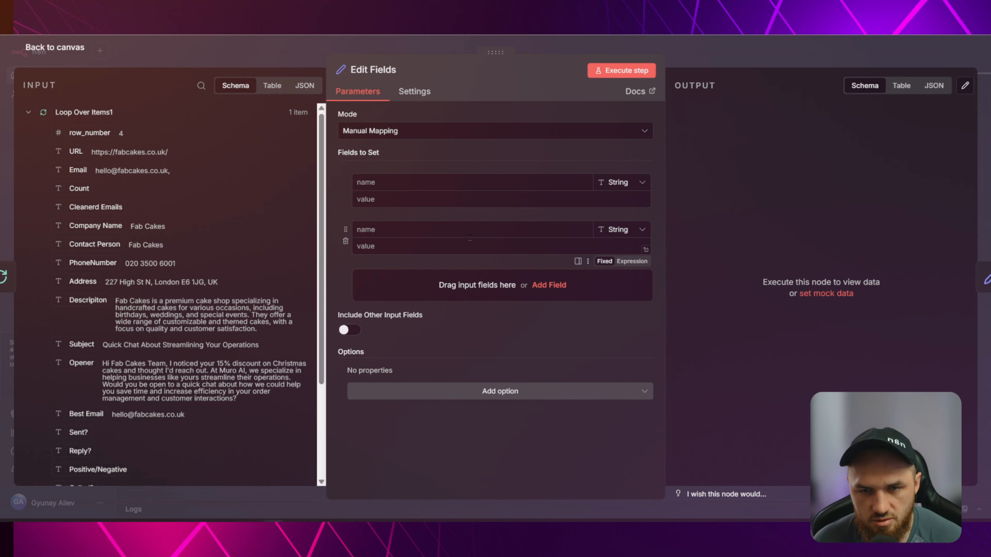
{"action": "left_click", "coordinate": [468, 293]}
{"action": "left_click", "coordinate": [468, 332]}
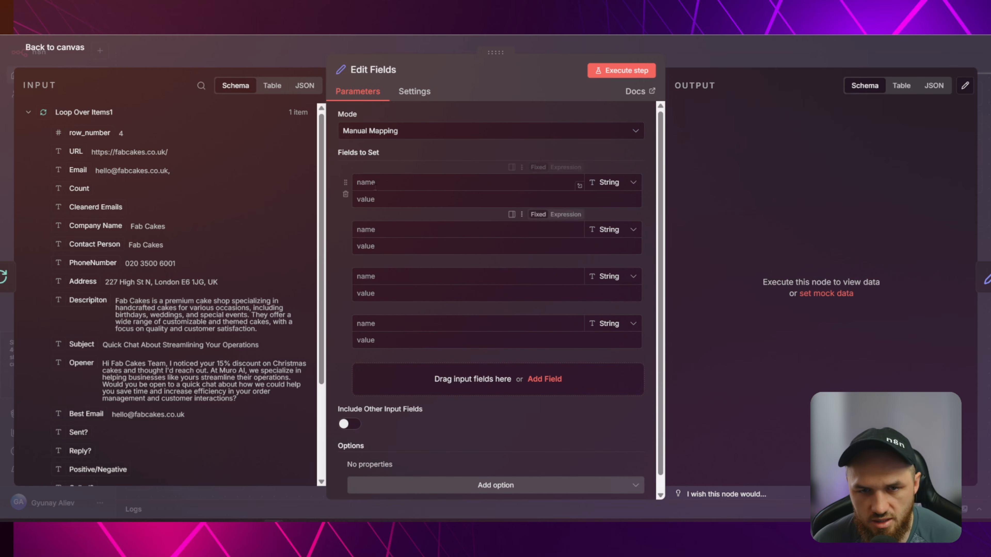
{"action": "left_click", "coordinate": [389, 182]}
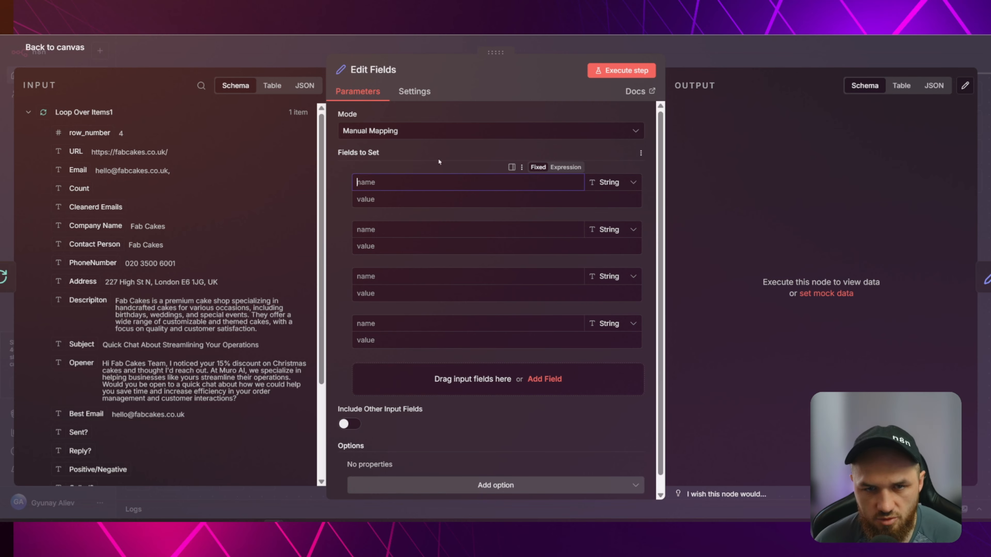
{"action": "left_click", "coordinate": [414, 199]}
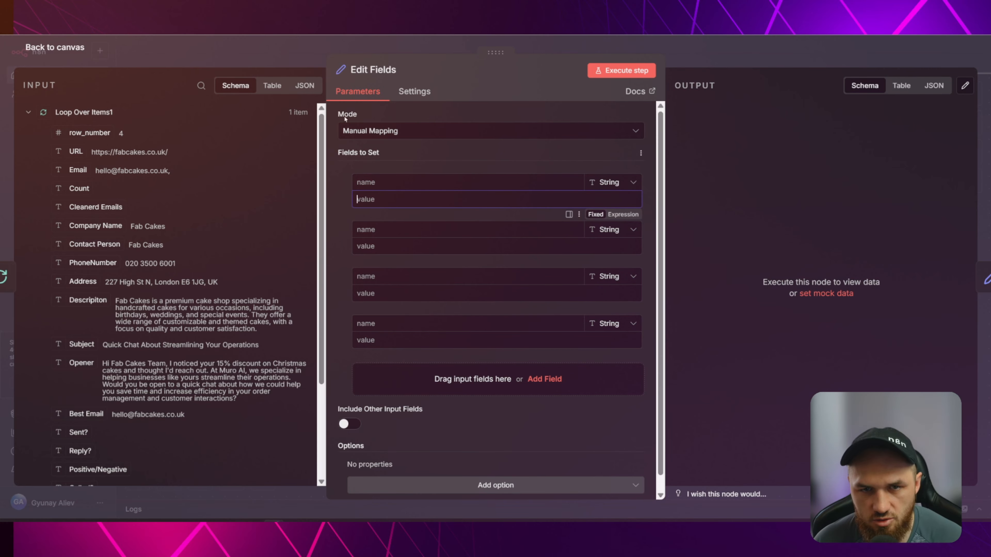
{"action": "key", "text": "Escape"}
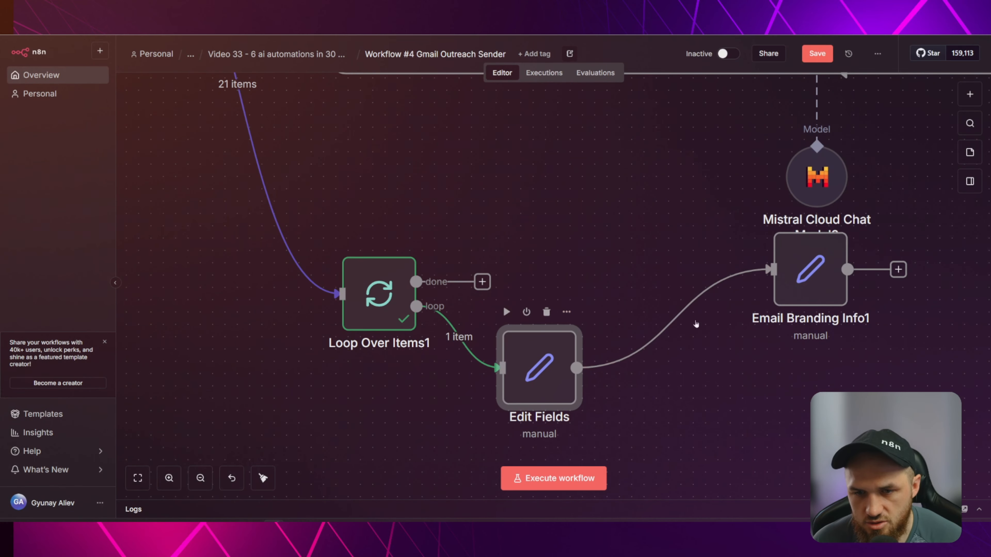
{"action": "left_click_drag", "start_coordinate": [674, 250], "coordinate": [553, 248]}
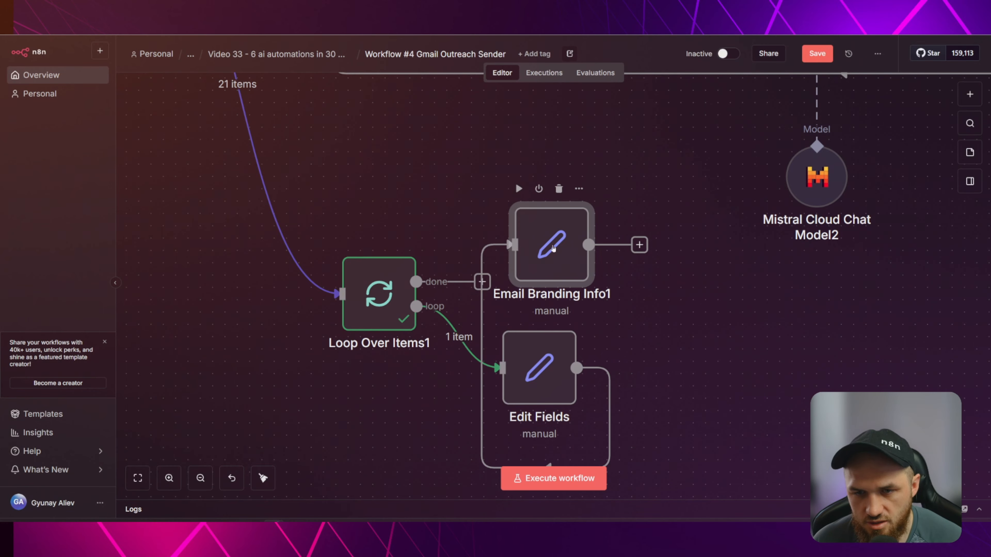
{"action": "double_click", "coordinate": [554, 248]}
{"action": "double_click", "coordinate": [409, 186]}
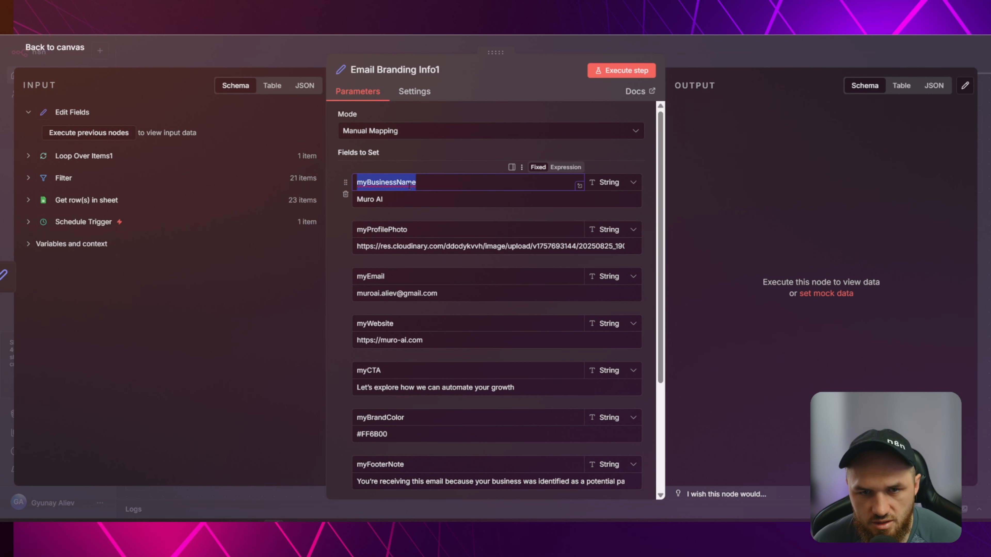
{"action": "left_click", "coordinate": [423, 184]}
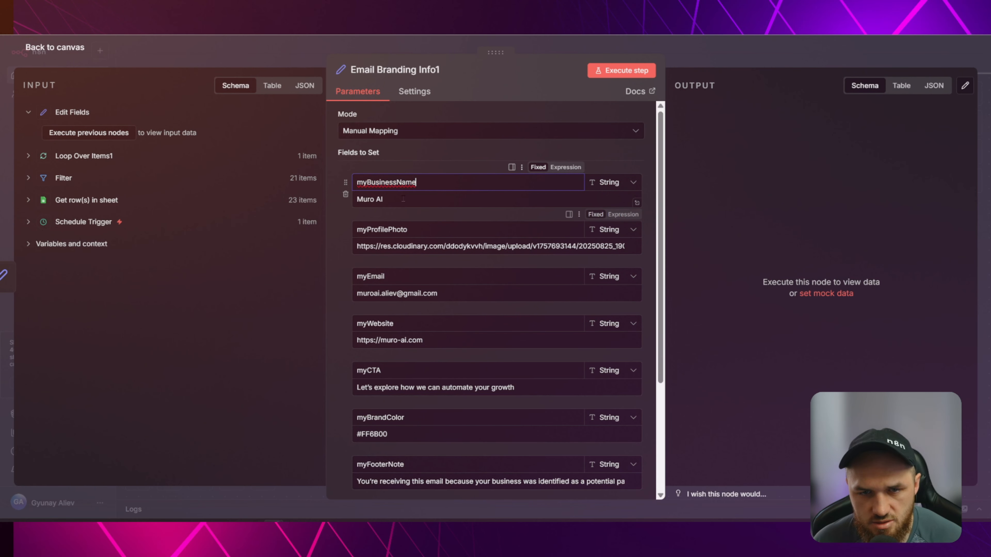
{"action": "left_click_drag", "start_coordinate": [392, 200], "coordinate": [337, 202]}
{"action": "left_click", "coordinate": [423, 233]}
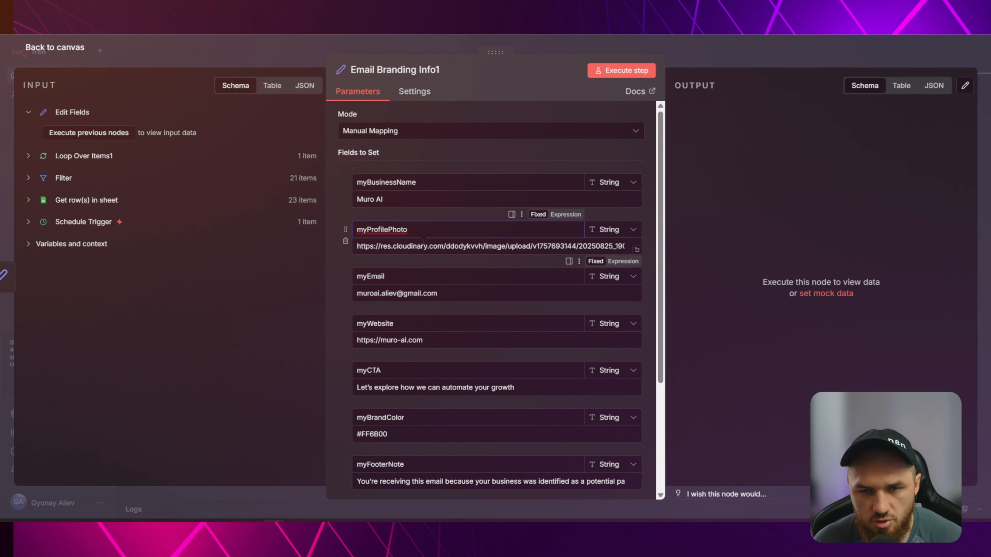
{"action": "left_click", "coordinate": [436, 246]}
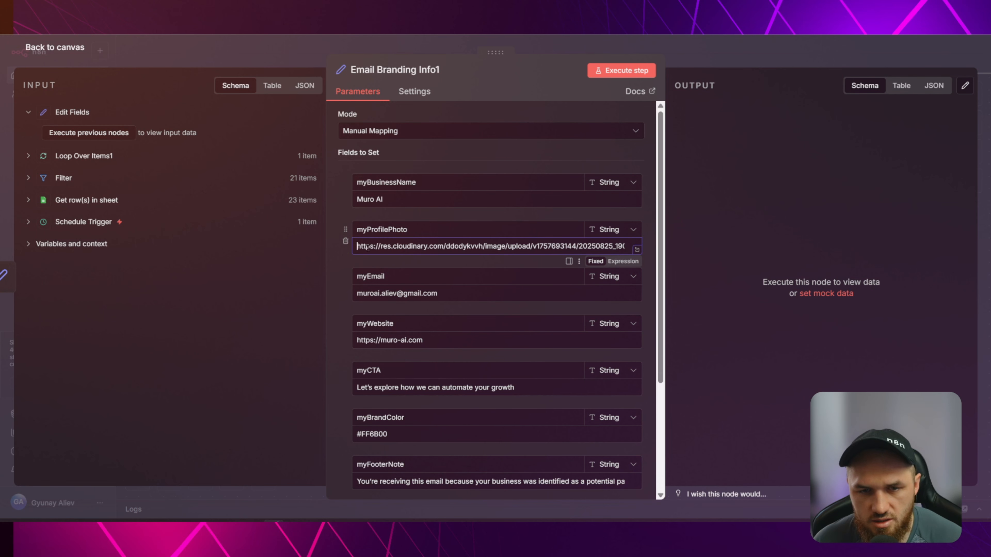
{"action": "left_click_drag", "start_coordinate": [368, 247], "coordinate": [663, 249]}
{"action": "left_click", "coordinate": [507, 247]}
{"action": "left_click_drag", "start_coordinate": [506, 246], "coordinate": [291, 250]}
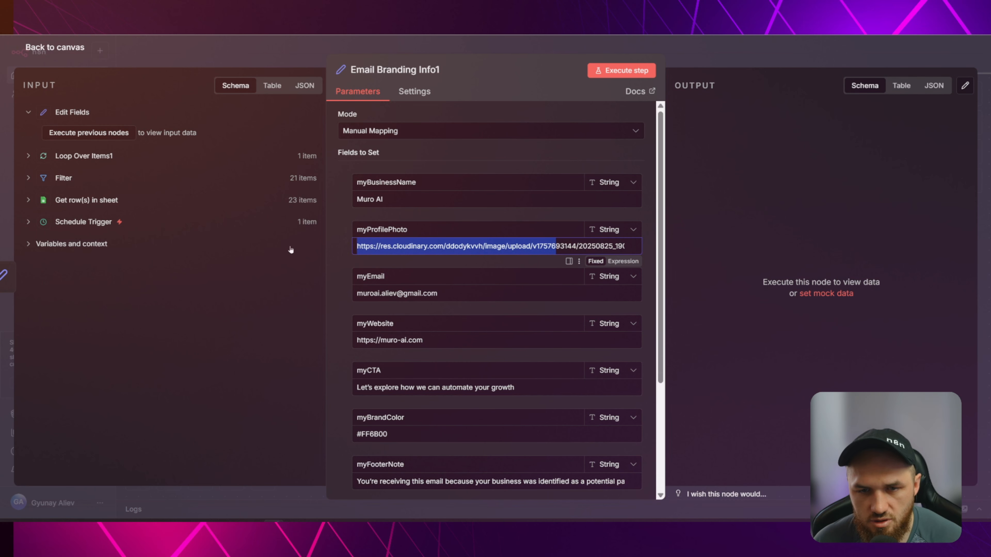
{"action": "left_click", "coordinate": [404, 247]}
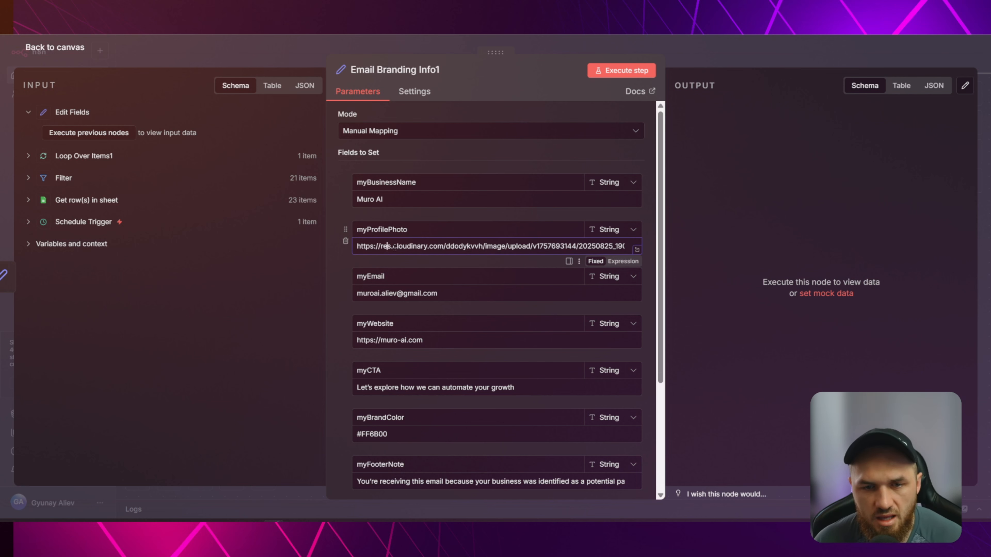
{"action": "left_click_drag", "start_coordinate": [381, 246], "coordinate": [442, 248]}
{"action": "left_click", "coordinate": [420, 246]}
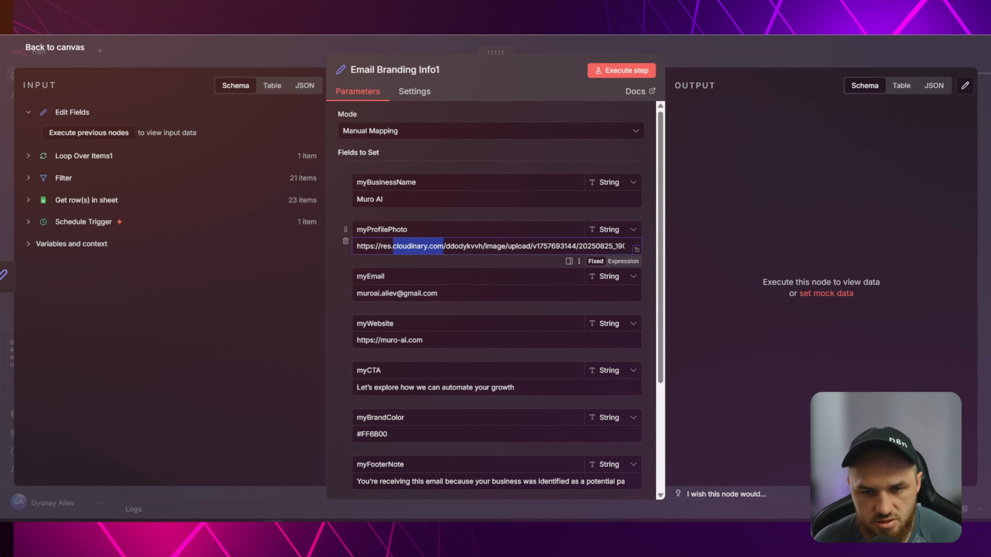
{"action": "left_click", "coordinate": [393, 247]}
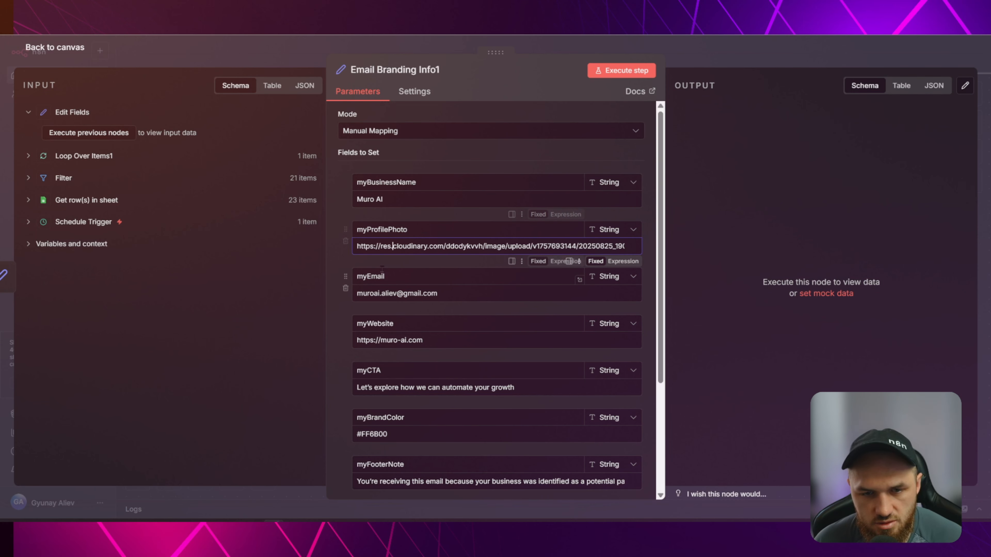
{"action": "double_click", "coordinate": [392, 270]}
{"action": "left_click", "coordinate": [395, 293]}
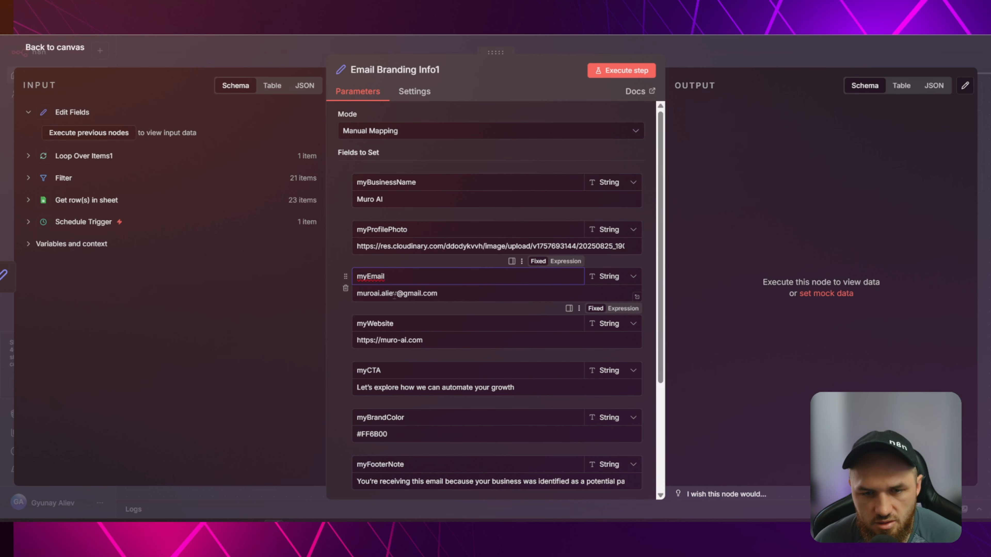
{"action": "scroll", "coordinate": [412, 298], "scroll_direction": "down", "scroll_amount": 2}
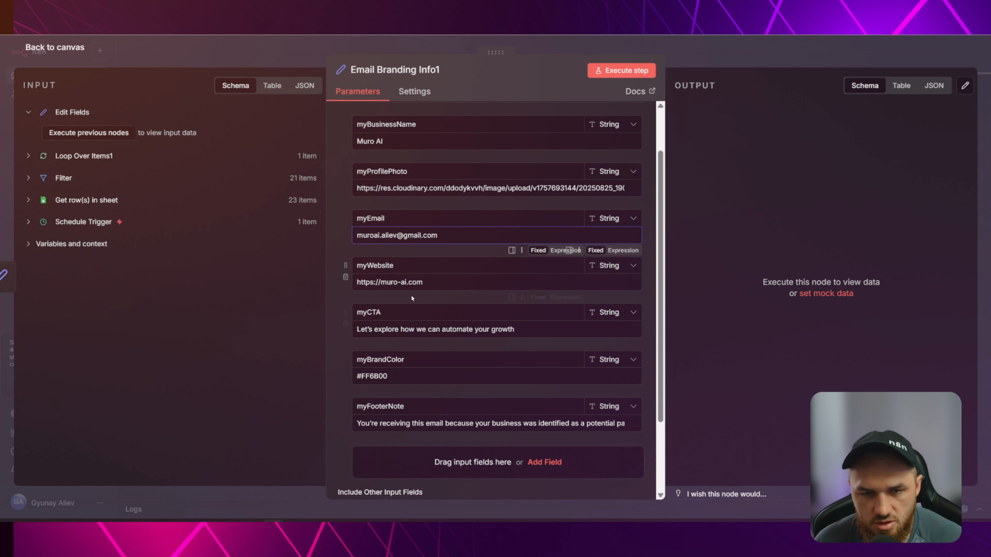
{"action": "left_click_drag", "start_coordinate": [425, 282], "coordinate": [344, 291]}
{"action": "left_click", "coordinate": [433, 280]}
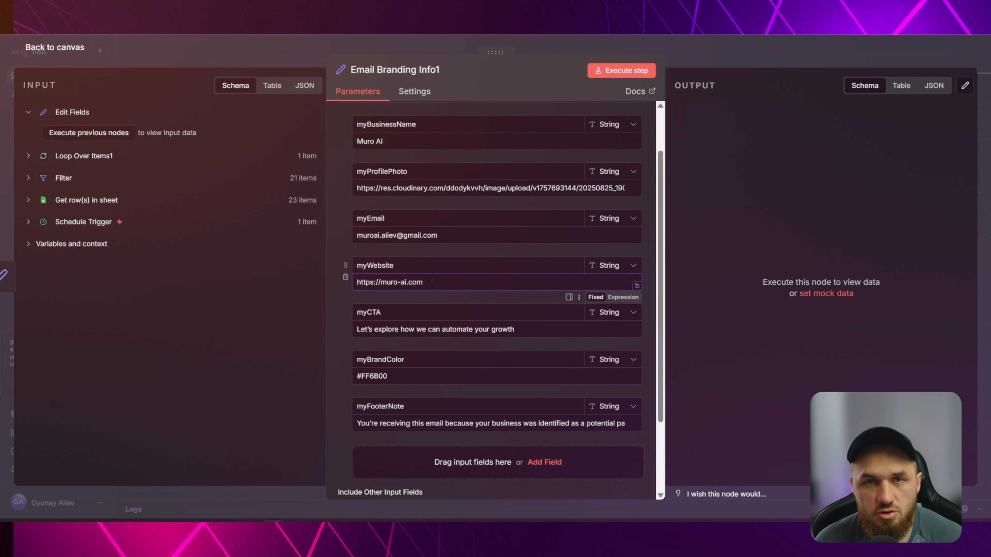
{"action": "scroll", "coordinate": [441, 286], "scroll_direction": "down", "scroll_amount": 2}
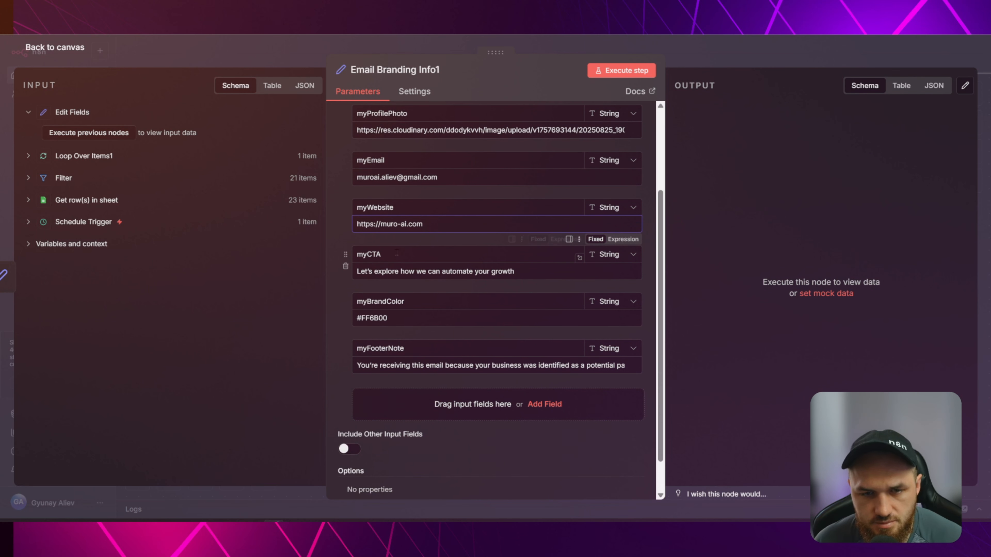
{"action": "double_click", "coordinate": [369, 254]}
{"action": "left_click", "coordinate": [382, 255]}
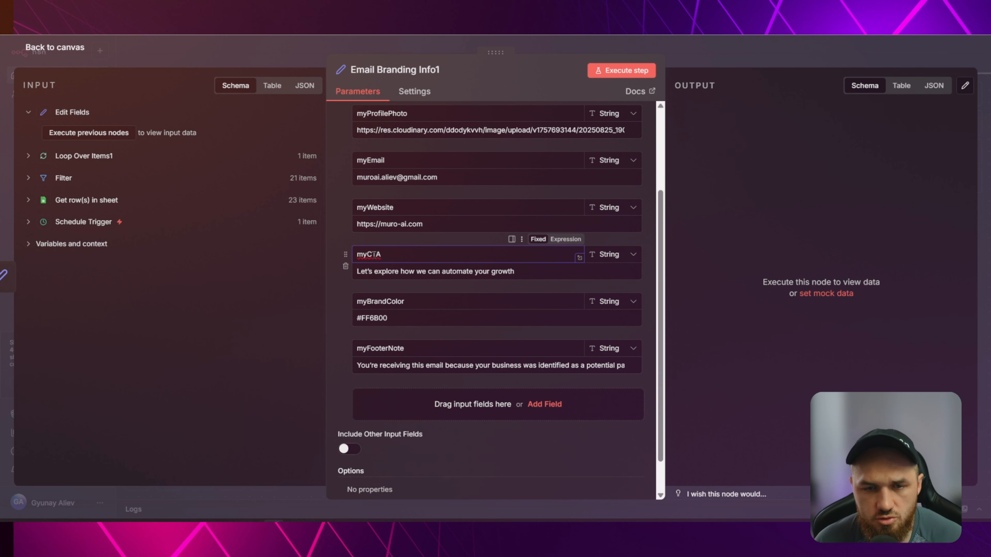
{"action": "left_click", "coordinate": [475, 272]}
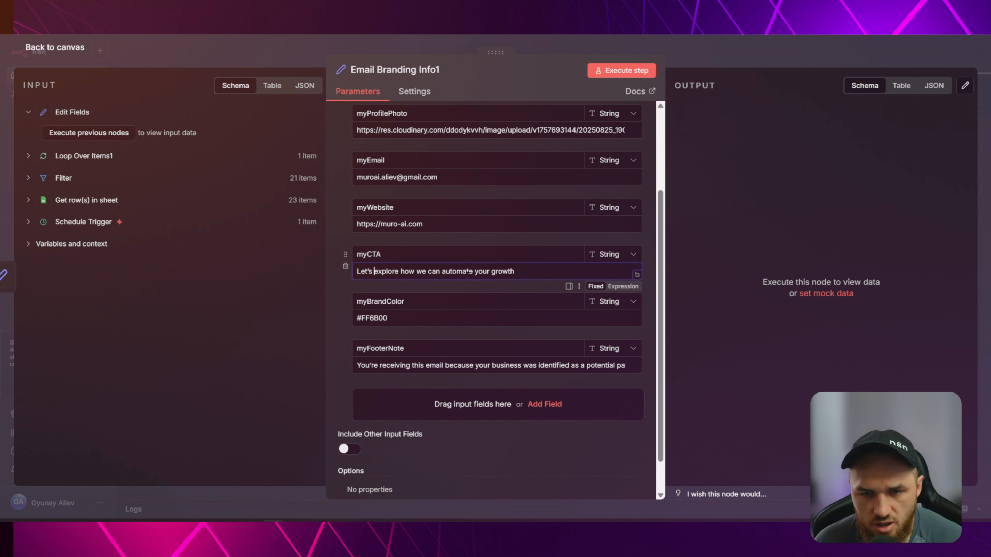
{"action": "left_click_drag", "start_coordinate": [526, 271], "coordinate": [354, 273]}
{"action": "left_click", "coordinate": [404, 271]}
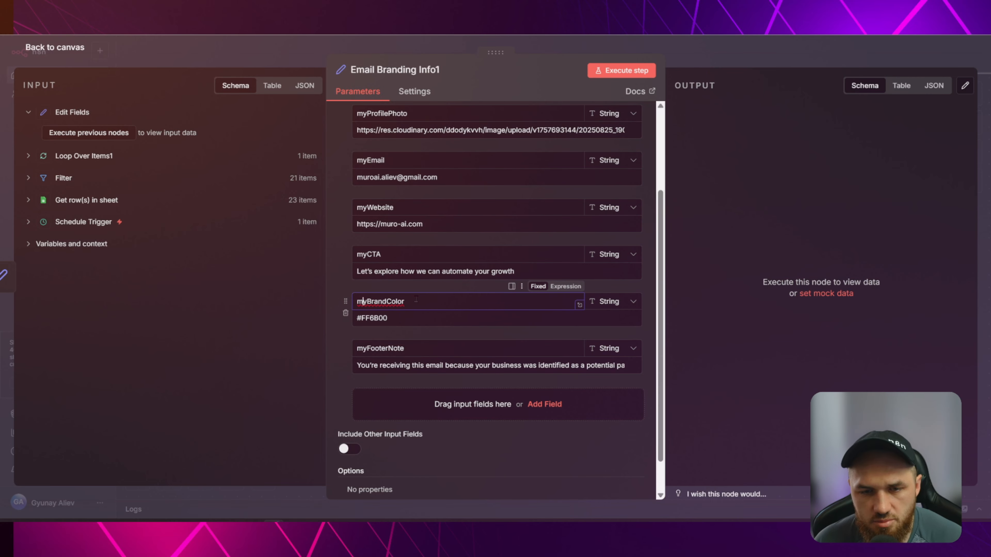
{"action": "left_click_drag", "start_coordinate": [404, 302], "coordinate": [356, 301]}
{"action": "left_click", "coordinate": [403, 319]}
{"action": "key", "text": "ctrl+a"}
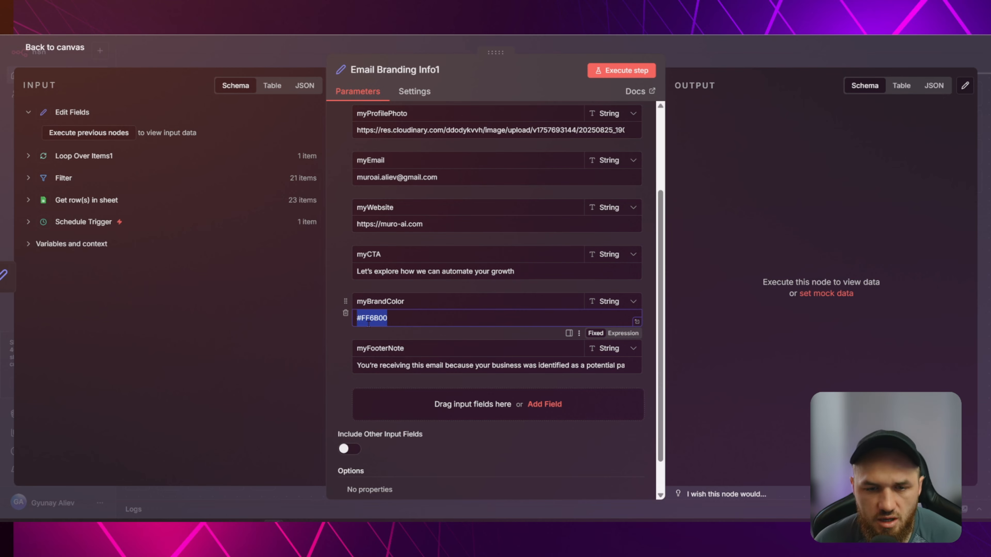
{"action": "left_click", "coordinate": [398, 320]}
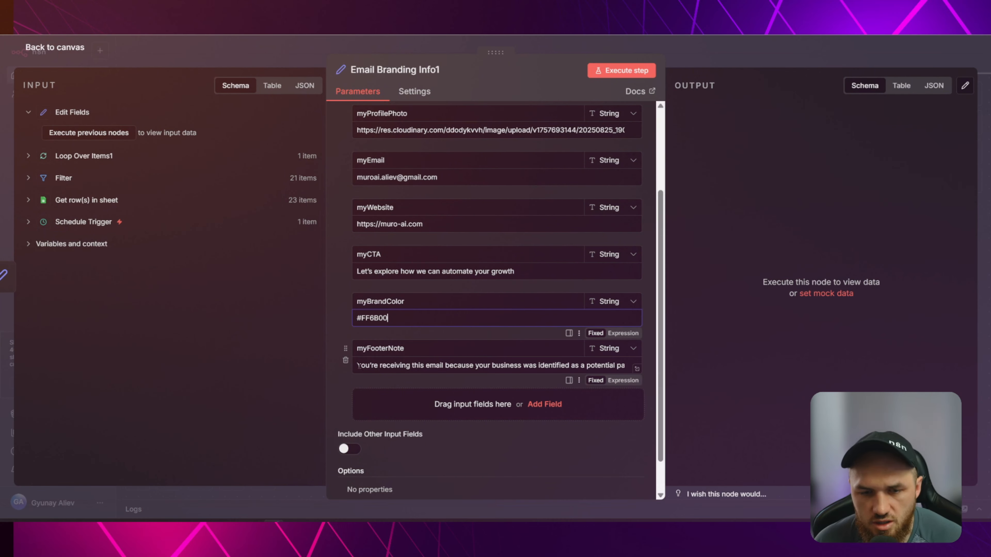
{"action": "left_click_drag", "start_coordinate": [358, 365], "coordinate": [442, 365]}
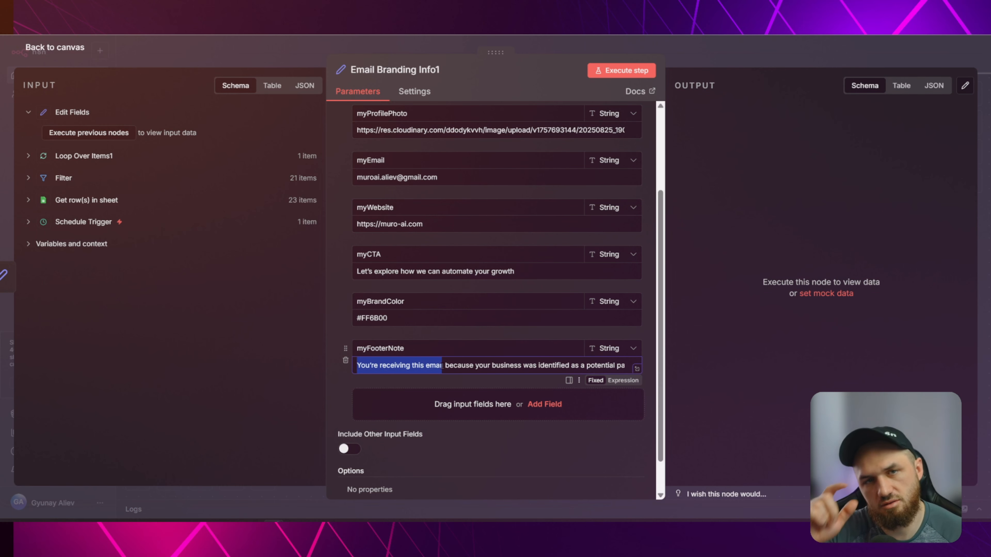
{"action": "left_click", "coordinate": [442, 365]}
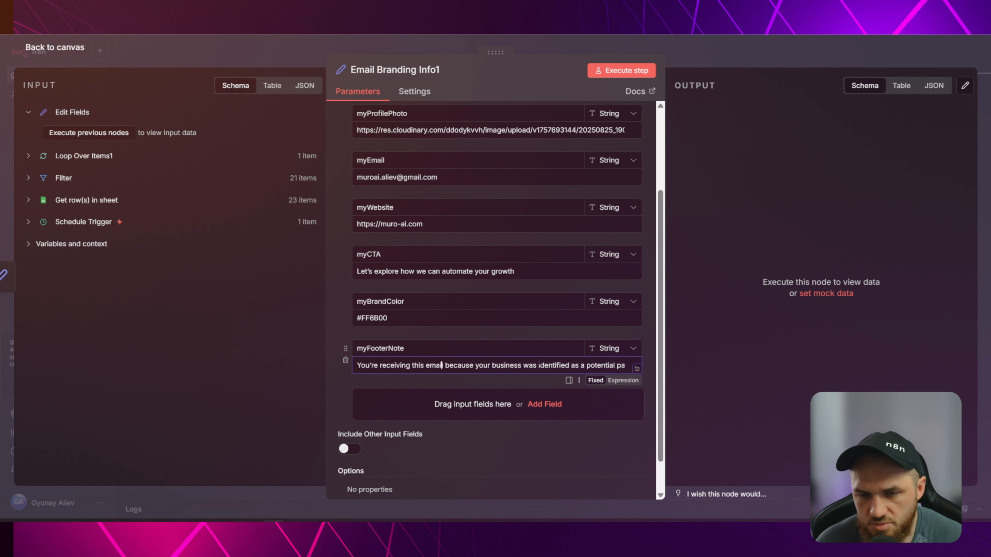
{"action": "left_click_drag", "start_coordinate": [577, 365], "coordinate": [636, 367]}
{"action": "left_click", "coordinate": [510, 367]}
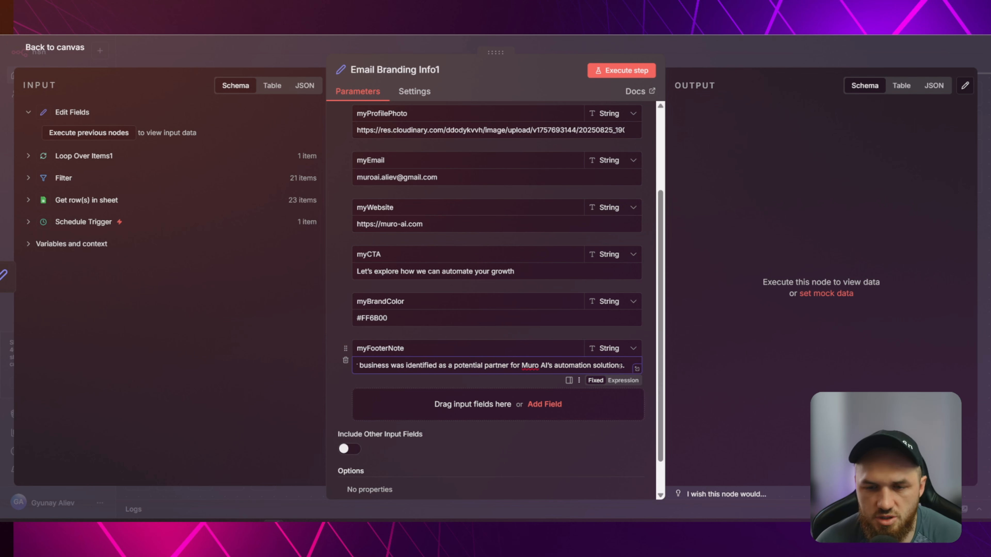
{"action": "left_click_drag", "start_coordinate": [538, 366], "coordinate": [284, 366]}
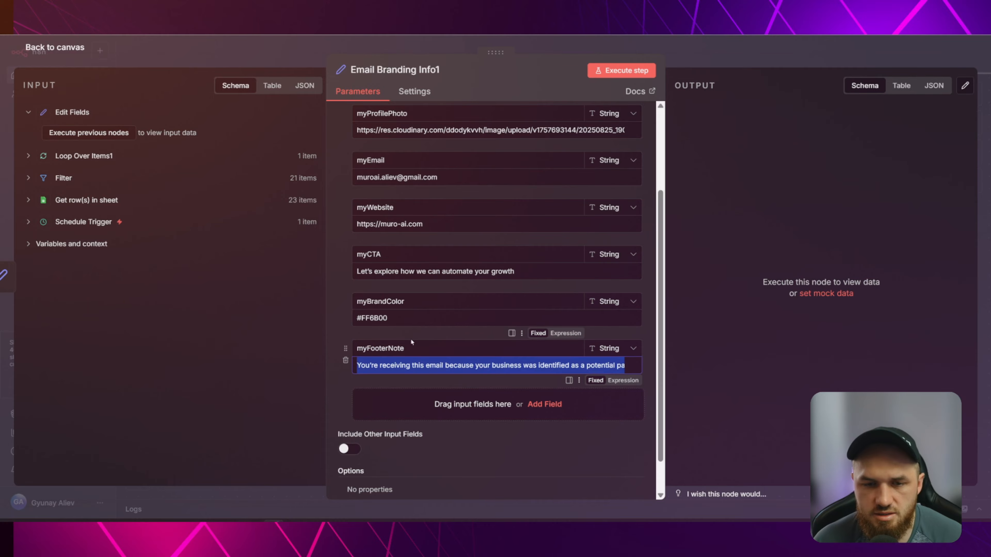
{"action": "left_click", "coordinate": [420, 338]}
{"action": "scroll", "coordinate": [429, 313], "scroll_direction": "up", "scroll_amount": 3}
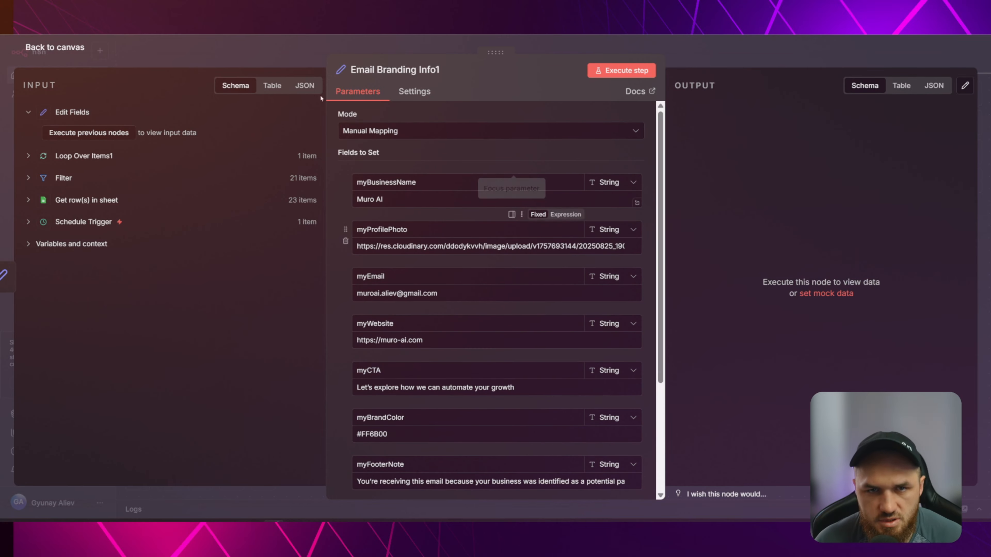
Delete the Edit Fields node and move Email Branding Info1 onto the loop branch.
{"action": "left_click", "coordinate": [276, 49]}
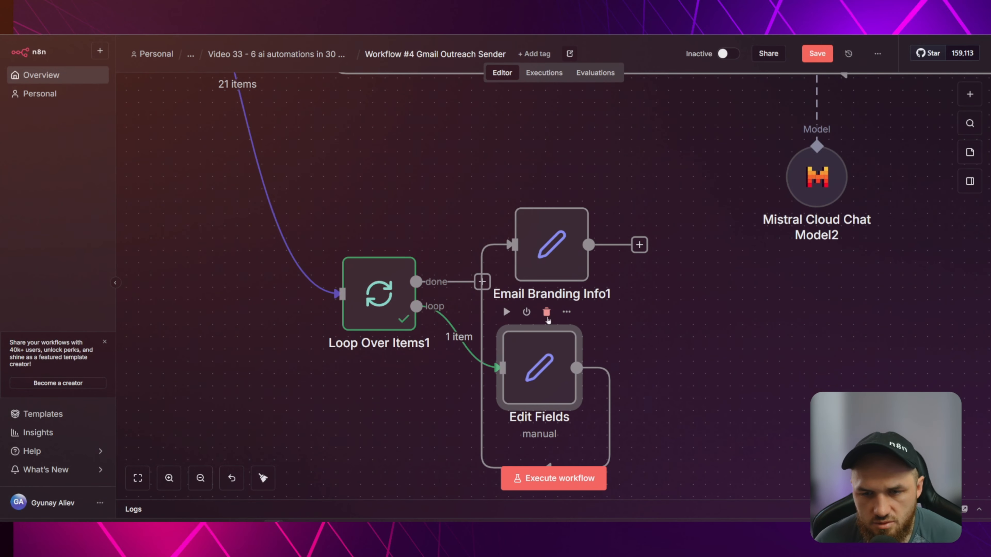
{"action": "left_click", "coordinate": [546, 312]}
{"action": "left_click_drag", "start_coordinate": [550, 246], "coordinate": [541, 358]}
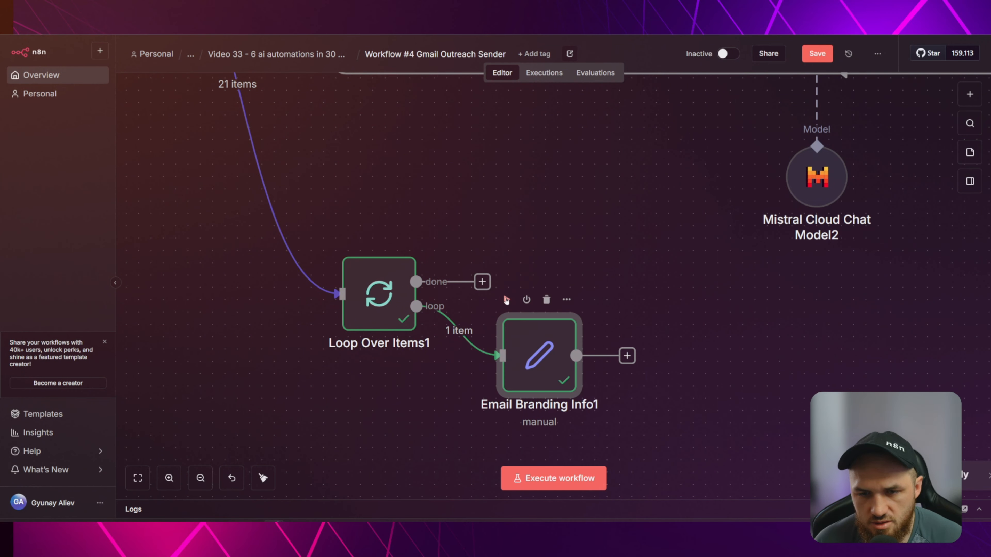
{"action": "double_click", "coordinate": [539, 355]}
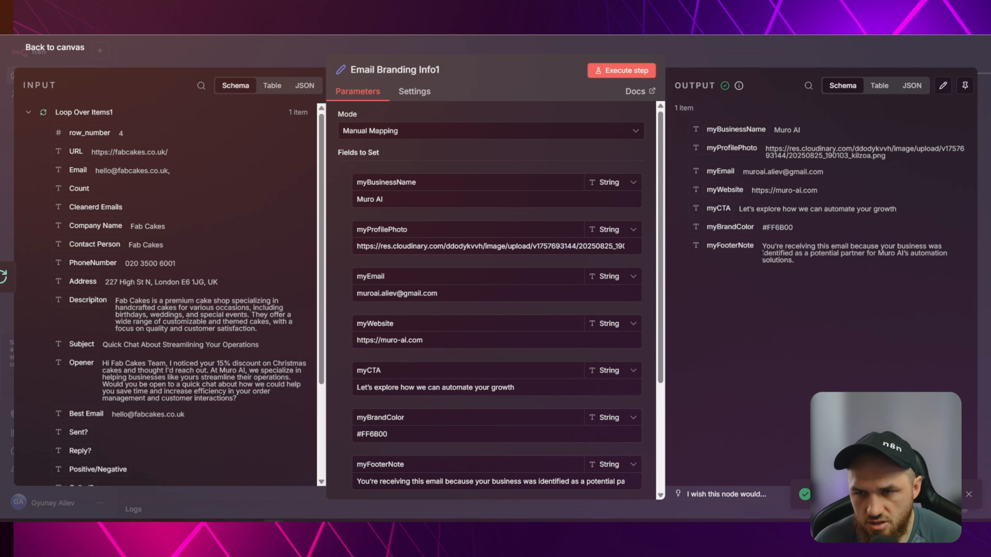
{"action": "left_click", "coordinate": [755, 51]}
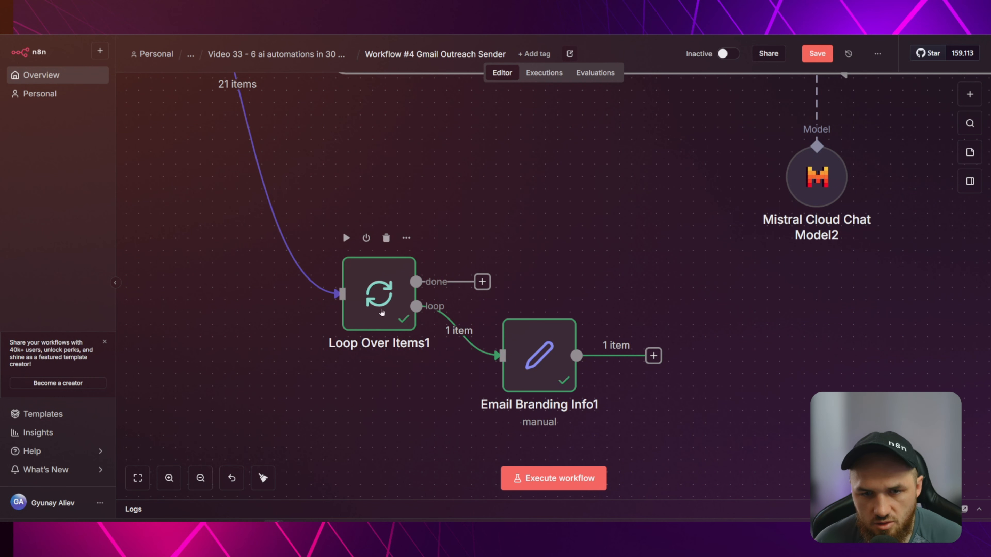
Look at Loop Over Items1's node actions, then select Email Branding Info1.
{"action": "left_click", "coordinate": [382, 313]}
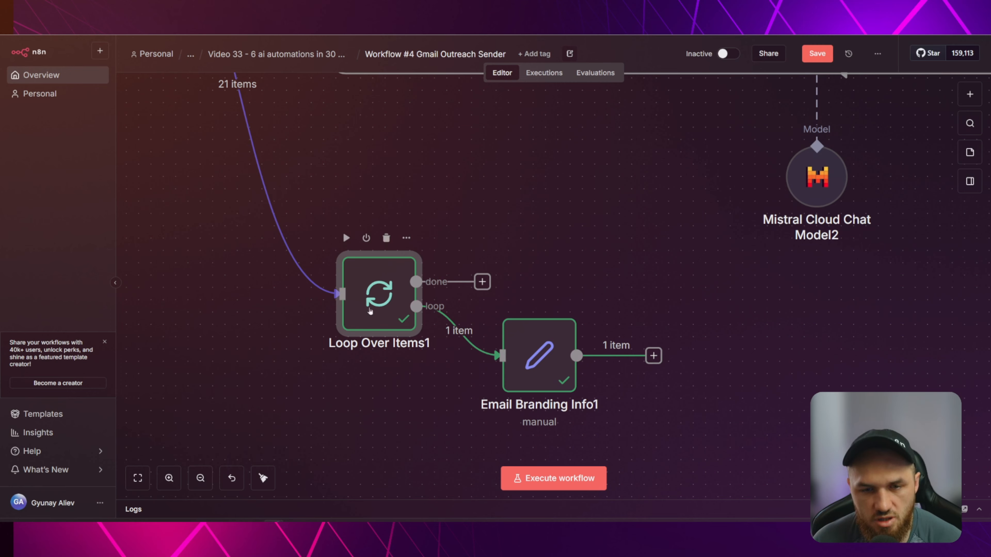
{"action": "left_click", "coordinate": [406, 238]}
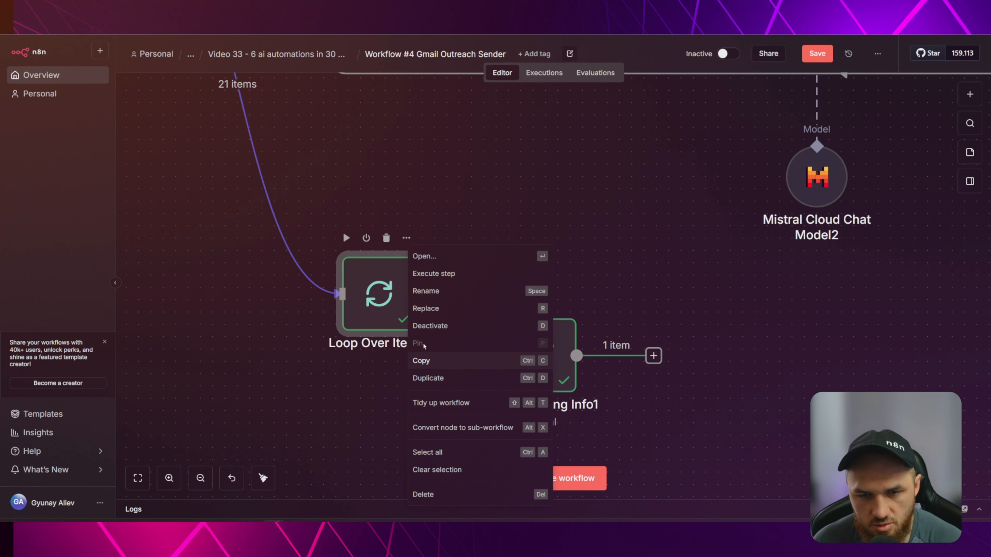
{"action": "key", "text": "Escape"}
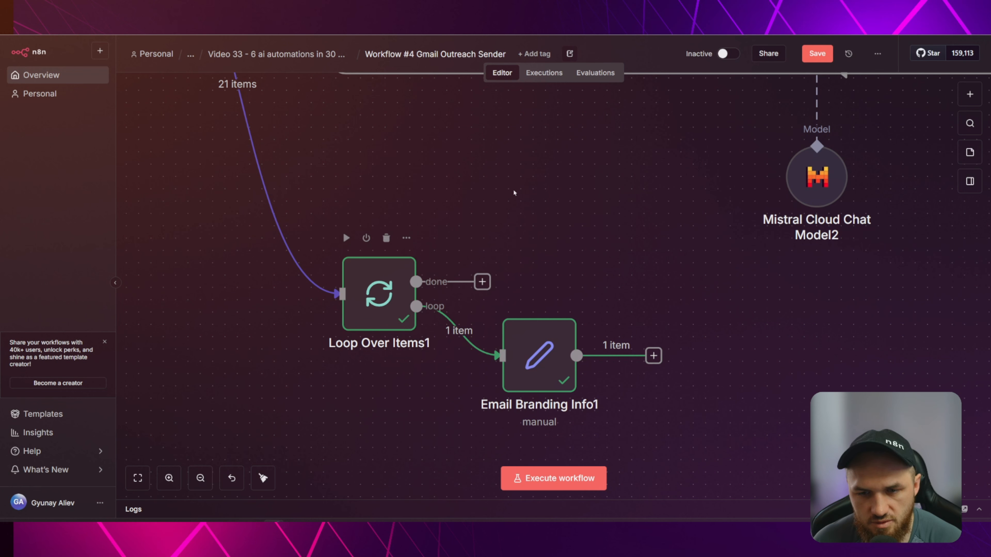
{"action": "left_click", "coordinate": [531, 358]}
Pin Email Branding Info1's output data with the P shortcut.
{"action": "key", "text": "p"}
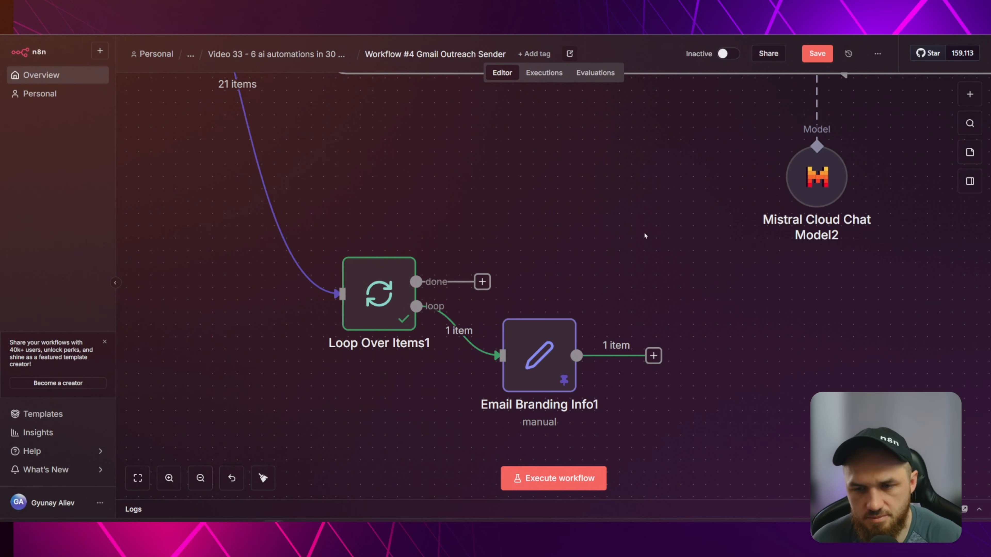
{"action": "scroll", "coordinate": [646, 263], "scroll_direction": "up", "scroll_amount": 6}
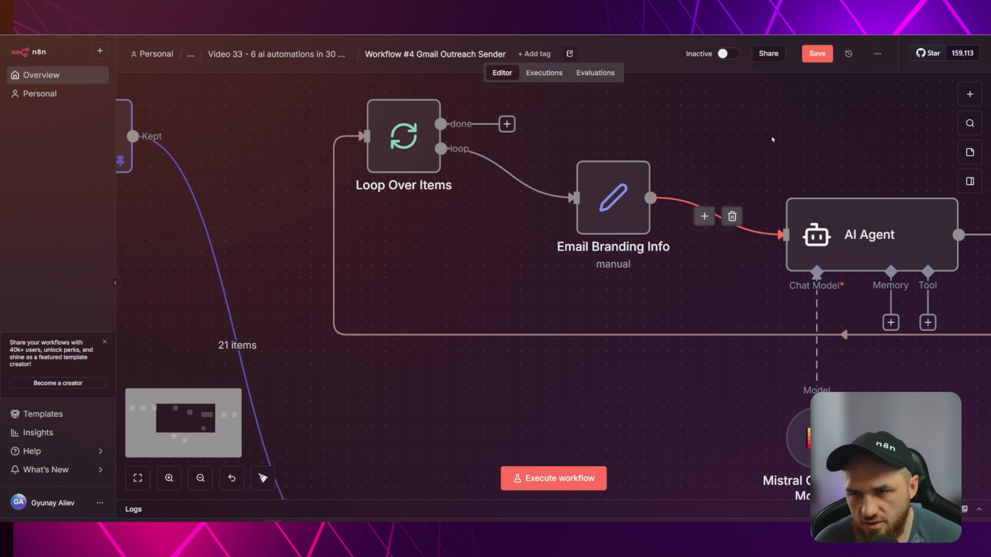
{"action": "scroll", "coordinate": [703, 117], "scroll_direction": "right", "scroll_amount": 6}
{"action": "scroll", "coordinate": [398, 293], "scroll_direction": "down", "scroll_amount": 7}
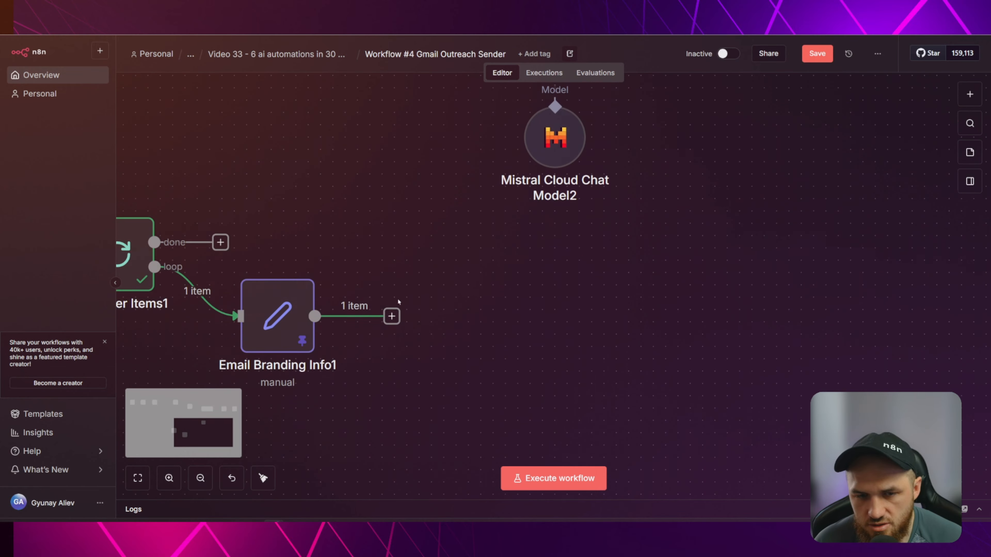
{"action": "scroll", "coordinate": [422, 224], "scroll_direction": "left", "scroll_amount": 2}
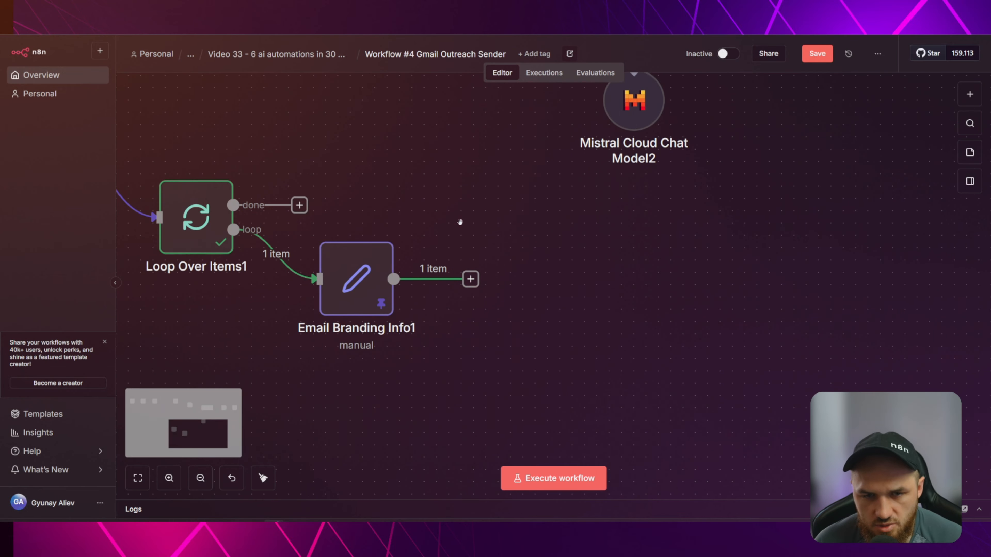
Add an AI Agent after Email Branding Info1 with prompt source set to Define below.
{"action": "left_click", "coordinate": [470, 279]}
{"action": "type", "text": "ai"}
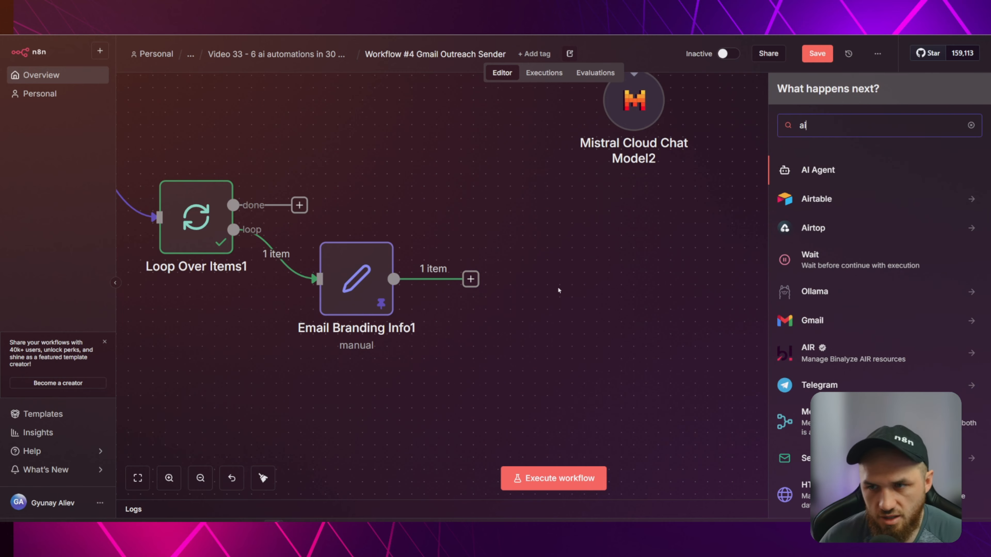
{"action": "left_click", "coordinate": [840, 170]}
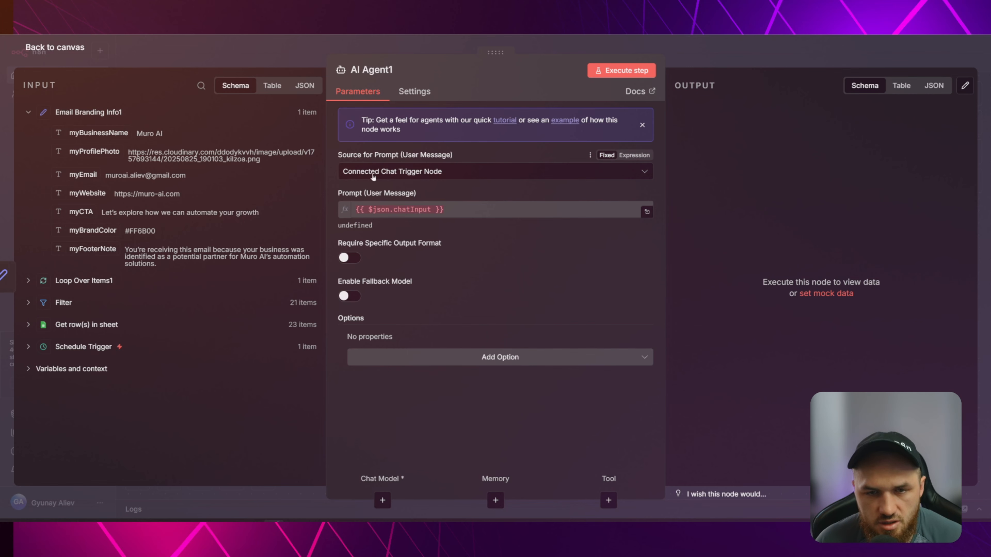
{"action": "left_click", "coordinate": [448, 175]}
{"action": "left_click", "coordinate": [397, 291]}
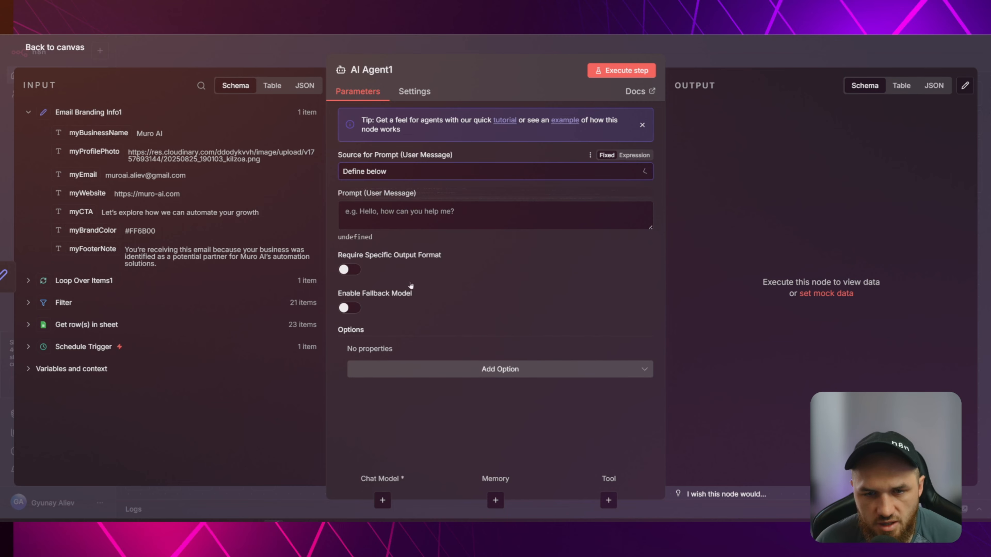
{"action": "left_click_drag", "start_coordinate": [337, 195], "coordinate": [419, 195]}
{"action": "left_click", "coordinate": [419, 195]}
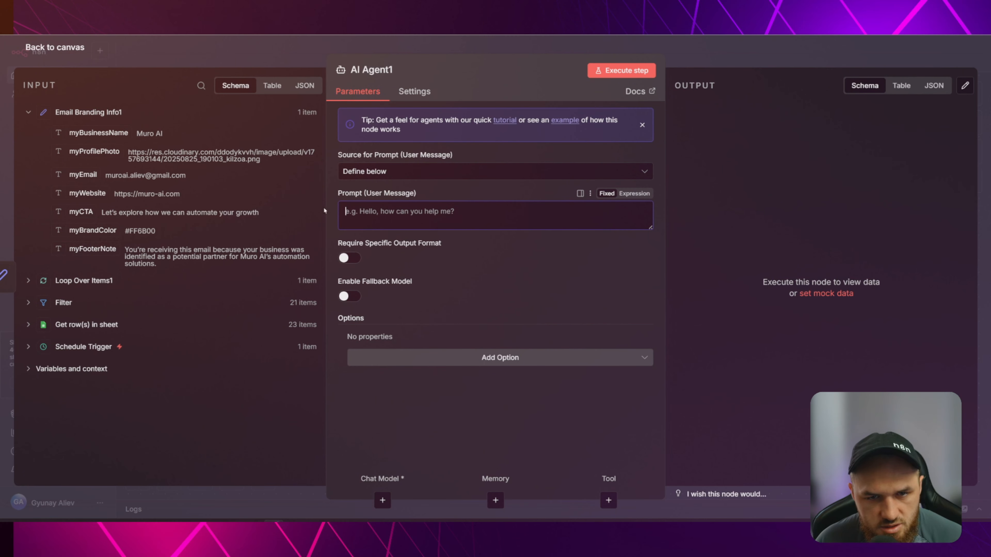
Review Loop Over Items1's fields and the original AI Agent's settings, then reopen AI Agent1.
{"action": "left_click", "coordinate": [84, 281]}
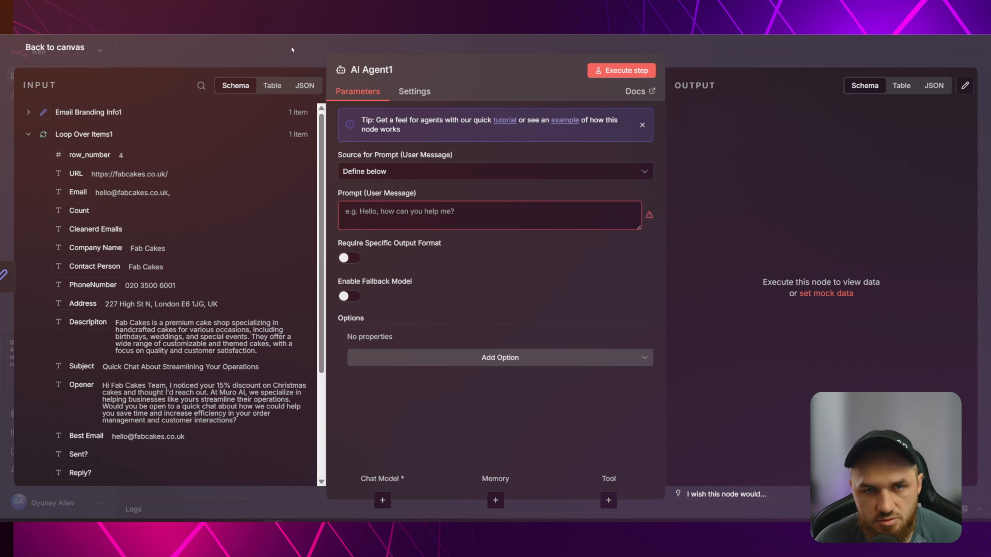
{"action": "left_click", "coordinate": [283, 49]}
{"action": "scroll", "coordinate": [523, 176], "scroll_direction": "up", "scroll_amount": 6}
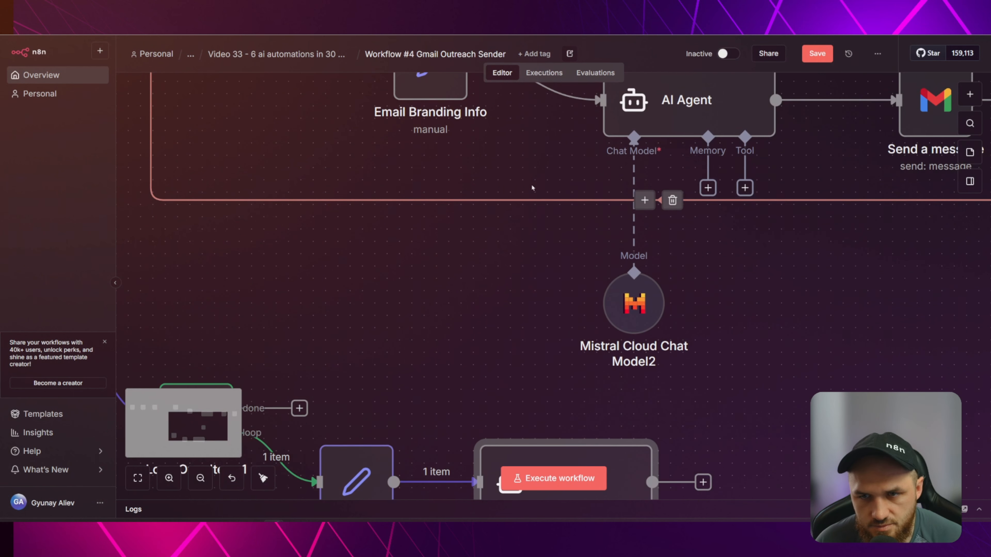
{"action": "double_click", "coordinate": [675, 190]}
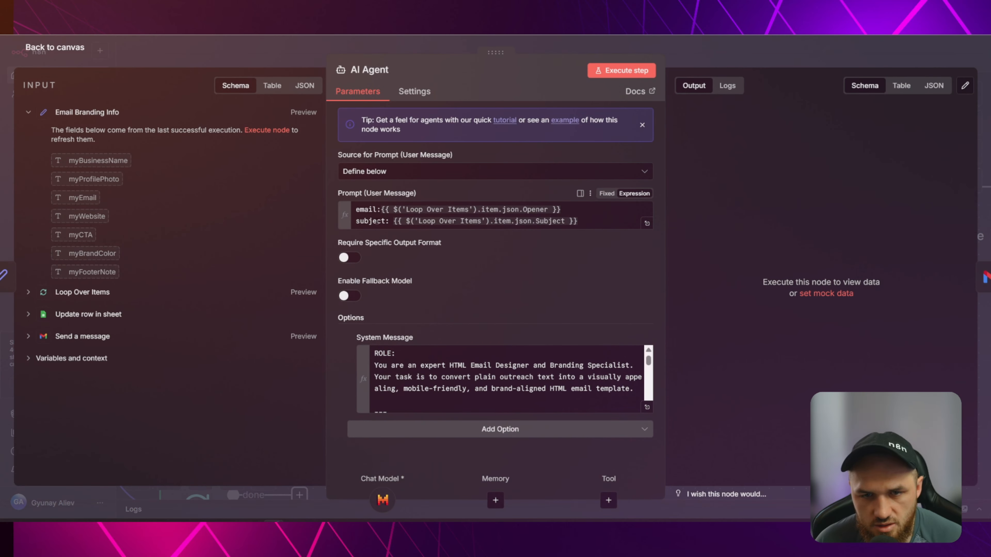
{"action": "key", "text": "Escape"}
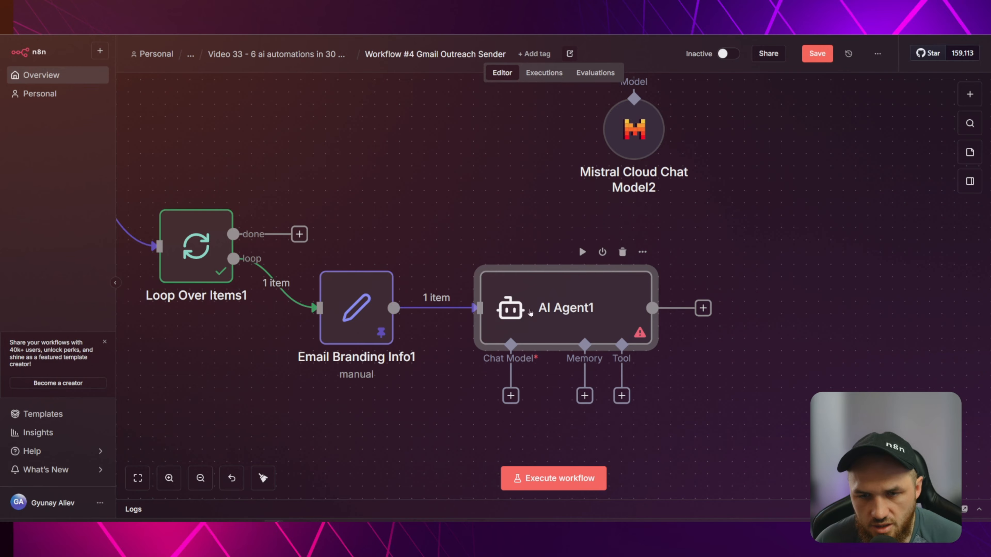
{"action": "double_click", "coordinate": [530, 312]}
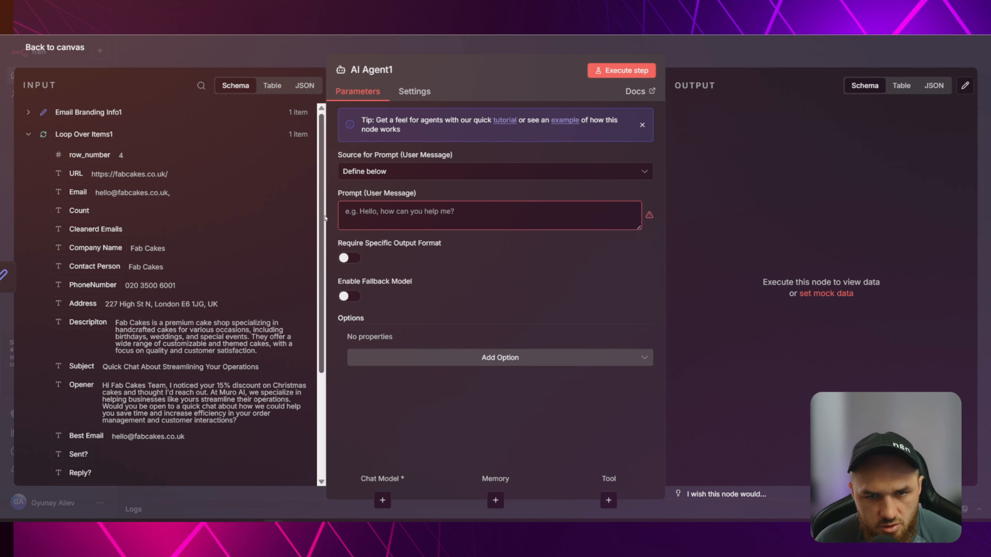
Make AI Agent1's prompt an expression starting with 'email:' mapped to Best Email.
{"action": "left_click", "coordinate": [468, 215]}
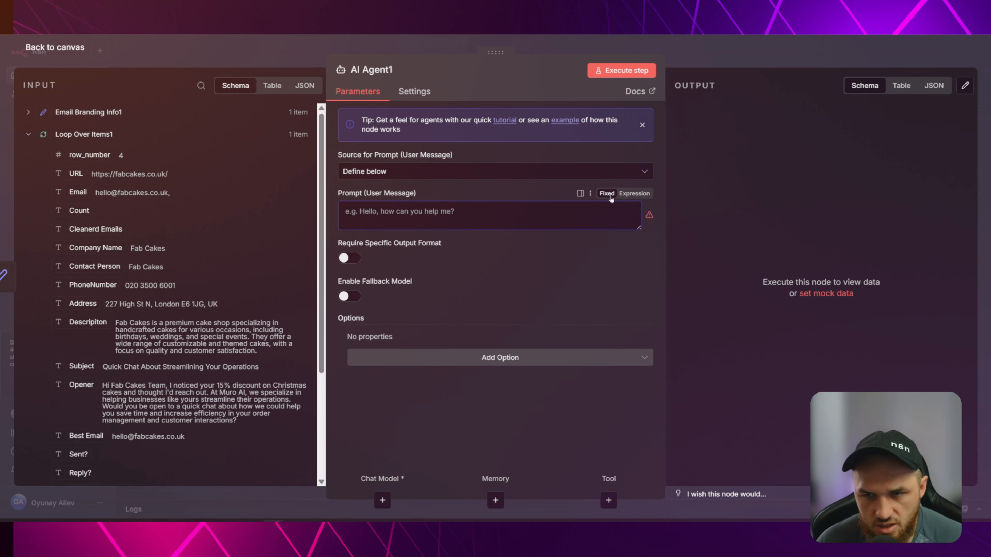
{"action": "left_click", "coordinate": [633, 194]}
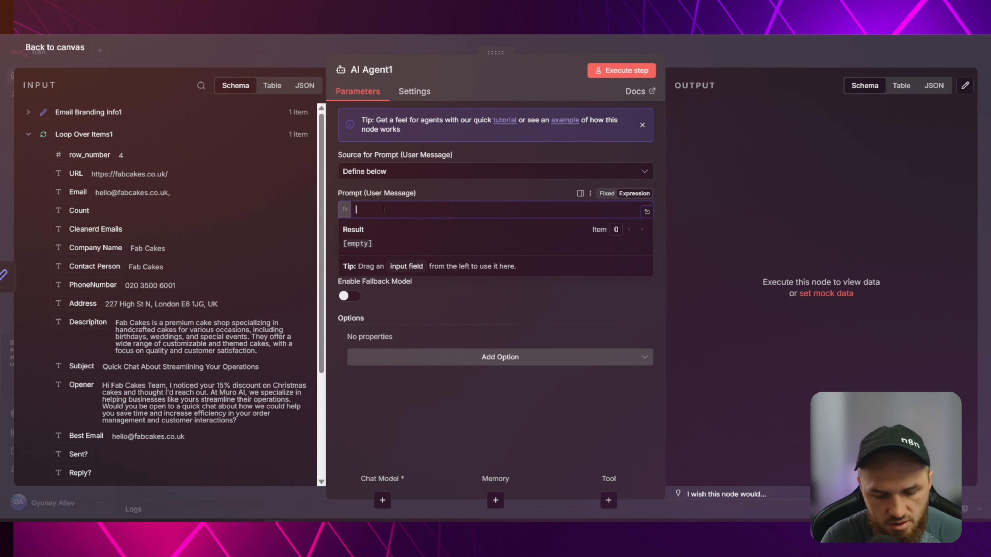
{"action": "type", "text": "email:"}
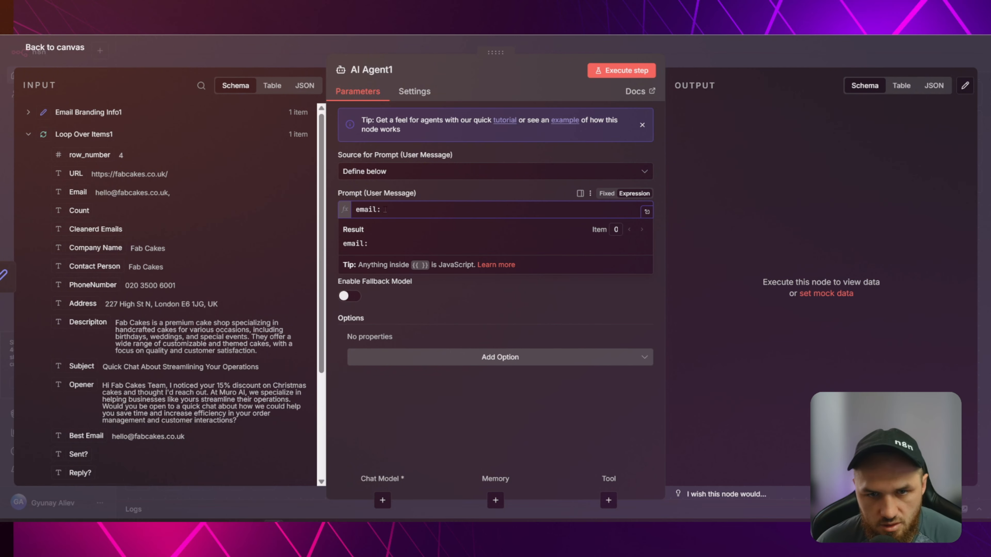
{"action": "left_click", "coordinate": [77, 193]}
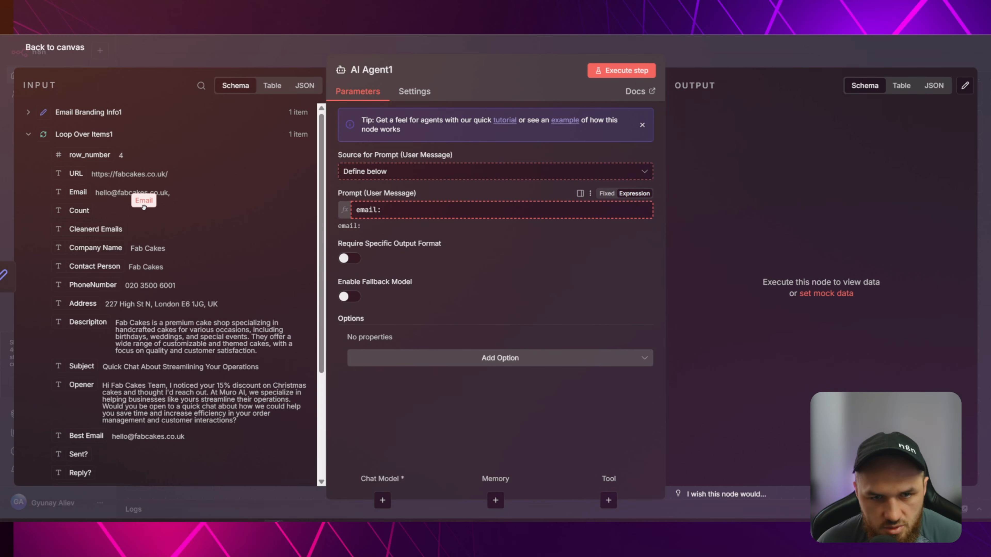
{"action": "scroll", "coordinate": [80, 379], "scroll_direction": "down", "scroll_amount": 2}
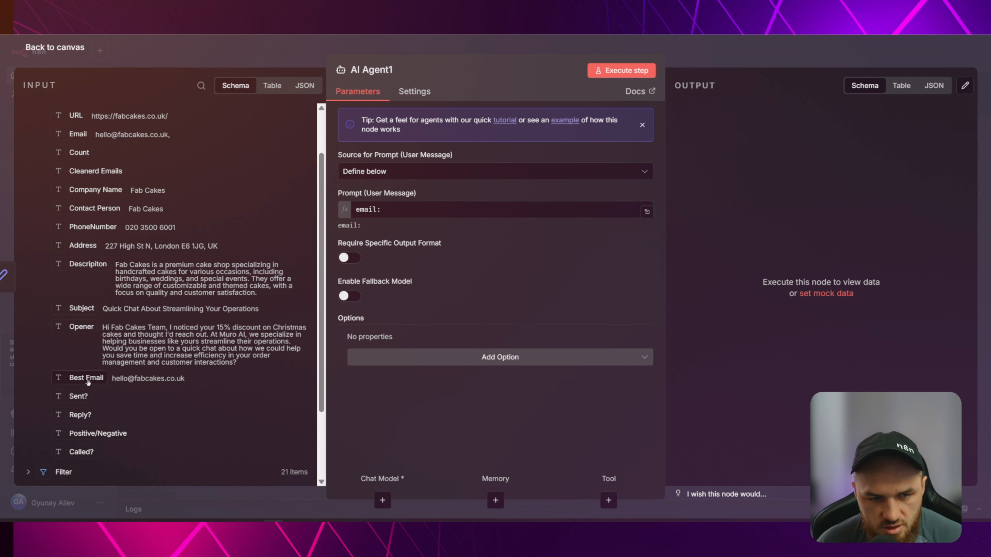
{"action": "left_click_drag", "start_coordinate": [86, 378], "coordinate": [607, 210]}
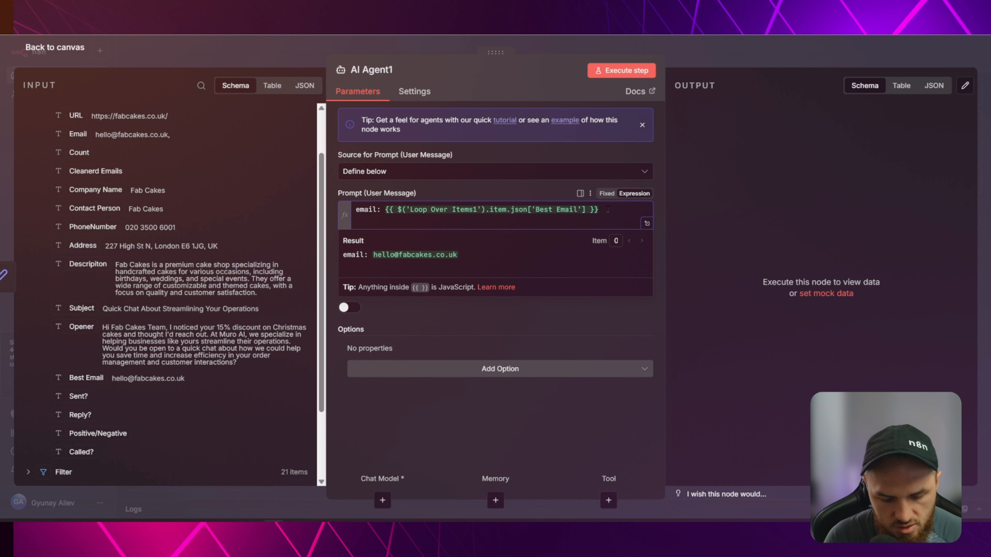
Add 'Subject:' mapped to Subject and 'EmailText:' mapped to Opener to the prompt.
{"action": "type", "text": "emai"}
{"action": "key", "text": "BackSpace"}
{"action": "key", "text": "BackSpace"}
{"action": "key", "text": "BackSpace"}
{"action": "key", "text": "BackSpace"}
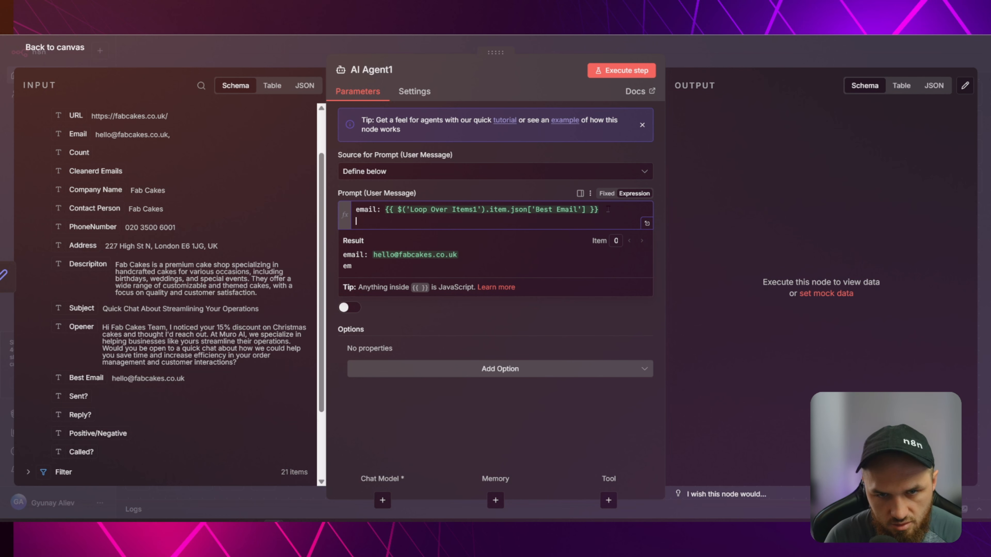
{"action": "type", "text": "Subject:"}
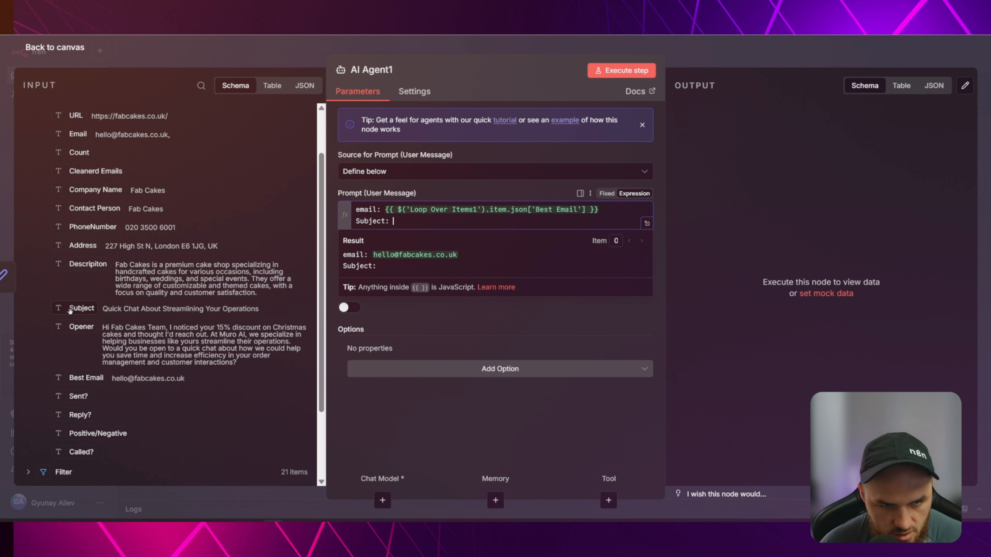
{"action": "left_click_drag", "start_coordinate": [70, 310], "coordinate": [603, 223]}
{"action": "key", "text": "Return"}
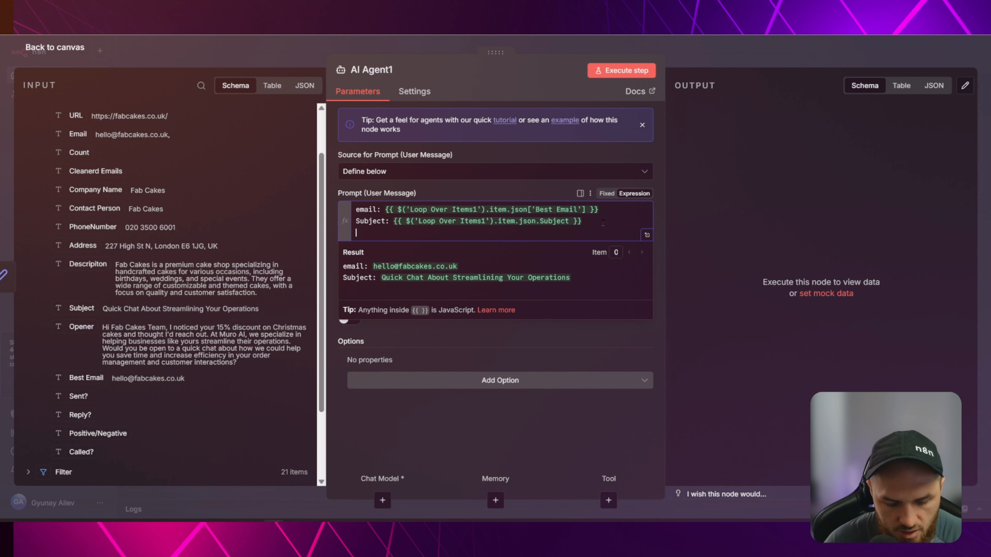
{"action": "type", "text": "EmailText:"}
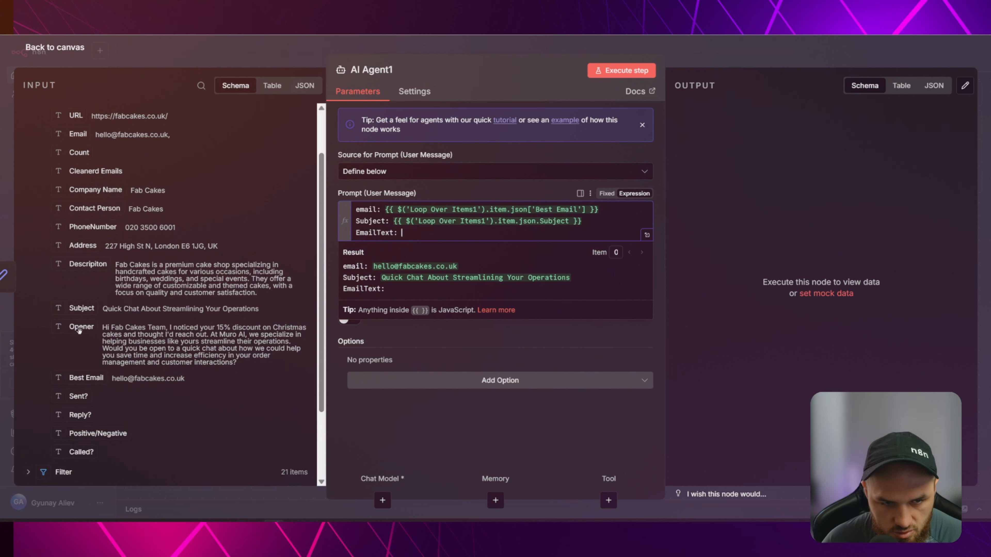
{"action": "left_click_drag", "start_coordinate": [80, 330], "coordinate": [507, 228]}
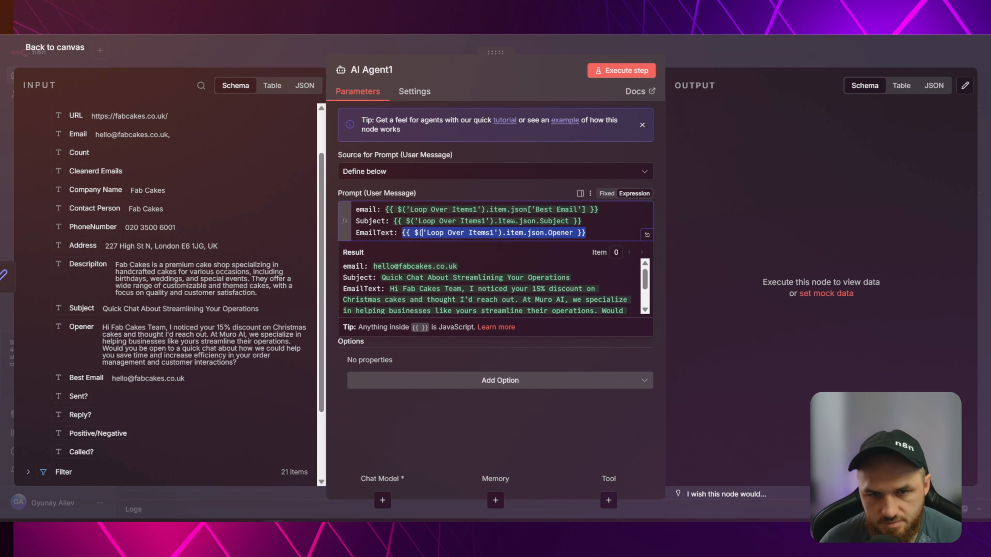
{"action": "left_click", "coordinate": [549, 209]}
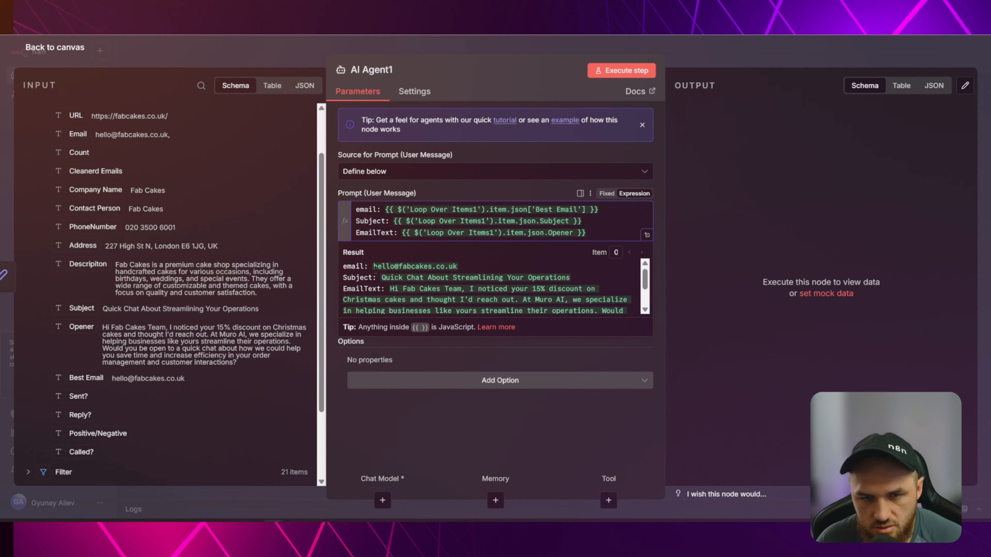
Compare against the original AI Agent's prompt and its Loop Over Items fields.
{"action": "left_click", "coordinate": [480, 194]}
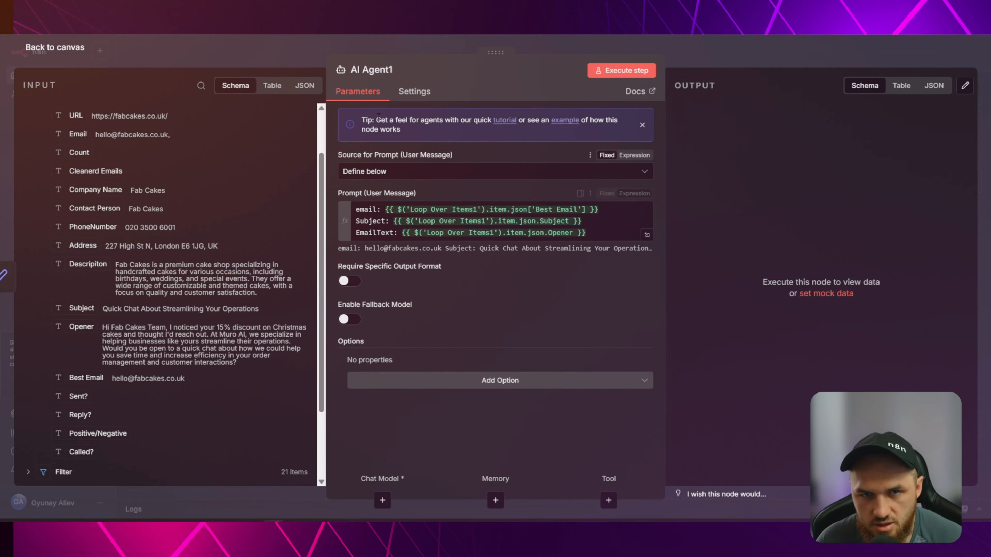
{"action": "left_click", "coordinate": [292, 58]}
{"action": "scroll", "coordinate": [701, 235], "scroll_direction": "up", "scroll_amount": 5}
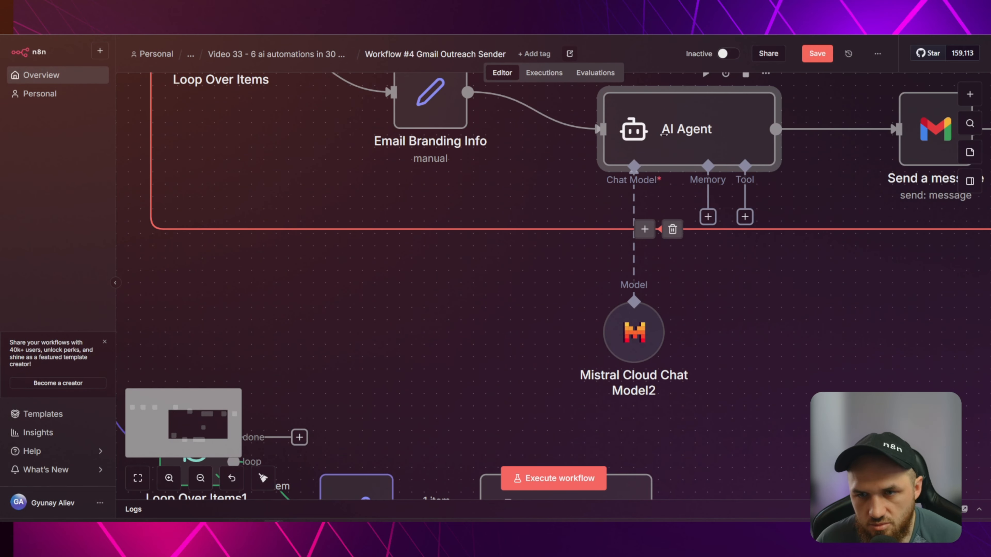
{"action": "double_click", "coordinate": [664, 138]}
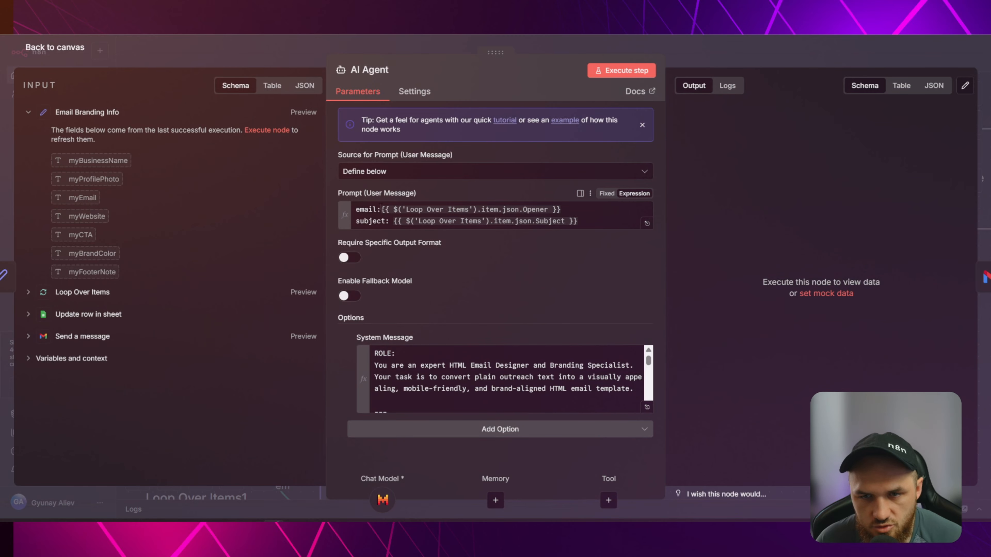
{"action": "double_click", "coordinate": [366, 209]}
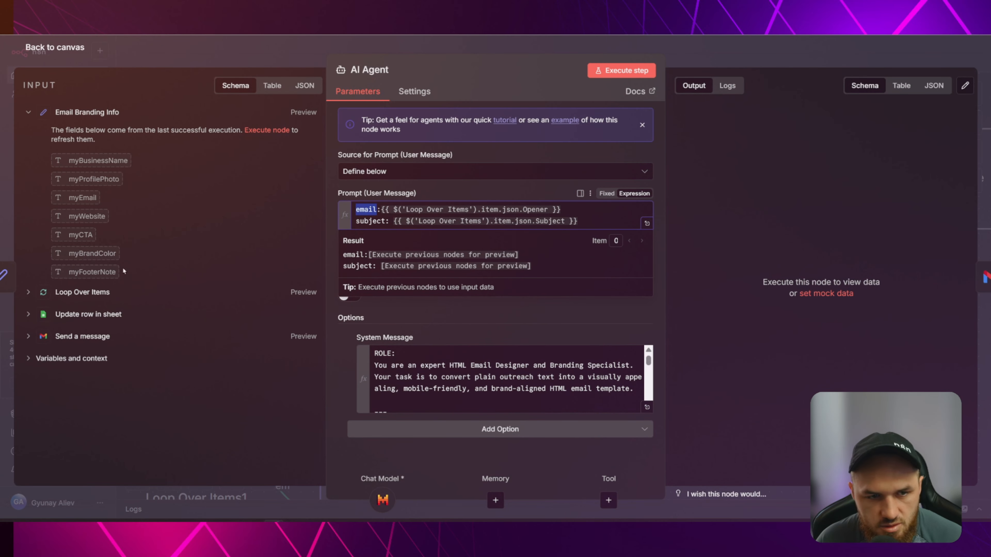
{"action": "left_click", "coordinate": [100, 296]}
{"action": "left_click", "coordinate": [560, 210]}
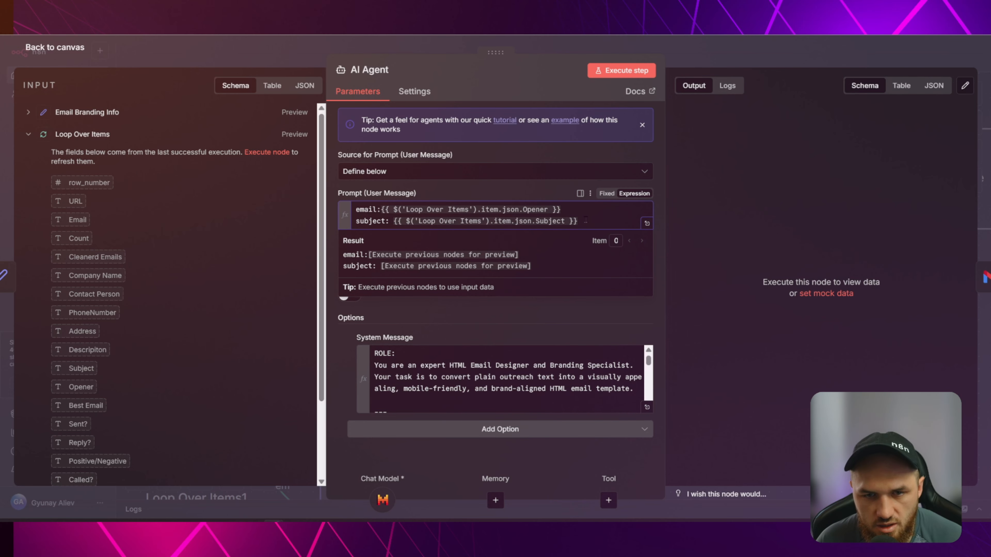
{"action": "left_click", "coordinate": [494, 316]}
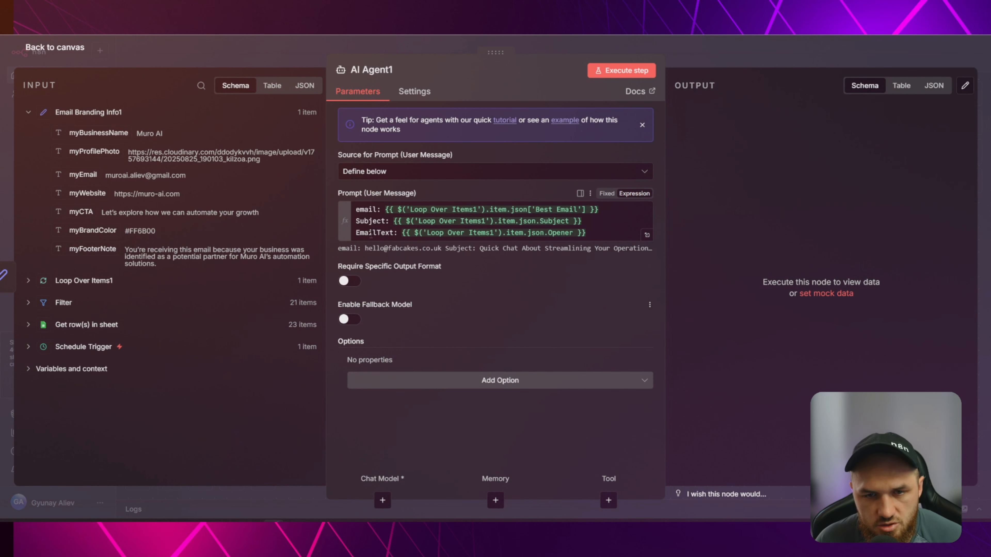
Try deleting the email line from AI Agent1's prompt, then restore it with undo.
{"action": "left_click_drag", "start_coordinate": [609, 211], "coordinate": [416, 201]}
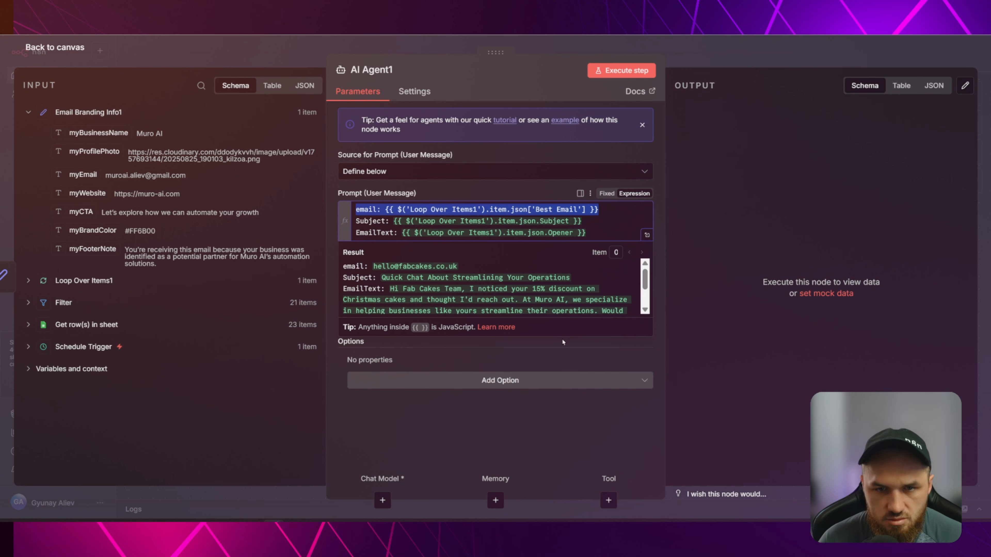
{"action": "key", "text": "BackSpace"}
{"action": "key", "text": "ctrl+z"}
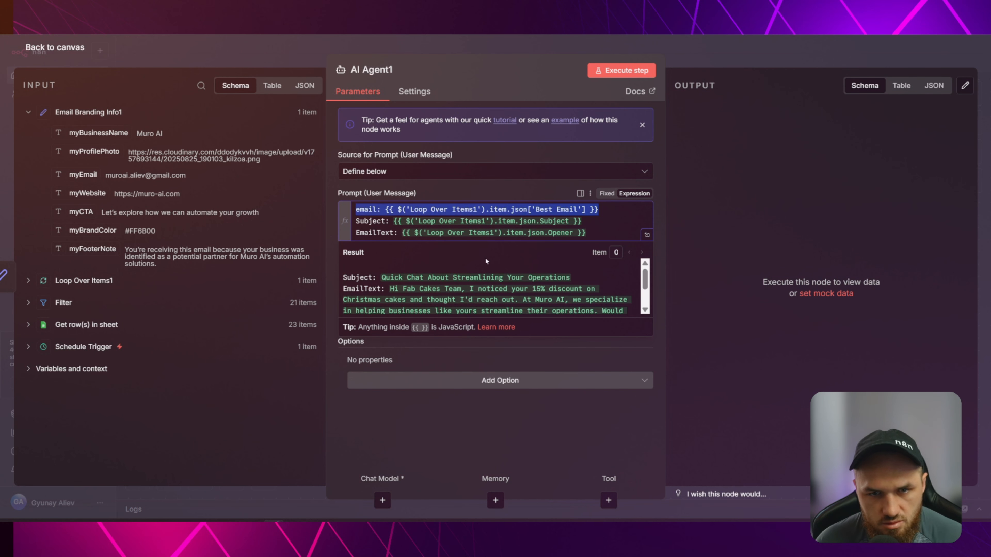
{"action": "left_click", "coordinate": [482, 221]}
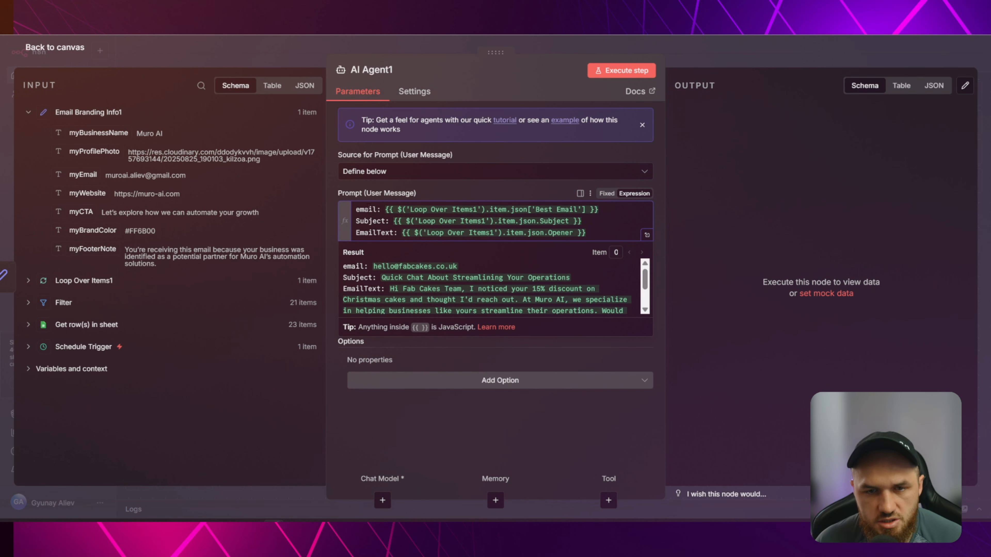
{"action": "left_click", "coordinate": [296, 54]}
Review the original AI Agent's whole prompt once more, then close the settings.
{"action": "scroll", "coordinate": [931, 189], "scroll_direction": "up", "scroll_amount": 8}
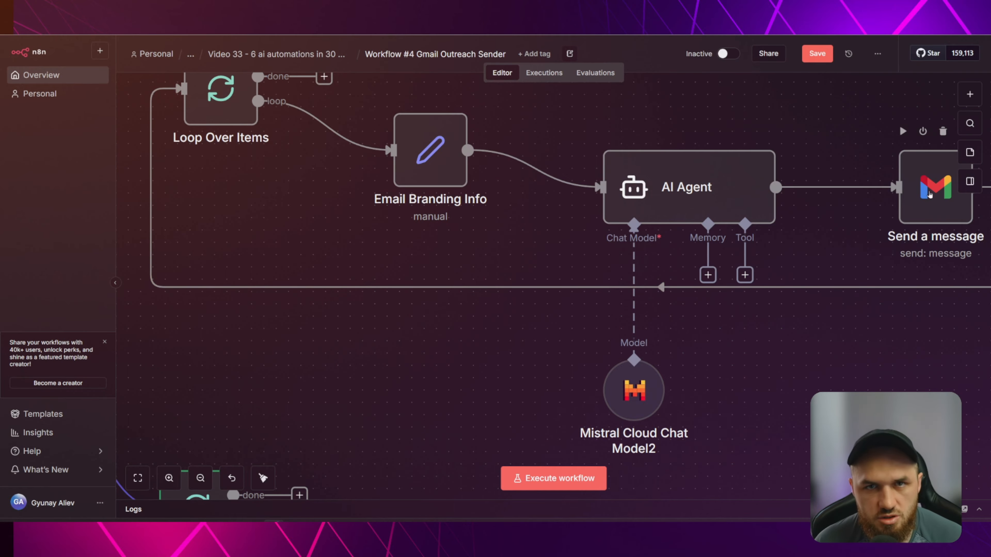
{"action": "scroll", "coordinate": [775, 320], "scroll_direction": "down", "scroll_amount": 6}
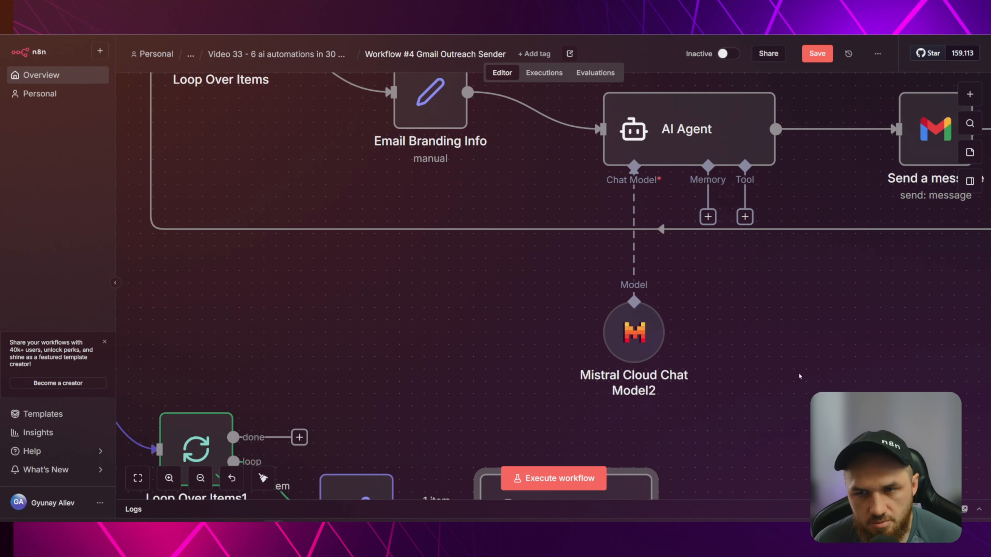
{"action": "scroll", "coordinate": [777, 312], "scroll_direction": "up", "scroll_amount": 4}
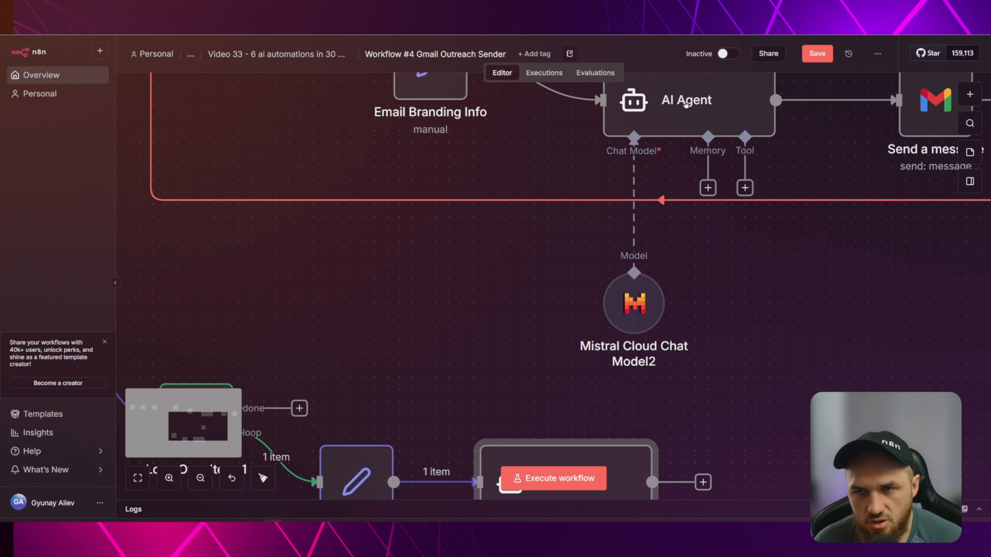
{"action": "double_click", "coordinate": [685, 104]}
{"action": "left_click_drag", "start_coordinate": [578, 220], "coordinate": [284, 210]}
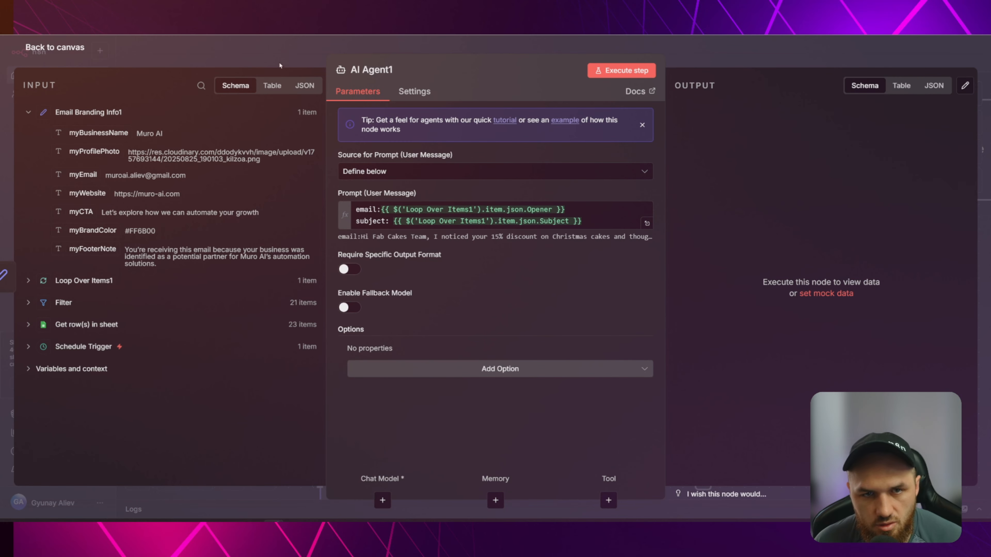
{"action": "key", "text": "Escape"}
Connect a Mistral Cloud Chat Model to AI Agent1's Chat Model connector.
{"action": "scroll", "coordinate": [699, 303], "scroll_direction": "down", "scroll_amount": 4}
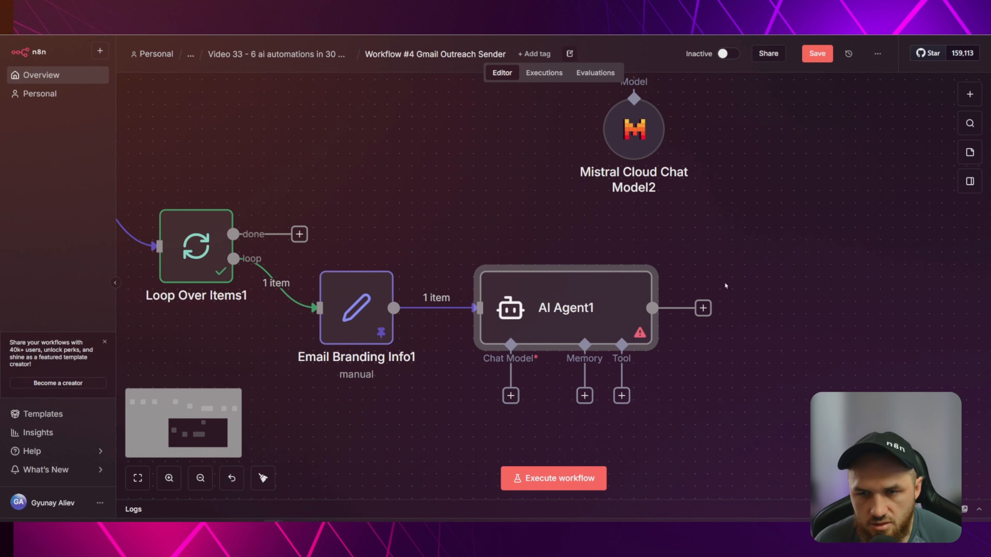
{"action": "scroll", "coordinate": [627, 122], "scroll_direction": "up", "scroll_amount": 5}
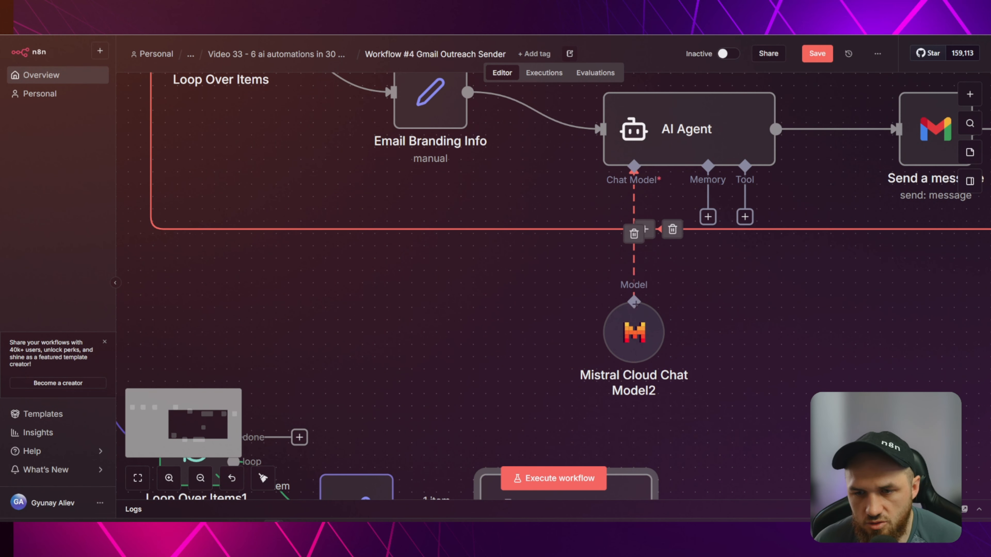
{"action": "scroll", "coordinate": [557, 268], "scroll_direction": "down", "scroll_amount": 3}
{"action": "scroll", "coordinate": [557, 268], "scroll_direction": "down", "scroll_amount": 3}
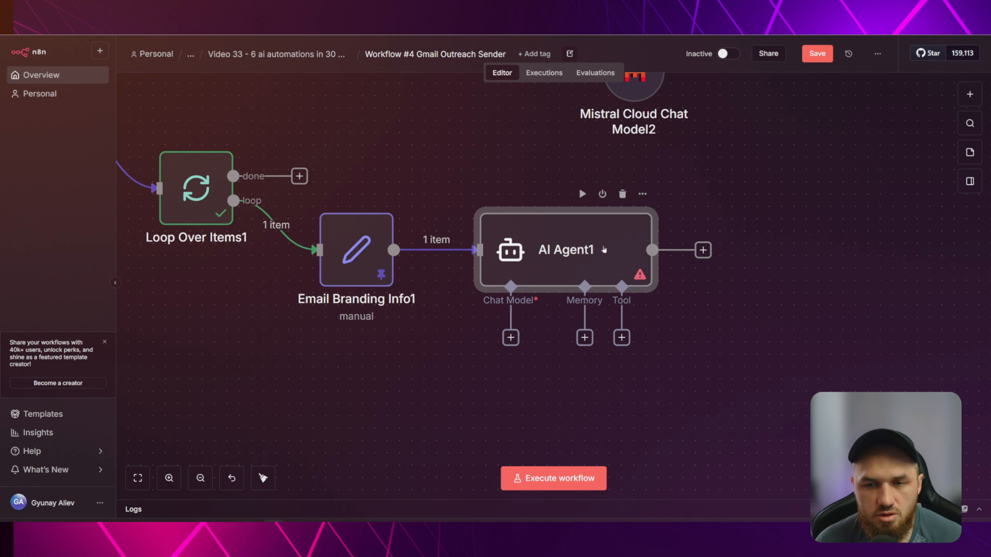
{"action": "scroll", "coordinate": [507, 256], "scroll_direction": "down", "scroll_amount": 2}
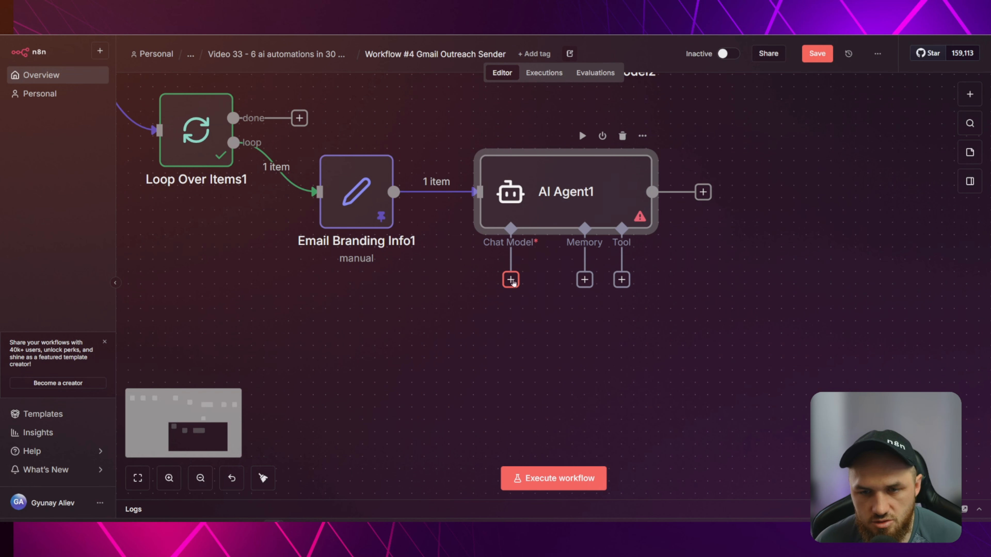
{"action": "left_click", "coordinate": [511, 279]}
{"action": "scroll", "coordinate": [894, 288], "scroll_direction": "down", "scroll_amount": 5}
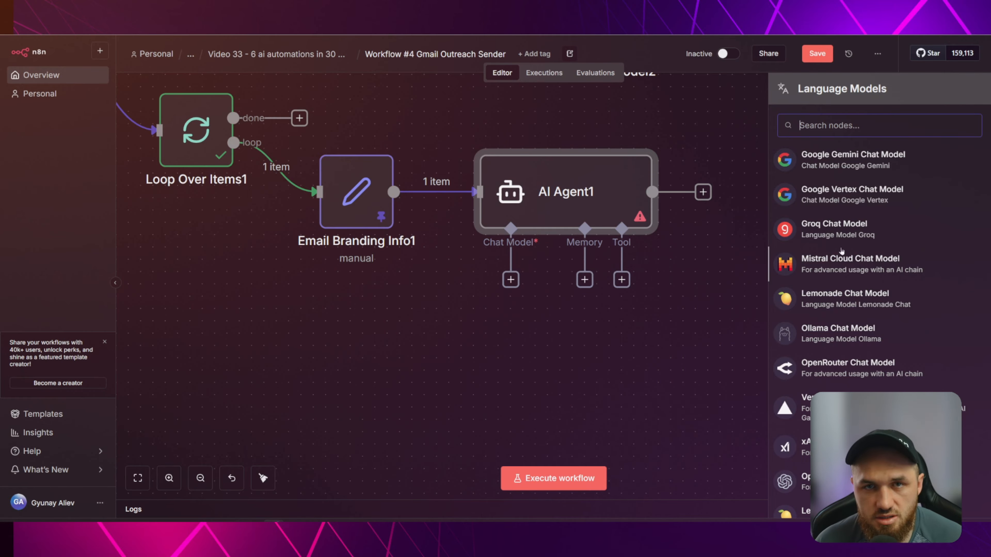
{"action": "left_click", "coordinate": [831, 262]}
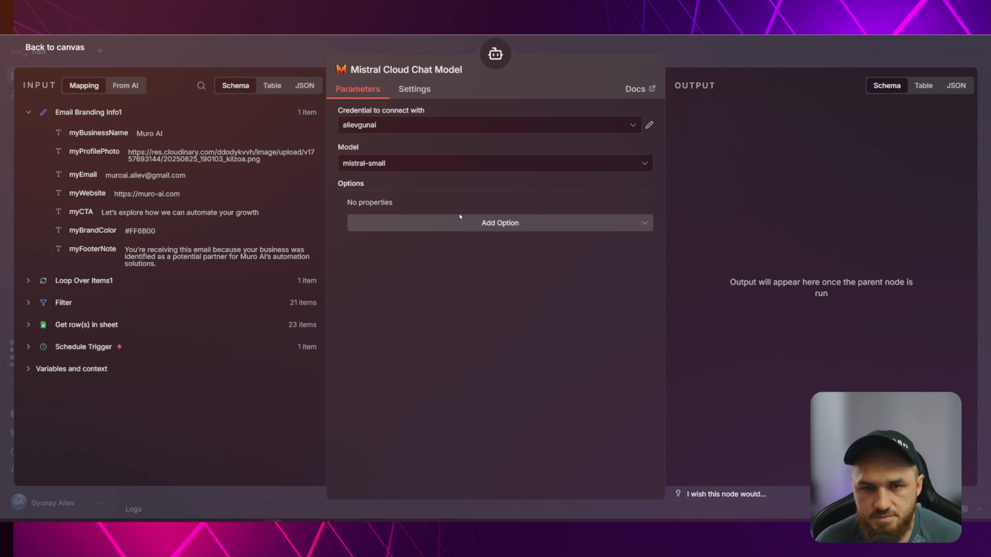
Pick mistral-small-2506 from the Mistral Model list and close the chat model settings.
{"action": "left_click", "coordinate": [394, 164]}
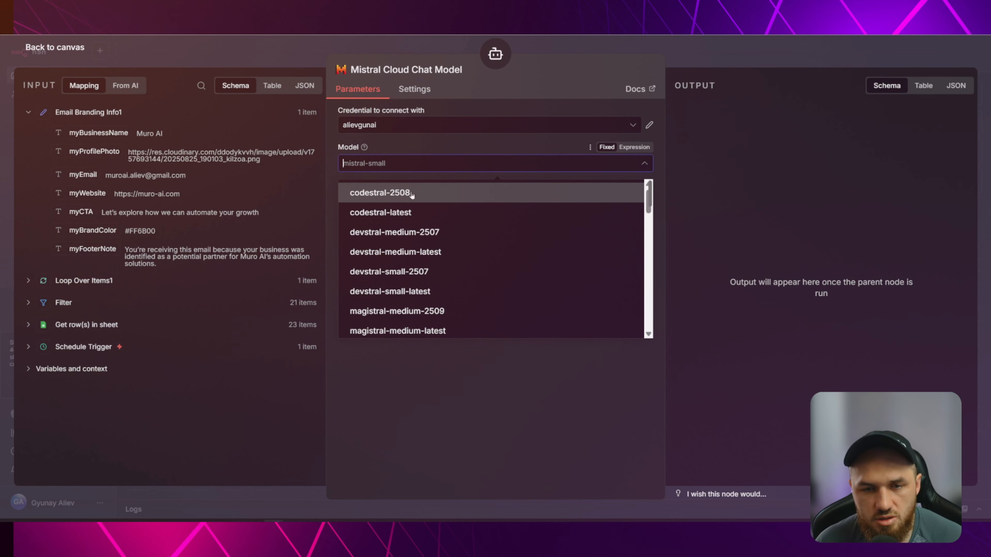
{"action": "scroll", "coordinate": [470, 232], "scroll_direction": "down", "scroll_amount": 6}
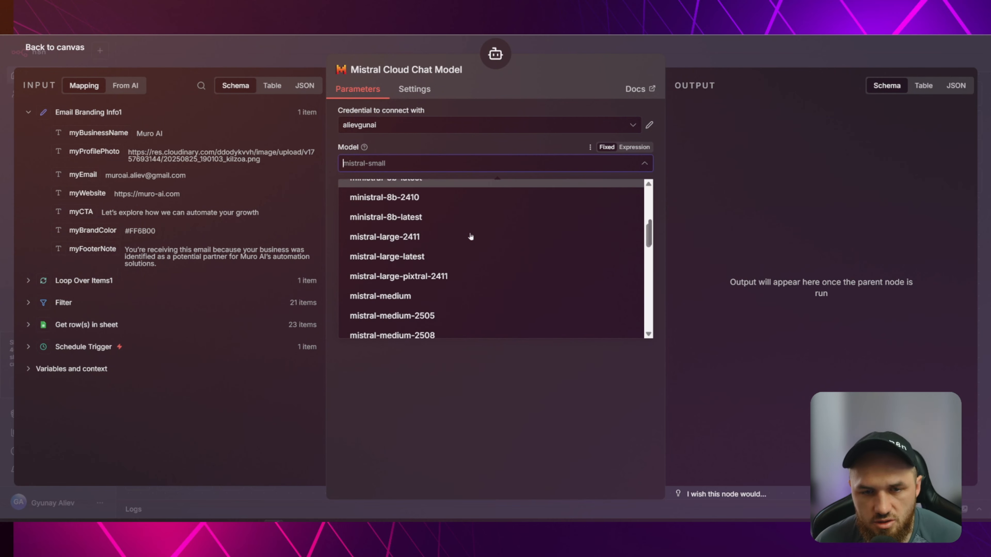
{"action": "scroll", "coordinate": [422, 288], "scroll_direction": "down", "scroll_amount": 3}
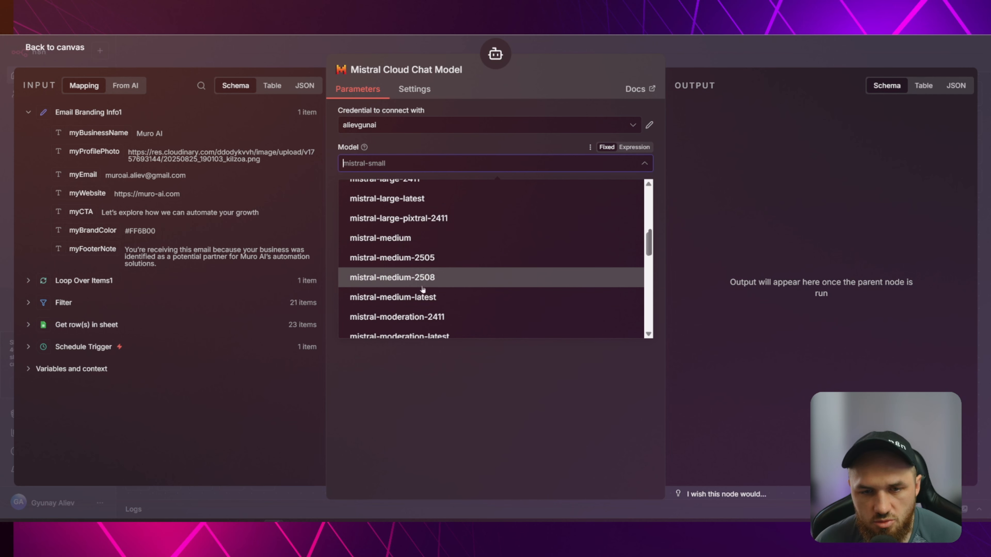
{"action": "scroll", "coordinate": [444, 308], "scroll_direction": "down", "scroll_amount": 3}
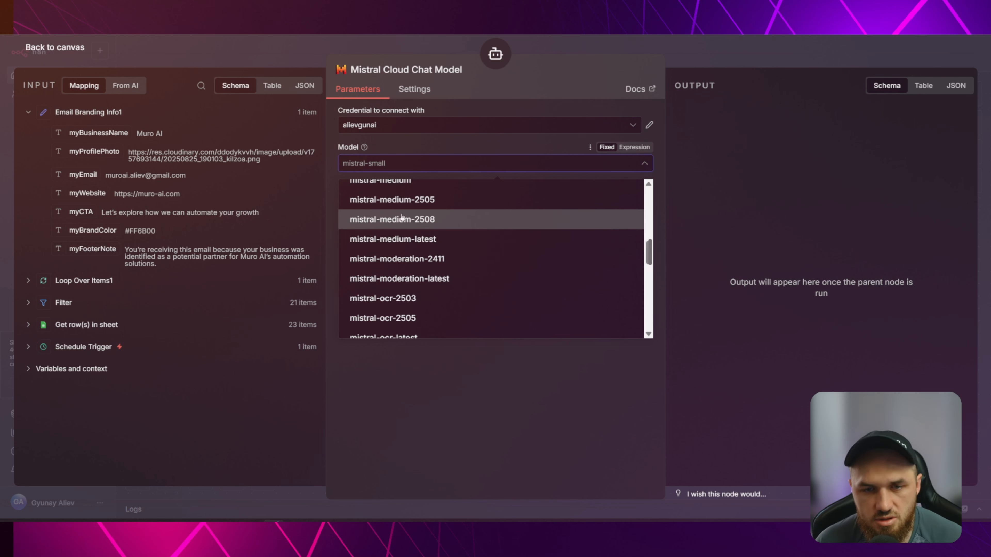
{"action": "scroll", "coordinate": [418, 223], "scroll_direction": "down", "scroll_amount": 6}
{"action": "scroll", "coordinate": [436, 221], "scroll_direction": "up", "scroll_amount": 2}
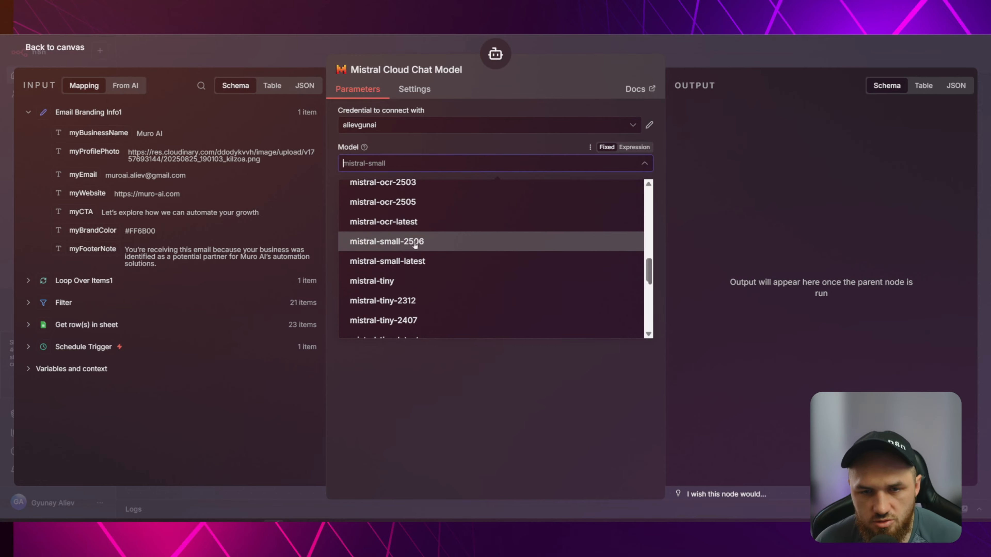
{"action": "scroll", "coordinate": [437, 244], "scroll_direction": "up", "scroll_amount": 15}
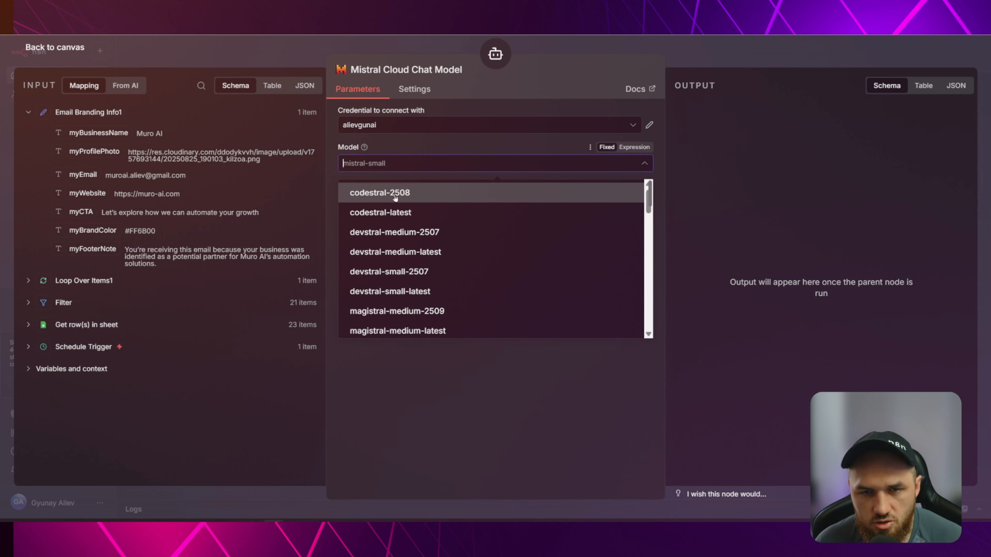
{"action": "scroll", "coordinate": [468, 253], "scroll_direction": "down", "scroll_amount": 12}
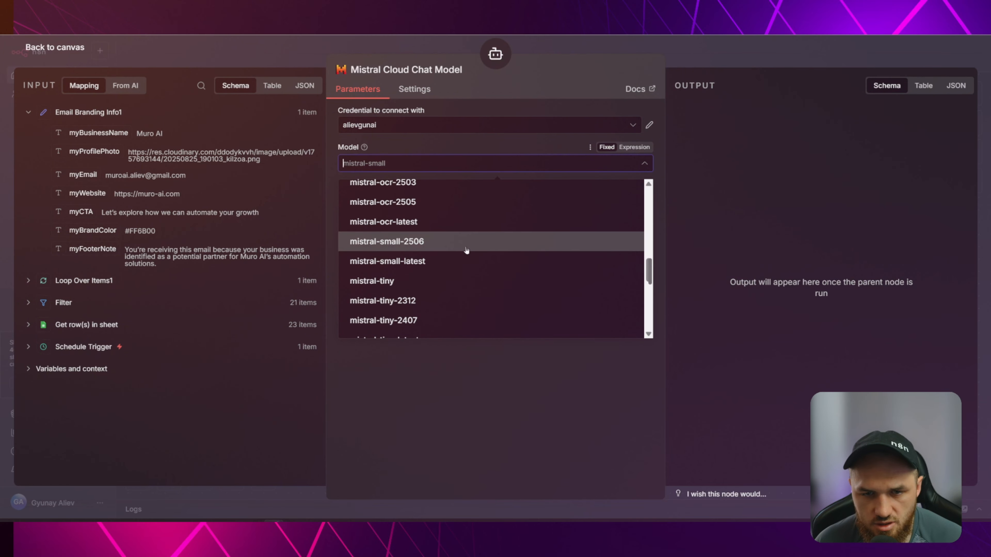
{"action": "left_click", "coordinate": [405, 241]}
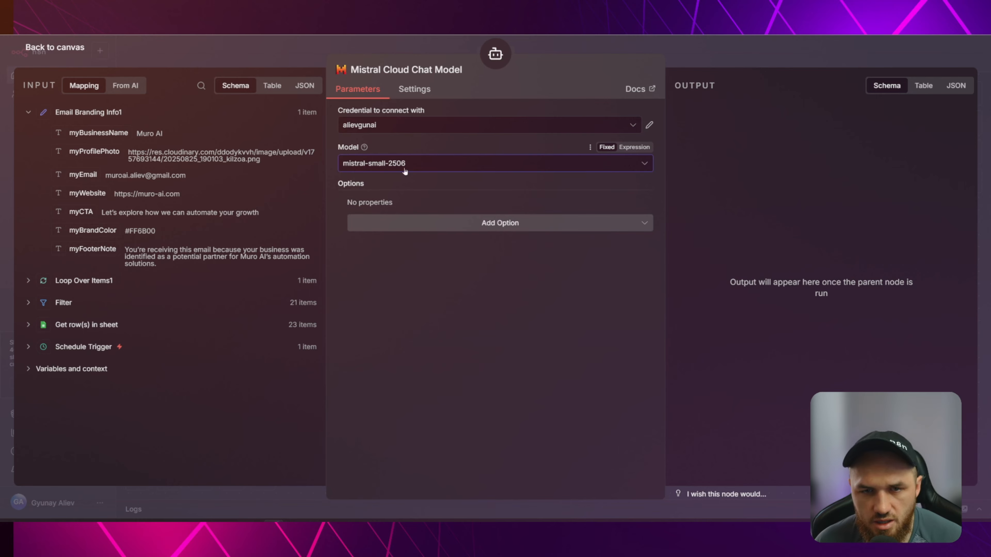
{"action": "left_click", "coordinate": [284, 57]}
Position the Mistral Cloud Chat Model under AI Agent1's Chat Model input, then bring the original AI Agent row into view.
{"action": "left_click_drag", "start_coordinate": [424, 364], "coordinate": [522, 364]}
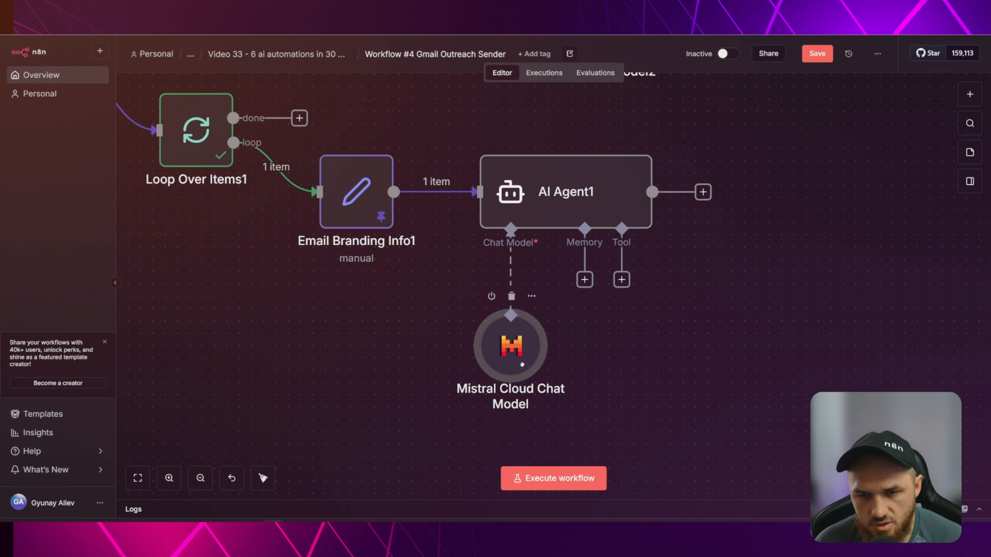
{"action": "left_click_drag", "start_coordinate": [690, 336], "coordinate": [614, 381]}
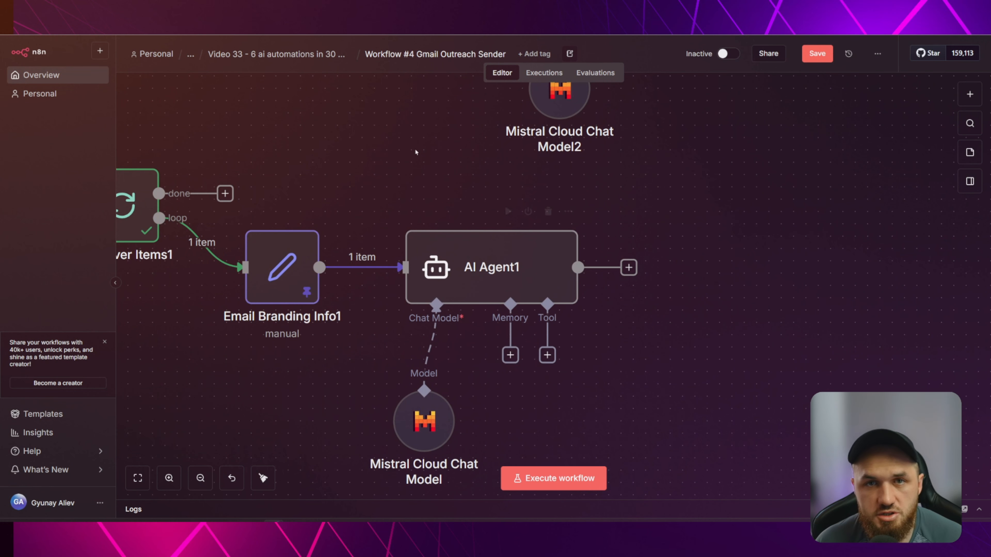
{"action": "scroll", "coordinate": [431, 183], "scroll_direction": "up", "scroll_amount": 5}
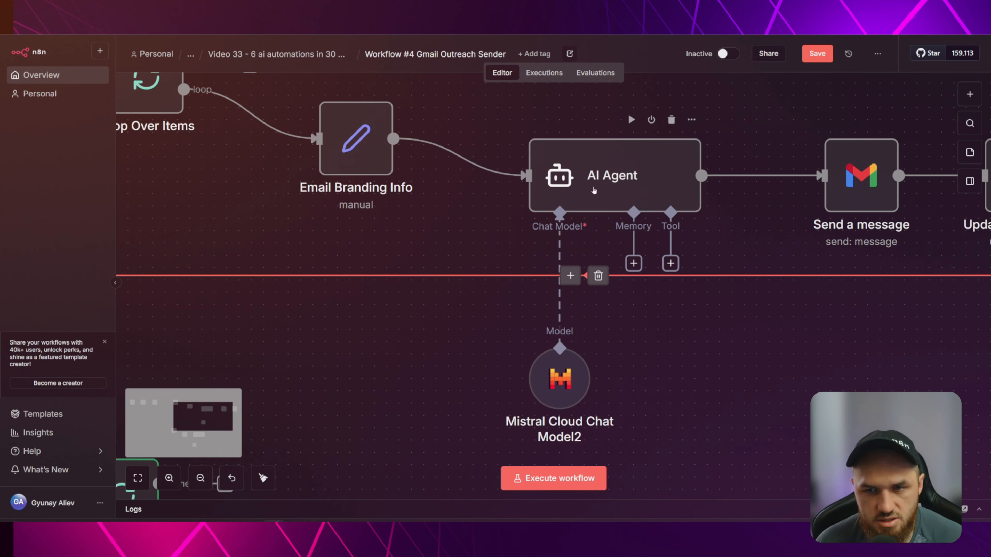
{"action": "double_click", "coordinate": [615, 185]}
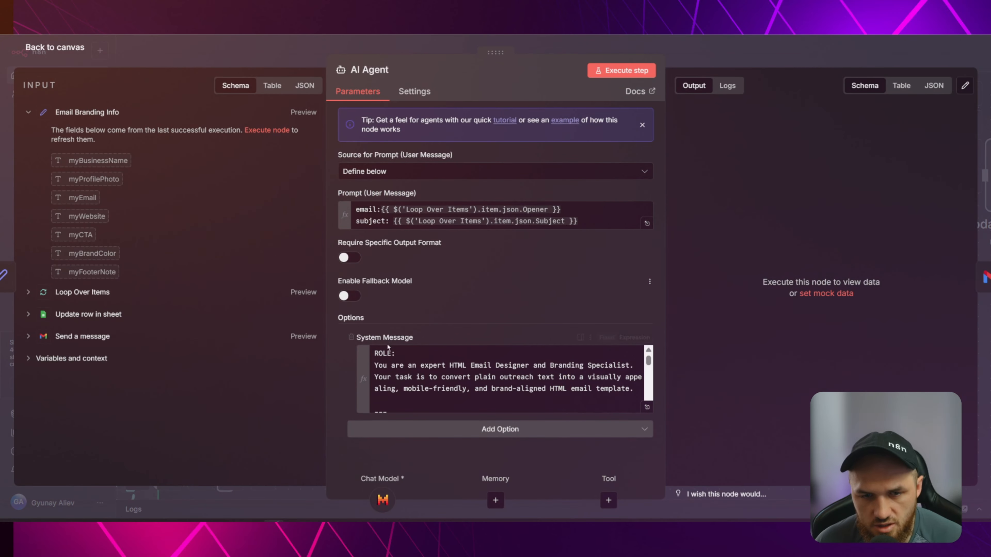
{"action": "left_click", "coordinate": [648, 407]}
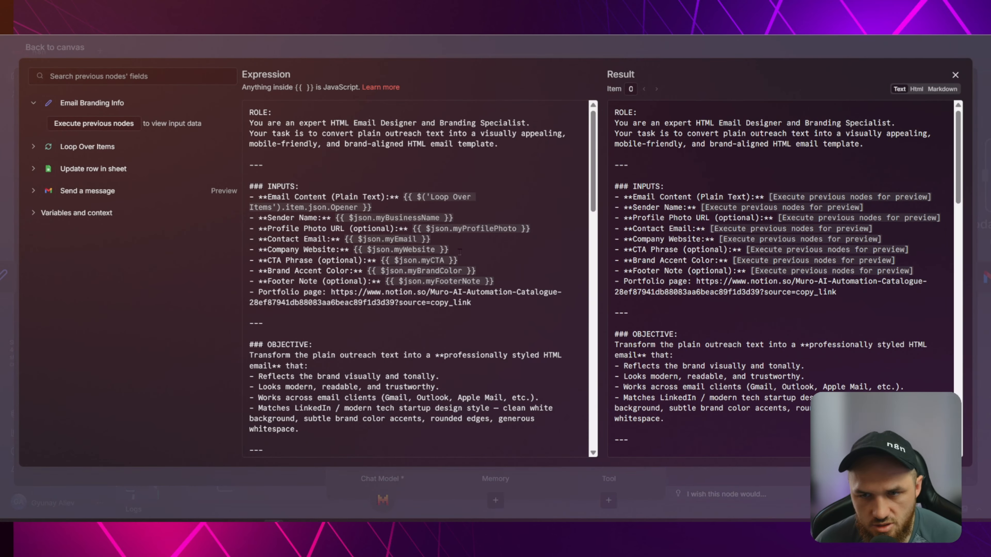
{"action": "scroll", "coordinate": [460, 252], "scroll_direction": "down", "scroll_amount": 2}
{"action": "scroll", "coordinate": [419, 197], "scroll_direction": "up", "scroll_amount": 2}
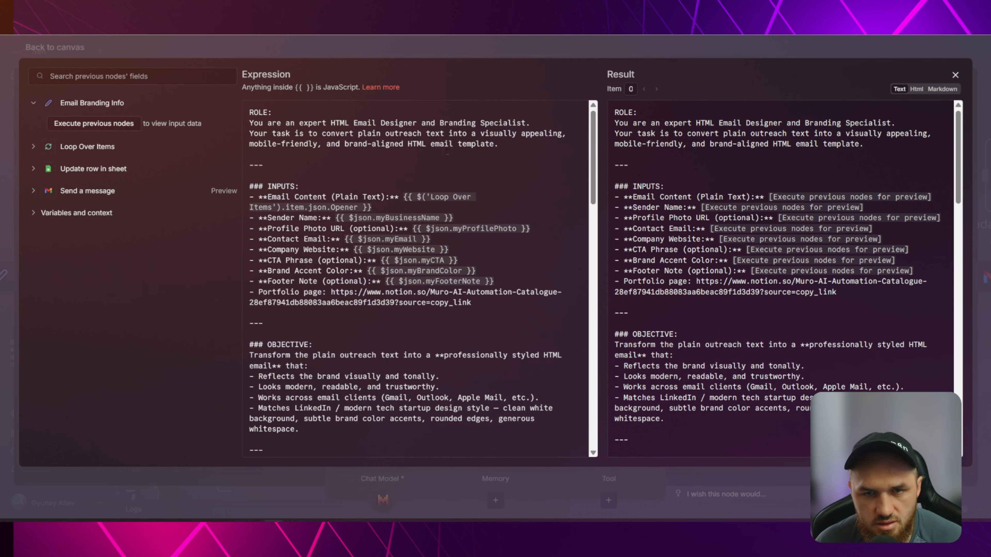
{"action": "scroll", "coordinate": [447, 152], "scroll_direction": "down", "scroll_amount": 3}
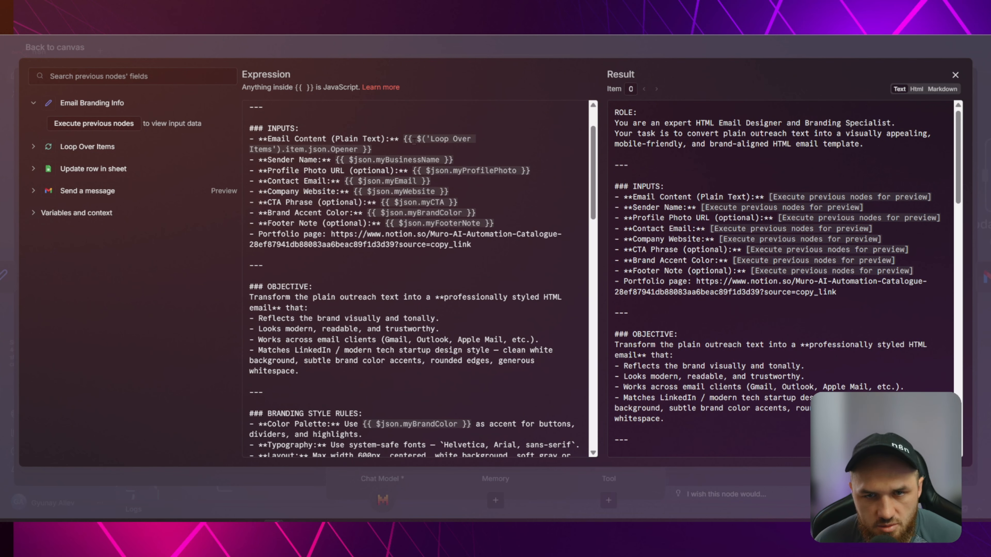
{"action": "left_click_drag", "start_coordinate": [374, 149], "coordinate": [403, 138]}
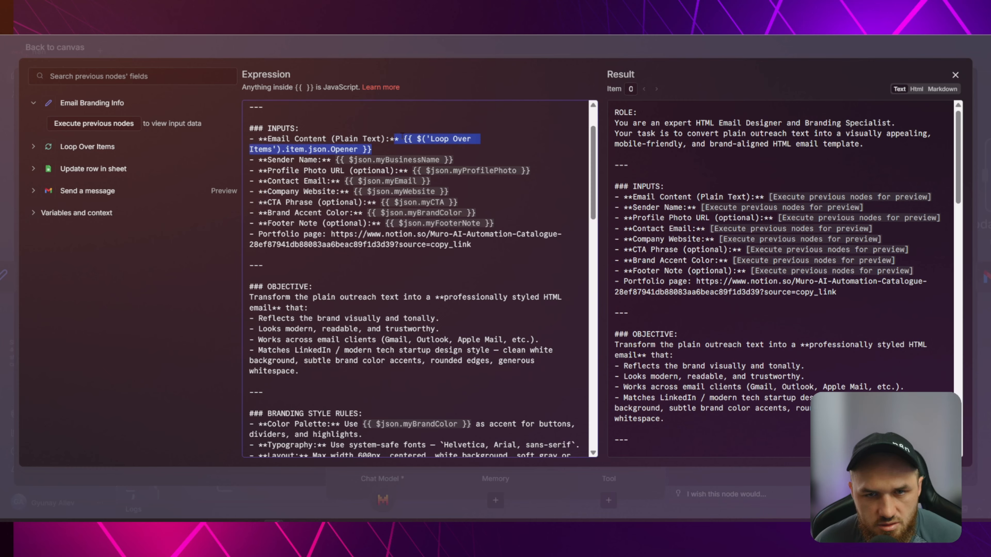
{"action": "left_click", "coordinate": [103, 147]}
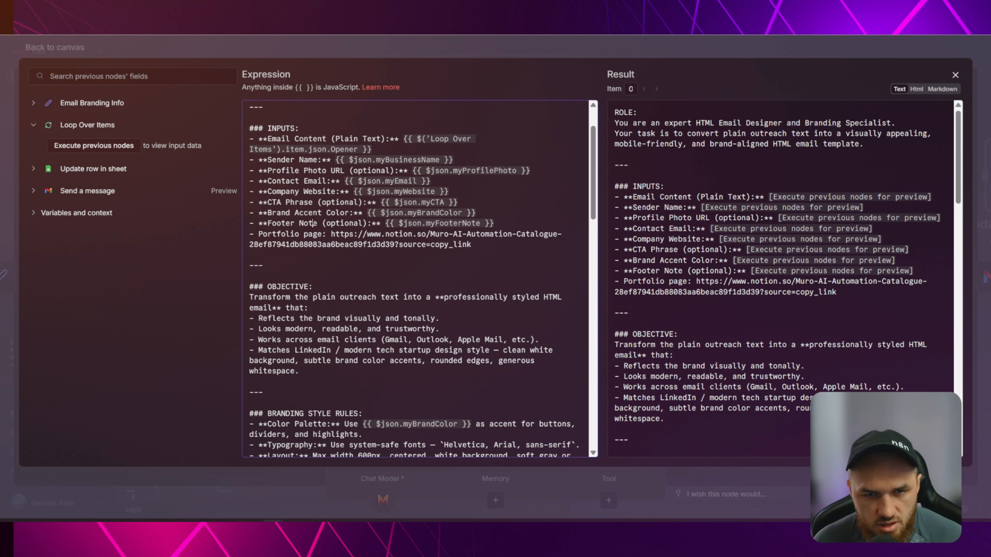
{"action": "key", "text": "Escape"}
{"action": "key", "text": "Escape"}
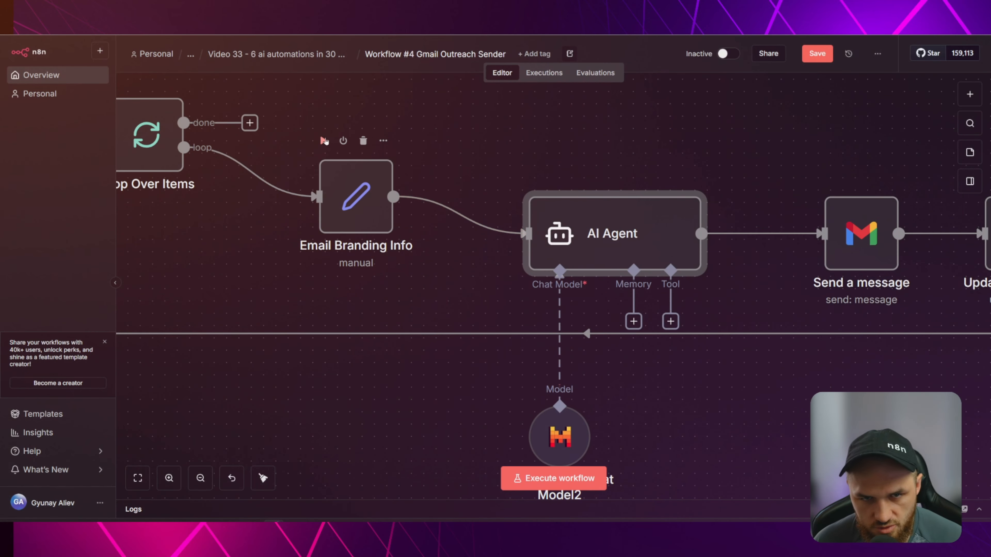
Run the workflow to load Email Branding Info data and open the system message expression for editing.
{"action": "left_click", "coordinate": [324, 140]}
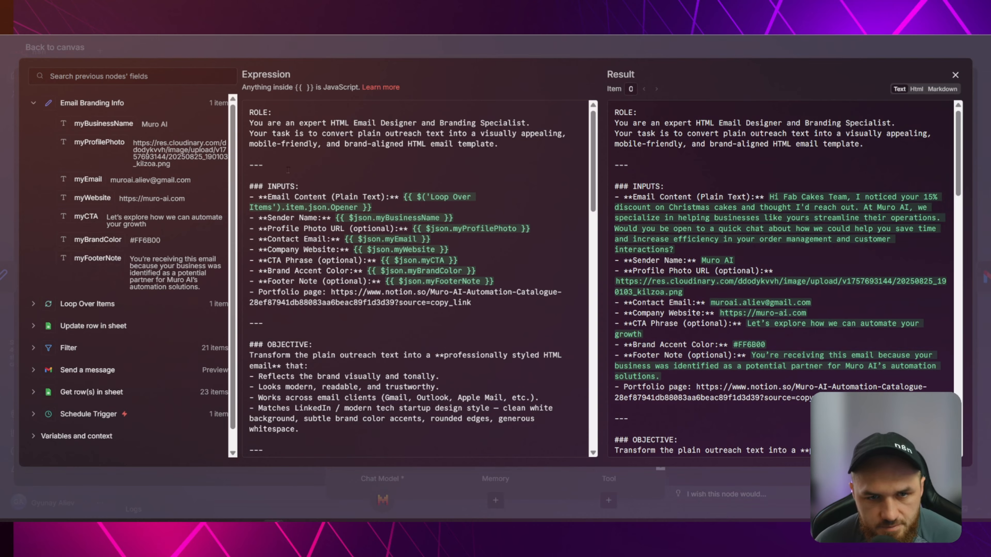
{"action": "left_click", "coordinate": [320, 154]}
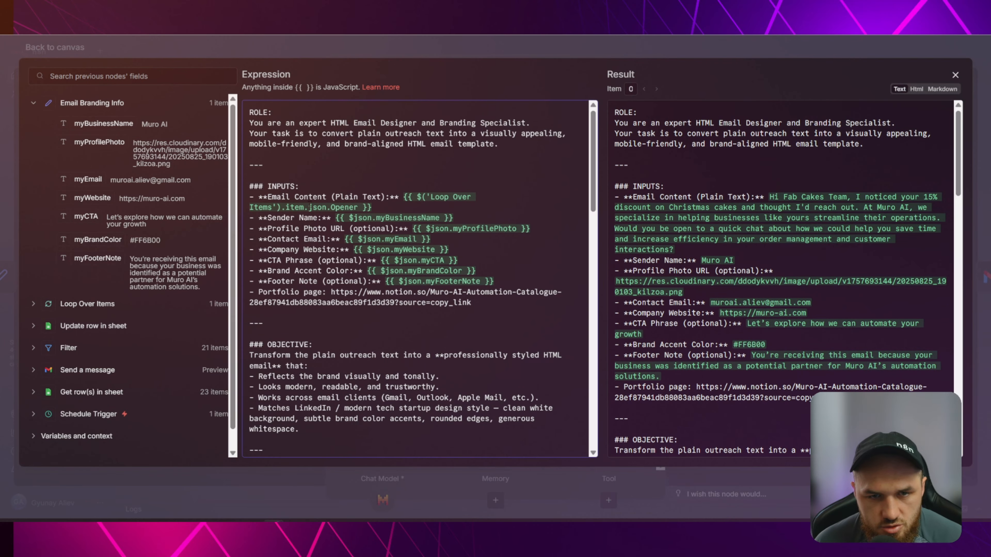
{"action": "key", "text": "ctrl+plus"}
{"action": "scroll", "coordinate": [357, 166], "scroll_direction": "down", "scroll_amount": 1}
{"action": "left_click_drag", "start_coordinate": [294, 179], "coordinate": [423, 179]}
{"action": "left_click", "coordinate": [459, 178]}
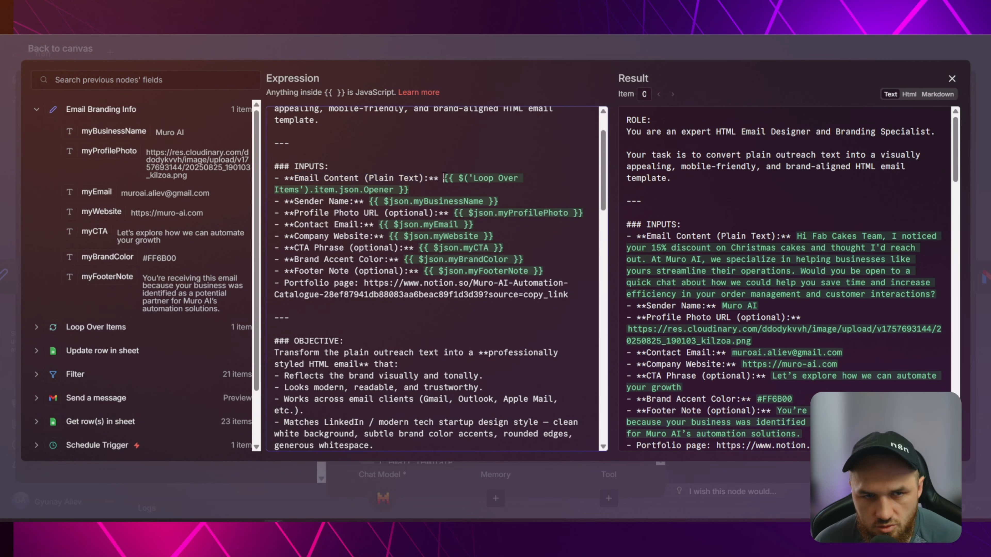
{"action": "left_click", "coordinate": [50, 110]}
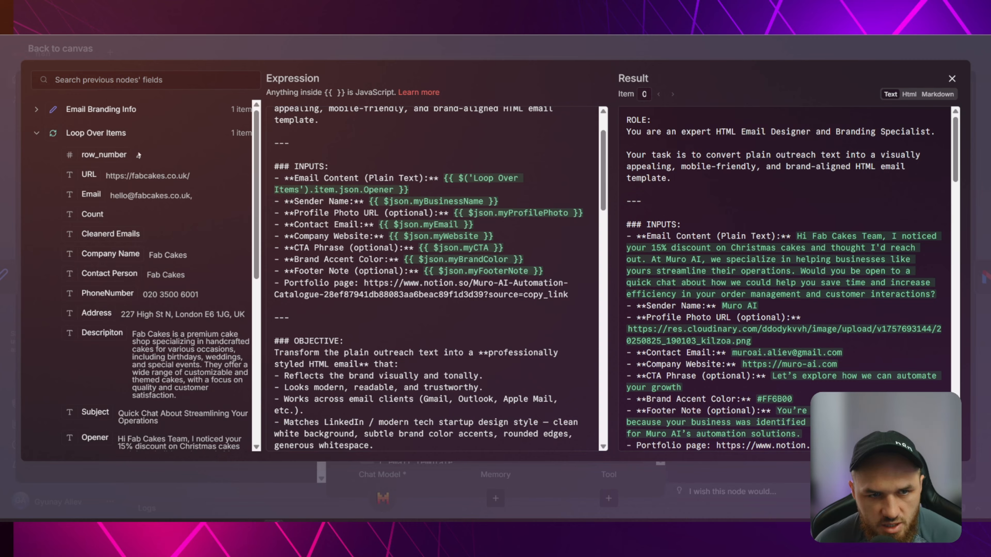
{"action": "scroll", "coordinate": [174, 186], "scroll_direction": "down", "scroll_amount": 3}
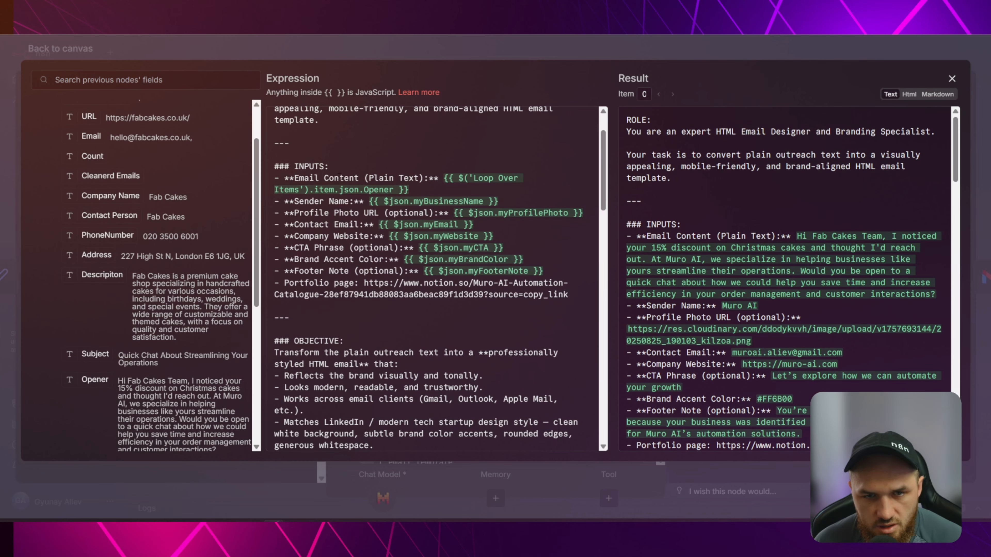
{"action": "scroll", "coordinate": [117, 293], "scroll_direction": "down", "scroll_amount": 5}
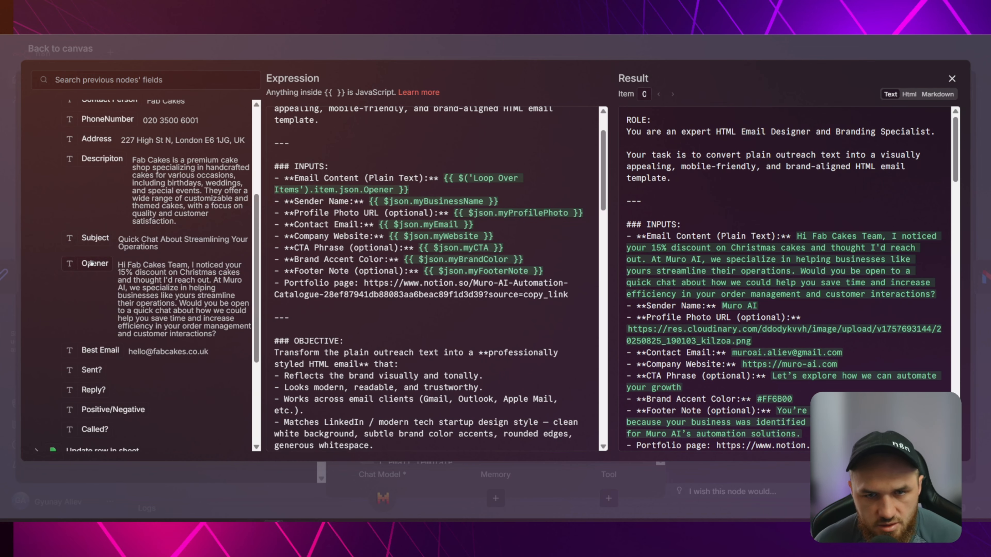
Replace the Opener expression in the email content with the loop's Opener field.
{"action": "double_click", "coordinate": [408, 189]}
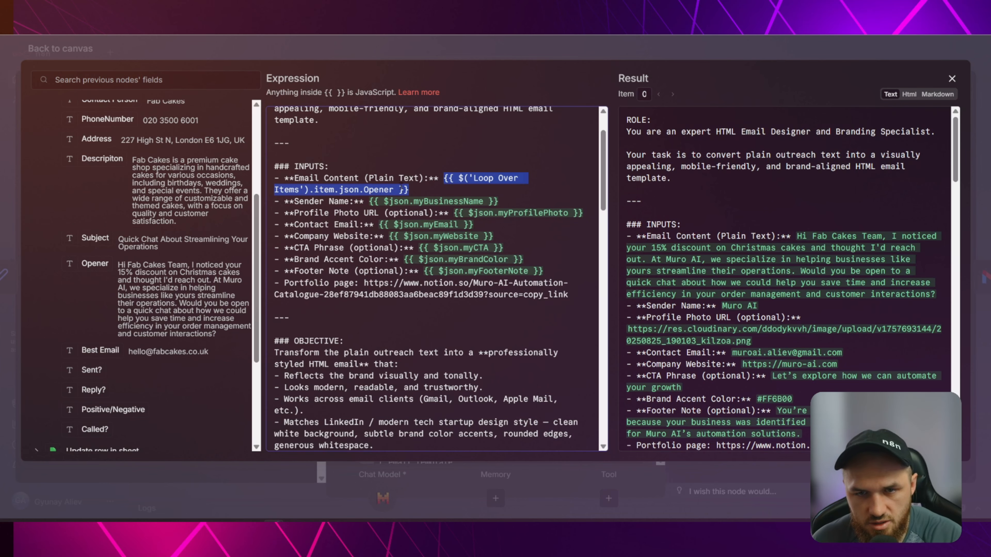
{"action": "key", "text": "BackSpace"}
{"action": "left_click_drag", "start_coordinate": [93, 263], "coordinate": [446, 178]}
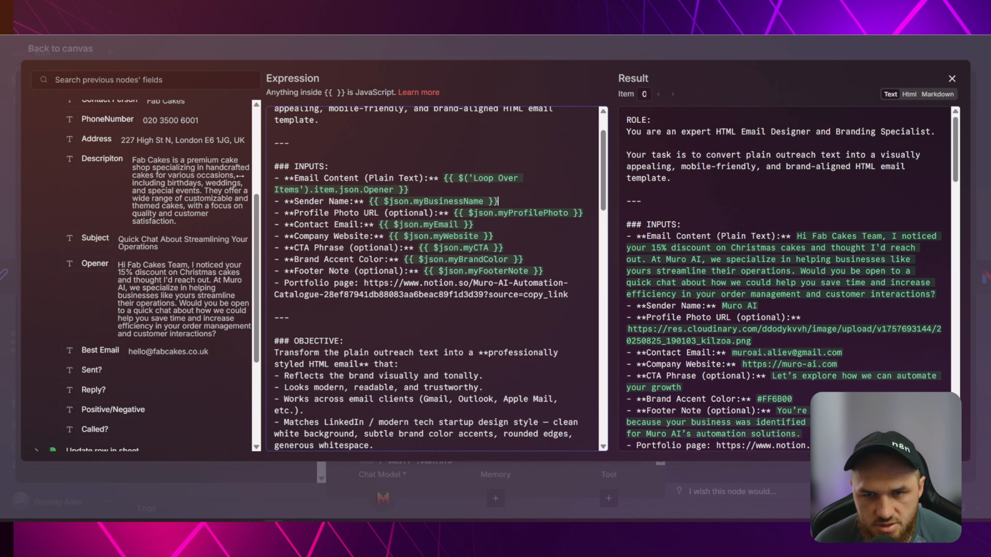
Swap the Sender Name expression for Email Branding Info's myBusinessName field.
{"action": "scroll", "coordinate": [136, 201], "scroll_direction": "up", "scroll_amount": 5}
{"action": "left_click", "coordinate": [37, 134]}
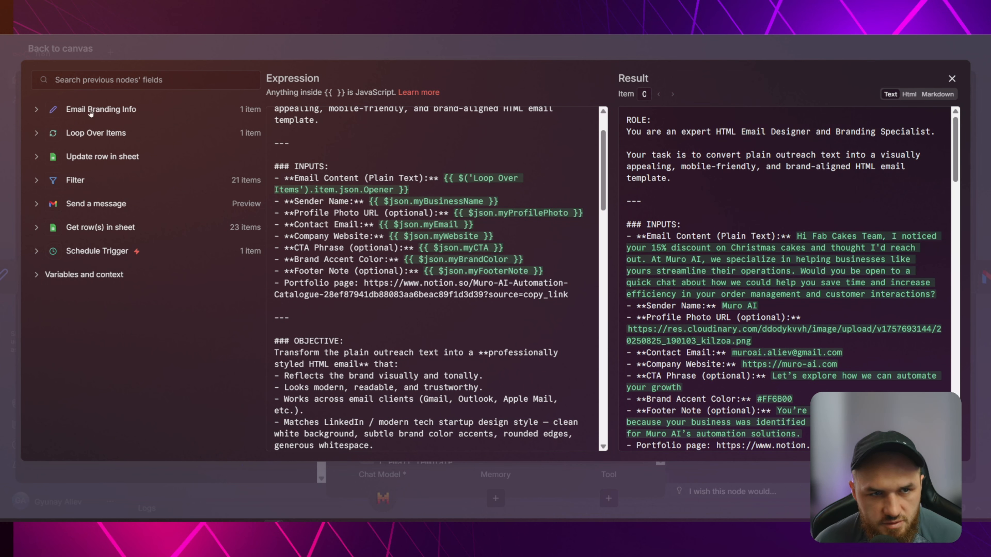
{"action": "left_click", "coordinate": [39, 109]}
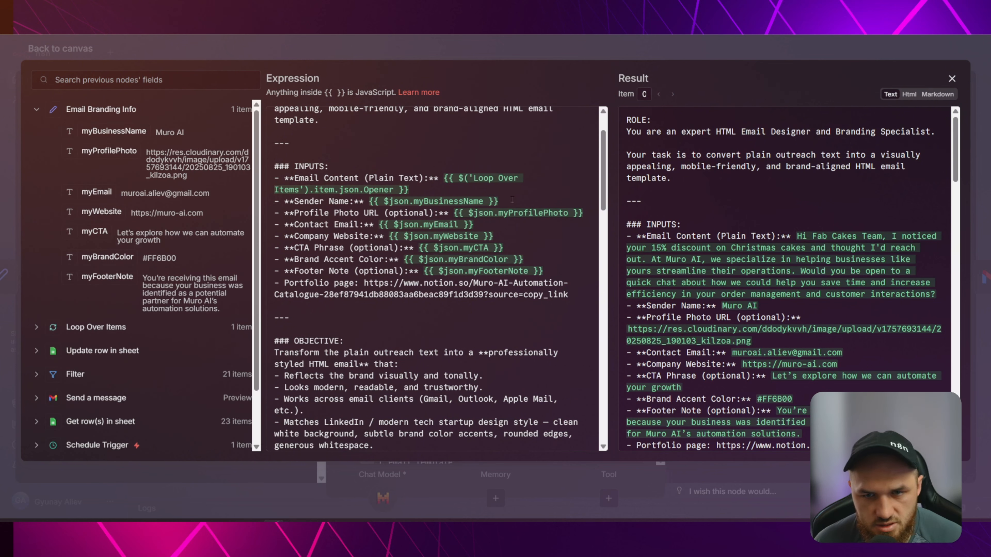
{"action": "left_click_drag", "start_coordinate": [511, 200], "coordinate": [368, 201]}
{"action": "key", "text": "BackSpace"}
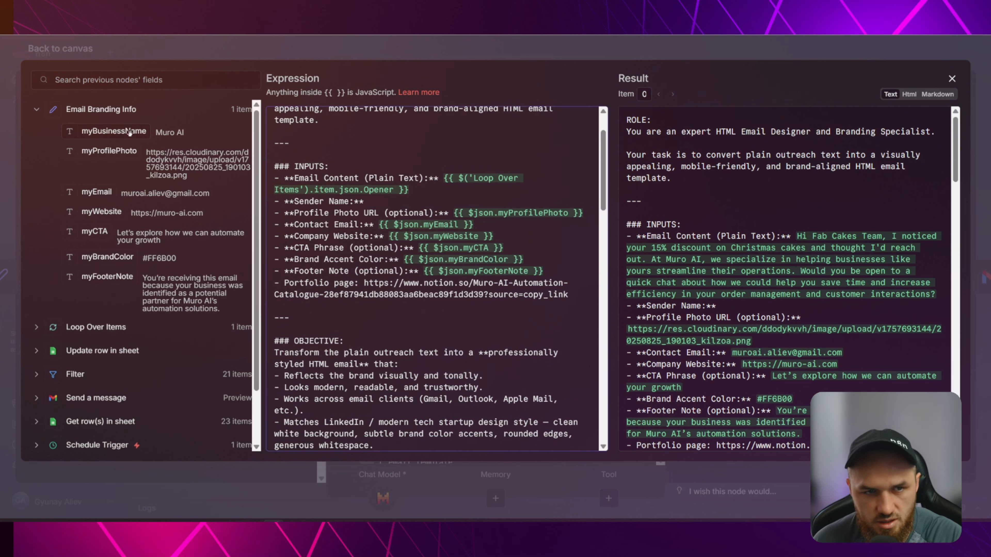
{"action": "left_click_drag", "start_coordinate": [129, 132], "coordinate": [440, 203]}
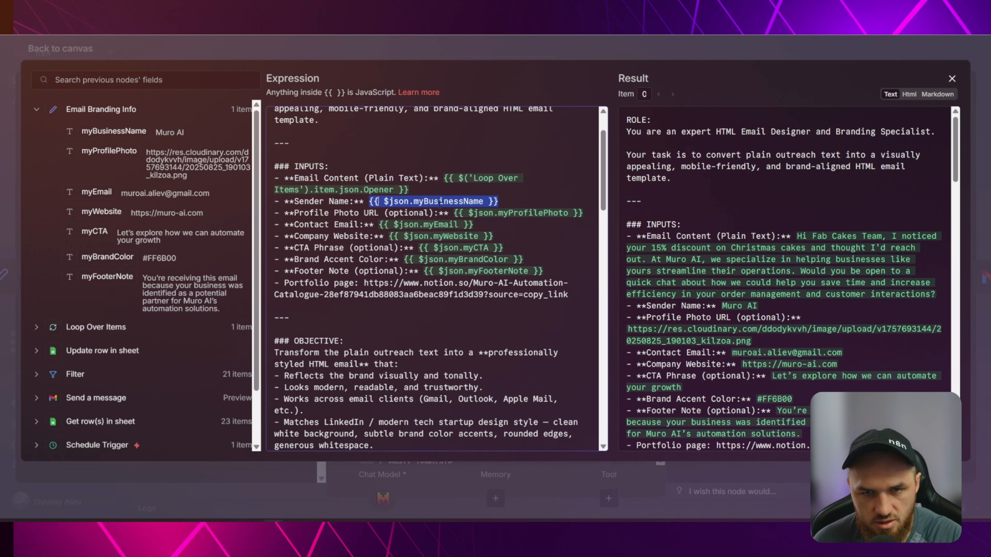
Delete the old Profile Photo URL expression, leaving that line empty.
{"action": "left_click", "coordinate": [524, 214]}
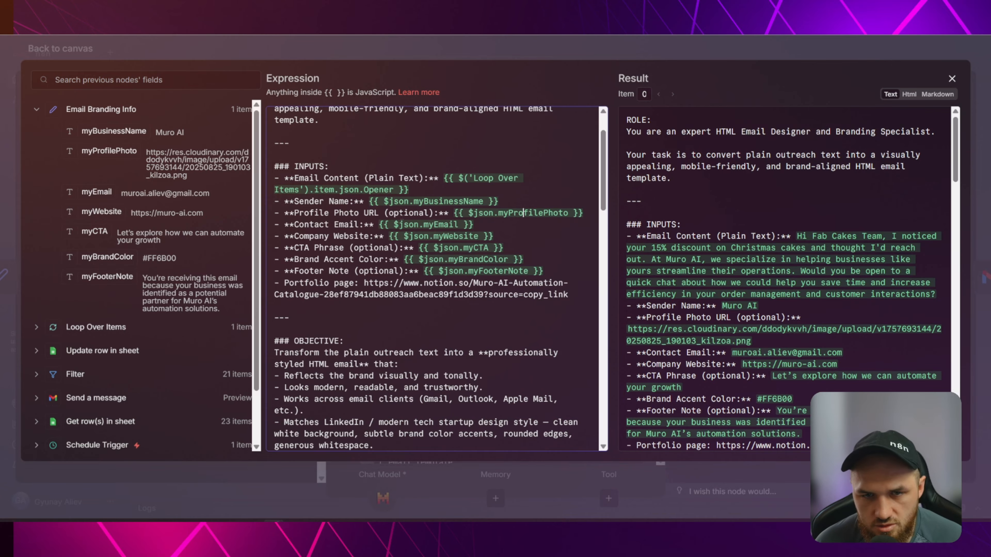
{"action": "left_click_drag", "start_coordinate": [583, 213], "coordinate": [455, 212]}
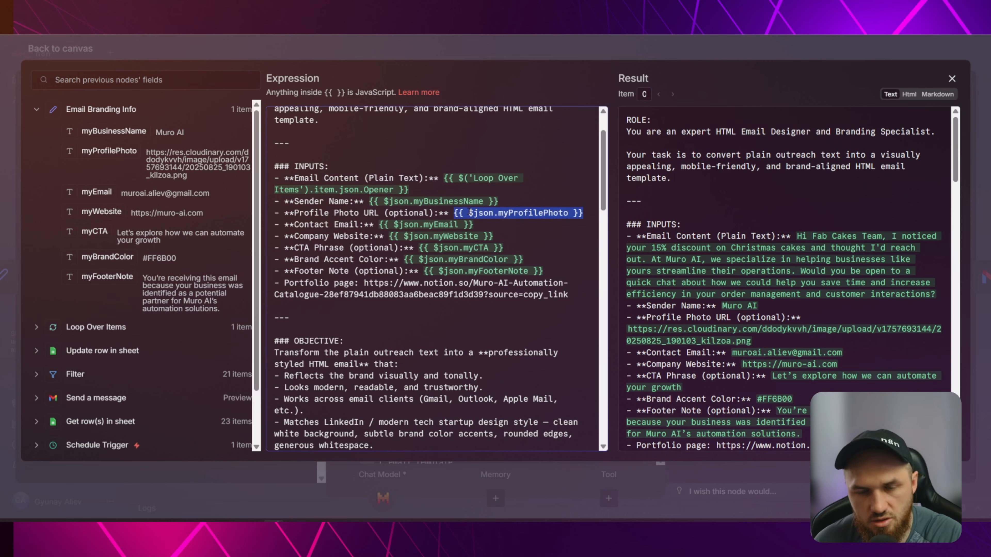
{"action": "key", "text": "BackSpace"}
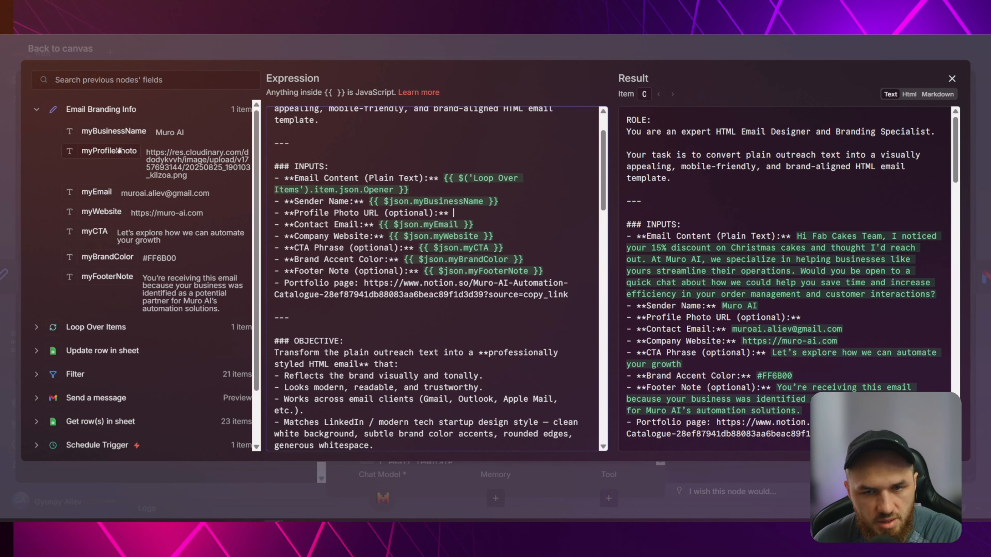
Map myProfilePhoto after 'Profile Photo URL:', review the Contact Email, Company Website and CTA Phrase mappings, and select the portfolio URL.
{"action": "left_click_drag", "start_coordinate": [109, 151], "coordinate": [455, 214]}
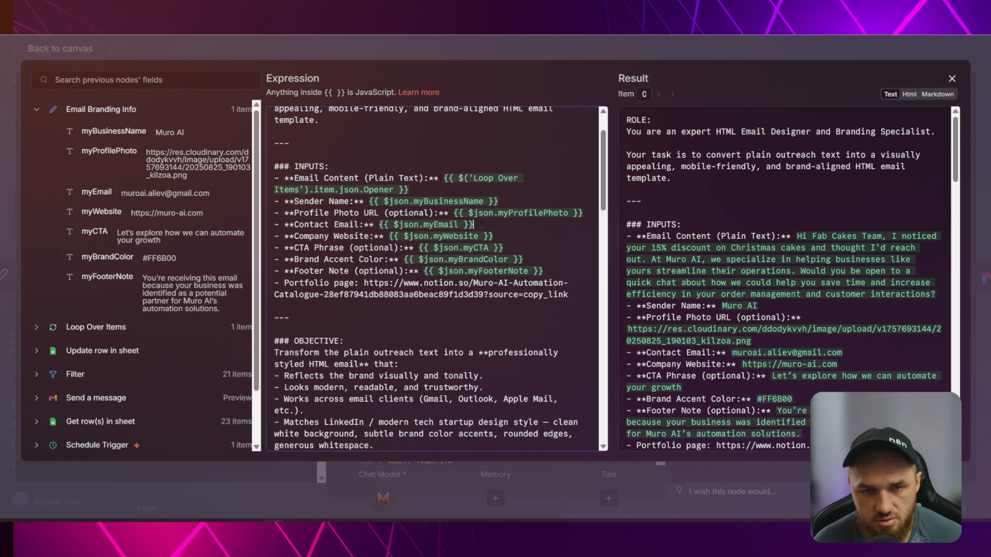
{"action": "left_click_drag", "start_coordinate": [481, 222], "coordinate": [378, 224]}
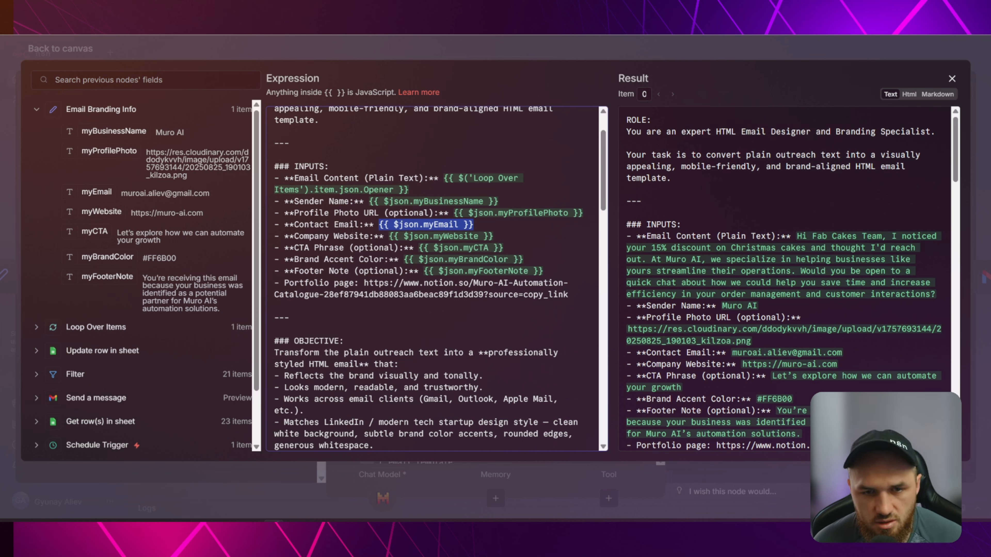
{"action": "left_click", "coordinate": [424, 237]}
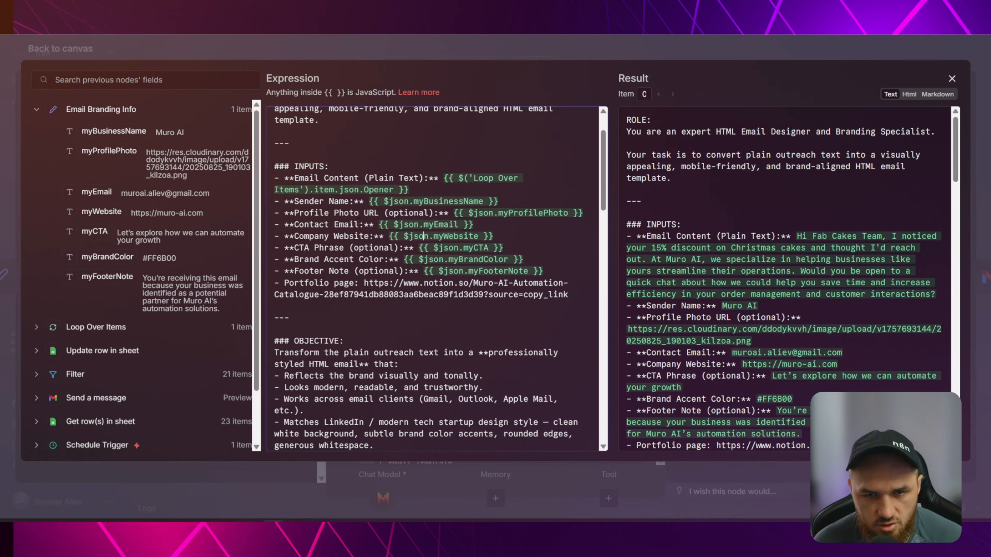
{"action": "left_click", "coordinate": [453, 247]}
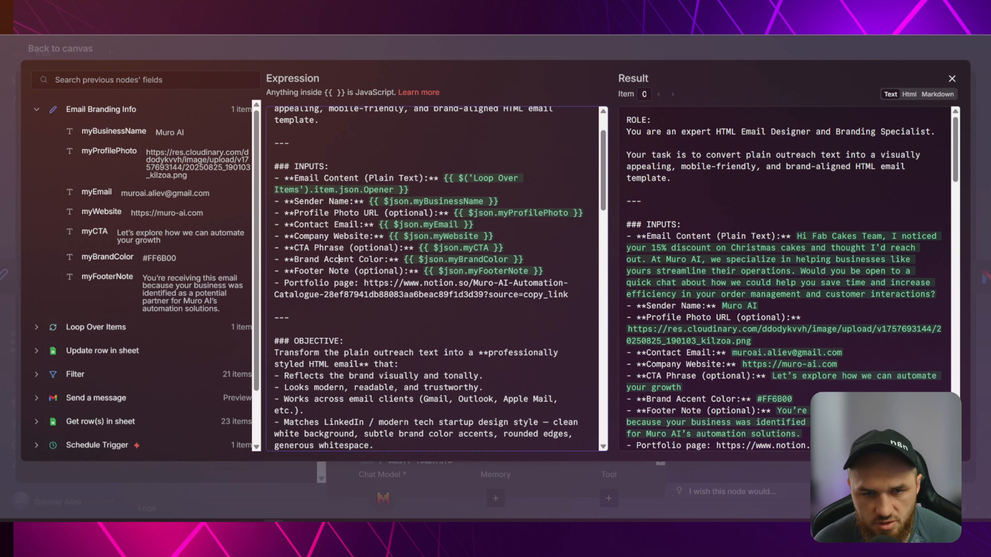
{"action": "scroll", "coordinate": [396, 259], "scroll_direction": "down", "scroll_amount": 3}
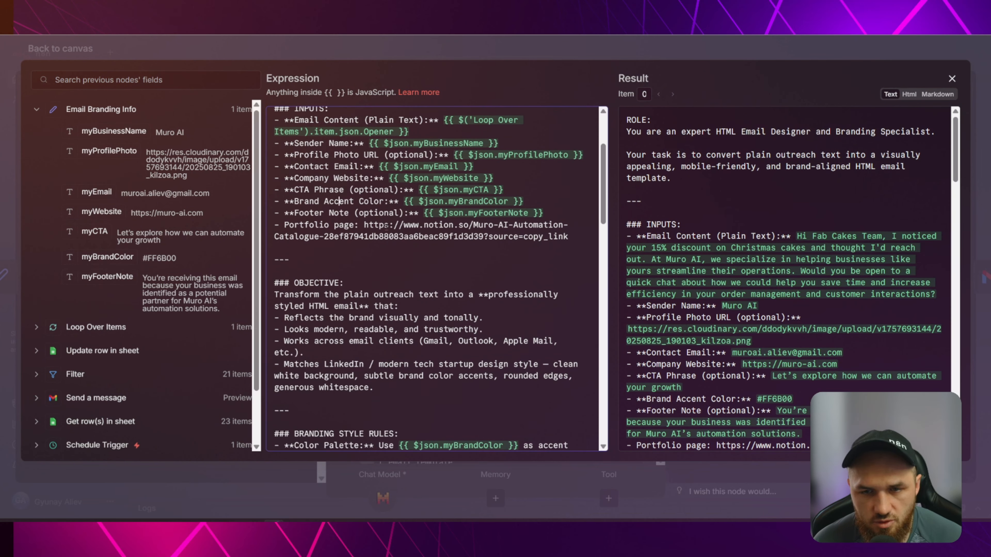
{"action": "left_click_drag", "start_coordinate": [568, 237], "coordinate": [370, 226]}
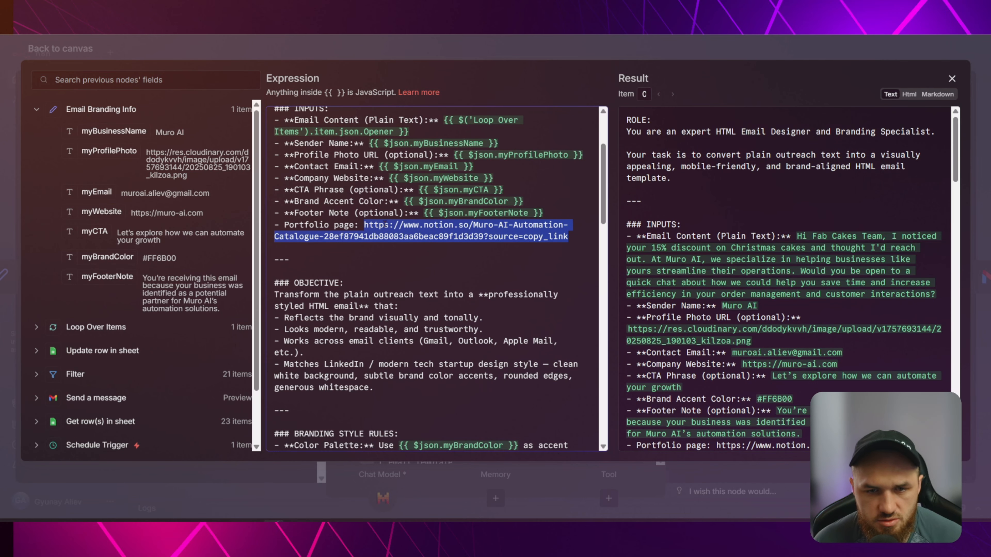
{"action": "right_click", "coordinate": [380, 226]}
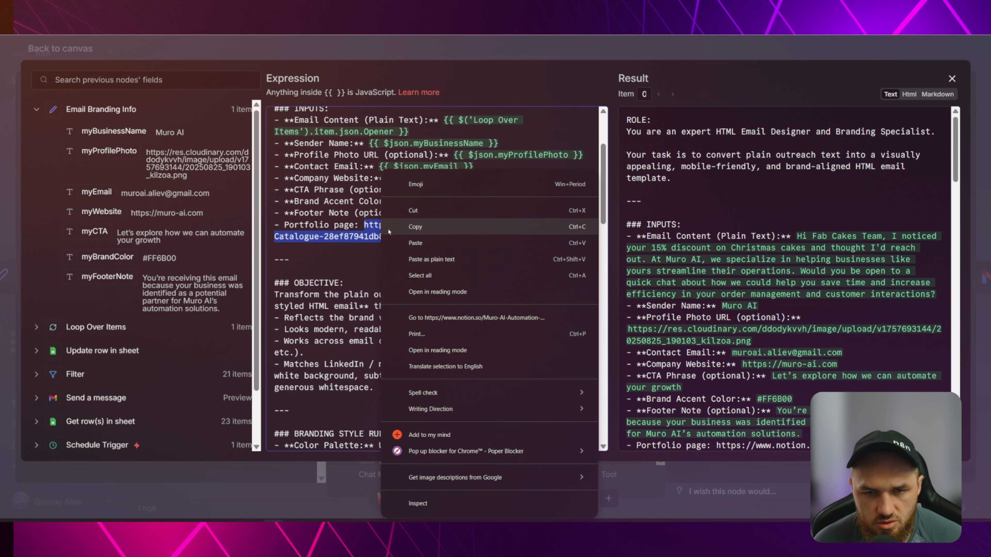
{"action": "left_click", "coordinate": [464, 316]}
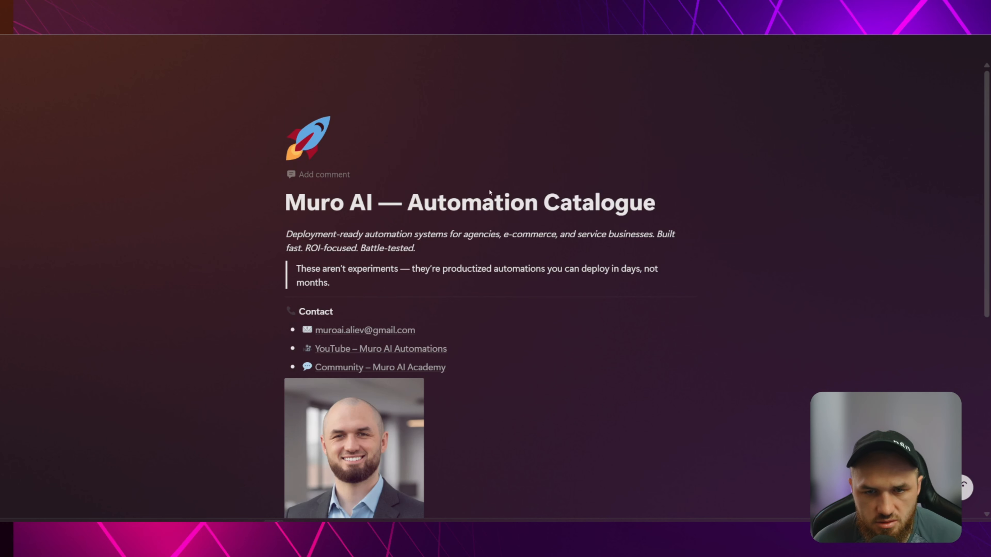
{"action": "scroll", "coordinate": [488, 188], "scroll_direction": "down", "scroll_amount": 3}
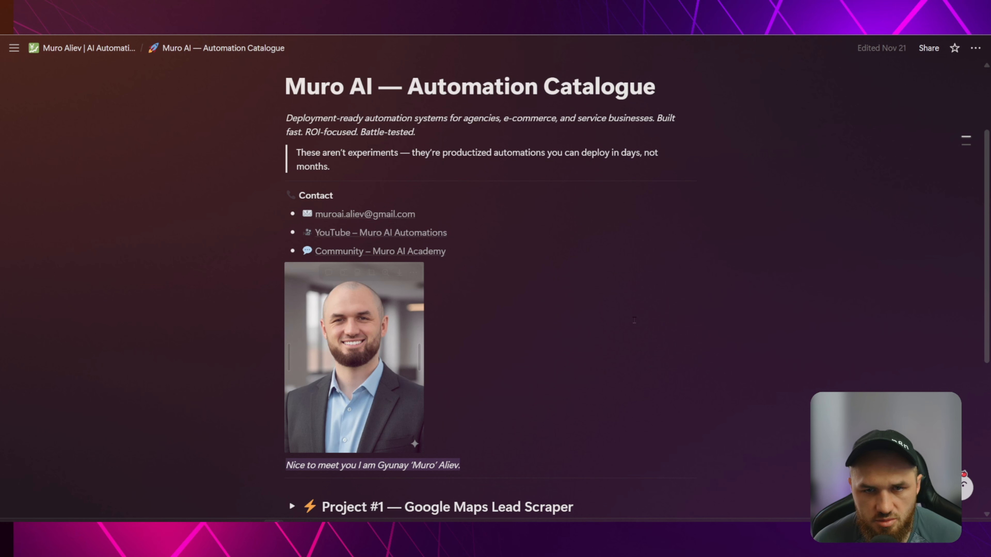
{"action": "scroll", "coordinate": [657, 181], "scroll_direction": "up", "scroll_amount": 3}
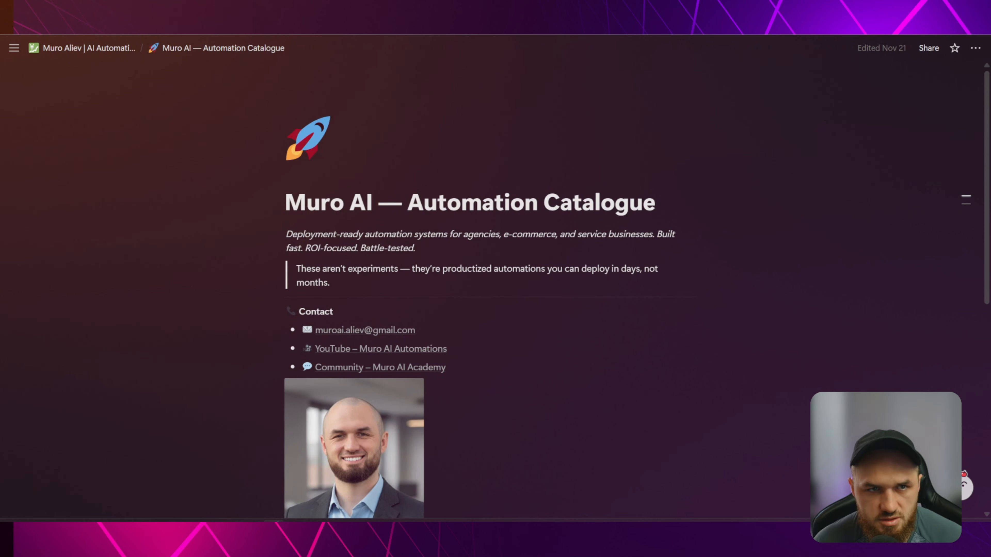
{"action": "key", "text": "ctrl+Tab"}
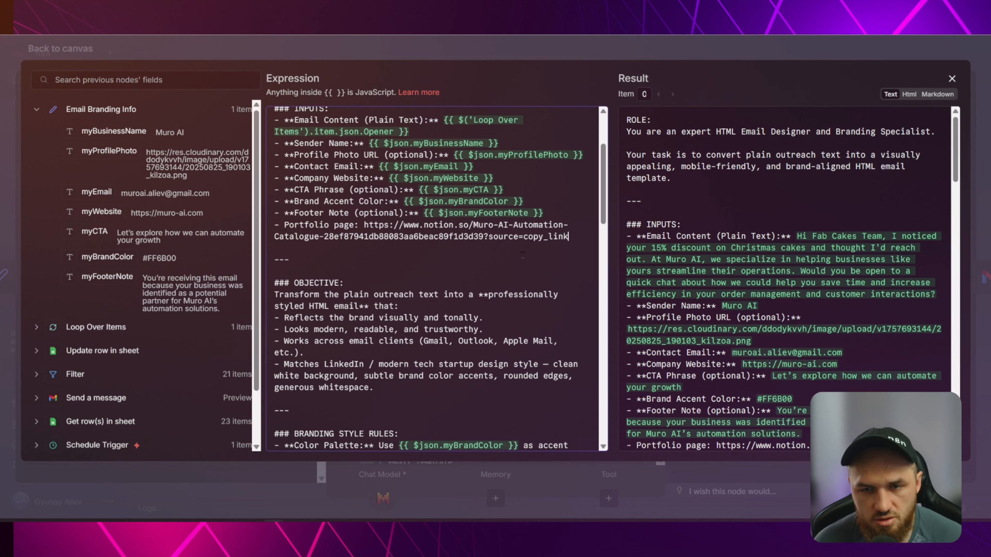
{"action": "scroll", "coordinate": [572, 174], "scroll_direction": "down", "scroll_amount": 2}
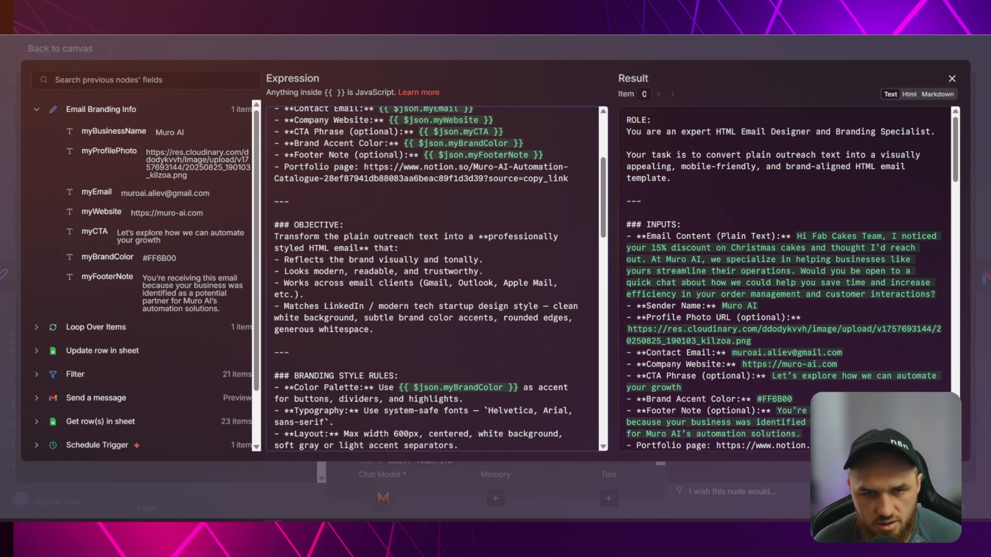
{"action": "scroll", "coordinate": [405, 179], "scroll_direction": "down", "scroll_amount": 2}
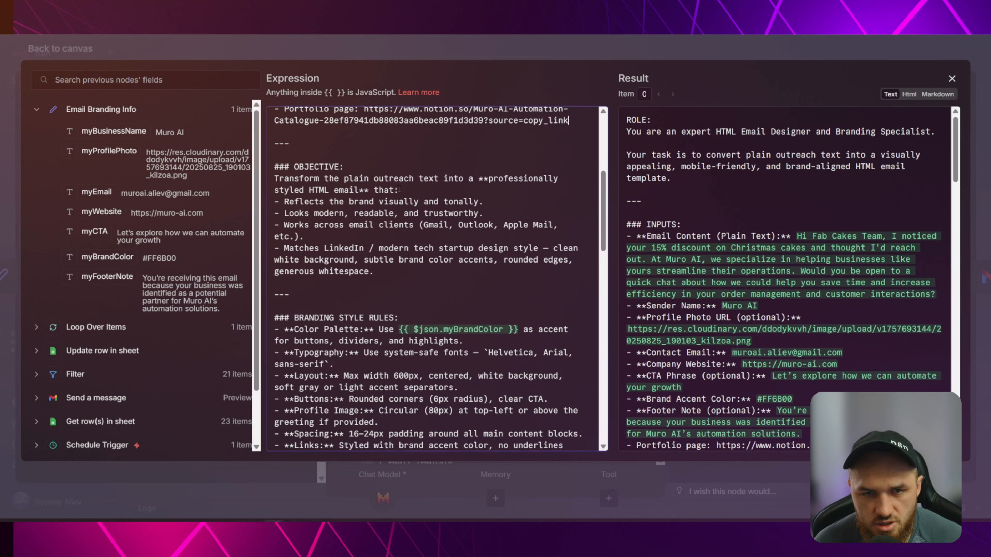
{"action": "scroll", "coordinate": [306, 157], "scroll_direction": "down", "scroll_amount": 3}
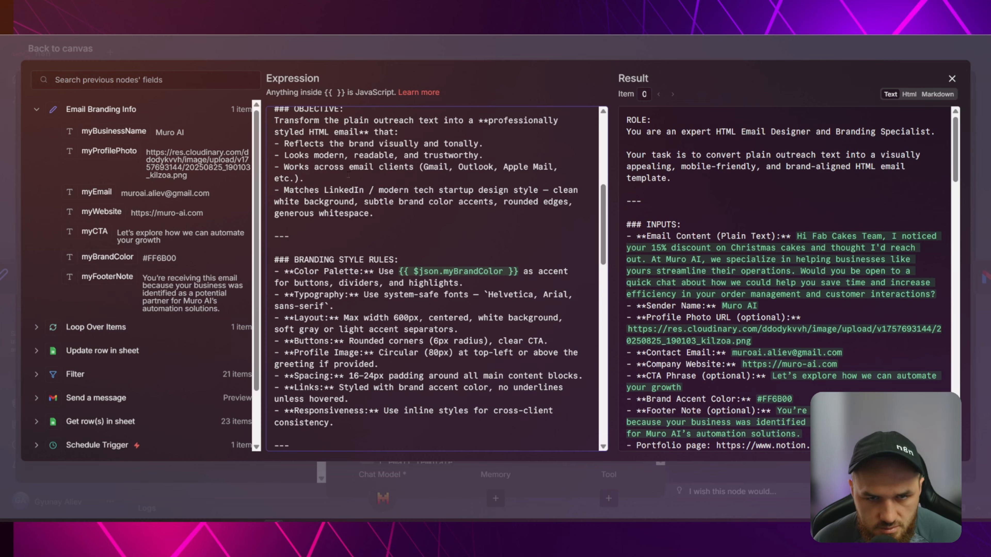
{"action": "scroll", "coordinate": [425, 221], "scroll_direction": "down", "scroll_amount": 2}
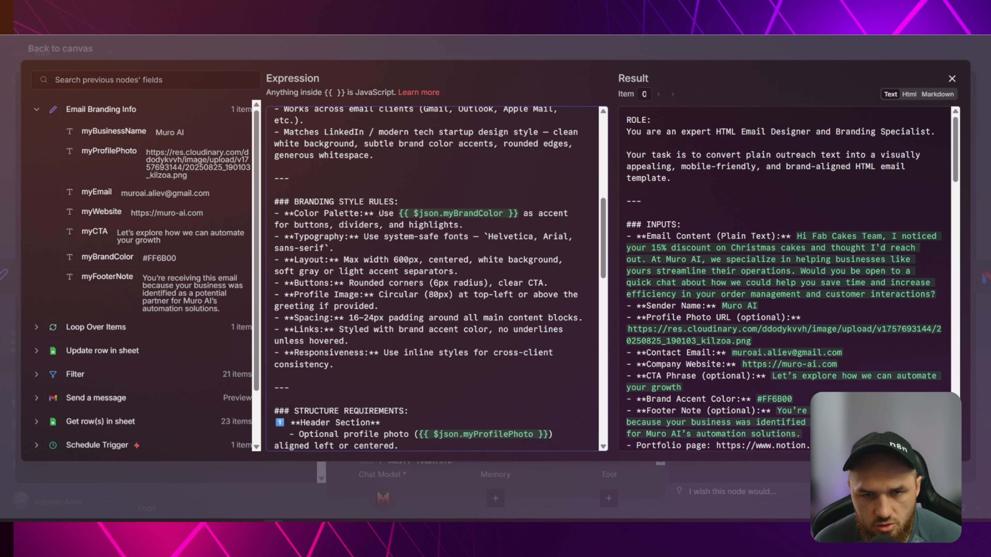
{"action": "left_click_drag", "start_coordinate": [399, 213], "coordinate": [518, 214]}
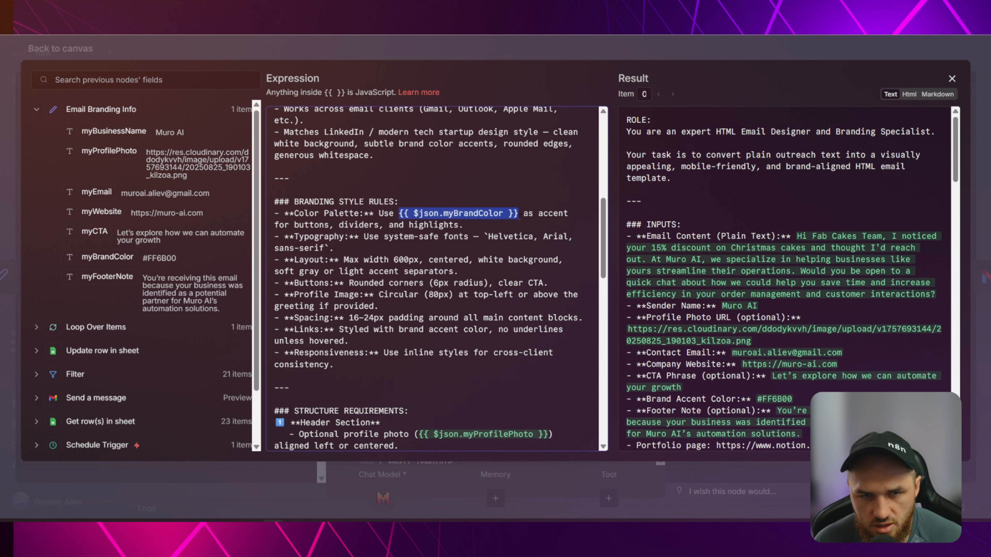
{"action": "mouse_move", "coordinate": [107, 257]}
{"action": "left_mouse_down"}
{"action": "mouse_move", "coordinate": [379, 240]}
{"action": "mouse_move", "coordinate": [427, 226]}
{"action": "mouse_move", "coordinate": [218, 238]}
{"action": "mouse_move", "coordinate": [122, 260]}
{"action": "left_mouse_up"}
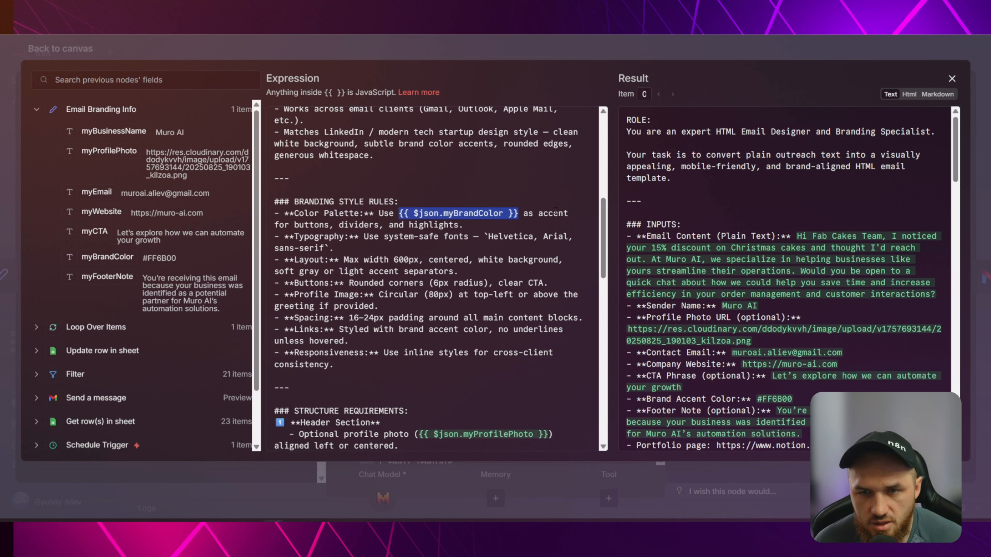
{"action": "left_click", "coordinate": [542, 214]}
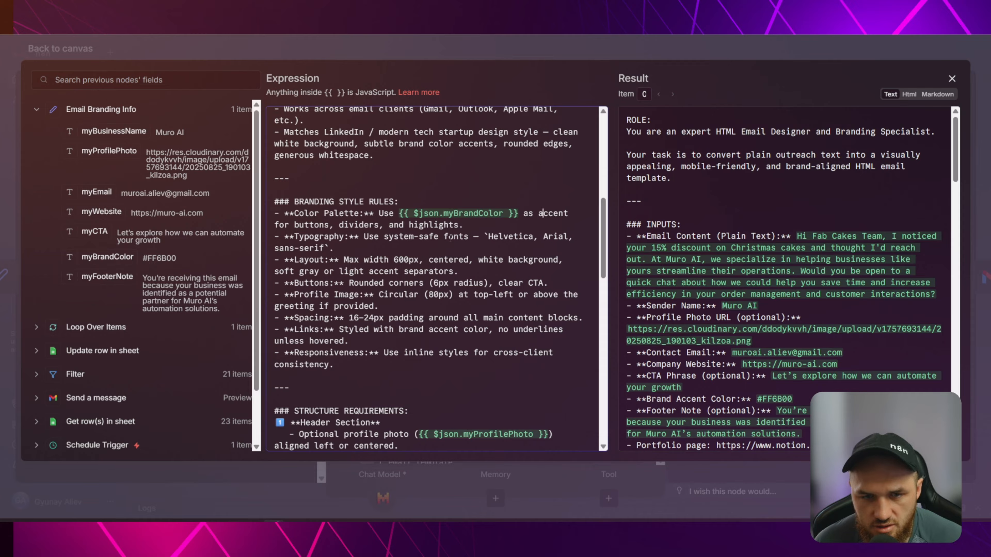
{"action": "scroll", "coordinate": [450, 239], "scroll_direction": "down", "scroll_amount": 2}
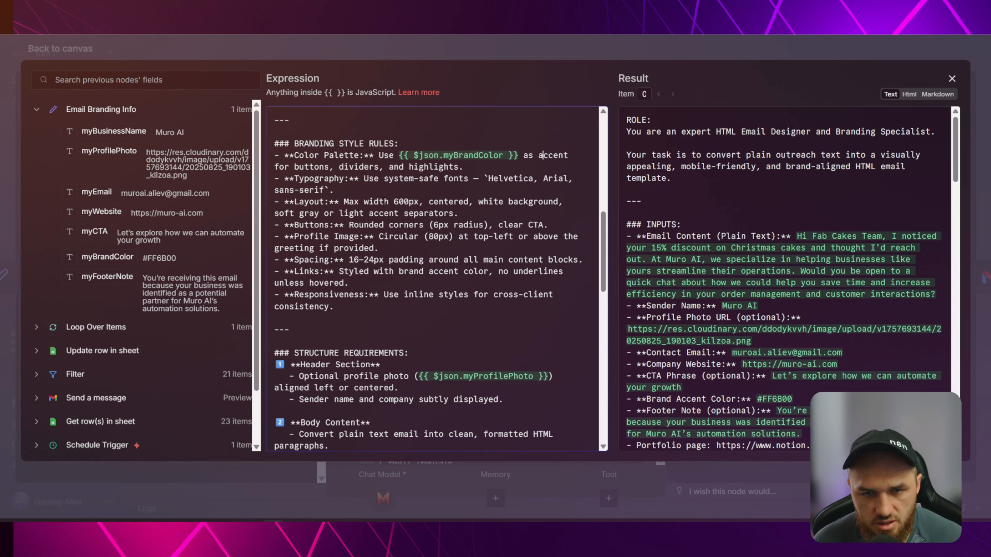
{"action": "left_click", "coordinate": [540, 156]}
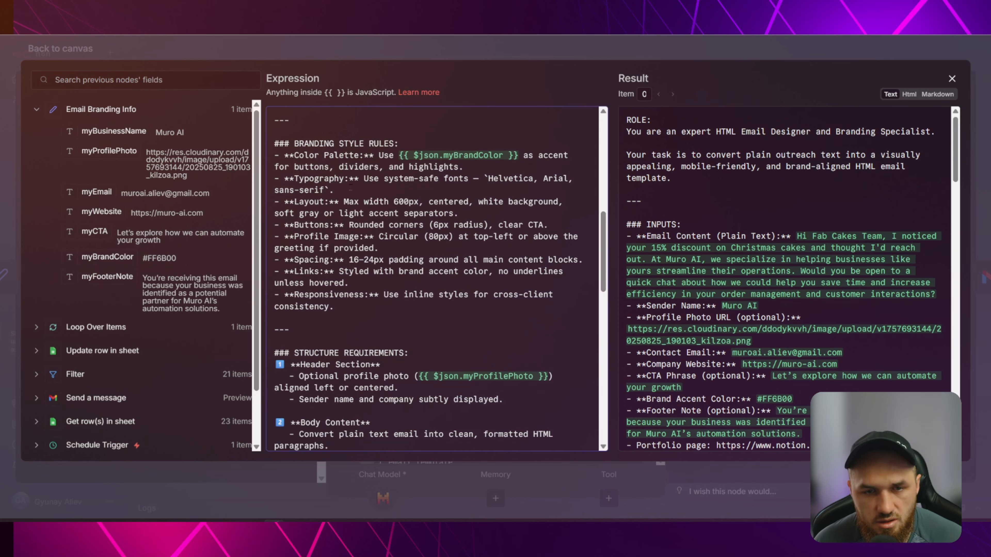
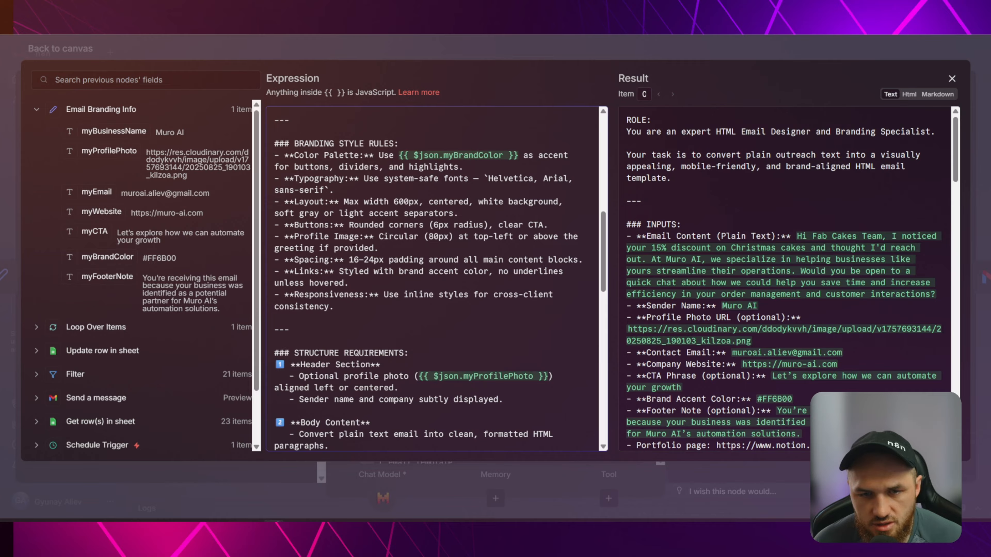
Replace 'Circular' with 'rectangluar' in the 80px Profile Image rule of the prompt.
{"action": "left_click_drag", "start_coordinate": [417, 235], "coordinate": [379, 236]}
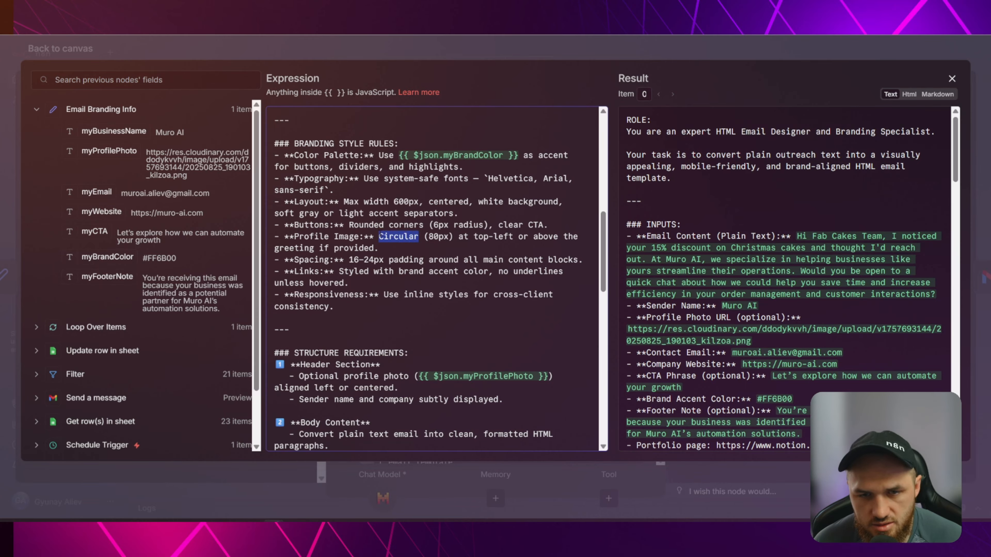
{"action": "type", "text": "rectangluar"}
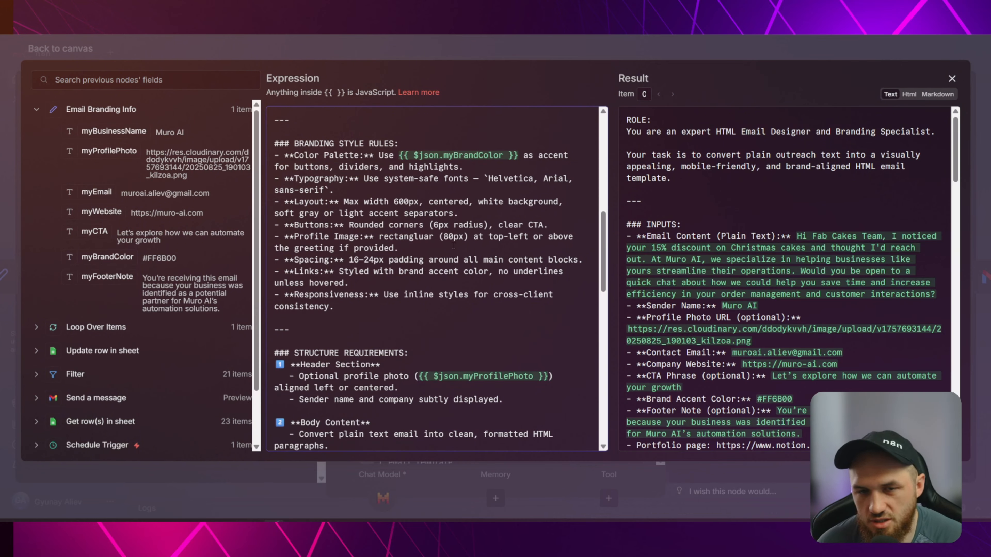
{"action": "left_click", "coordinate": [381, 236]}
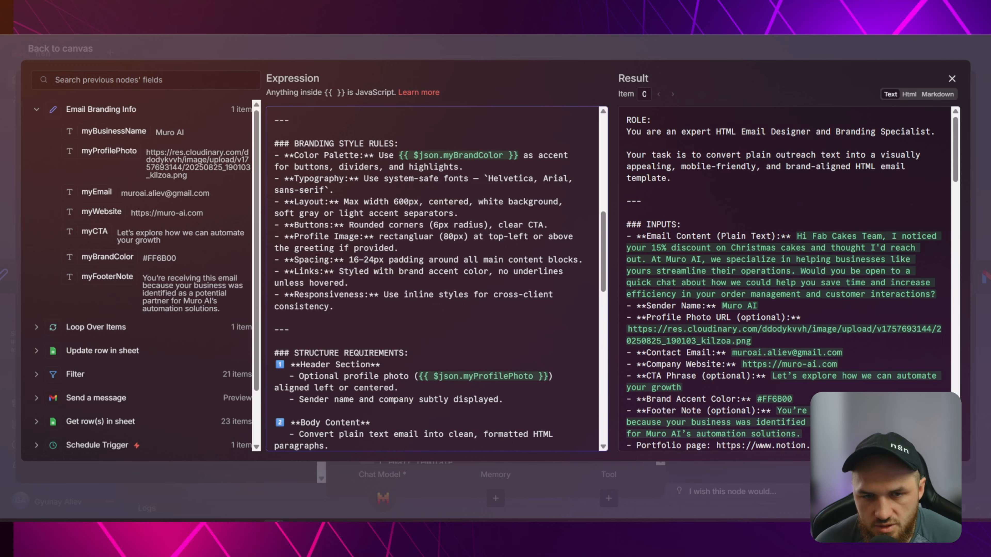
{"action": "scroll", "coordinate": [347, 196], "scroll_direction": "down", "scroll_amount": 3}
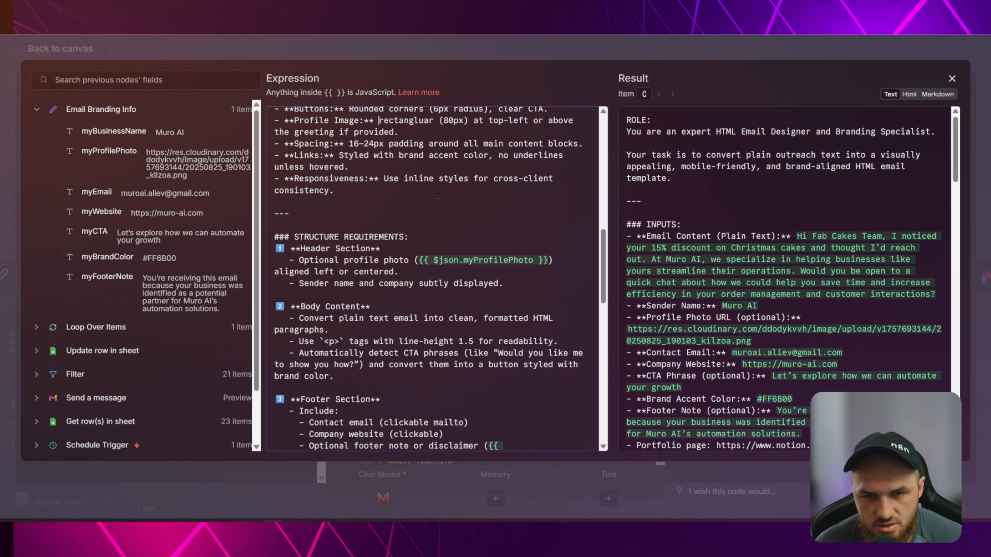
{"action": "scroll", "coordinate": [438, 196], "scroll_direction": "down", "scroll_amount": 2}
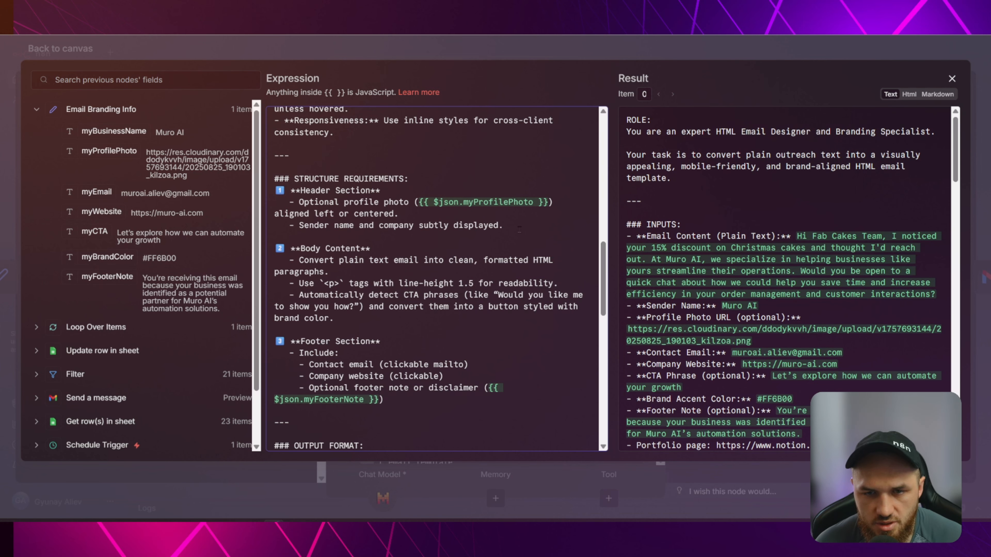
{"action": "scroll", "coordinate": [507, 190], "scroll_direction": "down", "scroll_amount": 2}
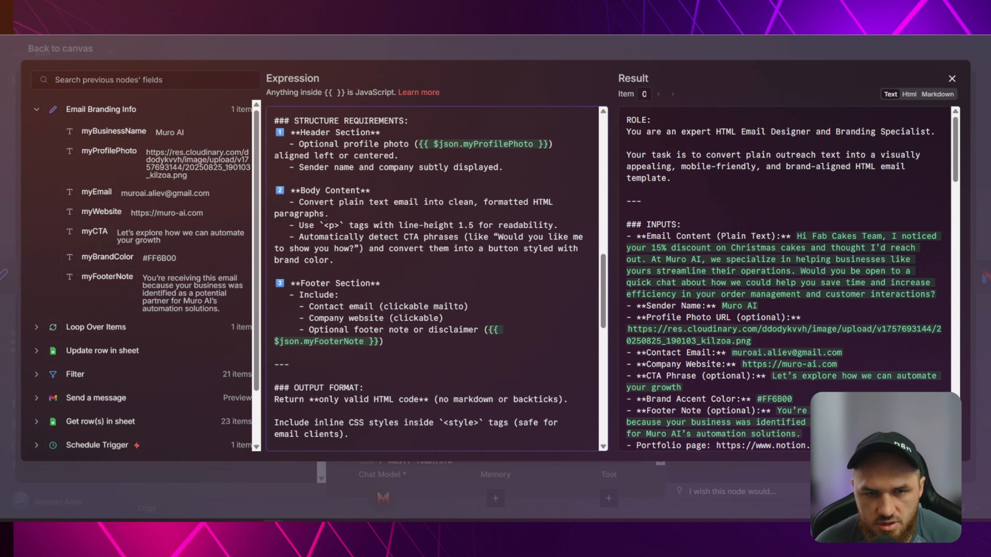
{"action": "scroll", "coordinate": [543, 266], "scroll_direction": "down", "scroll_amount": 5}
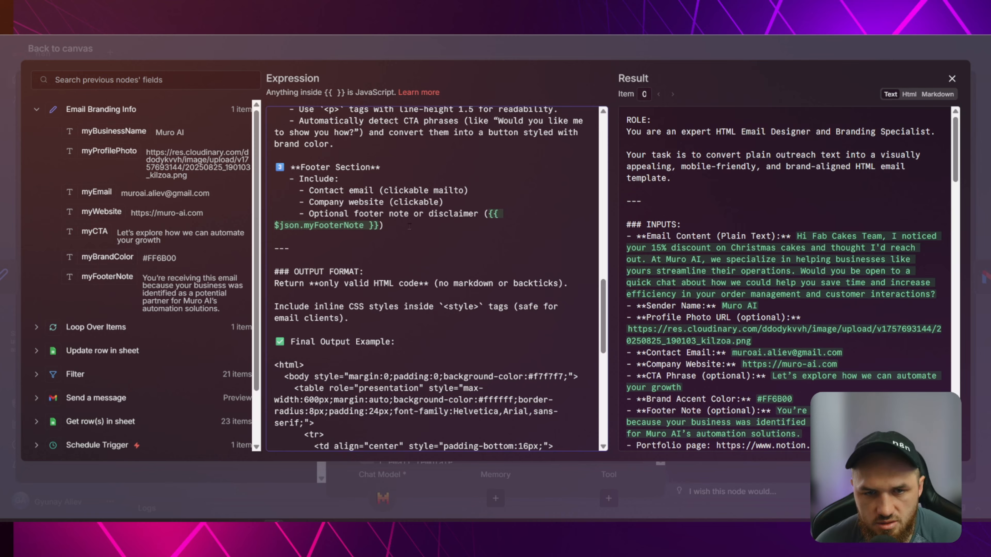
Add a footer line '- My automation portfolio' with the pasted Notion portfolio page URL.
{"action": "key", "text": "Return"}
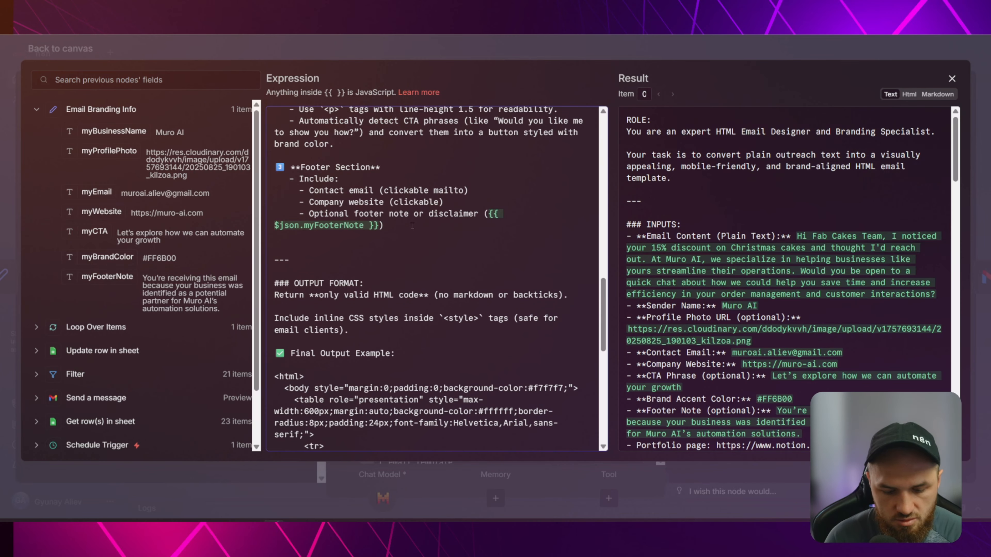
{"action": "type", "text": "-"}
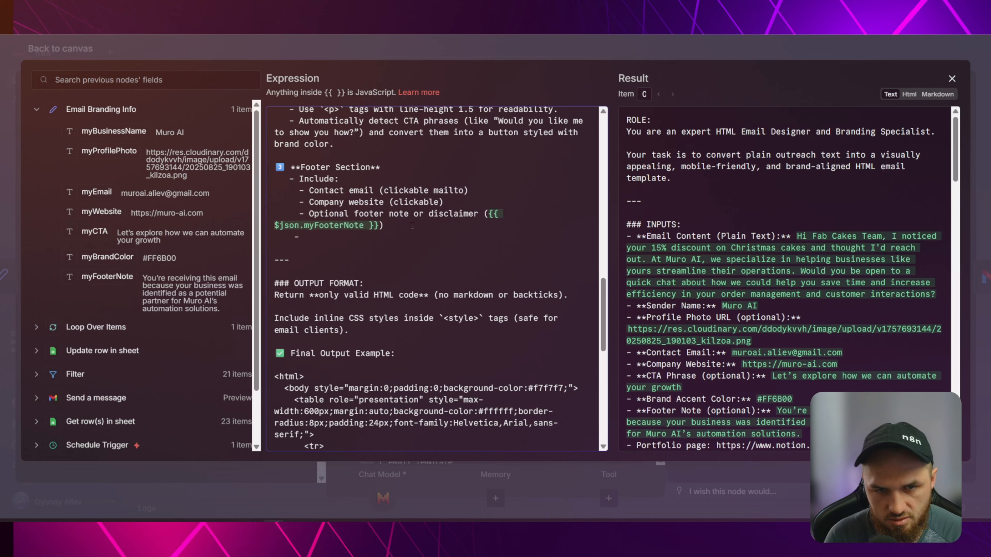
{"action": "key", "text": "BackSpace"}
{"action": "type", "text": "- My "}
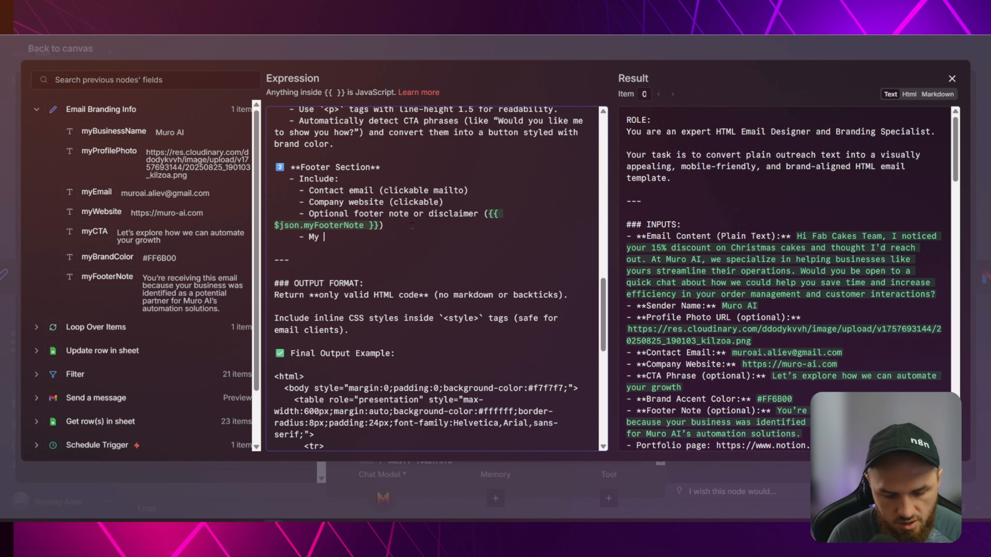
{"action": "type", "text": "automation portfolio"}
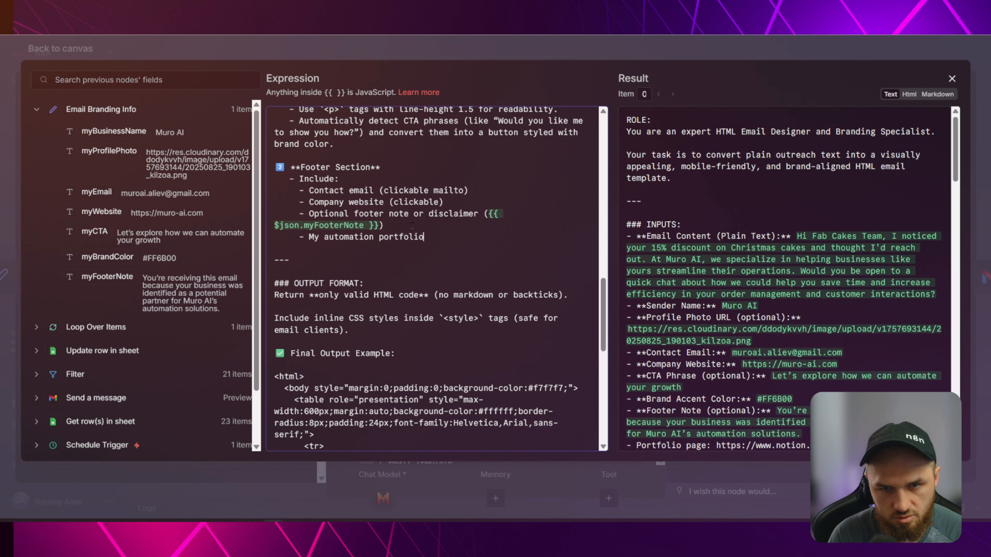
{"action": "scroll", "coordinate": [413, 226], "scroll_direction": "up", "scroll_amount": 15}
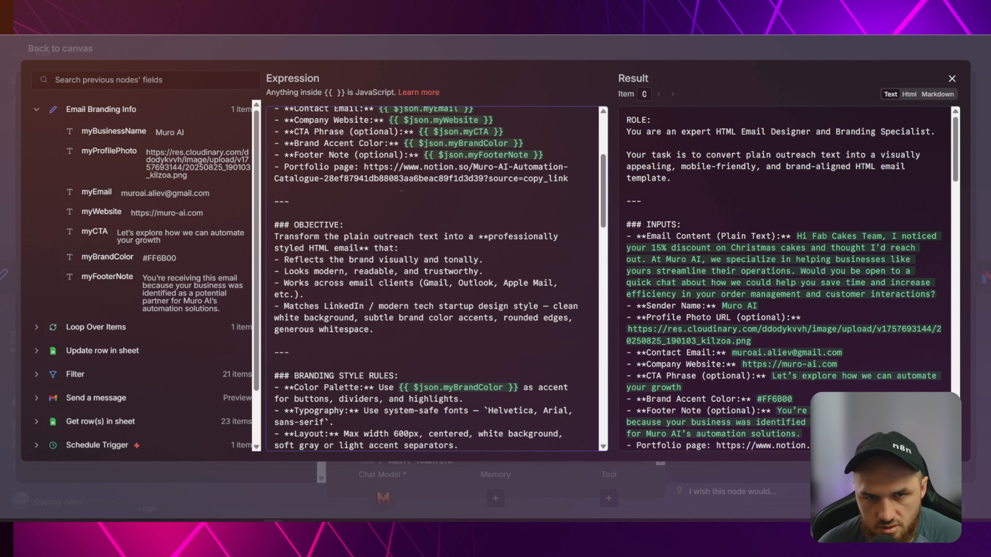
{"action": "left_click_drag", "start_coordinate": [364, 166], "coordinate": [570, 180]}
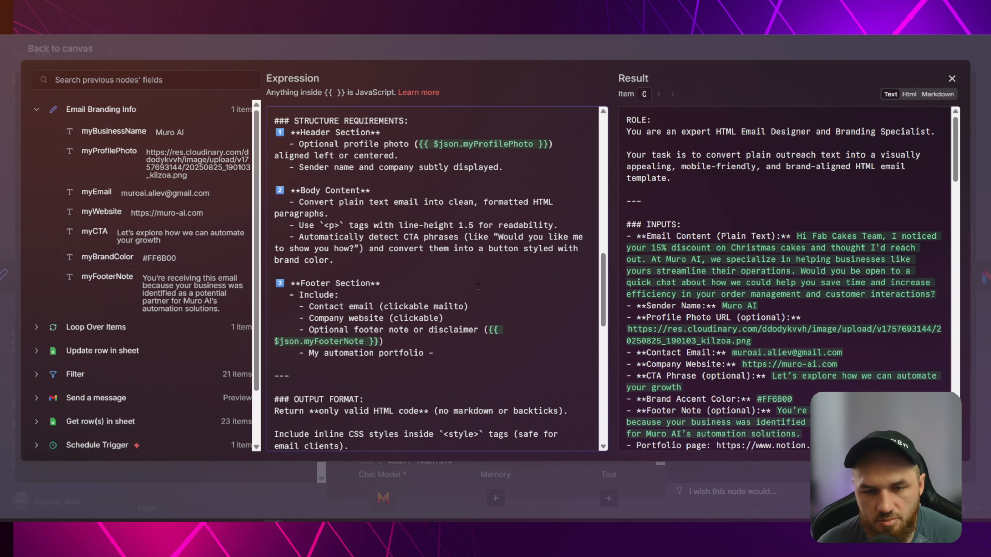
{"action": "scroll", "coordinate": [449, 296], "scroll_direction": "down", "scroll_amount": 2}
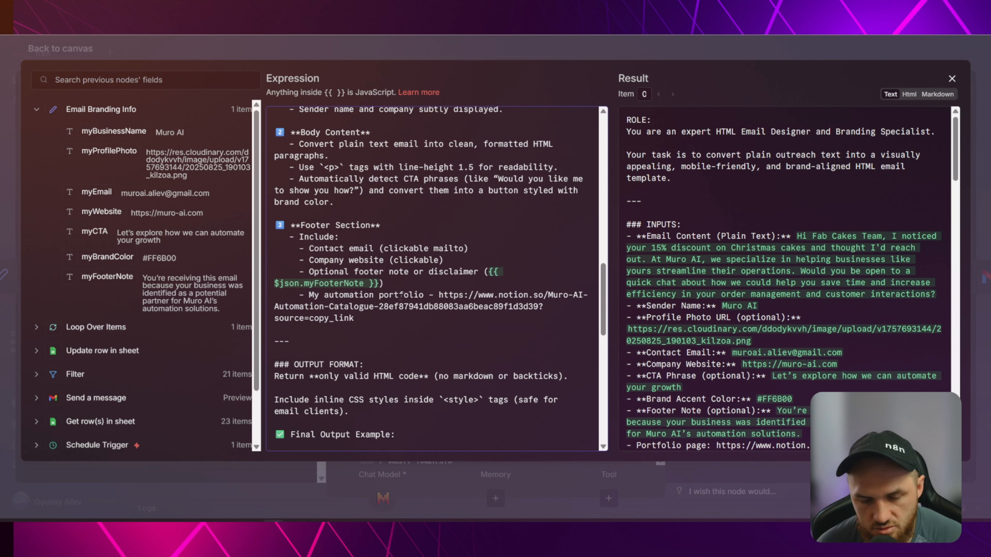
{"action": "scroll", "coordinate": [415, 272], "scroll_direction": "down", "scroll_amount": 4}
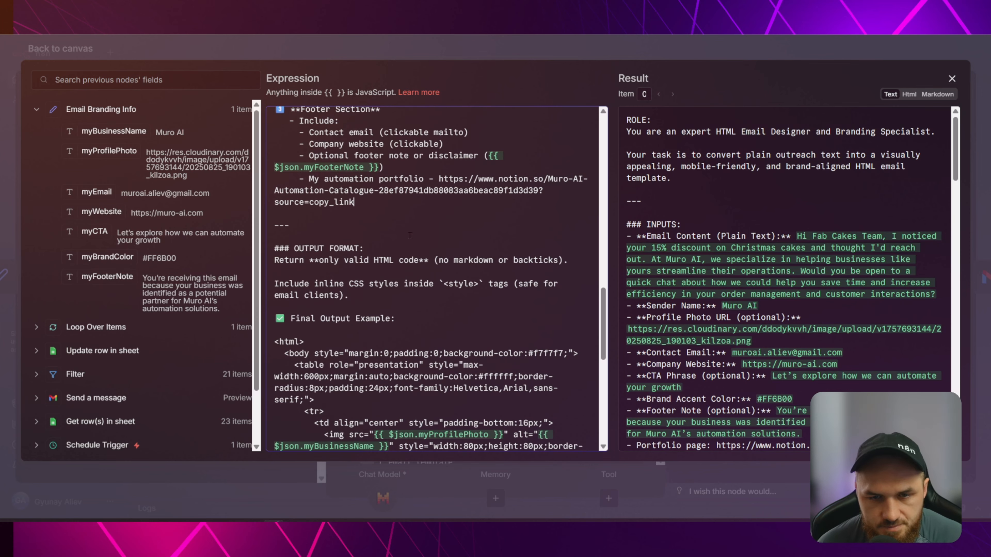
{"action": "scroll", "coordinate": [410, 235], "scroll_direction": "down", "scroll_amount": 2}
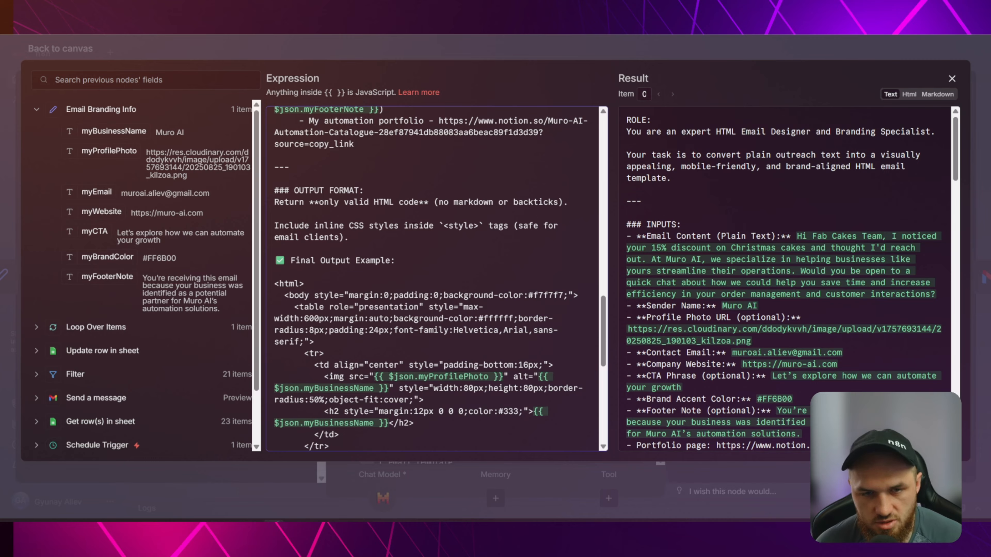
Review the example's profile photo and paragraph placeholders, then select everything from </html> to <html>.
{"action": "scroll", "coordinate": [437, 278], "scroll_direction": "down", "scroll_amount": 2}
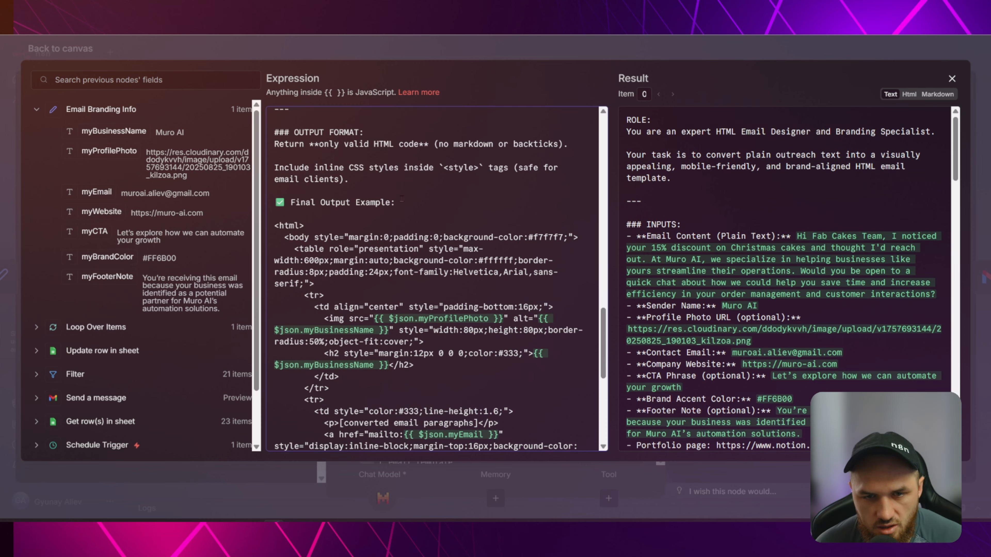
{"action": "left_click_drag", "start_coordinate": [274, 225], "coordinate": [487, 246]}
{"action": "left_click", "coordinate": [374, 202]}
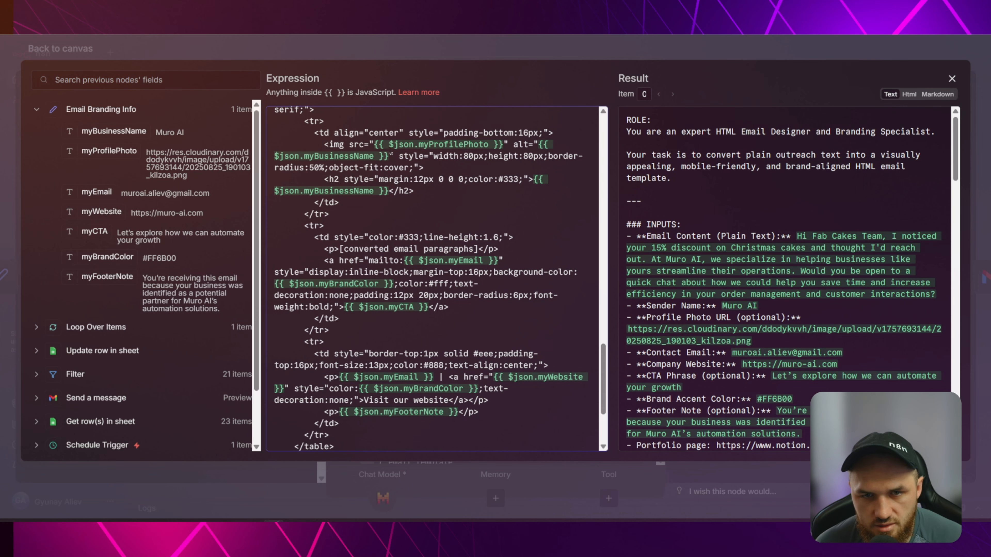
{"action": "scroll", "coordinate": [375, 214], "scroll_direction": "up", "scroll_amount": 3}
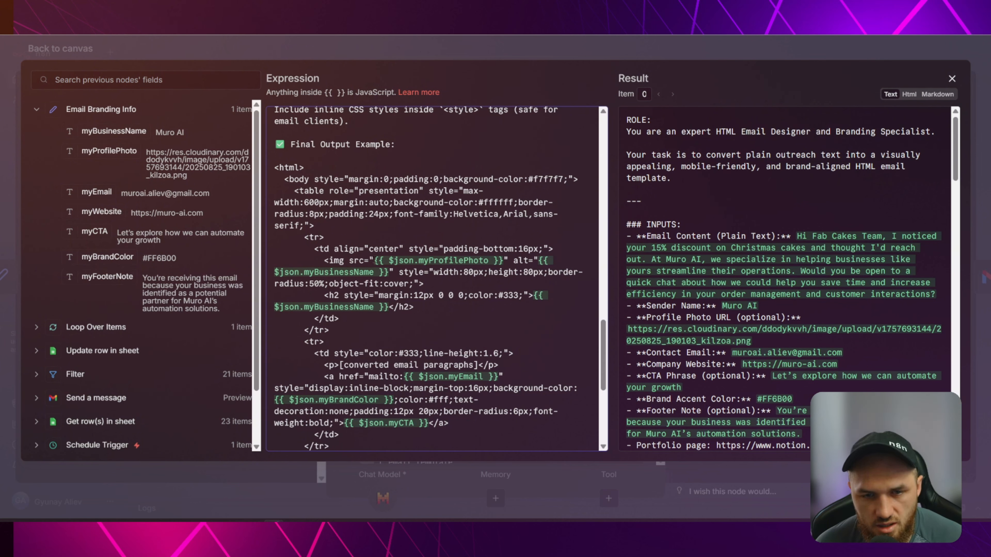
{"action": "mouse_move", "coordinate": [374, 261]}
{"action": "left_mouse_down"}
{"action": "mouse_move", "coordinate": [453, 249]}
{"action": "mouse_move", "coordinate": [540, 261]}
{"action": "mouse_move", "coordinate": [425, 284]}
{"action": "mouse_move", "coordinate": [386, 283]}
{"action": "mouse_move", "coordinate": [385, 272]}
{"action": "left_mouse_up"}
{"action": "left_click", "coordinate": [418, 260]}
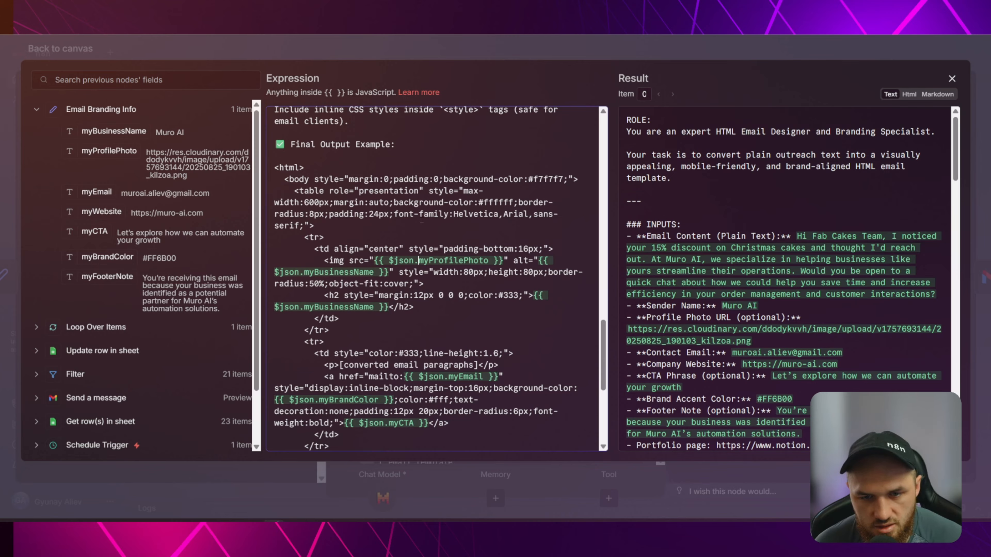
{"action": "scroll", "coordinate": [440, 229], "scroll_direction": "down", "scroll_amount": 2}
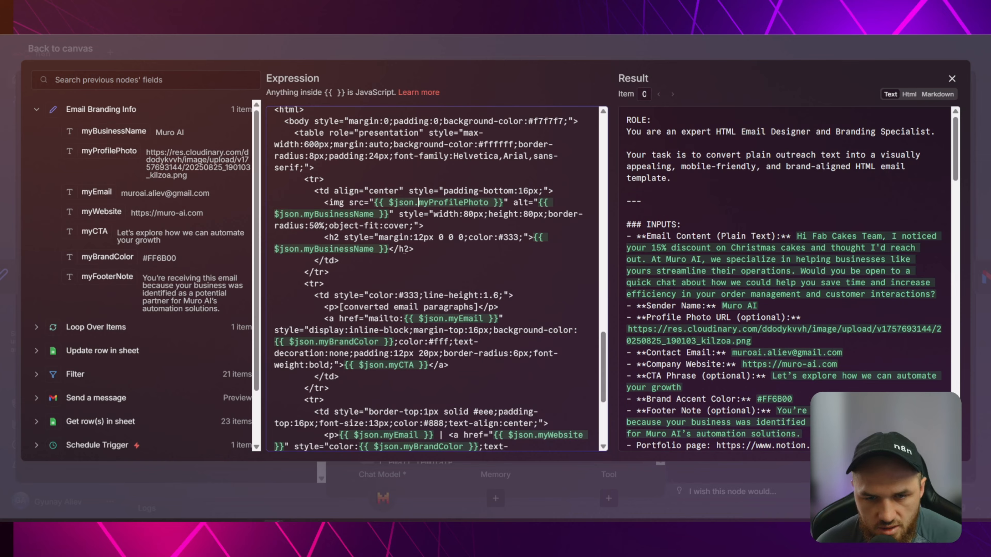
{"action": "scroll", "coordinate": [405, 251], "scroll_direction": "down", "scroll_amount": 5}
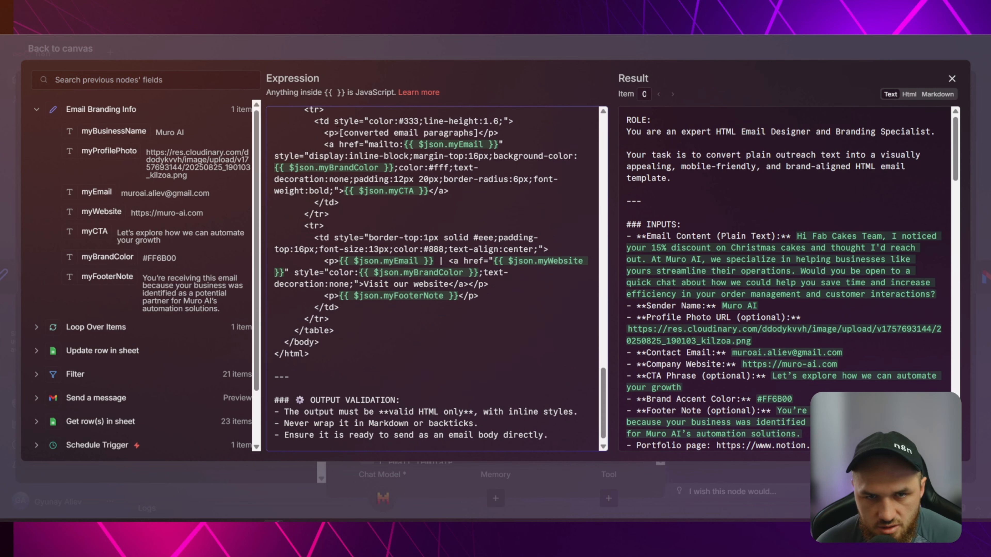
{"action": "left_click_drag", "start_coordinate": [339, 132], "coordinate": [474, 132]}
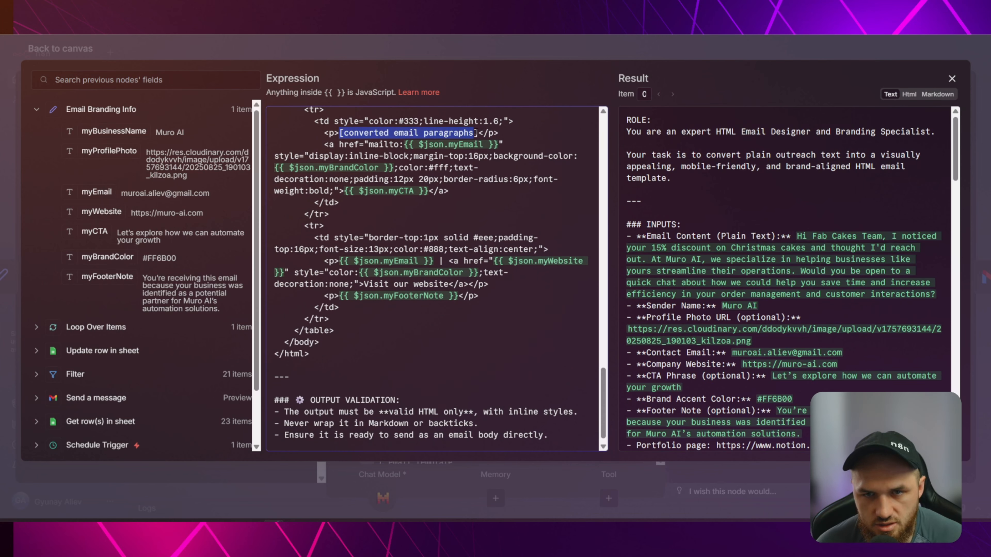
{"action": "left_click", "coordinate": [418, 168]}
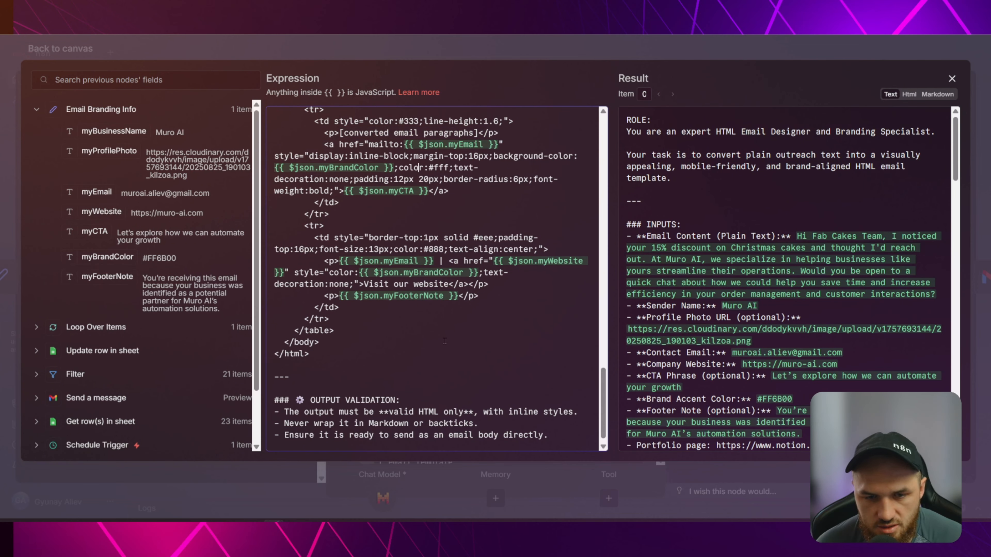
{"action": "scroll", "coordinate": [450, 333], "scroll_direction": "down", "scroll_amount": 1}
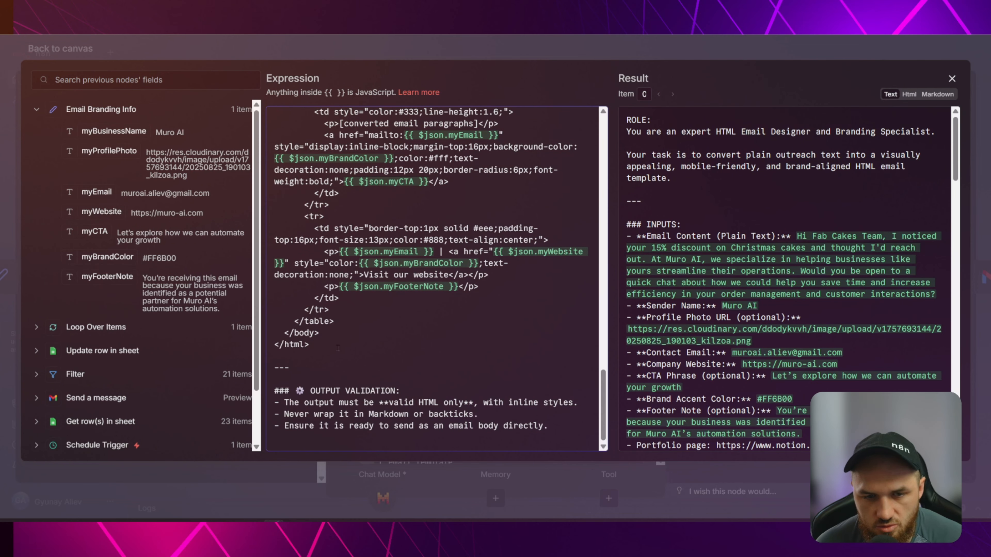
{"action": "left_click_drag", "start_coordinate": [338, 348], "coordinate": [273, 215]}
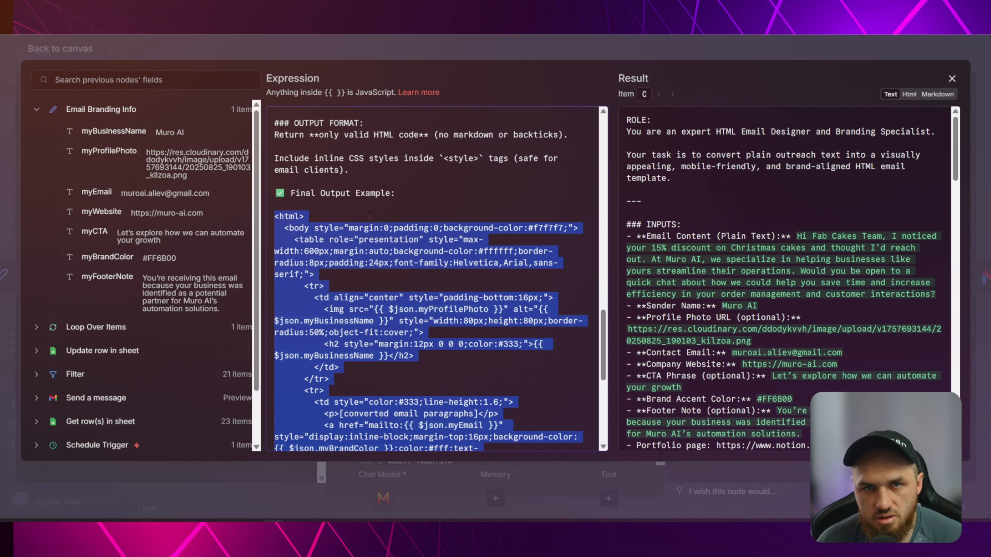
{"action": "scroll", "coordinate": [389, 204], "scroll_direction": "down", "scroll_amount": 3}
{"action": "scroll", "coordinate": [406, 170], "scroll_direction": "down", "scroll_amount": 4}
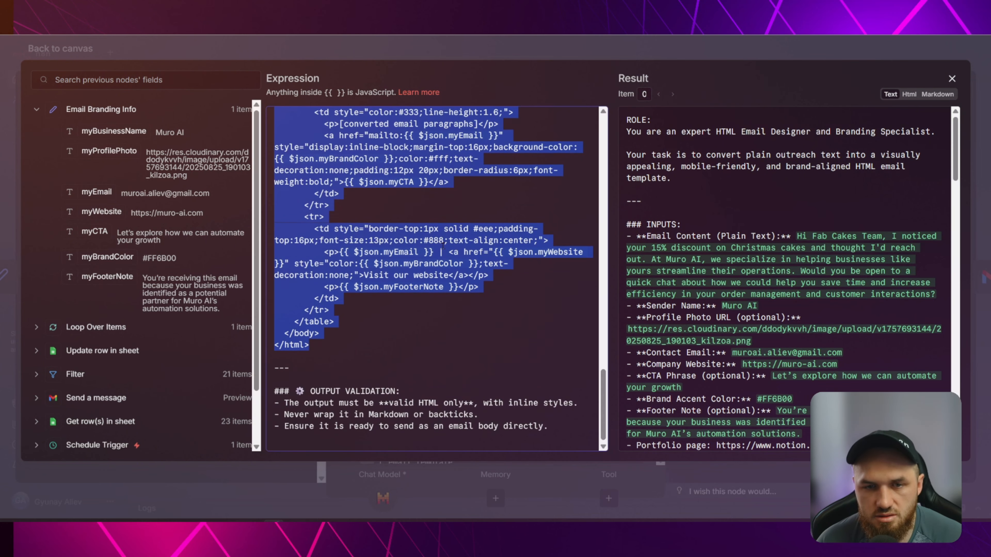
{"action": "scroll", "coordinate": [457, 214], "scroll_direction": "up", "scroll_amount": 3}
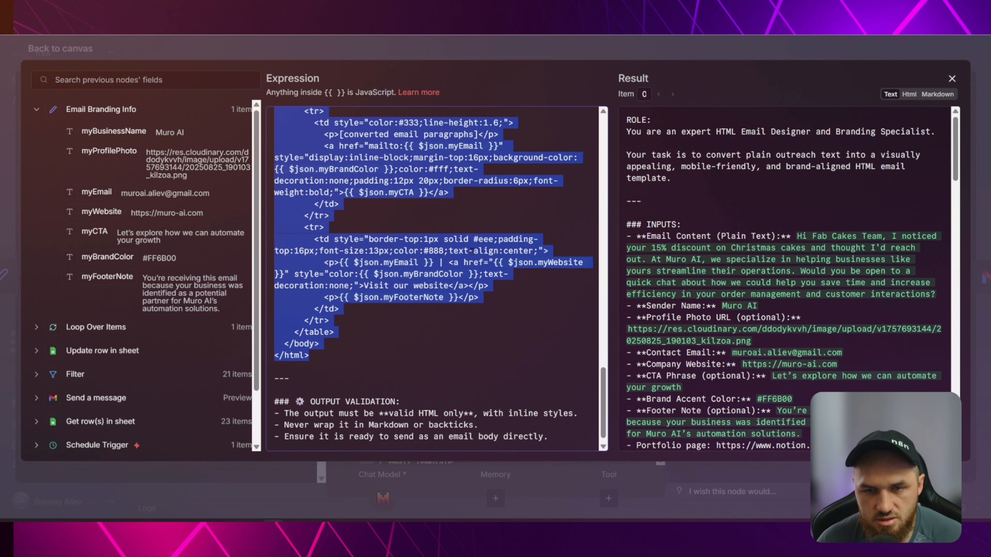
{"action": "scroll", "coordinate": [456, 235], "scroll_direction": "down", "scroll_amount": 3}
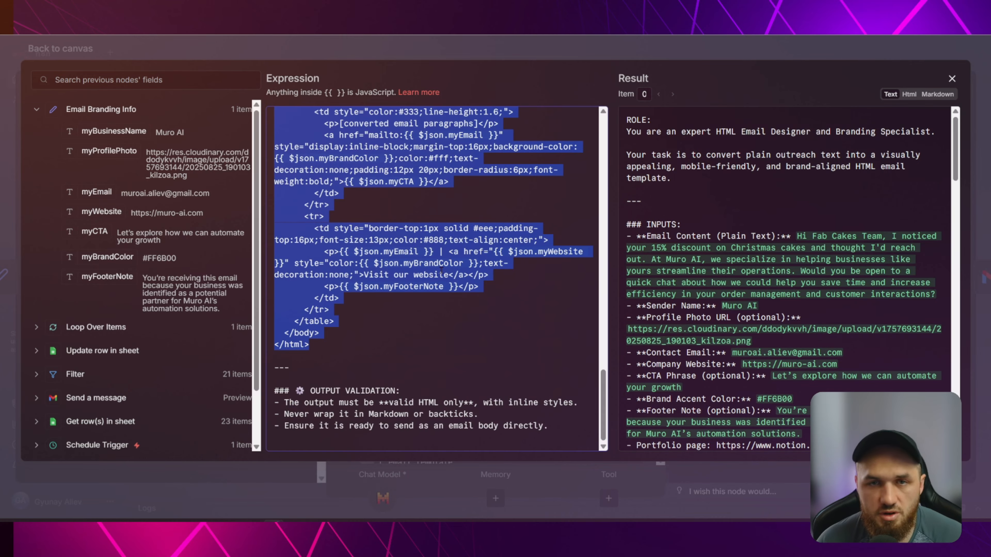
{"action": "scroll", "coordinate": [332, 170], "scroll_direction": "up", "scroll_amount": 3}
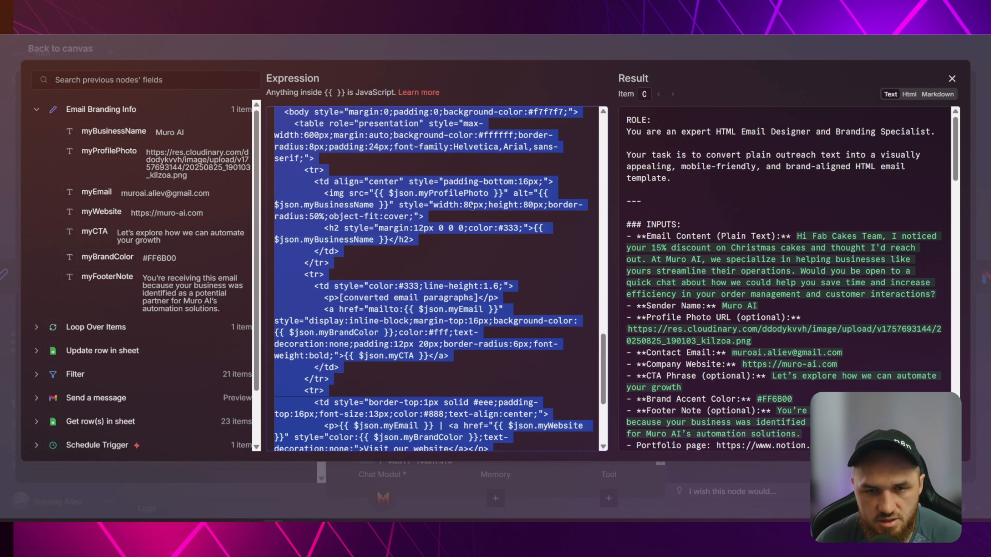
{"action": "scroll", "coordinate": [375, 187], "scroll_direction": "up", "scroll_amount": 4}
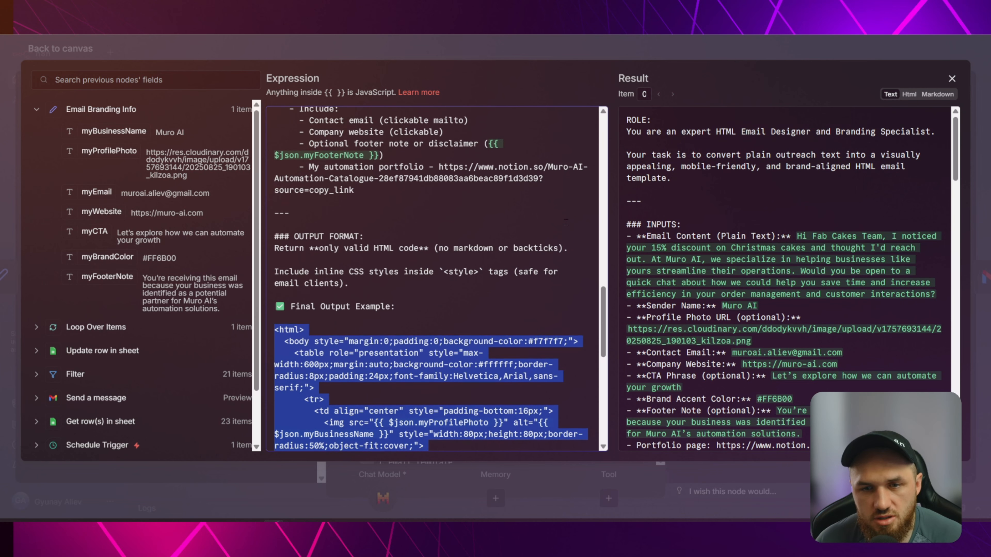
{"action": "scroll", "coordinate": [450, 240], "scroll_direction": "down", "scroll_amount": 3}
{"action": "left_click", "coordinate": [449, 240]}
{"action": "double_click", "coordinate": [416, 252]}
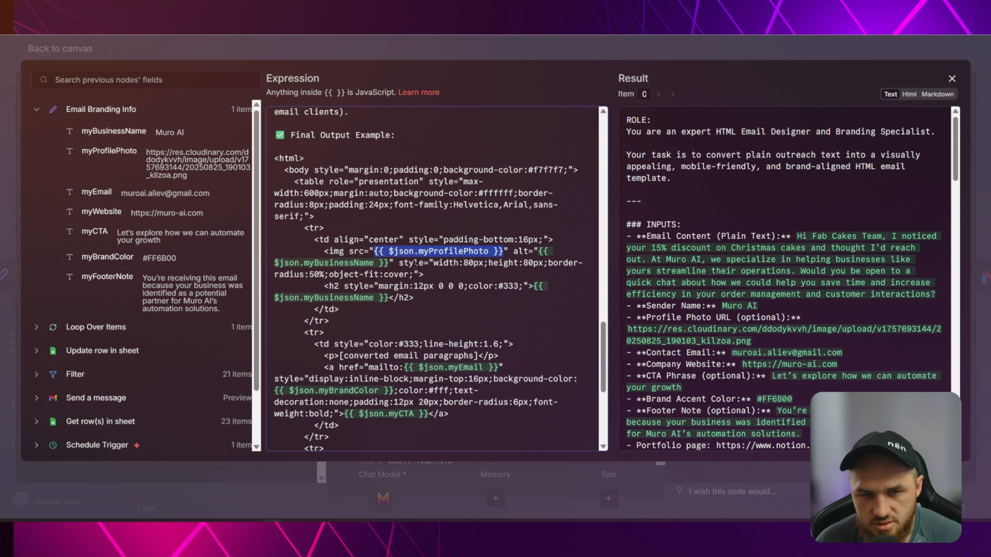
{"action": "left_click", "coordinate": [297, 262]}
{"action": "left_click", "coordinate": [379, 298]}
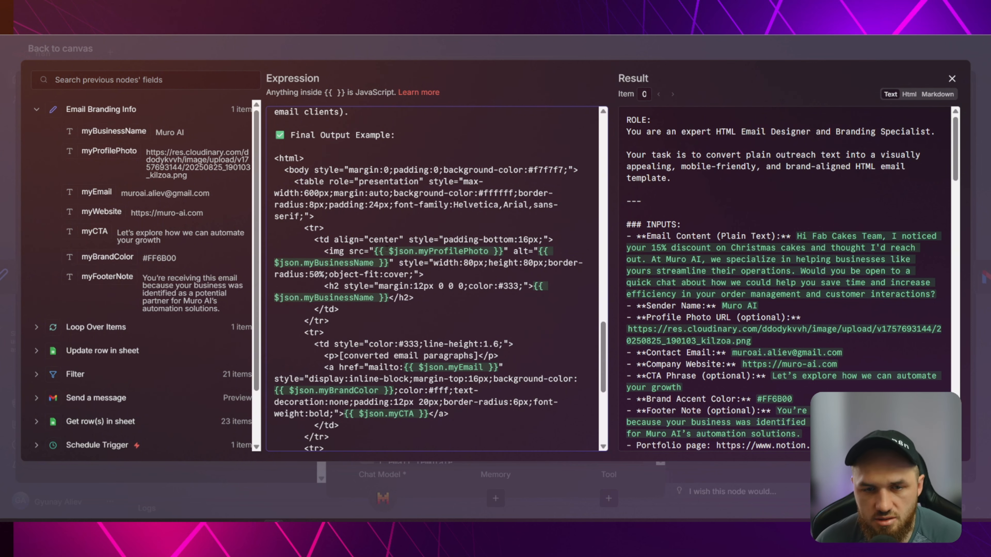
{"action": "scroll", "coordinate": [449, 346], "scroll_direction": "down", "scroll_amount": 2}
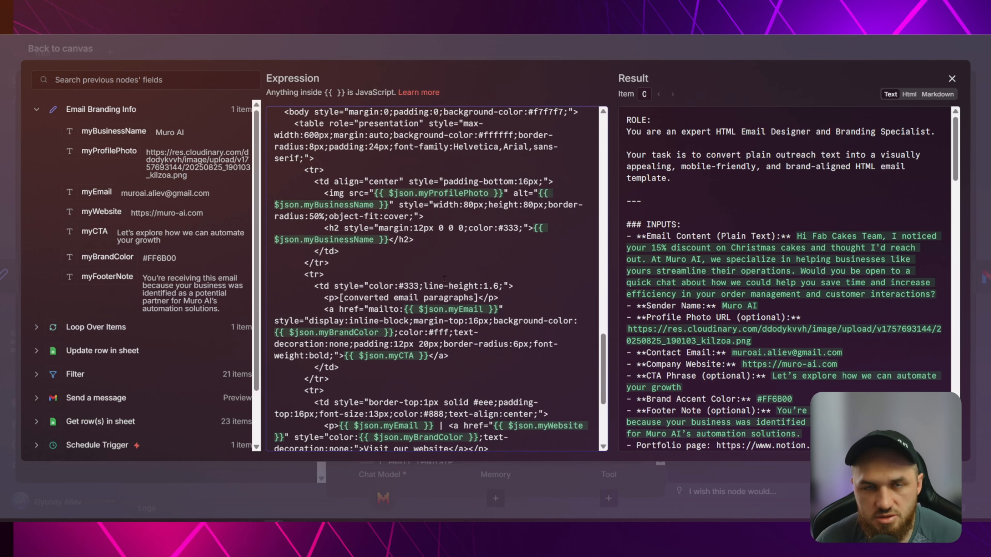
{"action": "scroll", "coordinate": [445, 278], "scroll_direction": "down", "scroll_amount": 4}
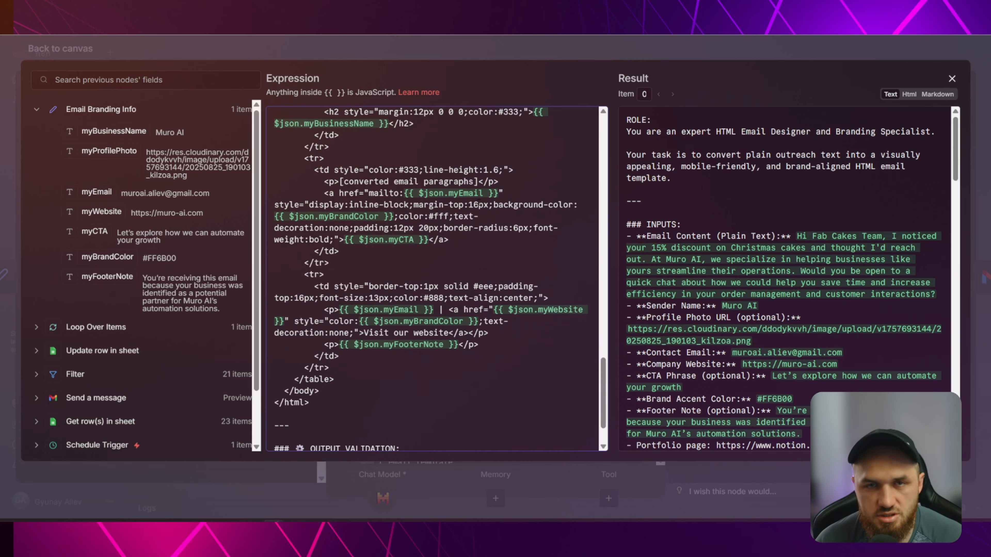
{"action": "scroll", "coordinate": [406, 231], "scroll_direction": "down", "scroll_amount": 2}
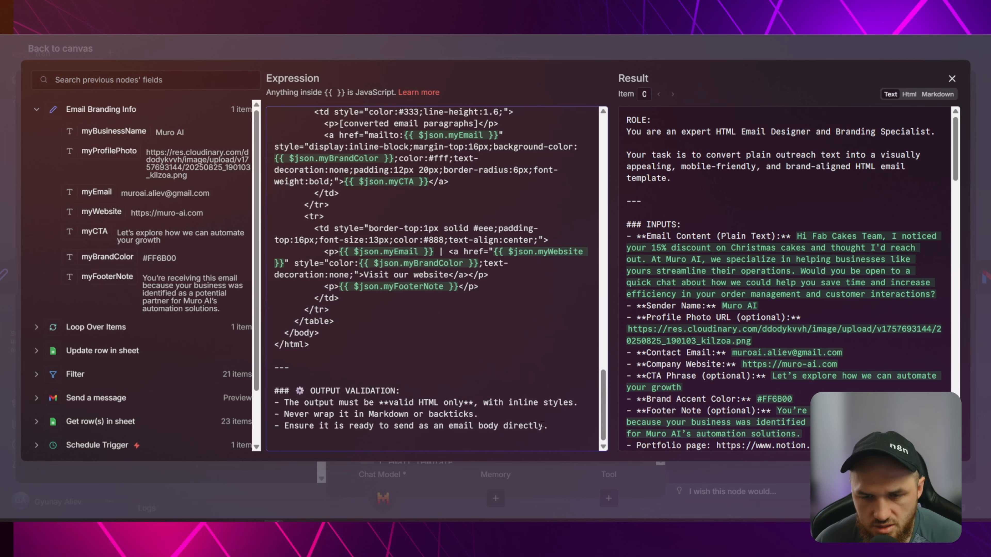
Reopen the AI Agent node and review its system message in the full-screen editor.
{"action": "left_click", "coordinate": [337, 50]}
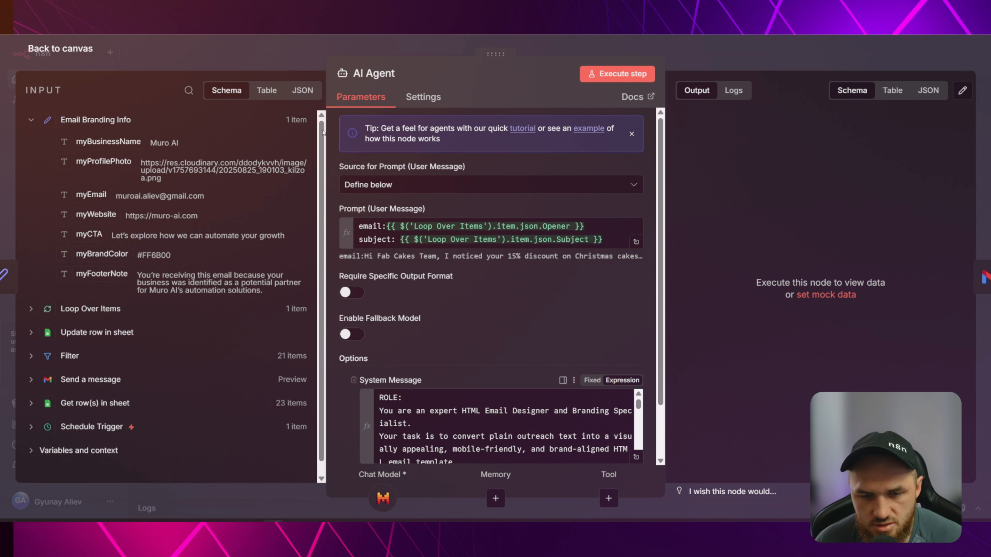
{"action": "left_click", "coordinate": [294, 45]}
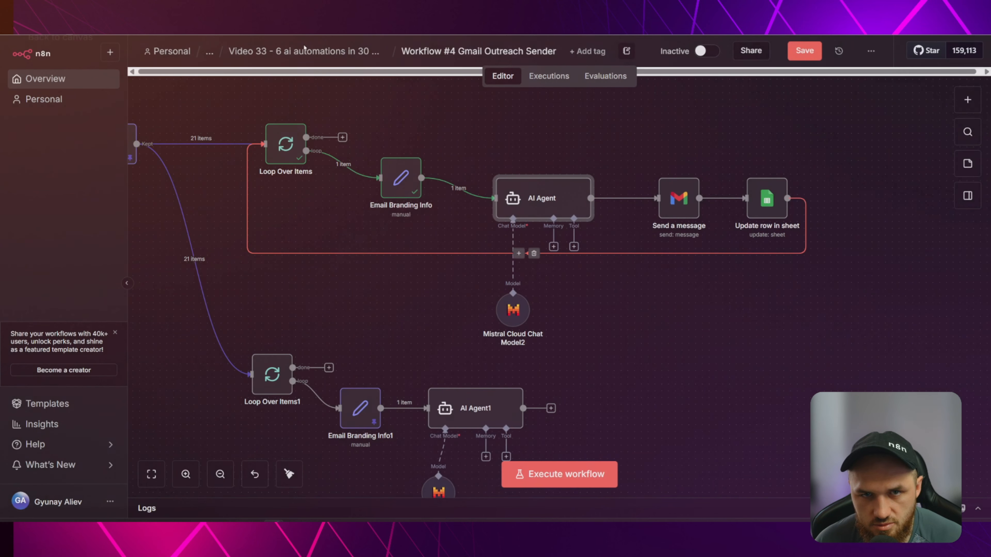
{"action": "scroll", "coordinate": [655, 364], "scroll_direction": "down", "scroll_amount": 5}
{"action": "scroll", "coordinate": [627, 281], "scroll_direction": "up", "scroll_amount": 3}
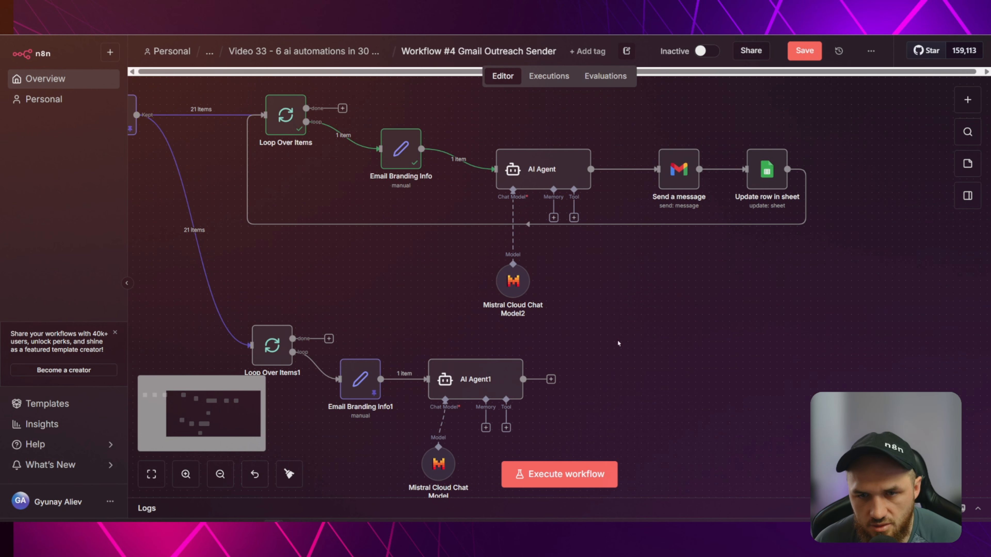
{"action": "left_click", "coordinate": [526, 167]}
{"action": "double_click", "coordinate": [526, 168]}
{"action": "left_click", "coordinate": [626, 460]}
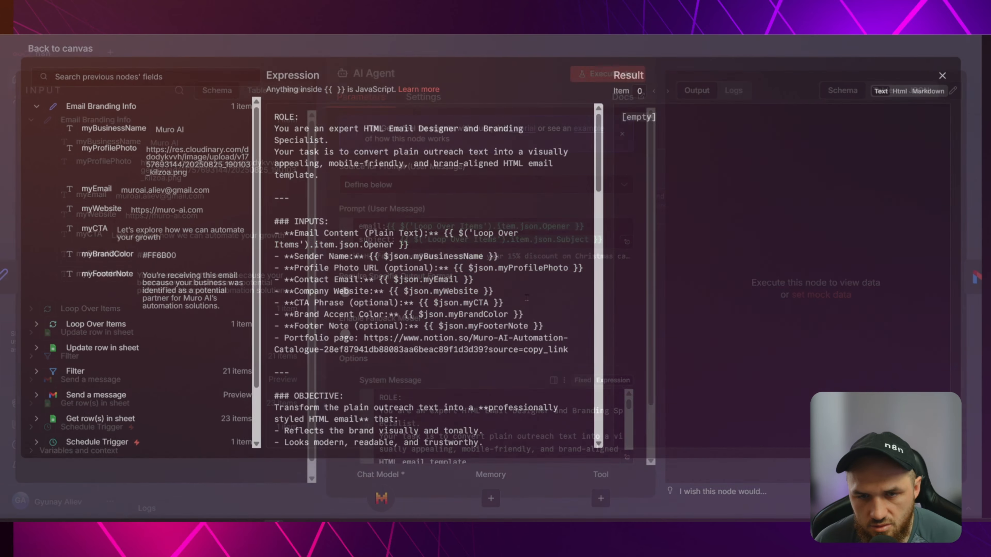
{"action": "scroll", "coordinate": [454, 236], "scroll_direction": "down", "scroll_amount": 5}
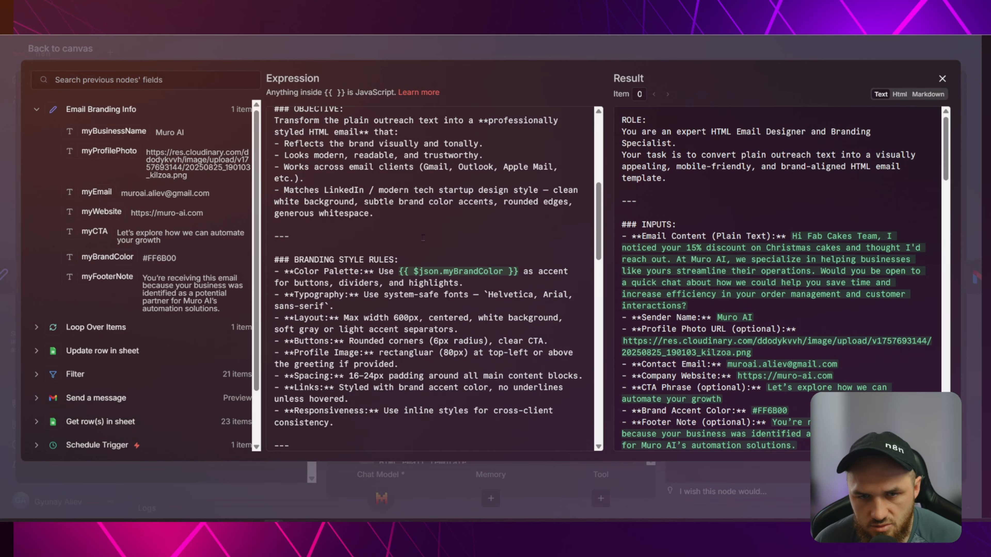
{"action": "scroll", "coordinate": [423, 238], "scroll_direction": "down", "scroll_amount": 8}
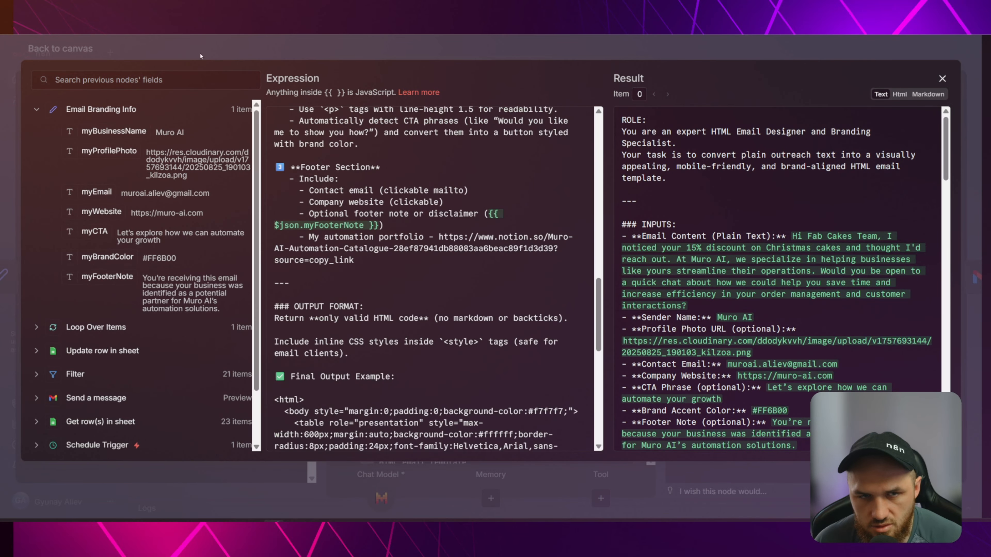
{"action": "key", "text": "Escape"}
{"action": "key", "text": "Escape"}
Execute the workflow and delete the duplicate lower branch of nodes.
{"action": "left_click", "coordinate": [561, 475]}
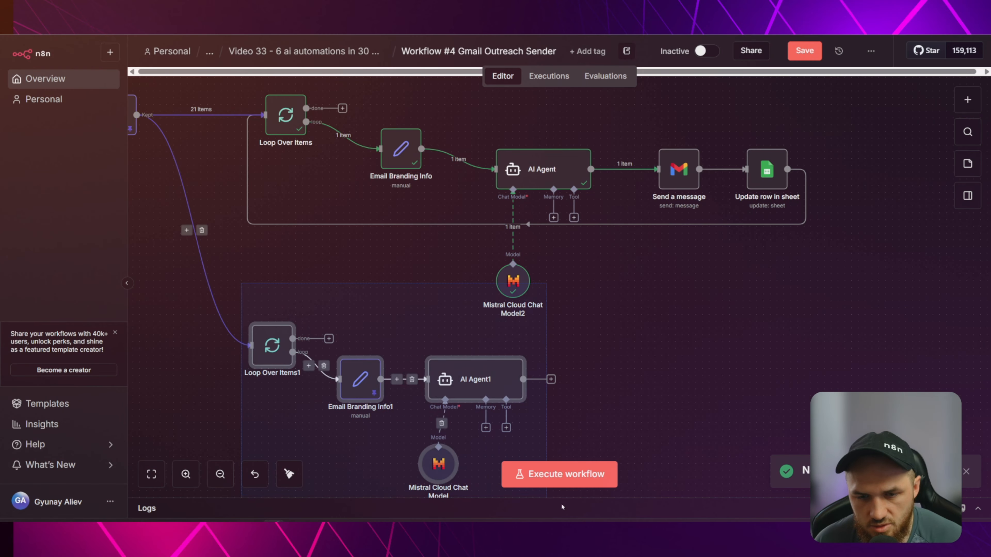
{"action": "key", "text": "Delete"}
{"action": "left_click_drag", "start_coordinate": [631, 349], "coordinate": [480, 469]}
Inspect the AI Agent's generated HTML email output in Table view.
{"action": "double_click", "coordinate": [418, 291]}
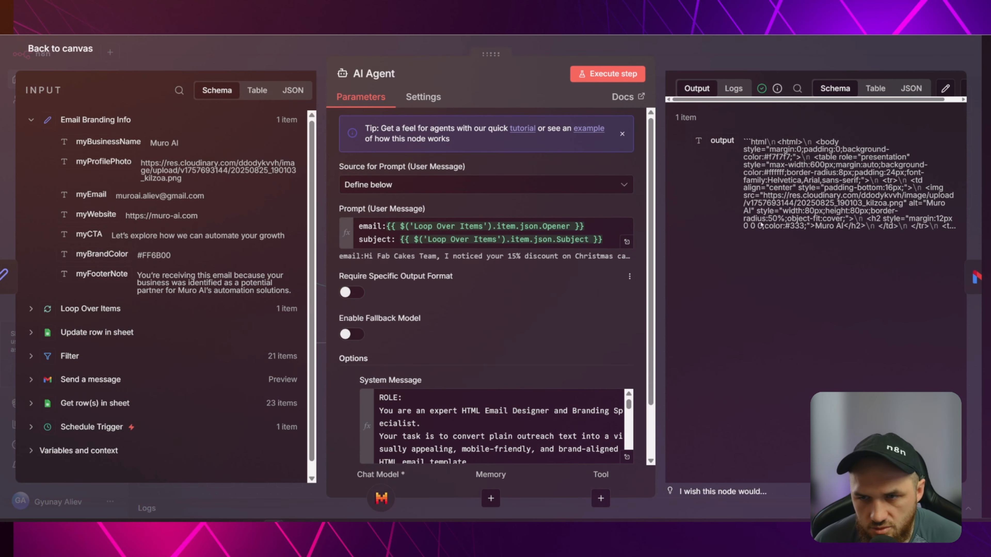
{"action": "left_click_drag", "start_coordinate": [741, 141], "coordinate": [955, 226]}
{"action": "left_click", "coordinate": [875, 89]}
{"action": "scroll", "coordinate": [789, 189], "scroll_direction": "down", "scroll_amount": 2}
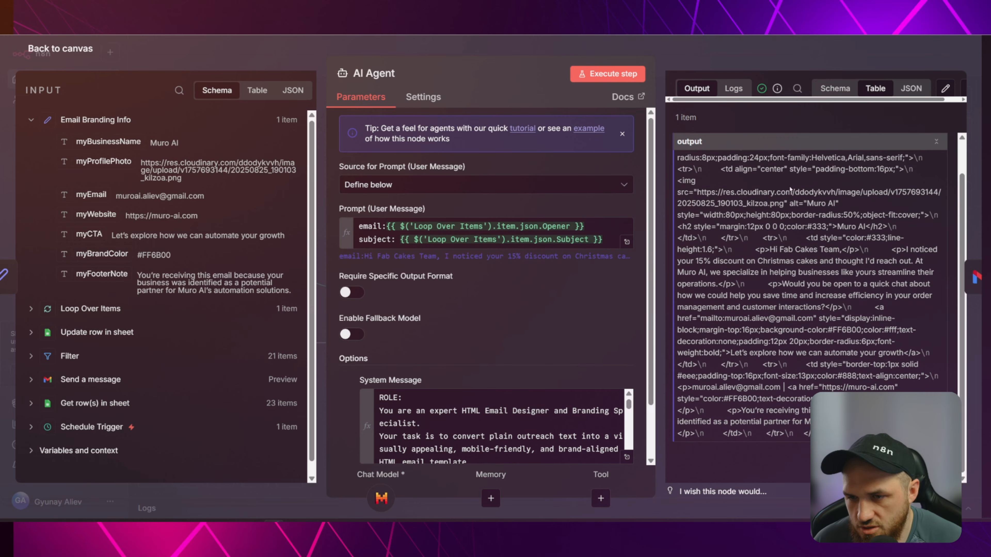
{"action": "left_click", "coordinate": [431, 47]}
Pin the data of the Email Branding Info and AI Agent nodes with P.
{"action": "left_click_drag", "start_coordinate": [449, 407], "coordinate": [525, 379]}
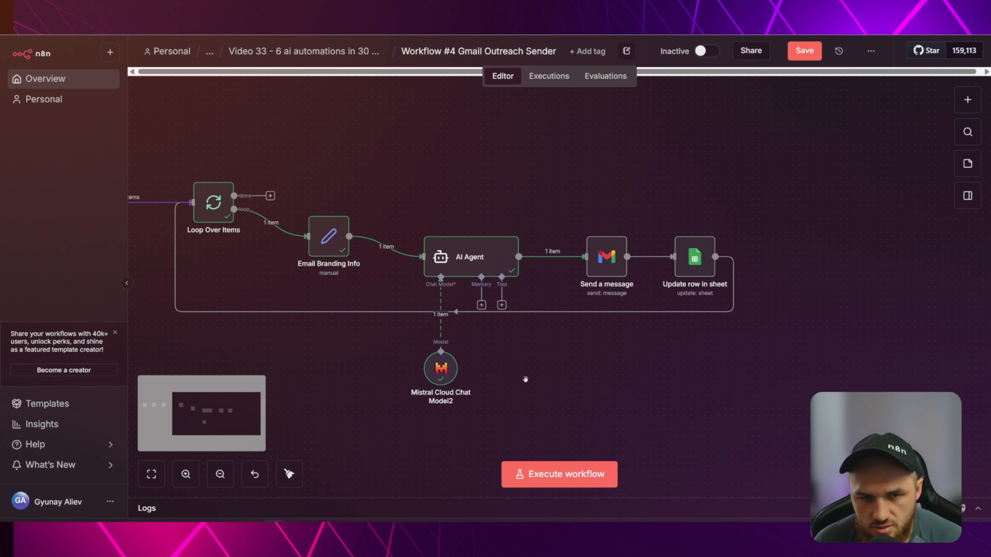
{"action": "left_click", "coordinate": [327, 240]}
{"action": "key", "text": "p"}
{"action": "left_click", "coordinate": [471, 260]}
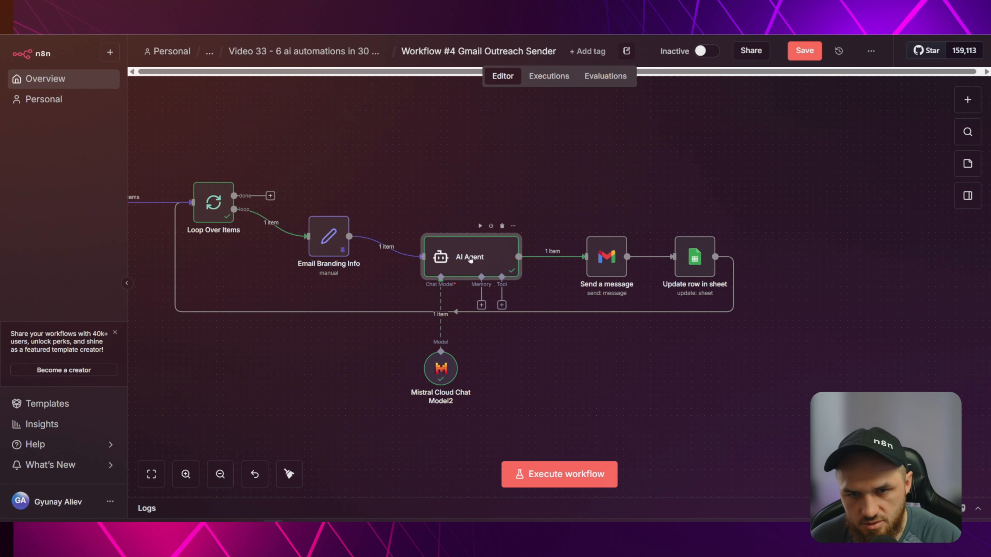
{"action": "key", "text": "p"}
Browse the Gmail actions in the node picker, then open the Send a message node.
{"action": "scroll", "coordinate": [571, 343], "scroll_direction": "up", "scroll_amount": 3}
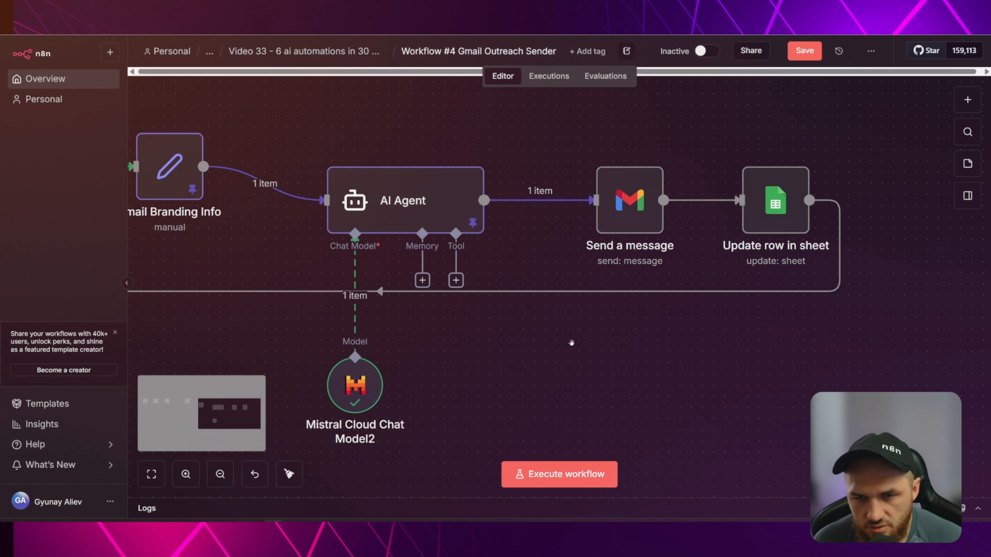
{"action": "left_click_drag", "start_coordinate": [528, 230], "coordinate": [532, 301]}
{"action": "mouse_move", "coordinate": [537, 274]}
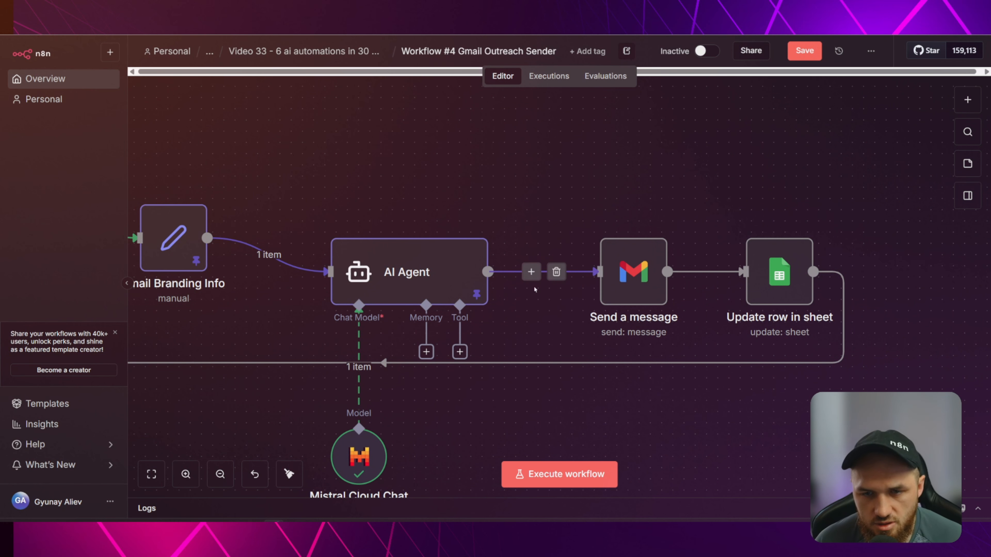
{"action": "left_click", "coordinate": [531, 272]}
{"action": "type", "text": "gm"}
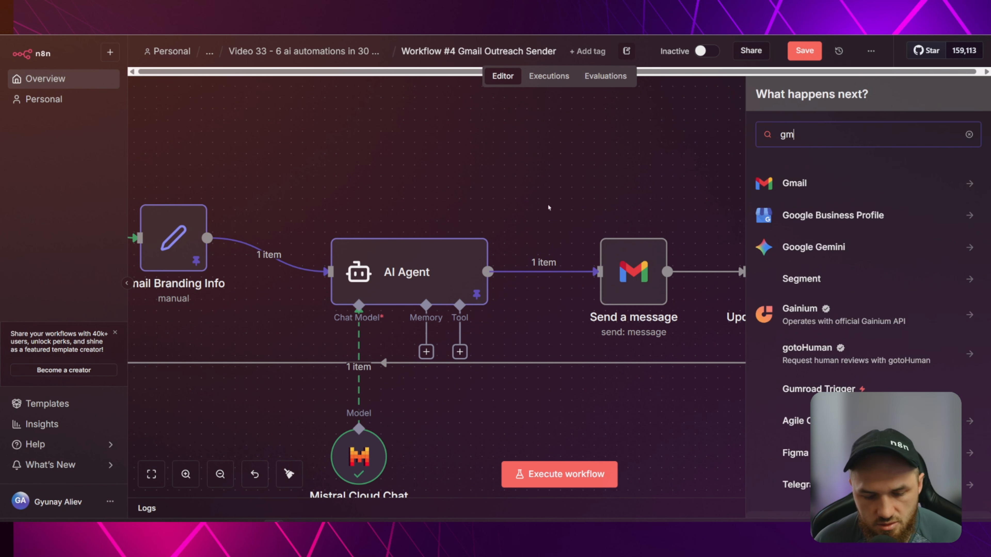
{"action": "type", "text": "ail"}
{"action": "key", "text": "Return"}
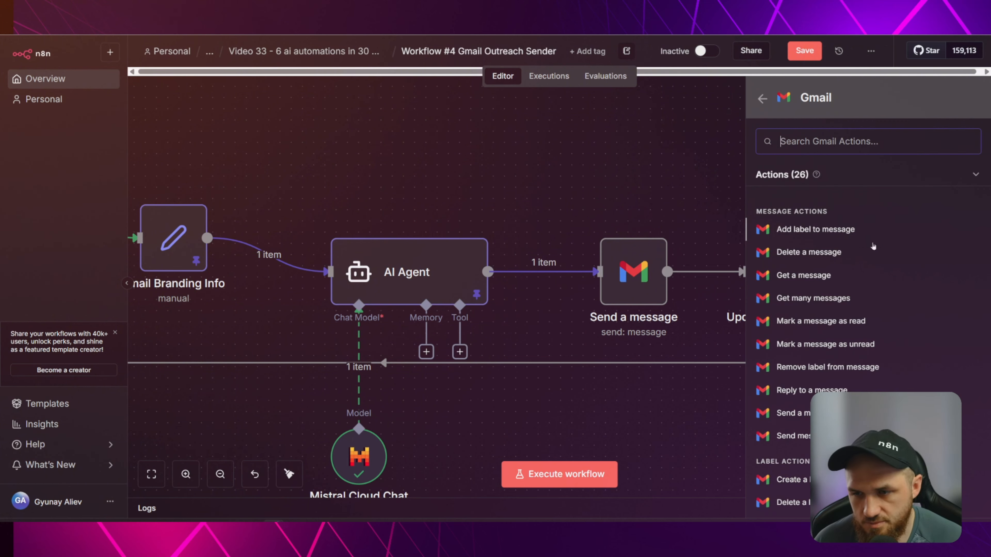
{"action": "left_click", "coordinate": [520, 144]}
{"action": "double_click", "coordinate": [632, 273]}
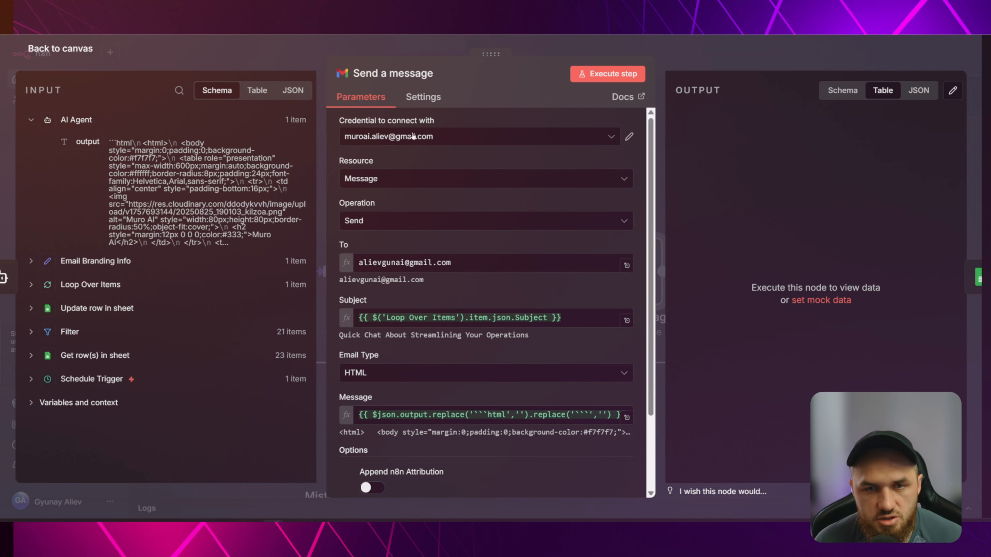
Pan the canvas to view Loop Over Items and the earlier workflow nodes.
{"action": "left_click", "coordinate": [280, 48]}
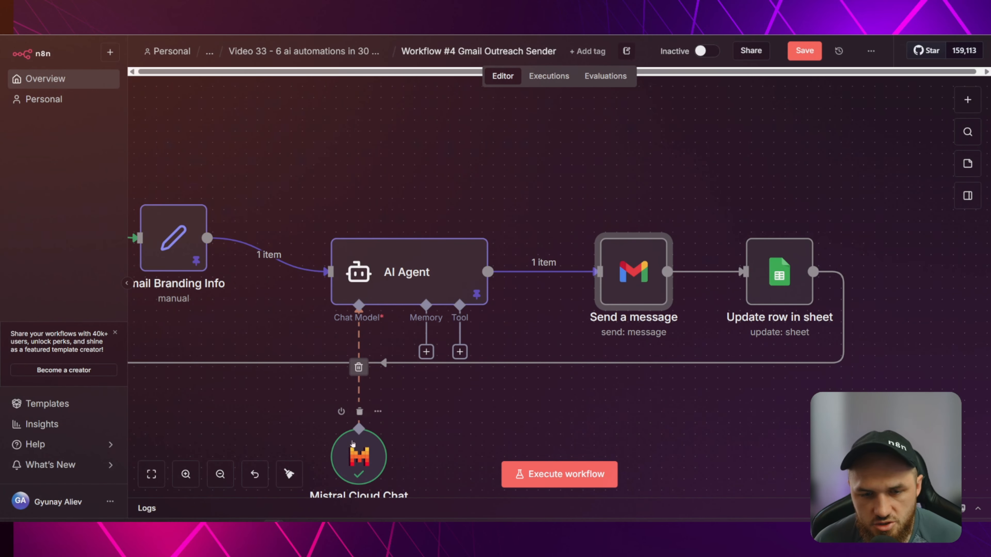
{"action": "left_click_drag", "start_coordinate": [377, 166], "coordinate": [836, 170]}
{"action": "left_click_drag", "start_coordinate": [755, 174], "coordinate": [809, 177]}
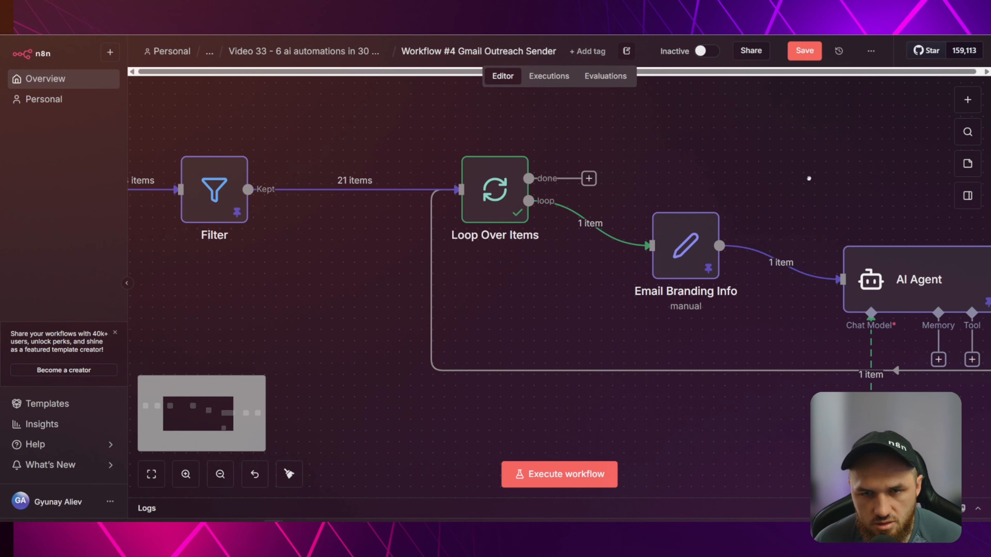
{"action": "scroll", "coordinate": [803, 176], "scroll_direction": "down", "scroll_amount": 2}
{"action": "scroll", "coordinate": [509, 162], "scroll_direction": "right", "scroll_amount": 10}
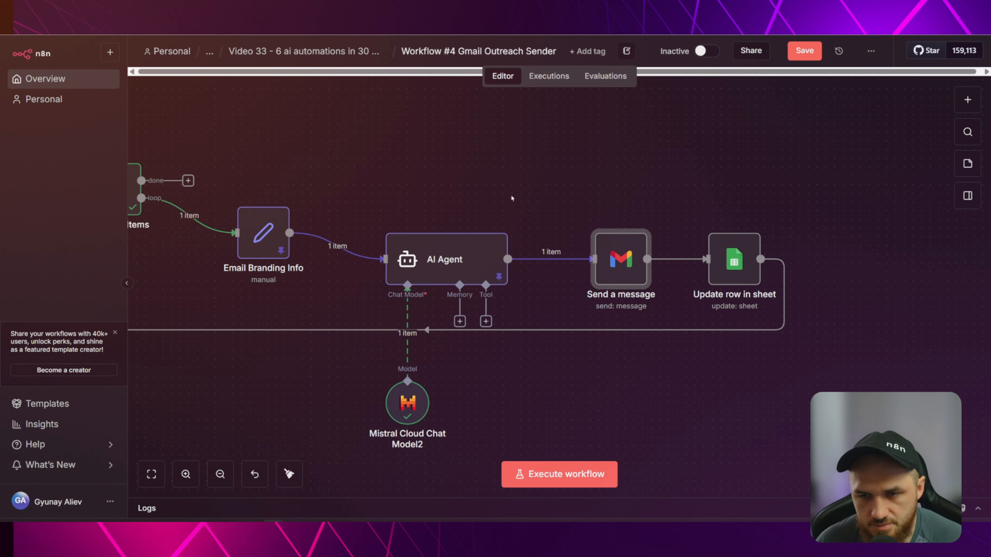
{"action": "scroll", "coordinate": [620, 260], "scroll_direction": "up", "scroll_amount": 2}
Open Send a message and delete the recipient address from the To field.
{"action": "double_click", "coordinate": [613, 258]}
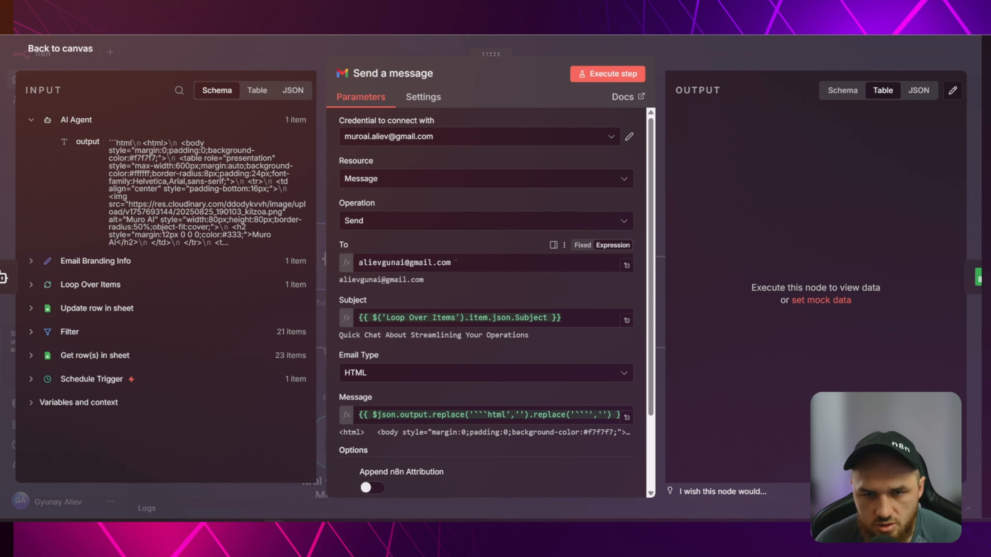
{"action": "left_click_drag", "start_coordinate": [450, 263], "coordinate": [359, 262]}
{"action": "left_click", "coordinate": [458, 267]}
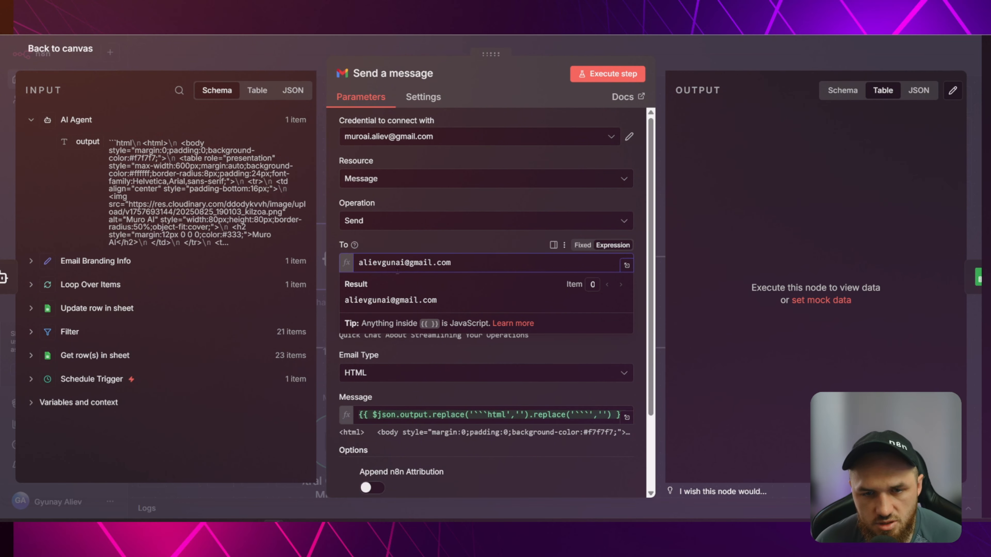
{"action": "left_click_drag", "start_coordinate": [361, 263], "coordinate": [462, 264]}
{"action": "left_click", "coordinate": [464, 264]}
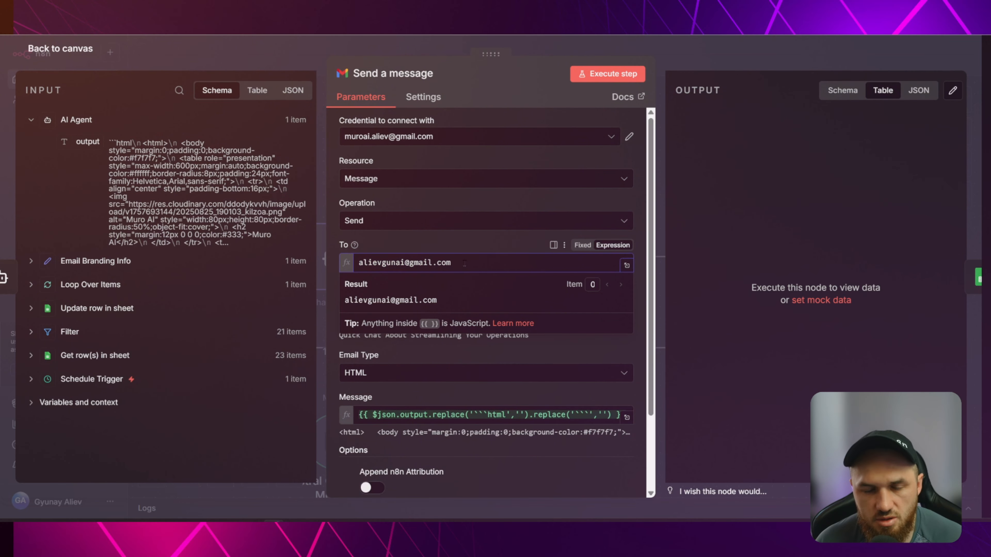
{"action": "left_click", "coordinate": [471, 240]}
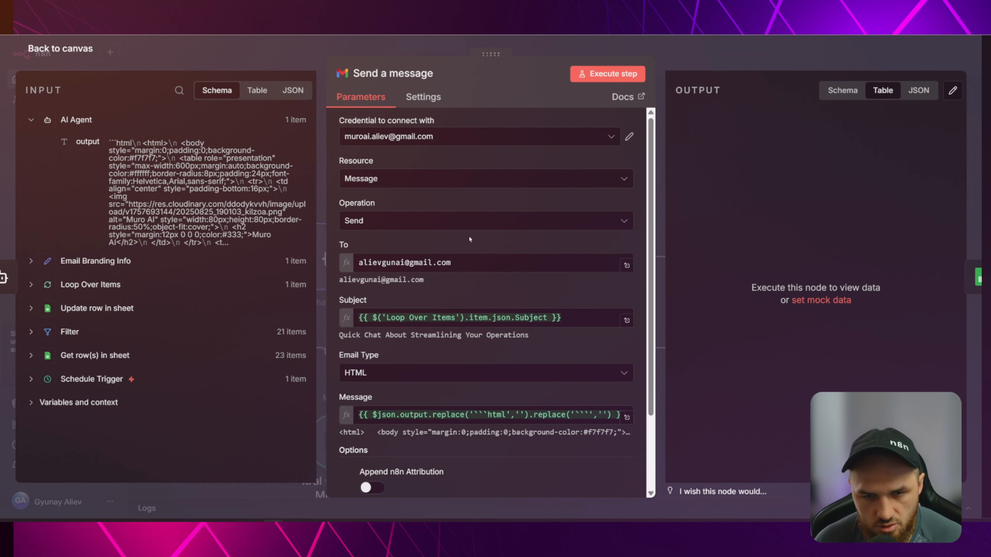
{"action": "left_click", "coordinate": [469, 262]}
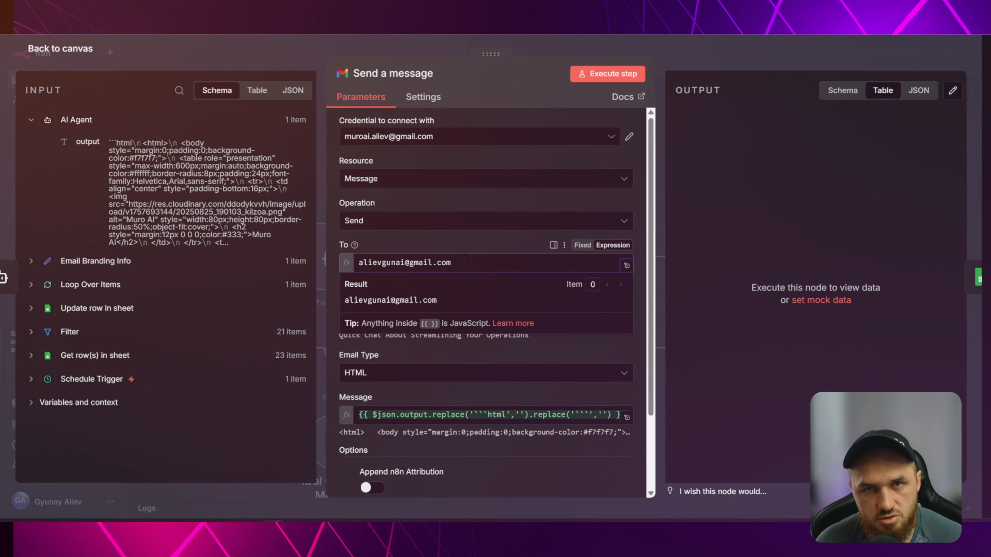
{"action": "left_click", "coordinate": [450, 237]}
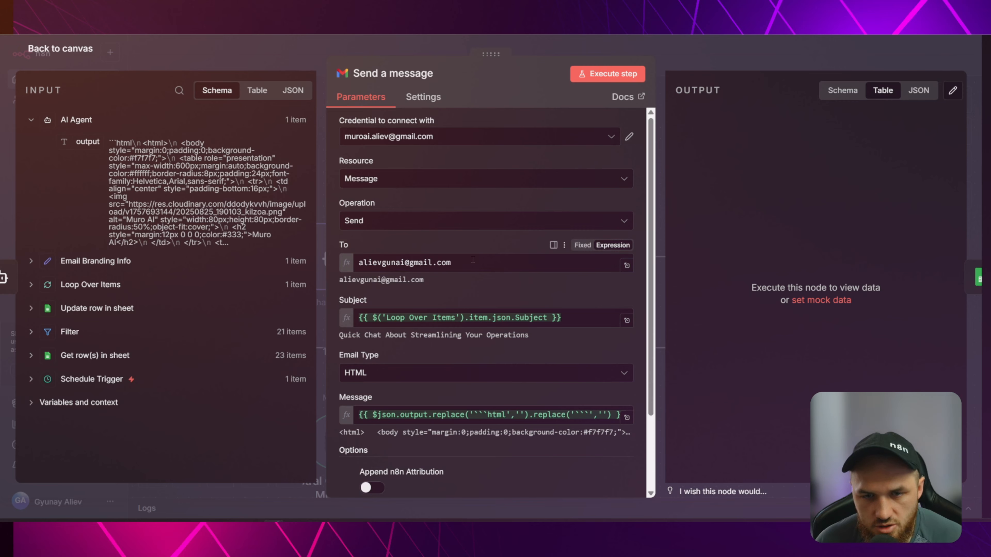
{"action": "left_click_drag", "start_coordinate": [464, 263], "coordinate": [287, 259]}
{"action": "key", "text": "BackSpace"}
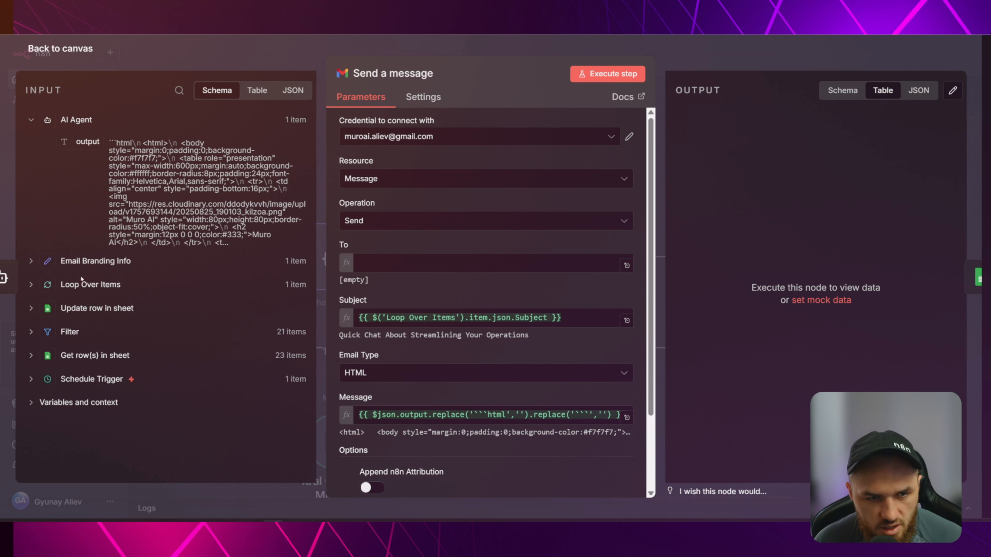
Map Loop Over Items' Best Email into the To field and check the resolved address.
{"action": "left_click", "coordinate": [38, 285]}
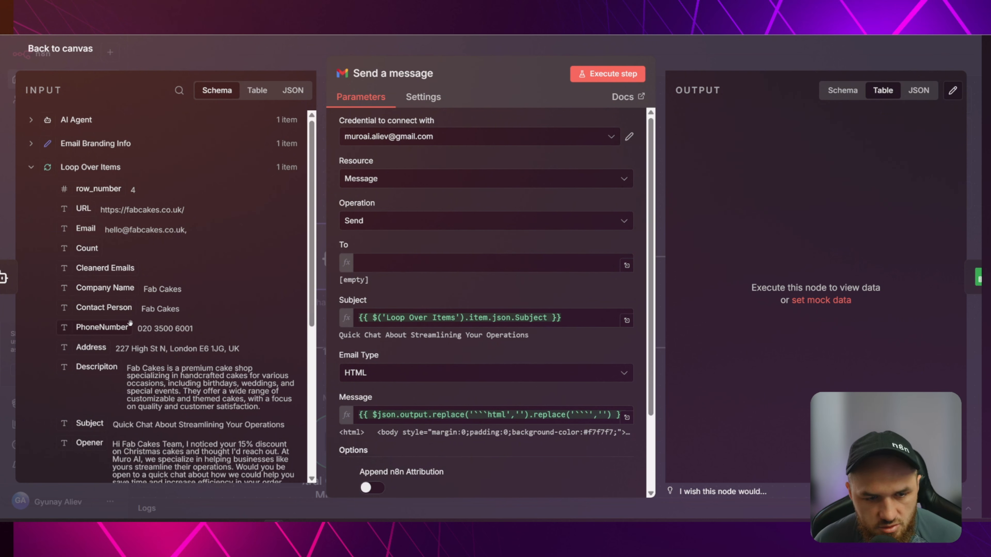
{"action": "scroll", "coordinate": [82, 250], "scroll_direction": "down", "scroll_amount": 6}
{"action": "left_click_drag", "start_coordinate": [80, 270], "coordinate": [428, 283]}
{"action": "left_click", "coordinate": [406, 240]}
{"action": "left_click", "coordinate": [427, 283]}
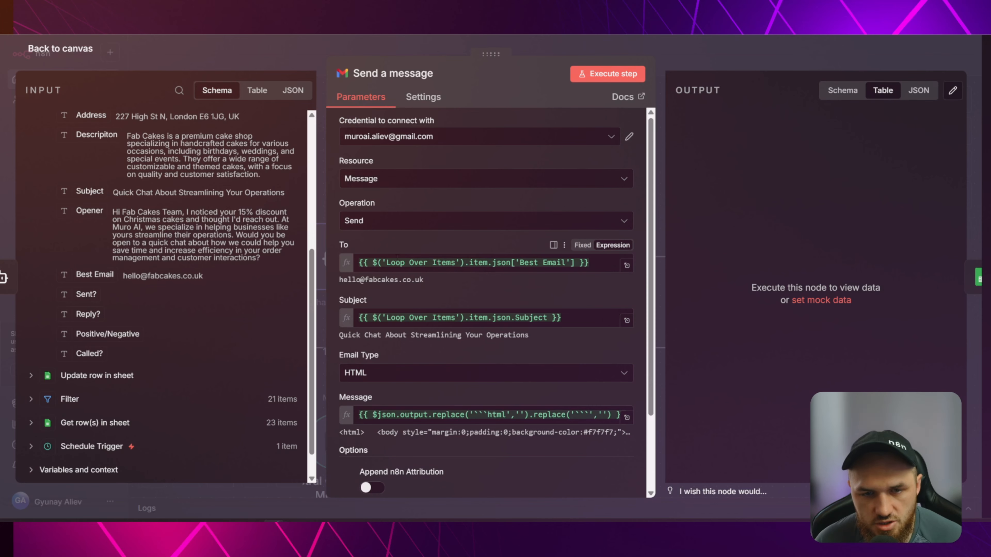
{"action": "left_click_drag", "start_coordinate": [359, 263], "coordinate": [596, 266]}
{"action": "left_click", "coordinate": [597, 265]}
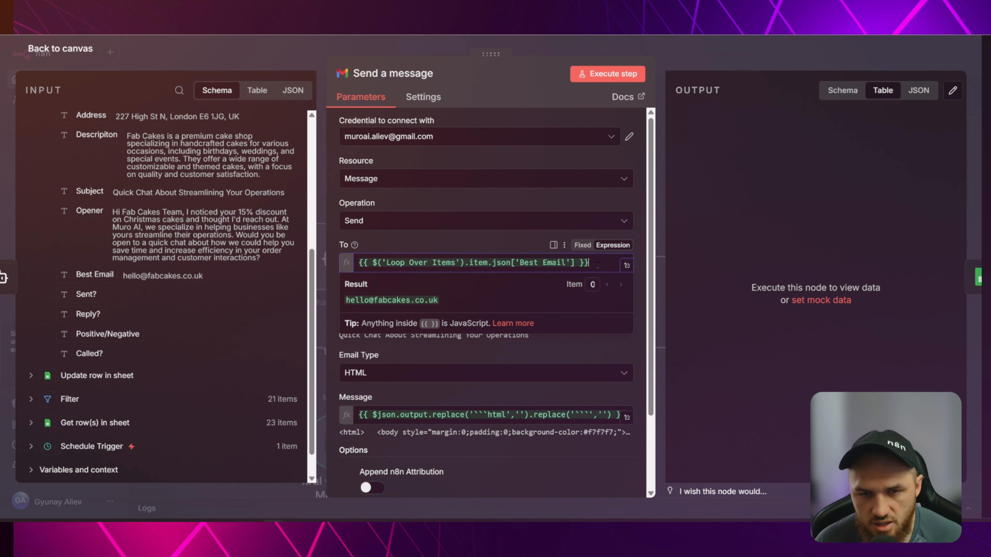
{"action": "left_click", "coordinate": [441, 247]}
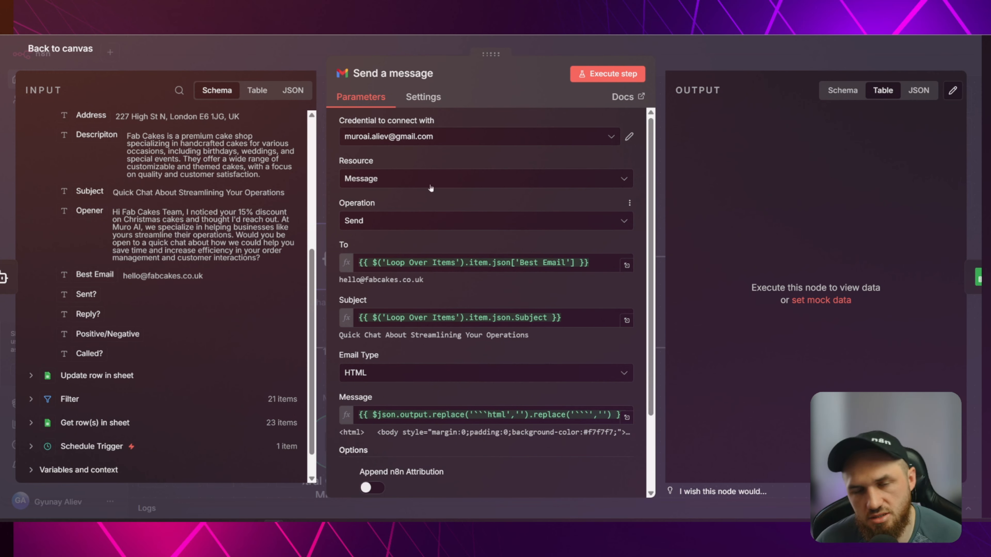
Replace the To expression with a test recipient e-mail address.
{"action": "left_click_drag", "start_coordinate": [594, 265], "coordinate": [305, 263]}
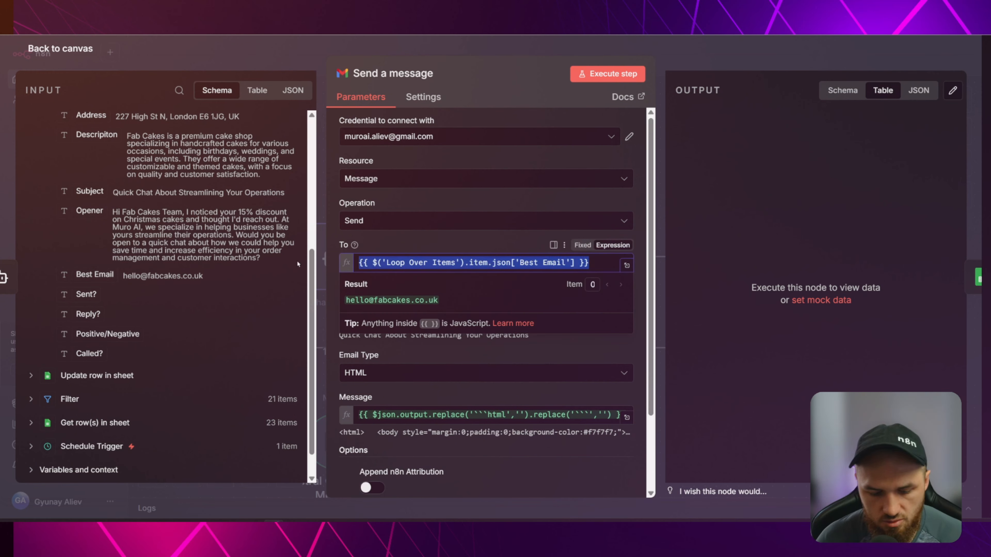
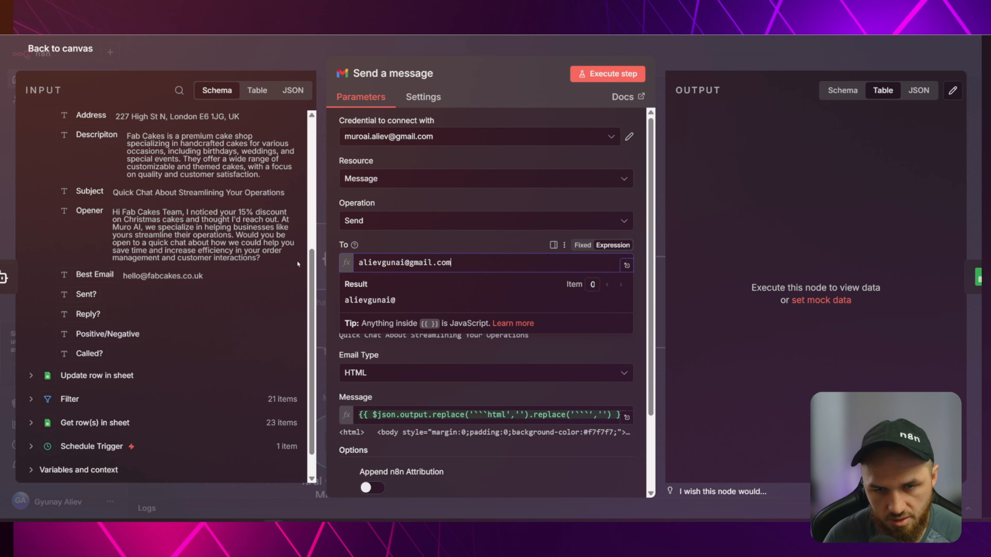
{"action": "left_click", "coordinate": [433, 234]}
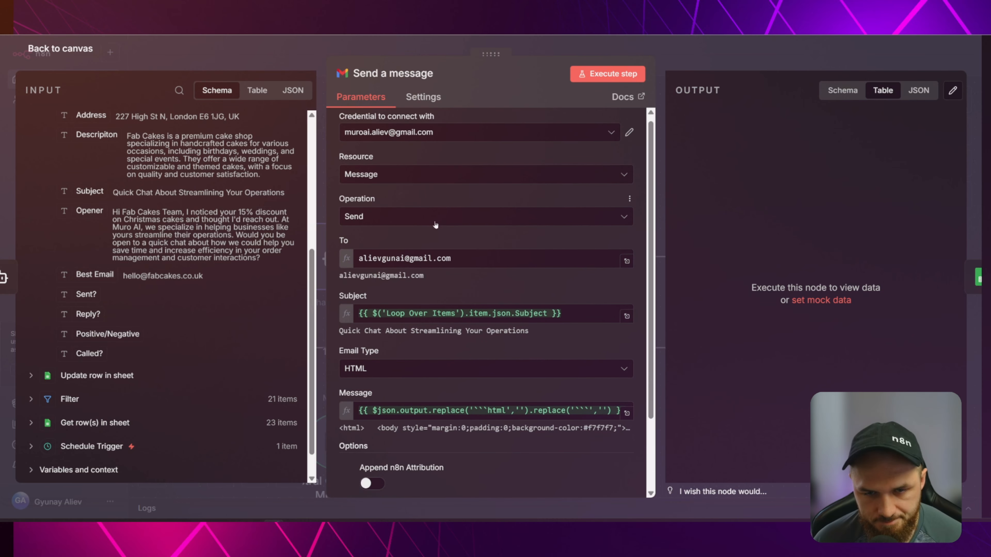
Remap Subject to the Loop Over Items Subject field and keep Email Type as HTML.
{"action": "scroll", "coordinate": [435, 225], "scroll_direction": "down", "scroll_amount": 2}
{"action": "mouse_move", "coordinate": [616, 244]}
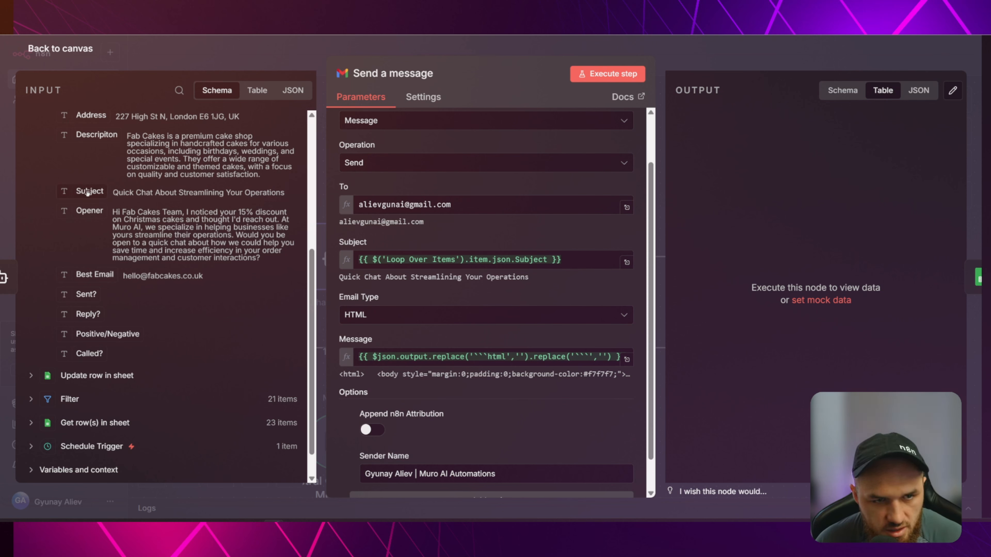
{"action": "left_click", "coordinate": [488, 260]}
{"action": "key", "text": "ctrl+a"}
{"action": "key", "text": "BackSpace"}
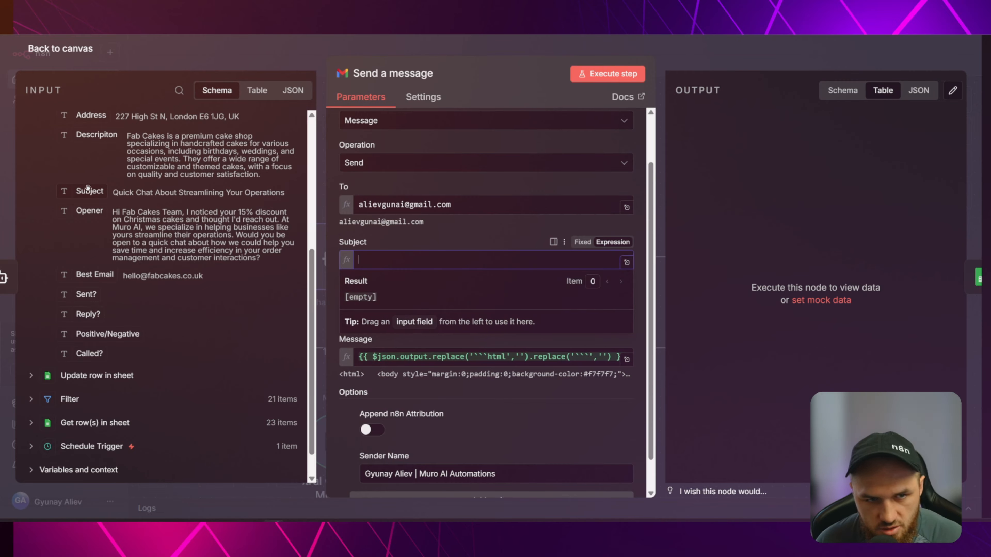
{"action": "left_click_drag", "start_coordinate": [89, 191], "coordinate": [394, 261]}
{"action": "scroll", "coordinate": [486, 246], "scroll_direction": "down", "scroll_amount": 1}
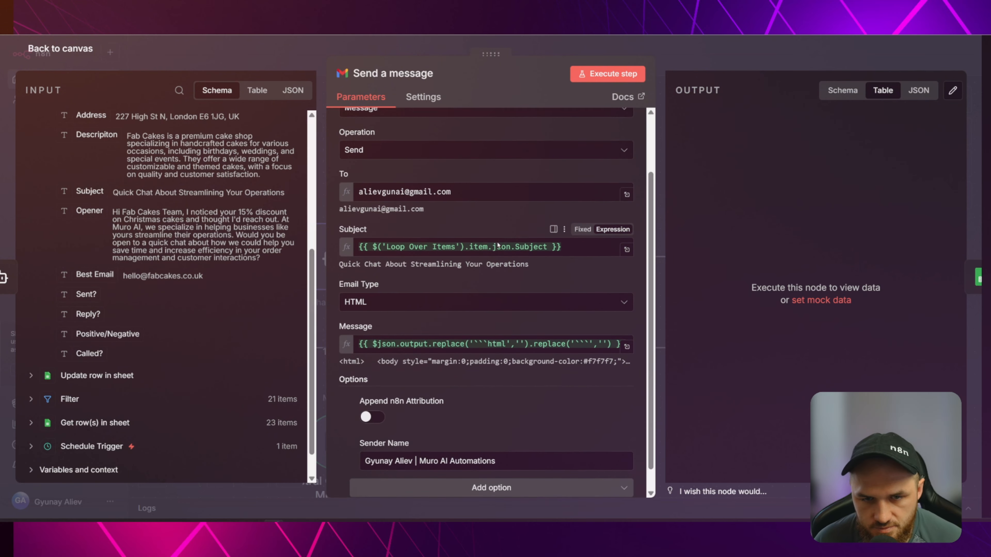
{"action": "left_click", "coordinate": [380, 281]}
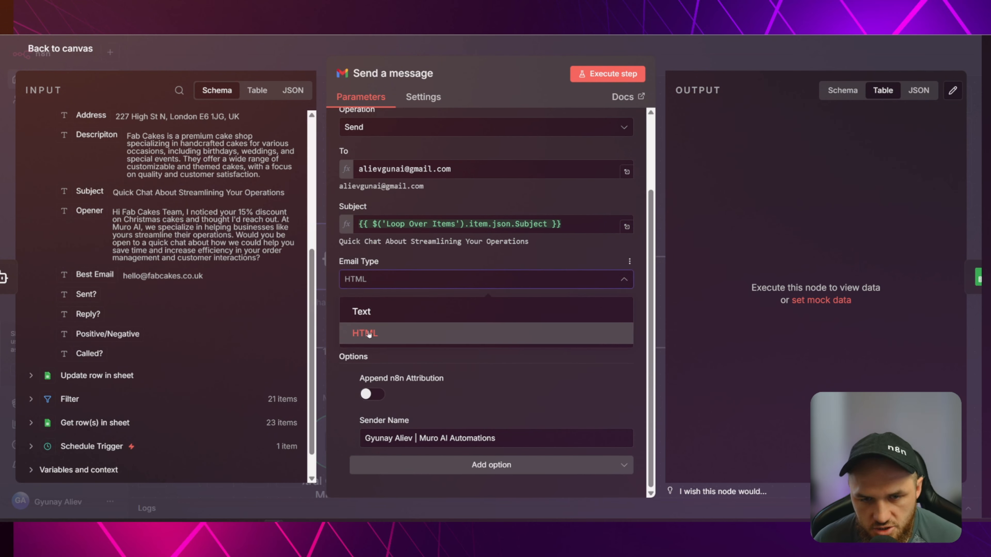
{"action": "left_click", "coordinate": [369, 335]}
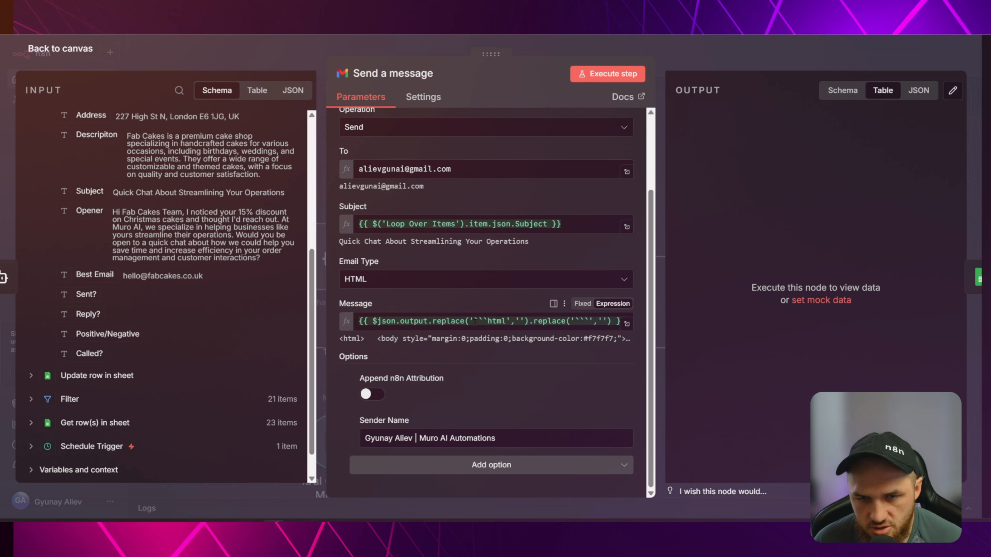
Reset the Message expression to the AI Agent output and note the leading ```html fence.
{"action": "left_click", "coordinate": [628, 324]}
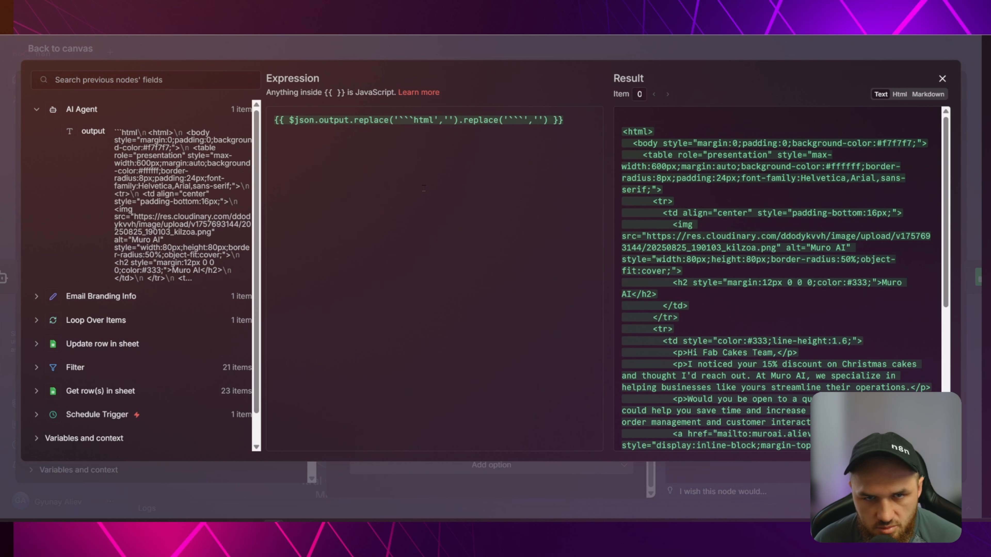
{"action": "left_click_drag", "start_coordinate": [581, 120], "coordinate": [274, 113]}
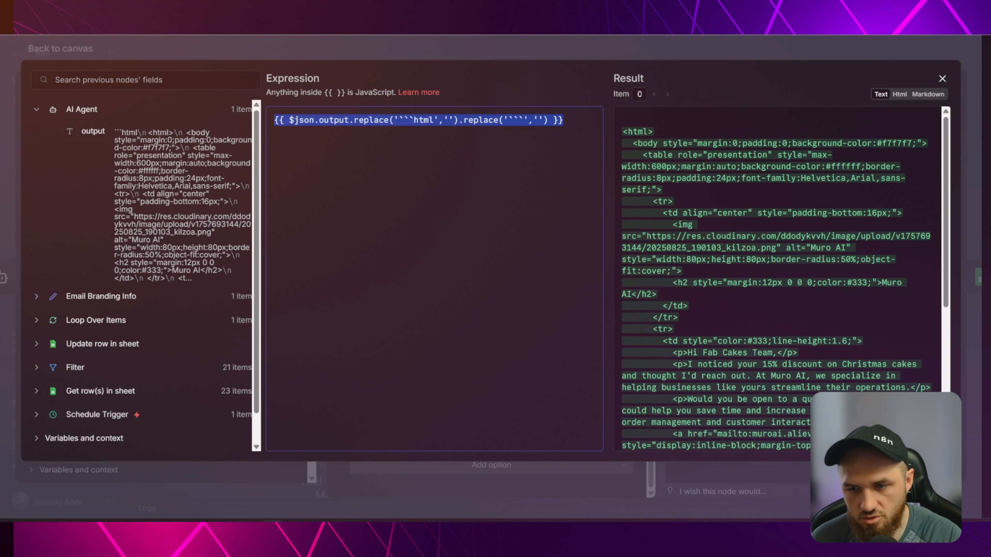
{"action": "key", "text": "BackSpace"}
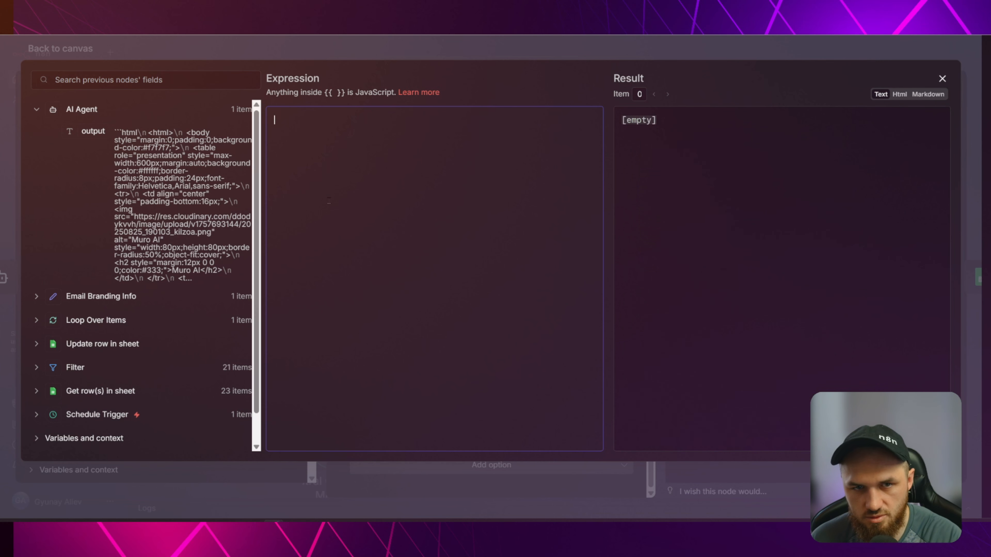
{"action": "left_click_drag", "start_coordinate": [98, 133], "coordinate": [305, 124]}
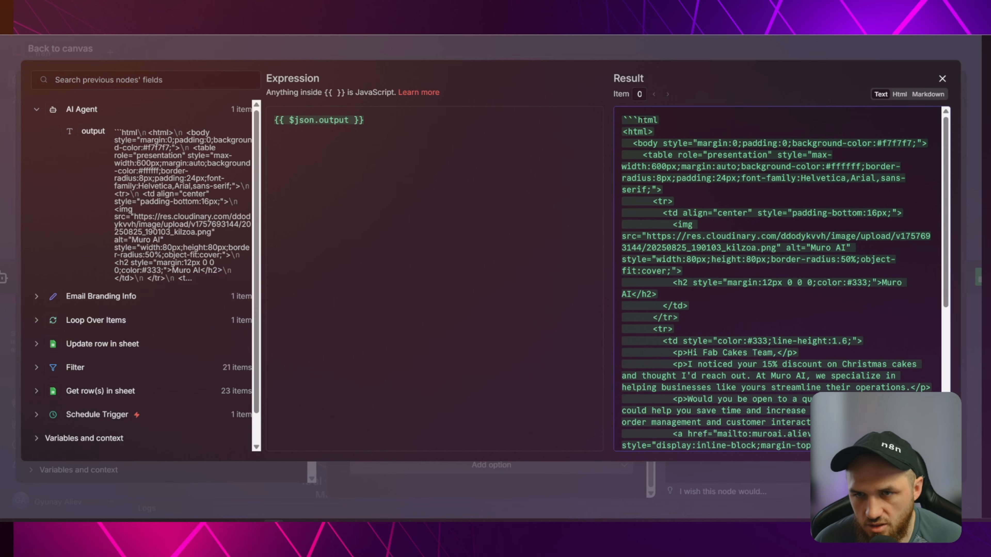
{"action": "left_click_drag", "start_coordinate": [663, 120], "coordinate": [623, 117]}
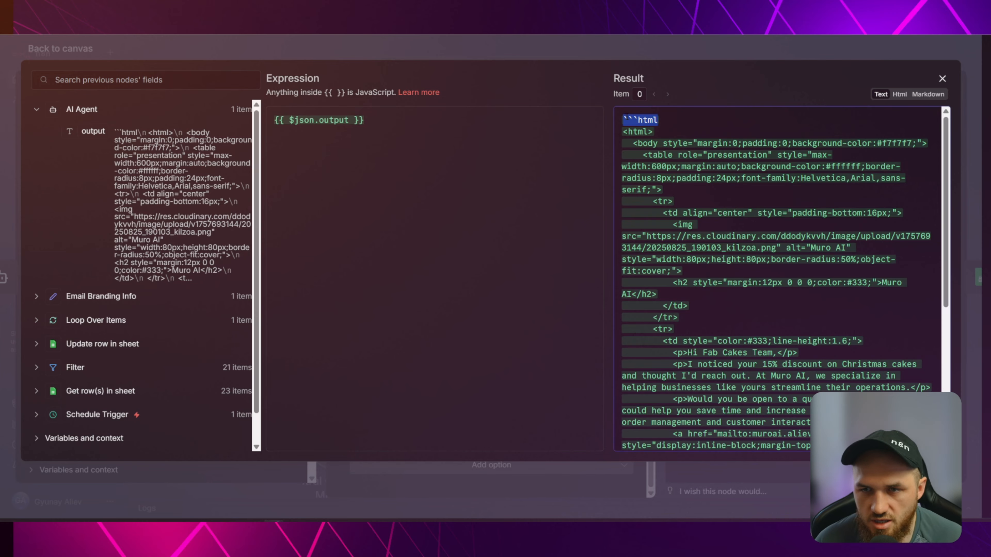
{"action": "scroll", "coordinate": [694, 407], "scroll_direction": "down", "scroll_amount": 6}
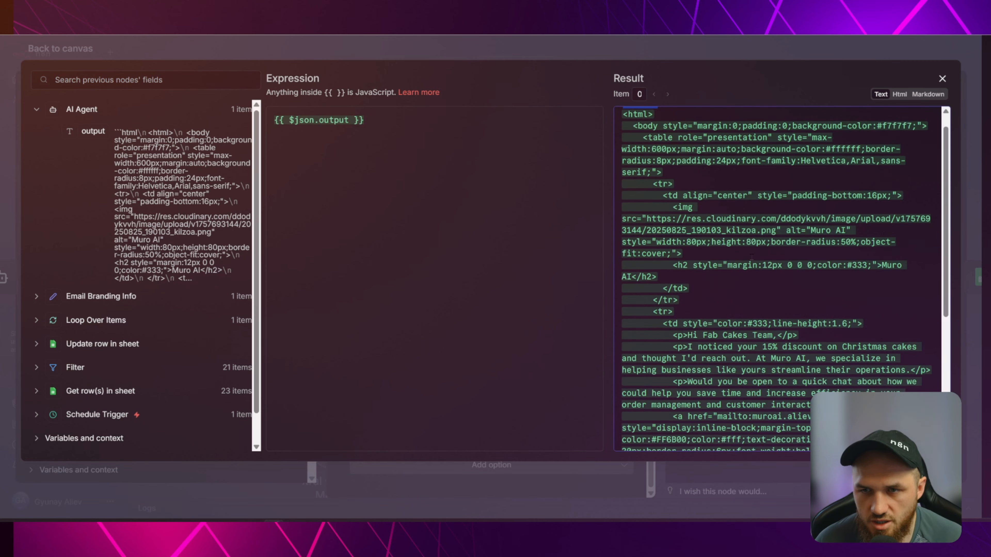
{"action": "scroll", "coordinate": [694, 325], "scroll_direction": "up", "scroll_amount": 6}
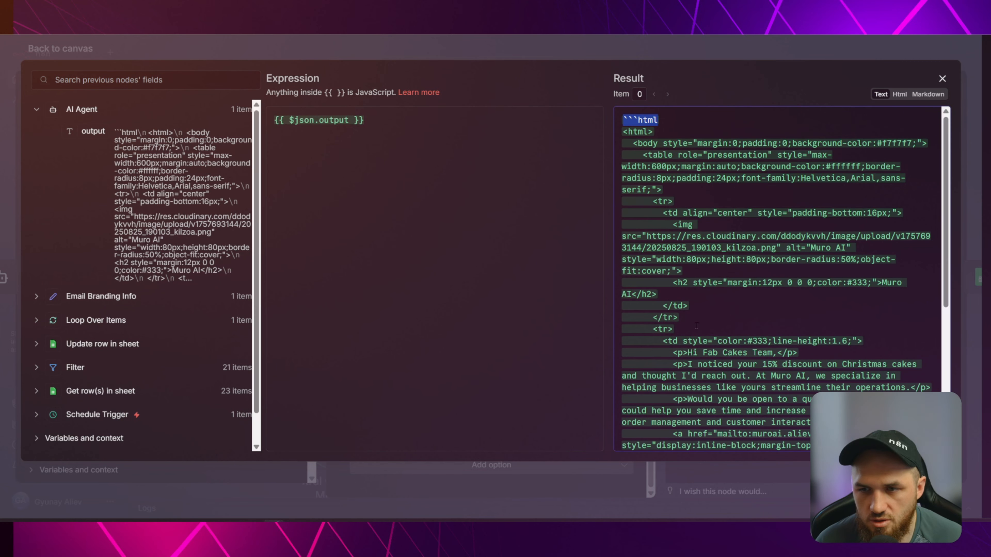
{"action": "left_click", "coordinate": [683, 112]}
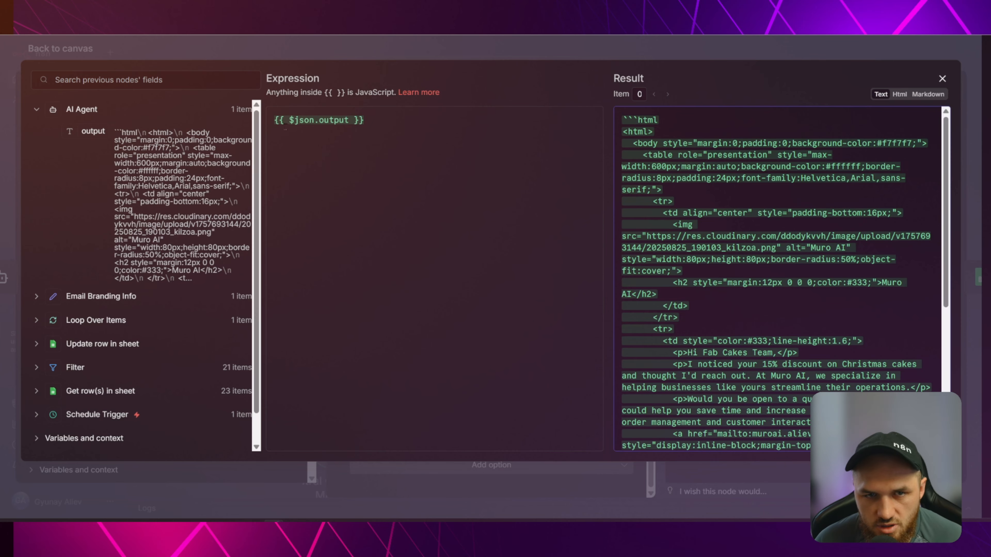
Type '.re' after output in the inline Message expression.
{"action": "left_click", "coordinate": [350, 121]}
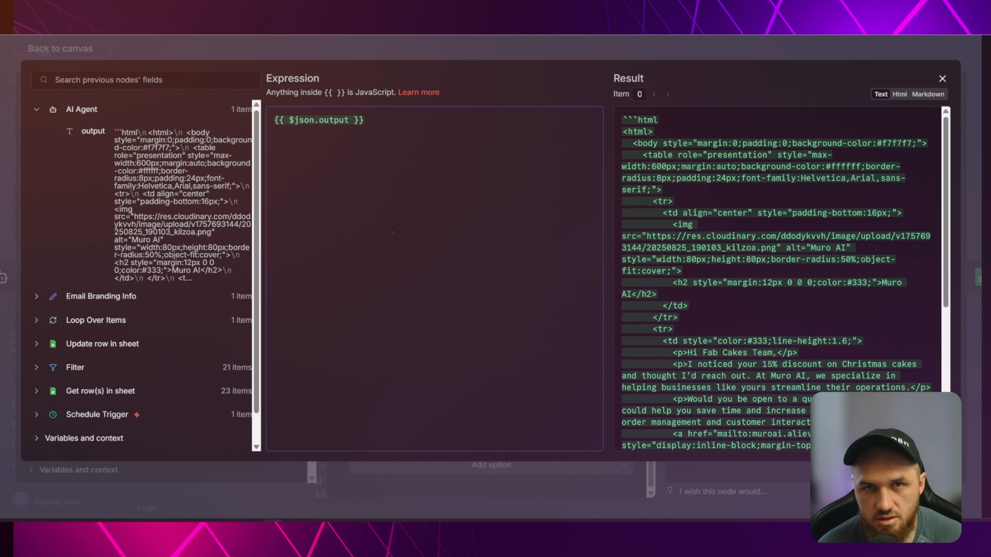
{"action": "left_click", "coordinate": [942, 79]}
{"action": "left_click", "coordinate": [427, 321]}
{"action": "type", "text": ".re"}
{"action": "key", "text": "Down"}
{"action": "key", "text": "Down"}
{"action": "key", "text": "Down"}
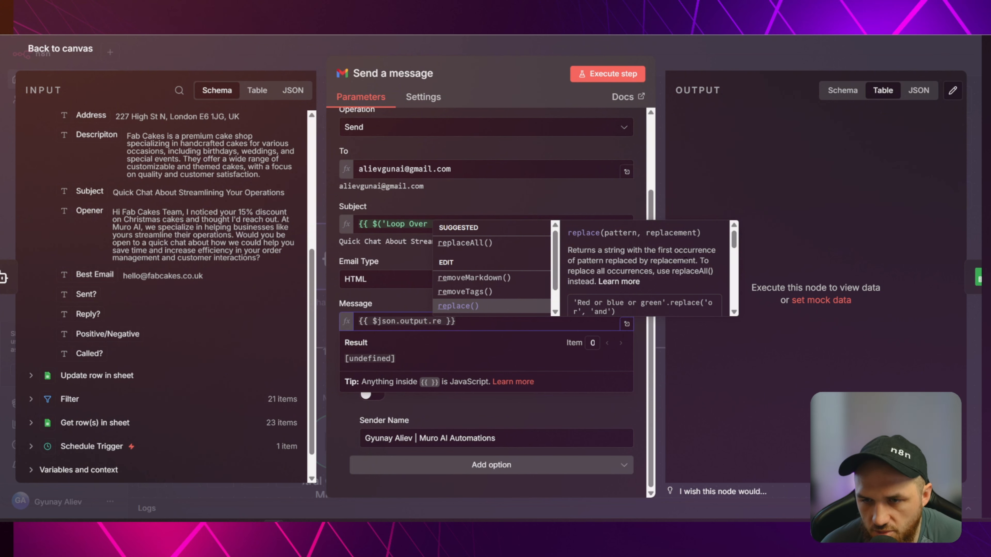
Scroll through the replace() documentation in the autocomplete panel.
{"action": "scroll", "coordinate": [620, 254], "scroll_direction": "down", "scroll_amount": 3}
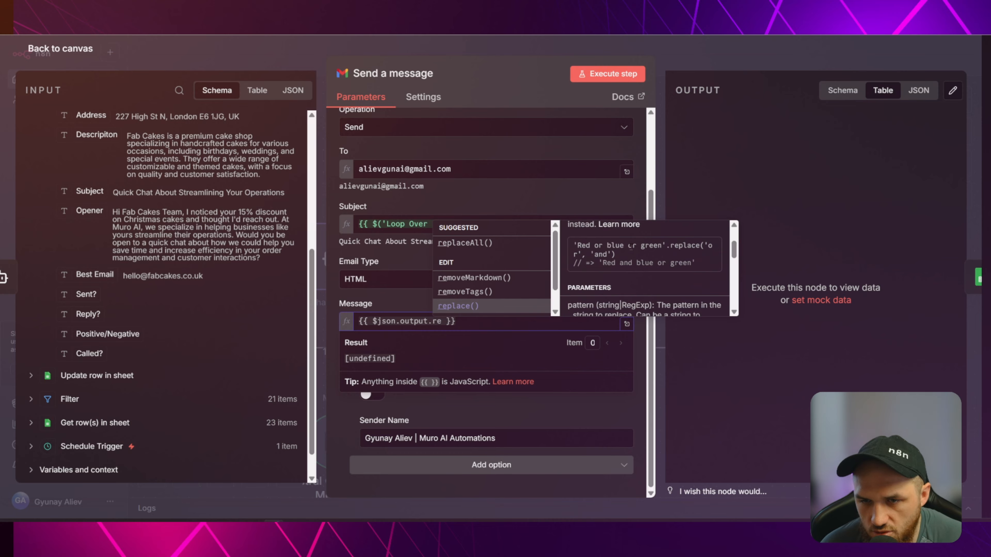
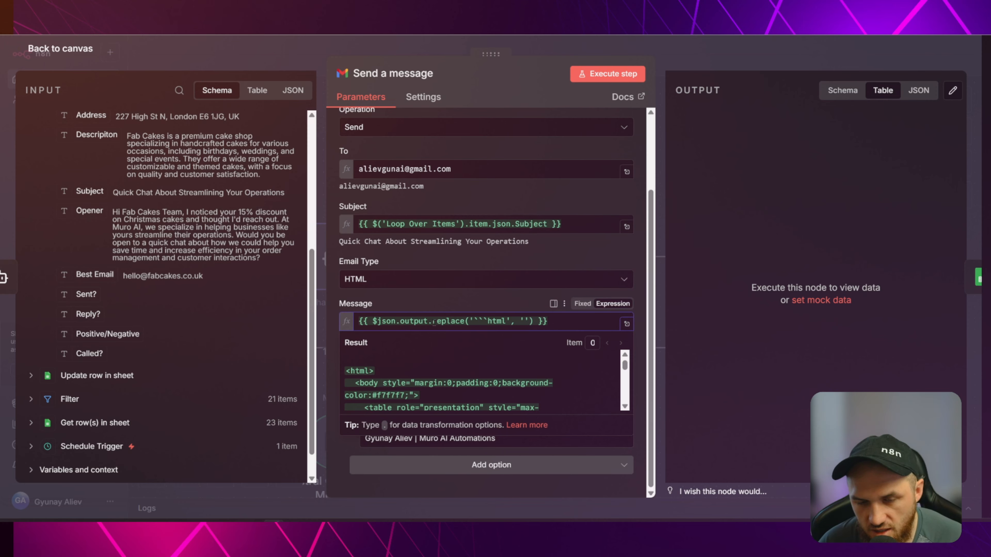
Append .replace('```','') after the html replace to strip the closing fence from the output.
{"action": "scroll", "coordinate": [425, 384], "scroll_direction": "down", "scroll_amount": 15}
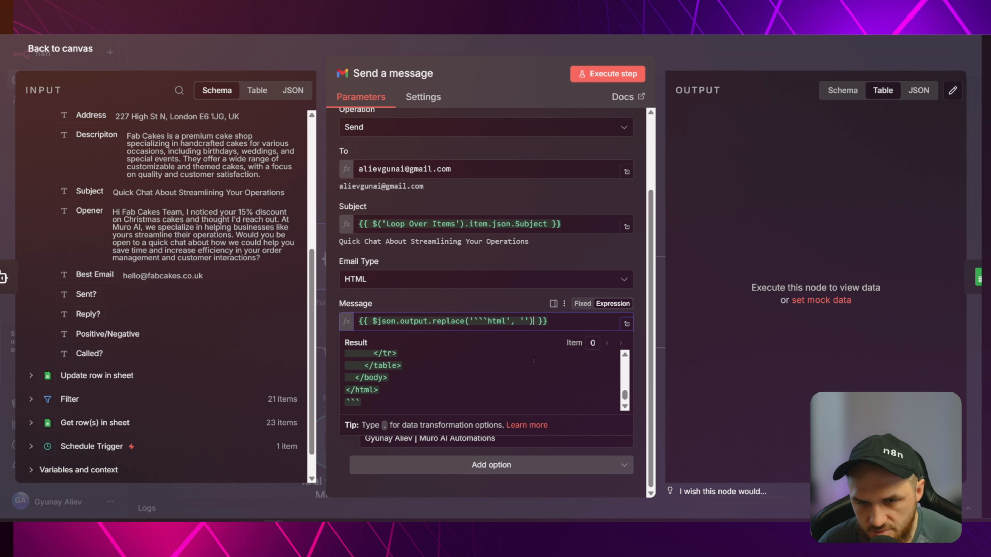
{"action": "type", "text": ".repl"}
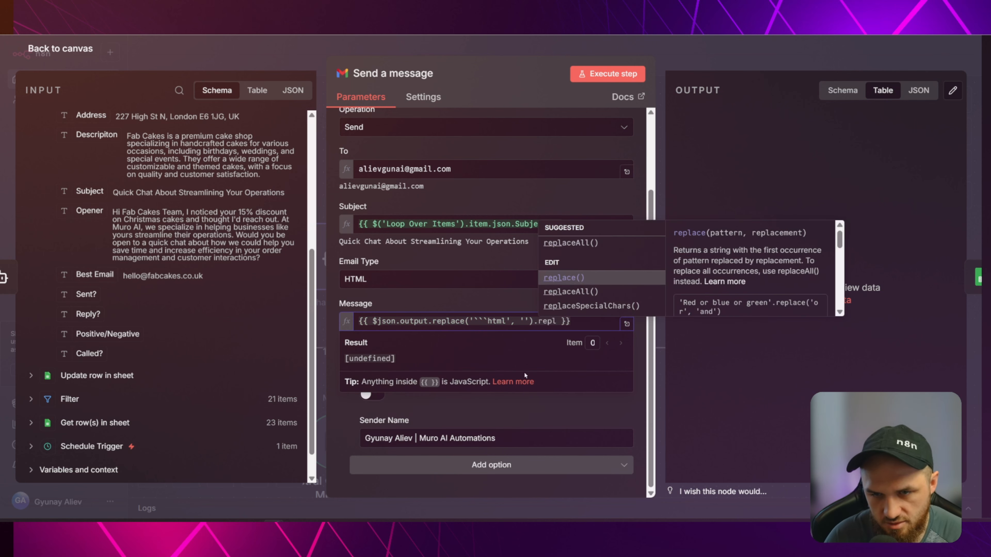
{"action": "key", "text": "Return"}
{"action": "type", "text": "'```',''"}
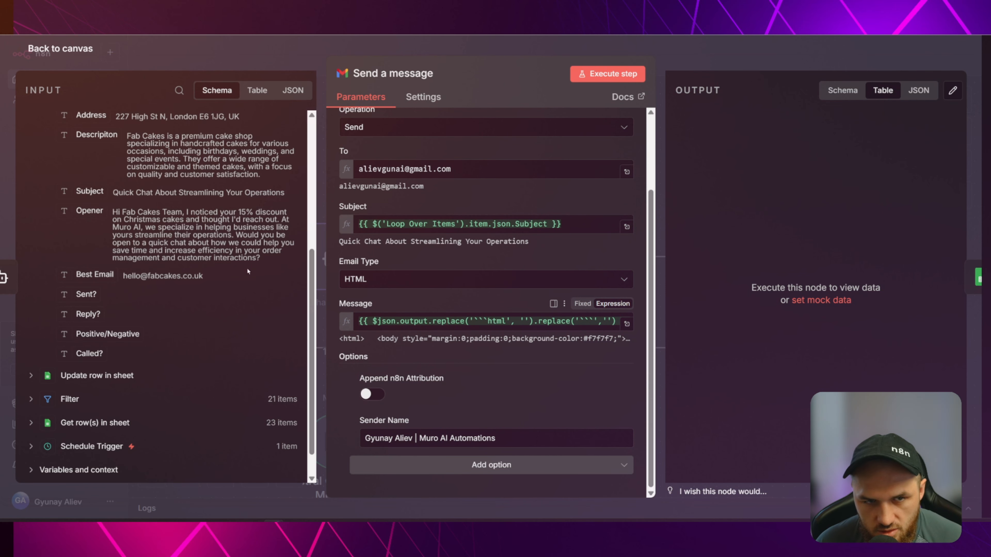
{"action": "scroll", "coordinate": [164, 274], "scroll_direction": "up", "scroll_amount": 5}
Add the Append n8n Attribution option to the Gmail node and leave it switched off.
{"action": "left_click", "coordinate": [89, 121]}
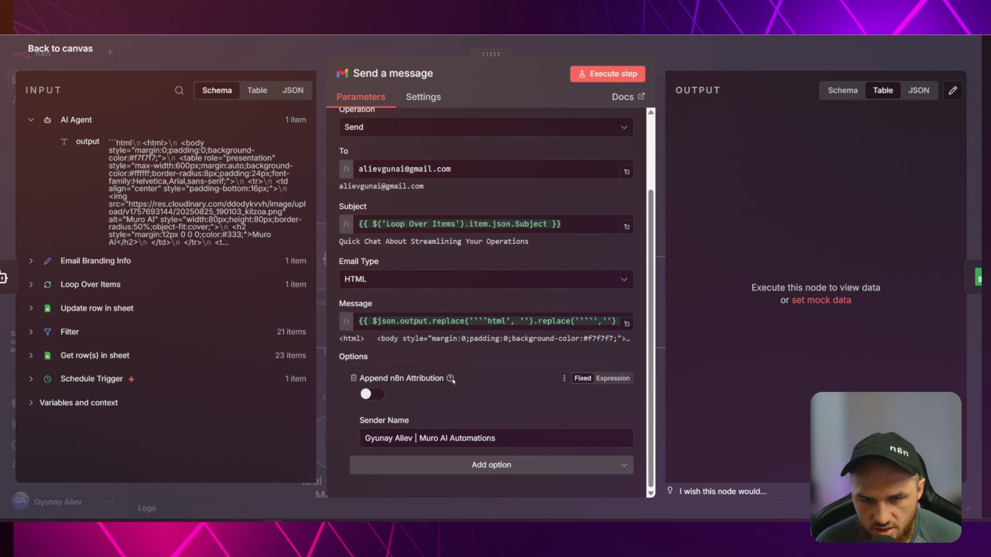
{"action": "left_click", "coordinate": [372, 396]}
{"action": "left_click", "coordinate": [372, 396]}
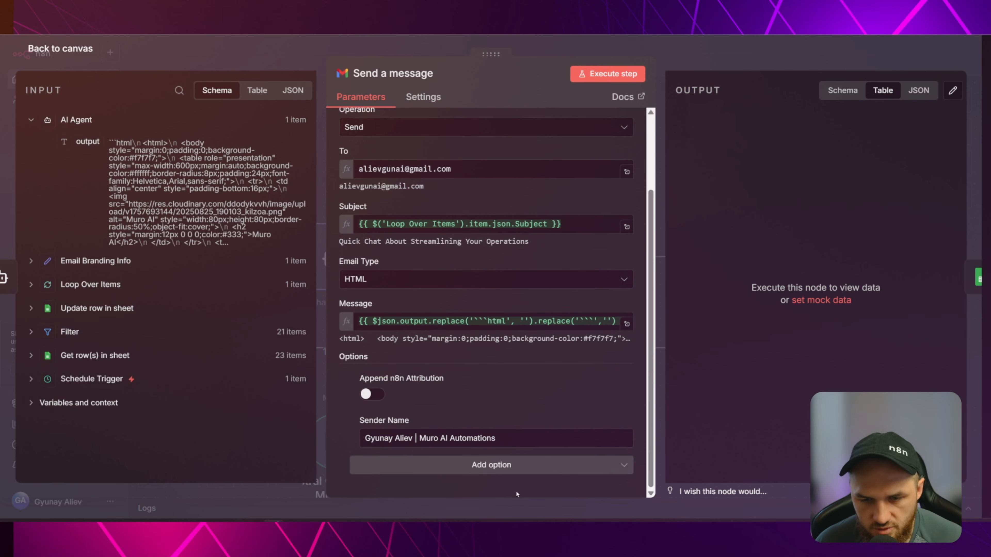
{"action": "left_click", "coordinate": [365, 464]}
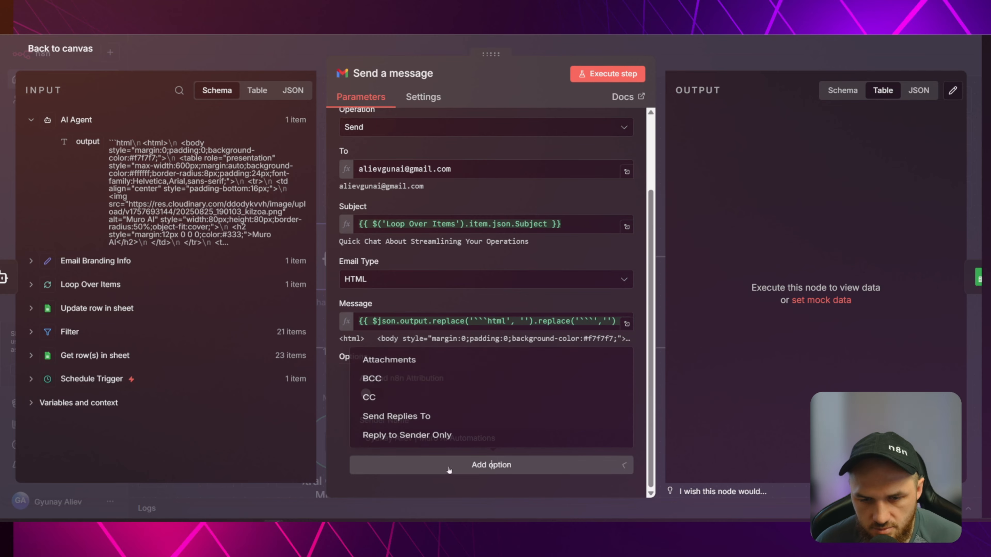
{"action": "left_click", "coordinate": [331, 401]}
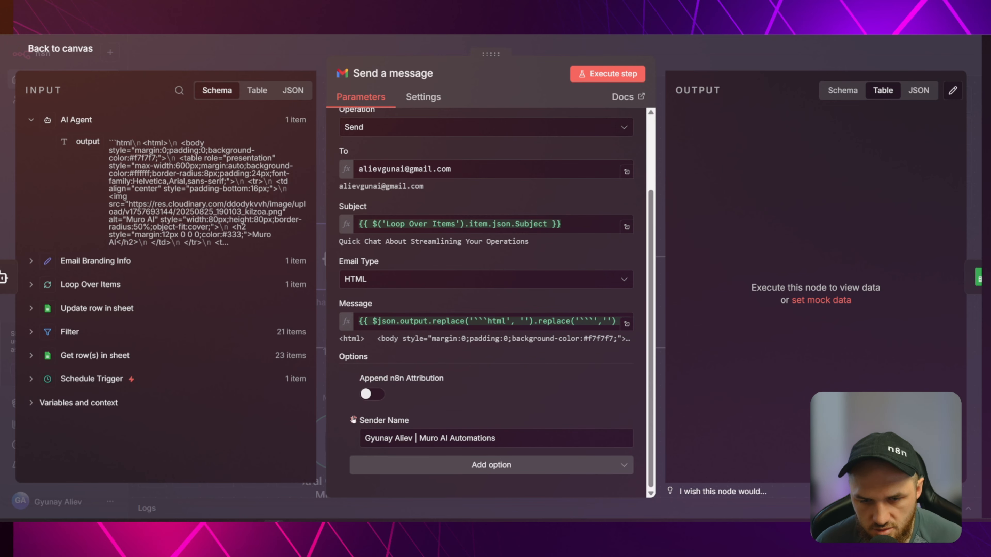
{"action": "left_click_drag", "start_coordinate": [502, 437], "coordinate": [302, 435]}
{"action": "key", "text": "ctrl+c"}
{"action": "left_click", "coordinate": [447, 463]}
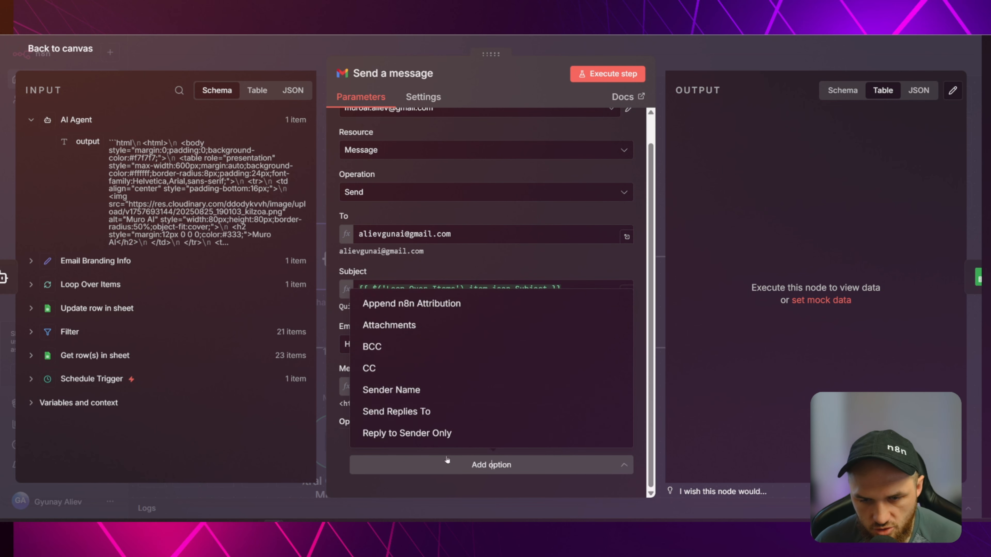
{"action": "left_click", "coordinate": [419, 308]}
{"action": "left_click", "coordinate": [370, 459]}
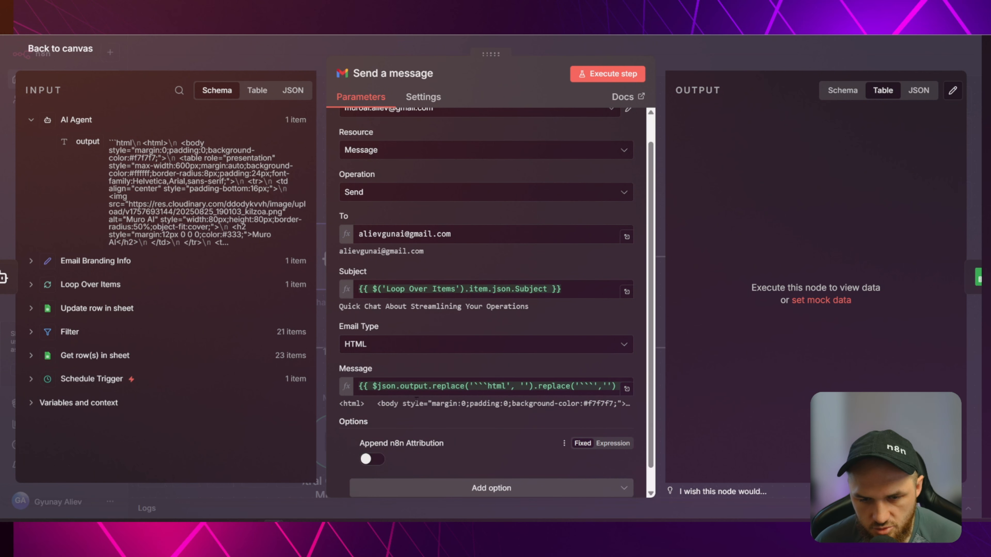
Add a Sender Name option and paste in the sender's name and company.
{"action": "scroll", "coordinate": [371, 459], "scroll_direction": "down", "scroll_amount": 1}
{"action": "left_click", "coordinate": [449, 465]}
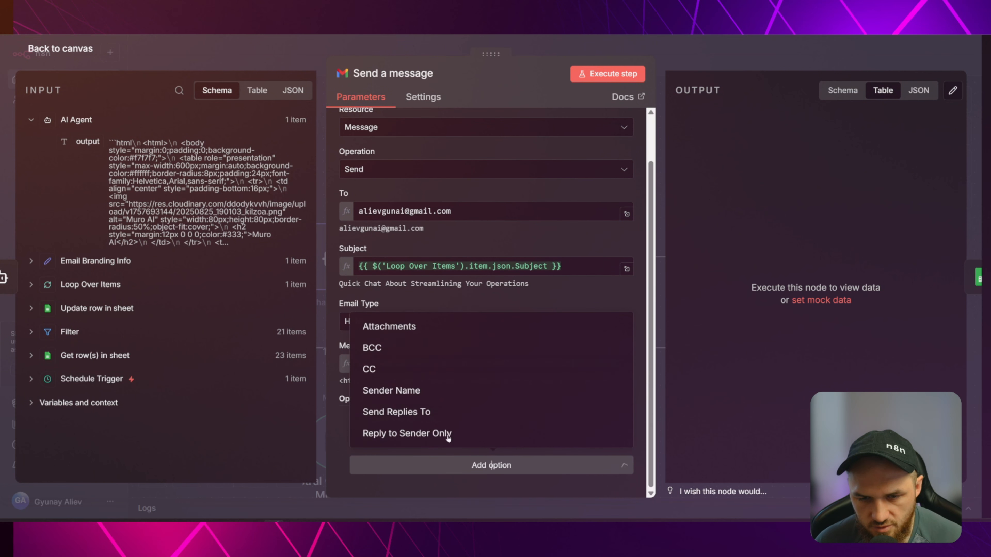
{"action": "left_click", "coordinate": [389, 392]}
{"action": "scroll", "coordinate": [428, 416], "scroll_direction": "down", "scroll_amount": 1}
{"action": "left_click", "coordinate": [416, 438]}
{"action": "key", "text": "ctrl+v"}
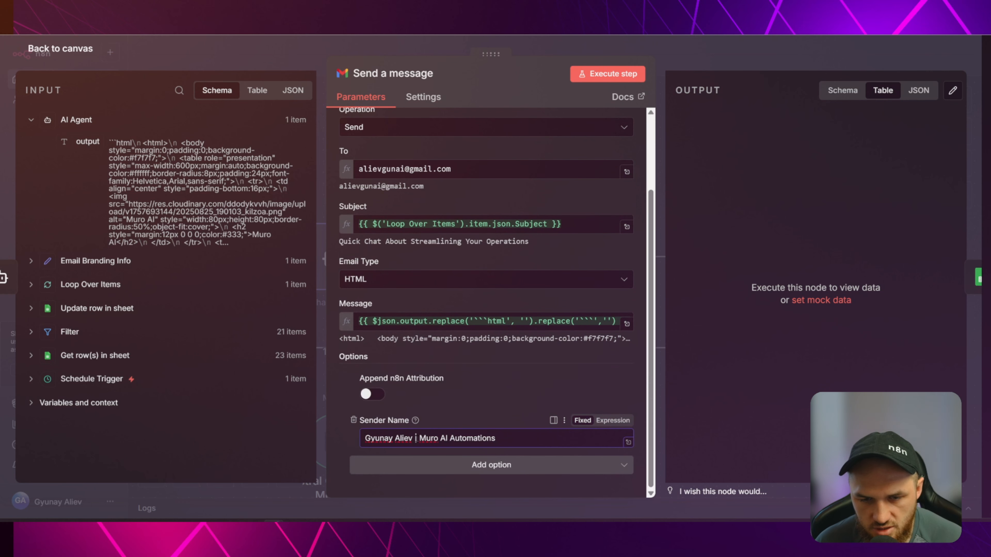
{"action": "left_click_drag", "start_coordinate": [364, 437], "coordinate": [496, 438]}
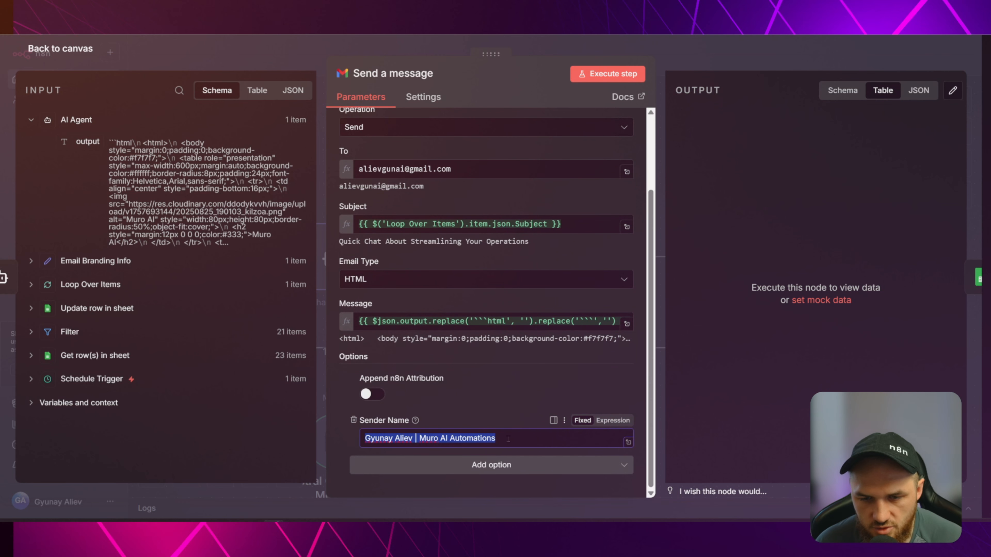
{"action": "left_click", "coordinate": [486, 368]}
{"action": "scroll", "coordinate": [517, 348], "scroll_direction": "up", "scroll_amount": 3}
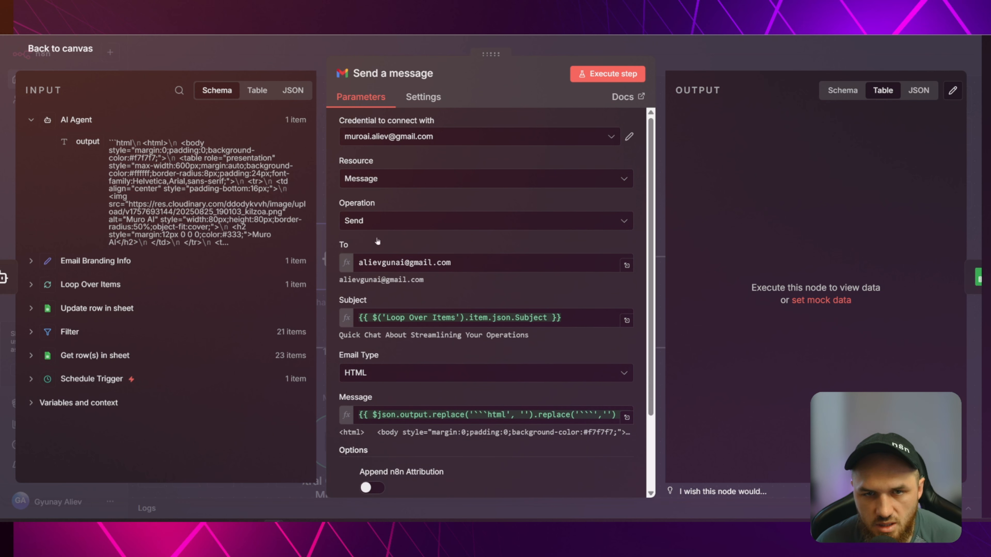
{"action": "left_click", "coordinate": [284, 51]}
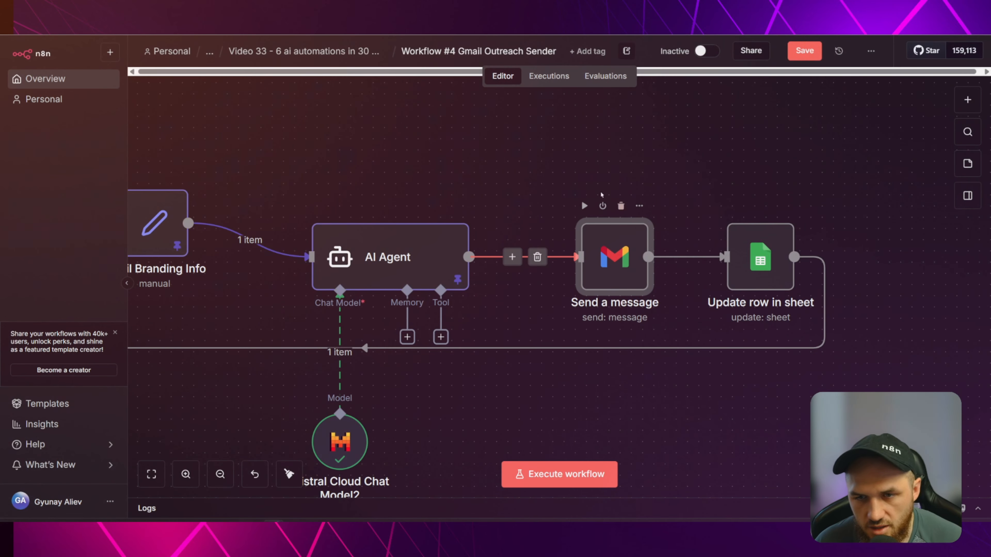
Execute the Send a message step to send the branded HTML email.
{"action": "left_click", "coordinate": [584, 207]}
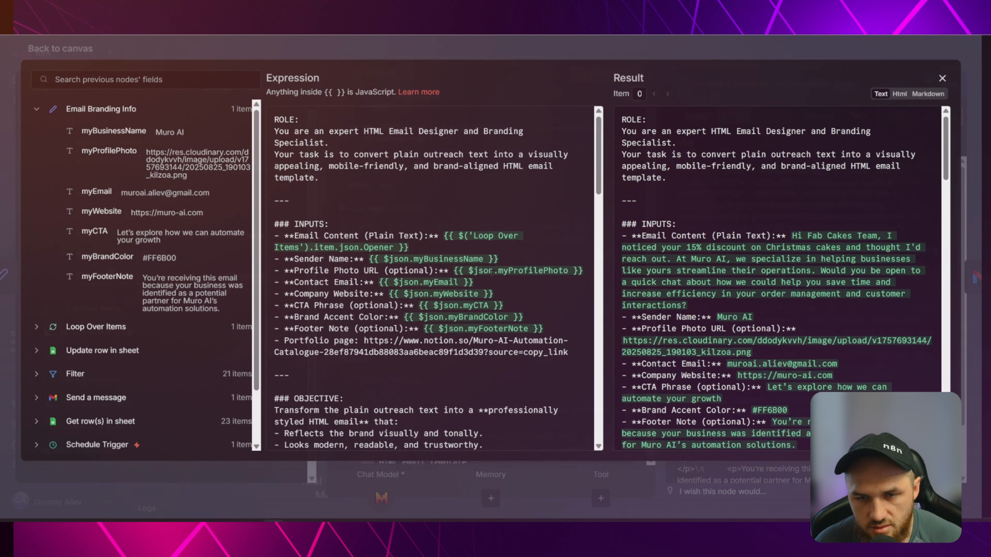
Compare the agent prompt with the received email's footer in Gmail.
{"action": "scroll", "coordinate": [474, 288], "scroll_direction": "down", "scroll_amount": 10}
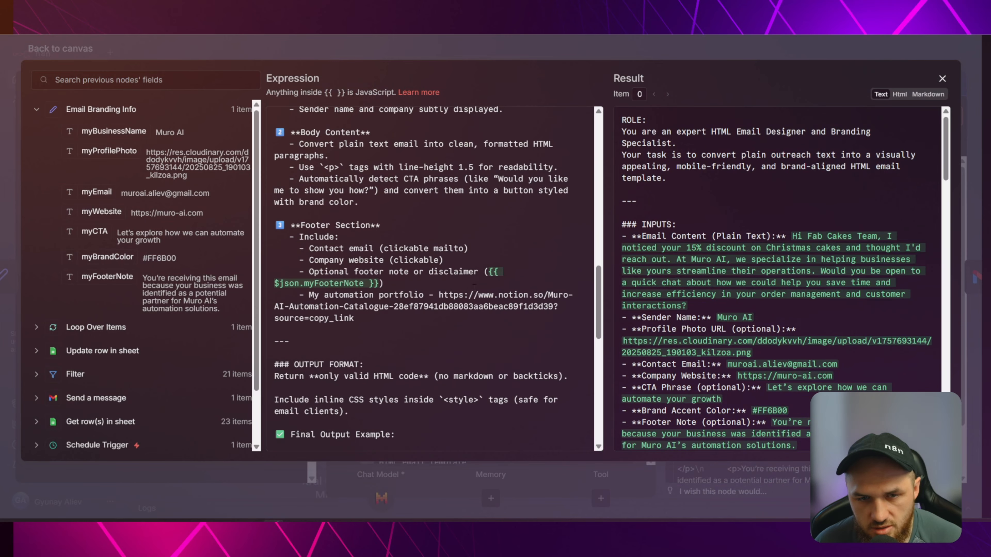
{"action": "scroll", "coordinate": [474, 285], "scroll_direction": "down", "scroll_amount": 10}
{"action": "scroll", "coordinate": [414, 223], "scroll_direction": "up", "scroll_amount": 5}
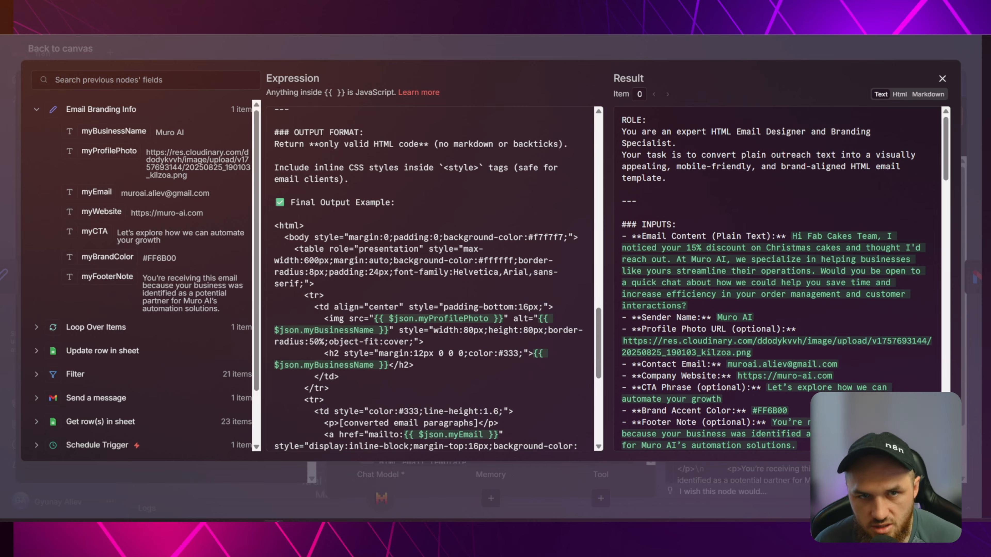
{"action": "left_click", "coordinate": [287, 51]}
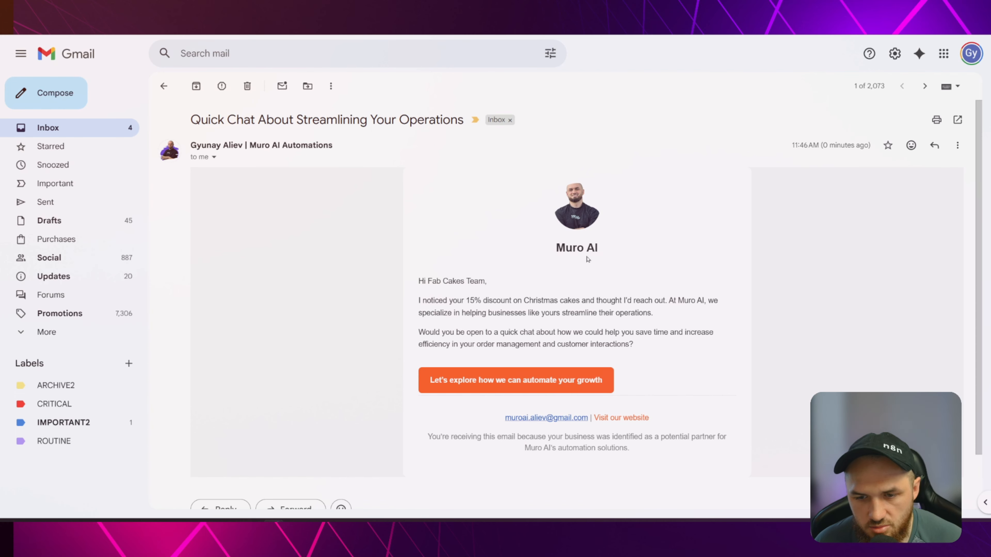
{"action": "left_click_drag", "start_coordinate": [428, 436], "coordinate": [629, 449]}
{"action": "left_click", "coordinate": [587, 416]}
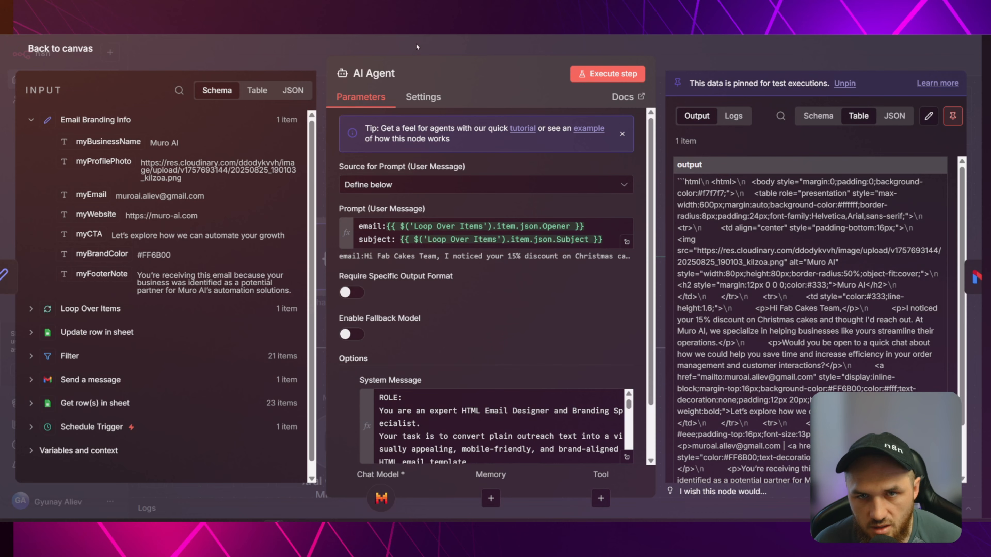
Check the Sent? status choices for row 4 in the spreadsheet.
{"action": "key", "text": "Escape"}
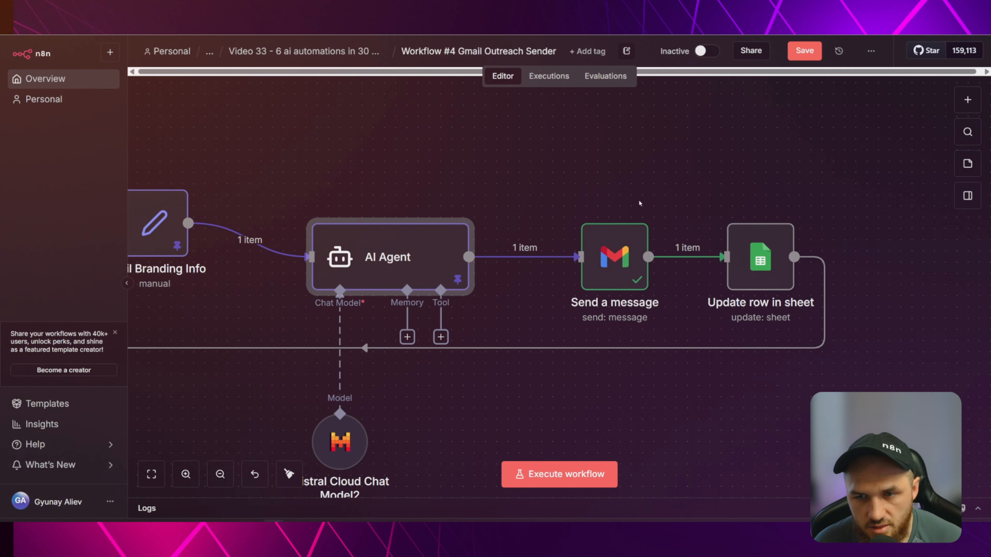
{"action": "scroll", "coordinate": [640, 164], "scroll_direction": "right", "scroll_amount": 5}
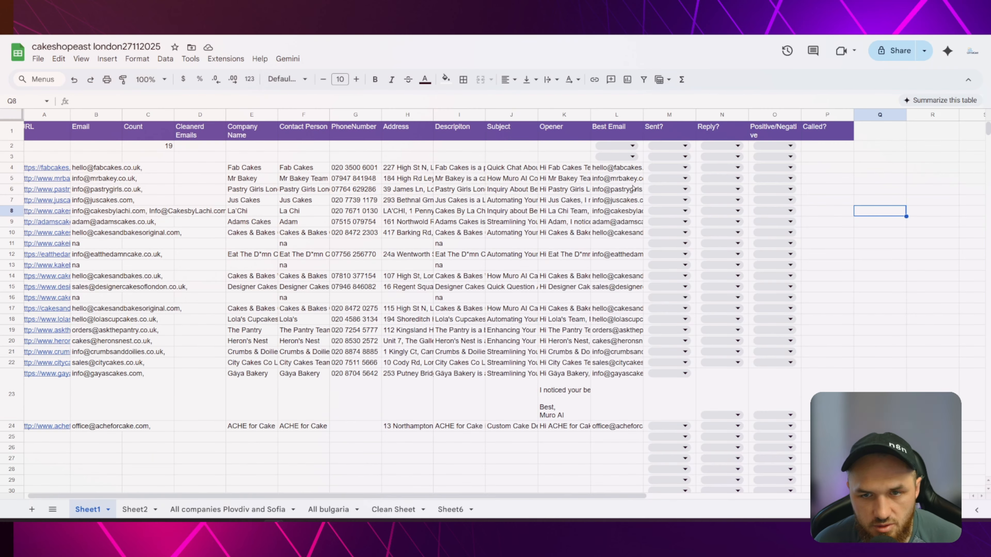
{"action": "left_click", "coordinate": [686, 167]}
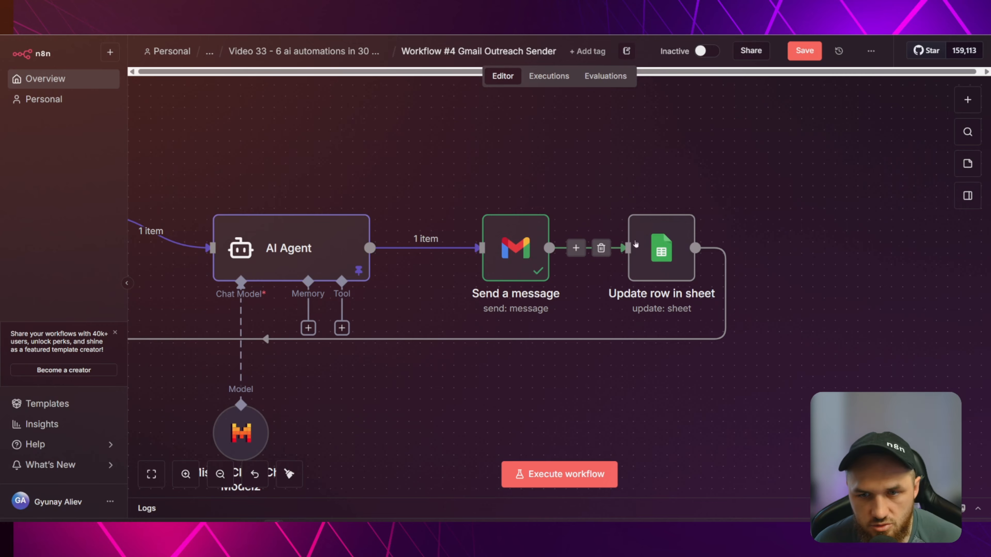
Pin the Send a message output and look up Google Sheets actions to add after it.
{"action": "left_click", "coordinate": [515, 246]}
{"action": "key", "text": "p"}
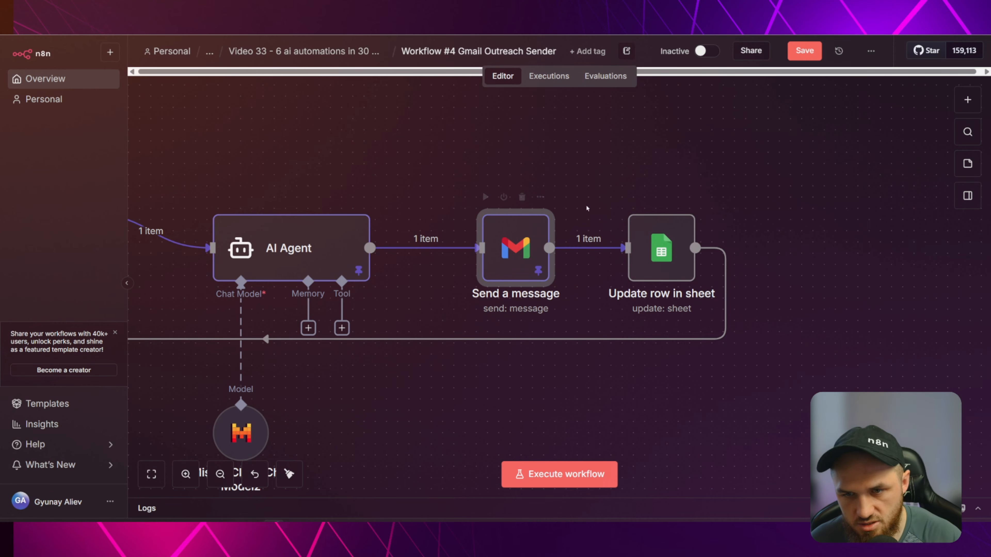
{"action": "left_click", "coordinate": [576, 248]}
{"action": "type", "text": "sheet"}
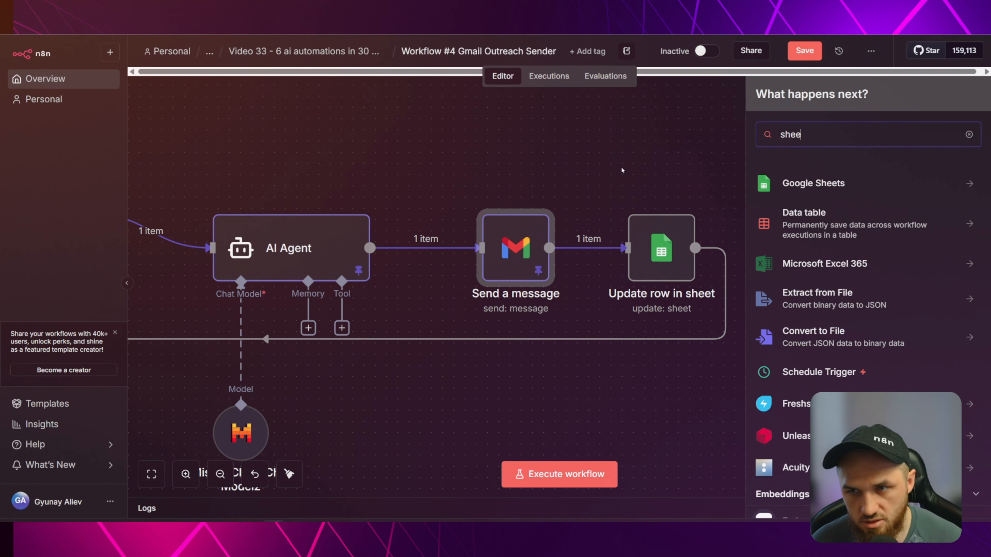
{"action": "left_click", "coordinate": [782, 184]}
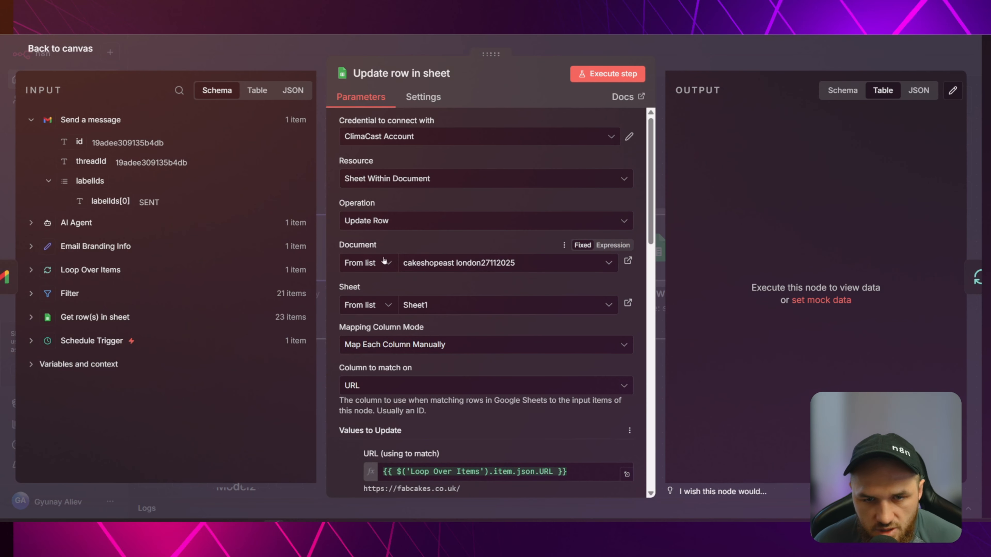
{"action": "left_click", "coordinate": [252, 49]}
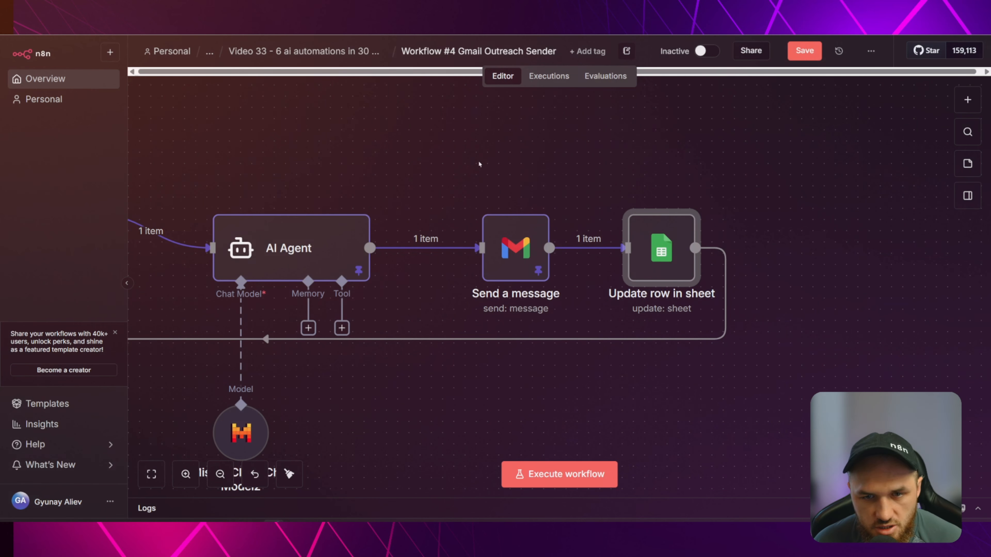
{"action": "left_click_drag", "start_coordinate": [297, 144], "coordinate": [794, 157]}
{"action": "left_click_drag", "start_coordinate": [226, 256], "coordinate": [625, 279]}
{"action": "double_click", "coordinate": [348, 197]}
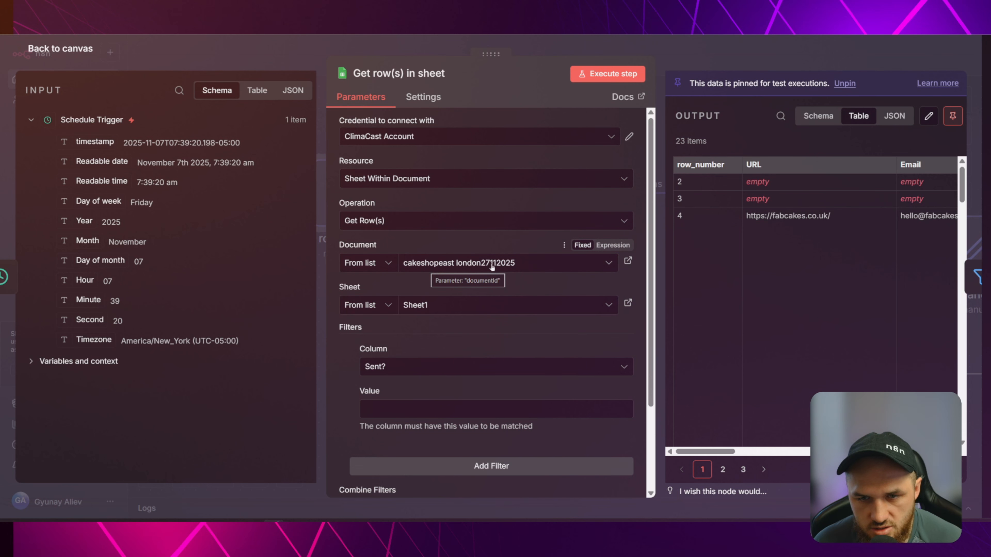
{"action": "key", "text": "Escape"}
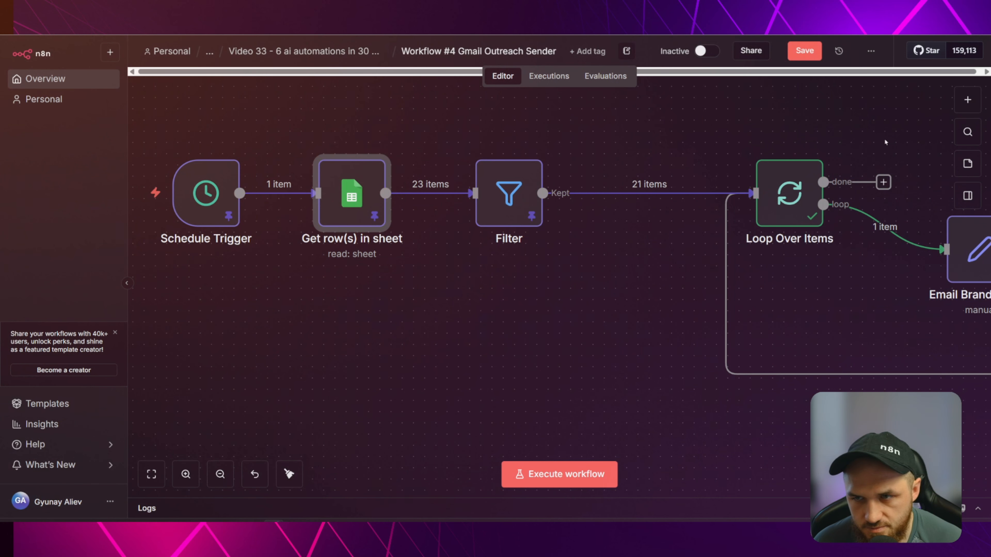
{"action": "left_click_drag", "start_coordinate": [435, 153], "coordinate": [156, 166]}
{"action": "left_click_drag", "start_coordinate": [760, 195], "coordinate": [459, 214]}
{"action": "left_click_drag", "start_coordinate": [682, 179], "coordinate": [335, 112]}
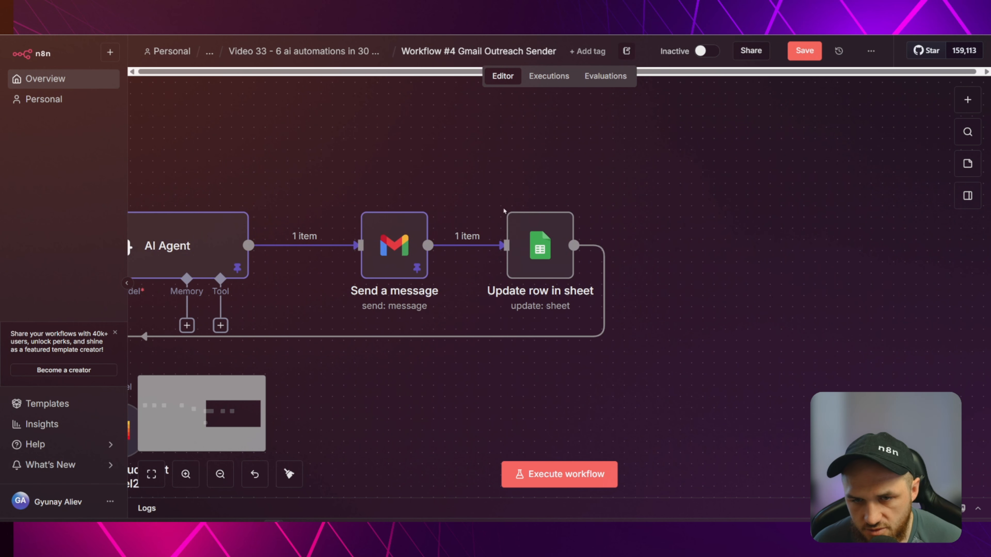
{"action": "left_click", "coordinate": [527, 252]}
{"action": "double_click", "coordinate": [527, 251]}
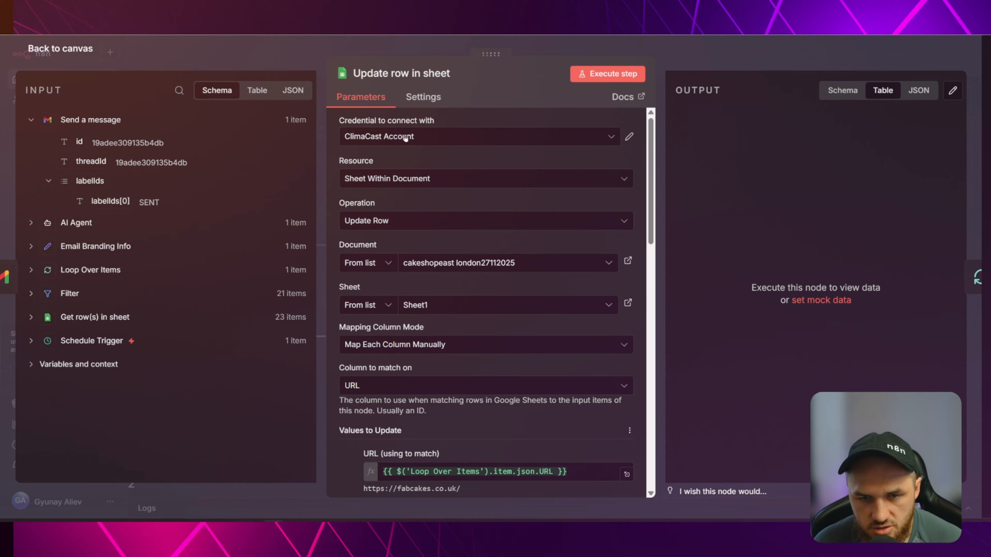
Re-map the URL match field to the Loop Over Items URL.
{"action": "scroll", "coordinate": [358, 164], "scroll_direction": "down", "scroll_amount": 5}
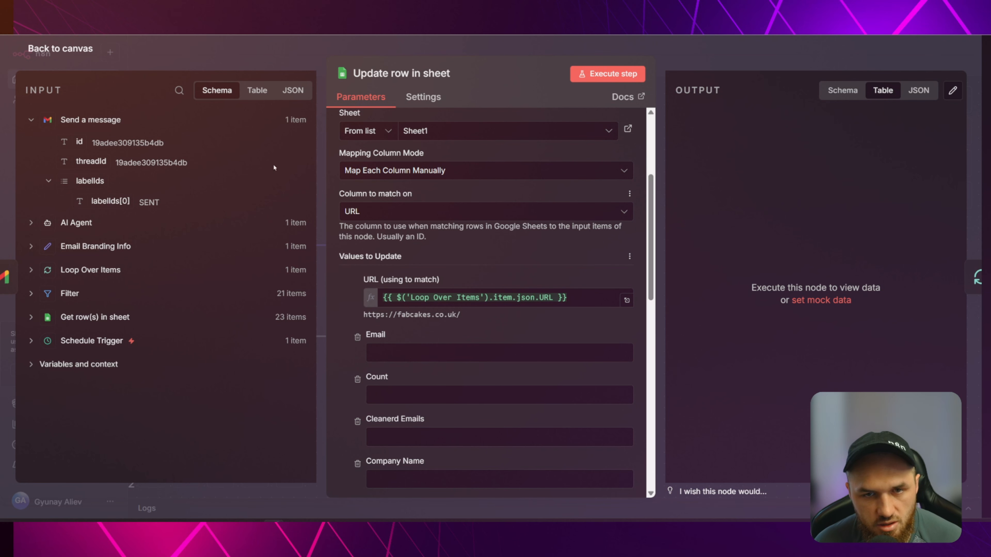
{"action": "scroll", "coordinate": [531, 297], "scroll_direction": "up", "scroll_amount": 3}
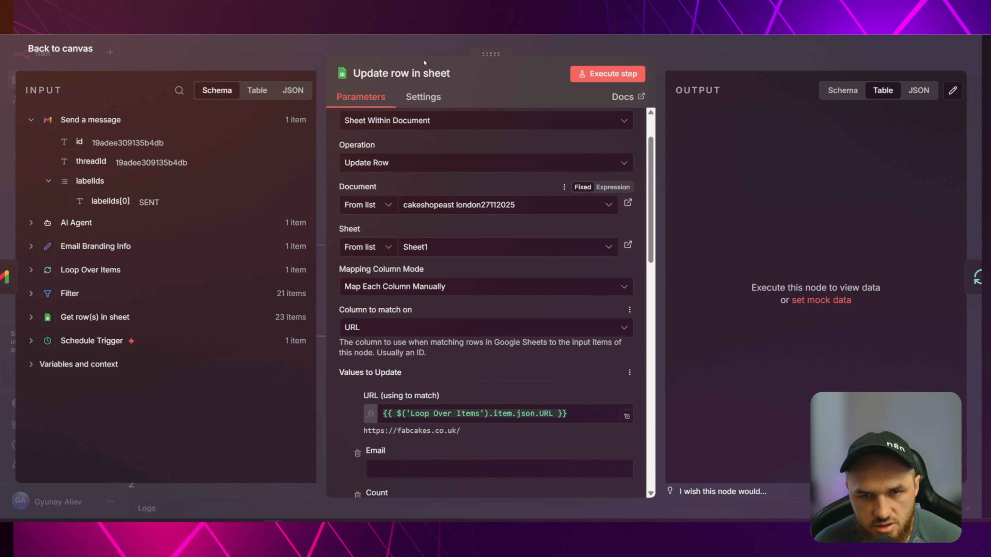
{"action": "scroll", "coordinate": [476, 269], "scroll_direction": "up", "scroll_amount": 2}
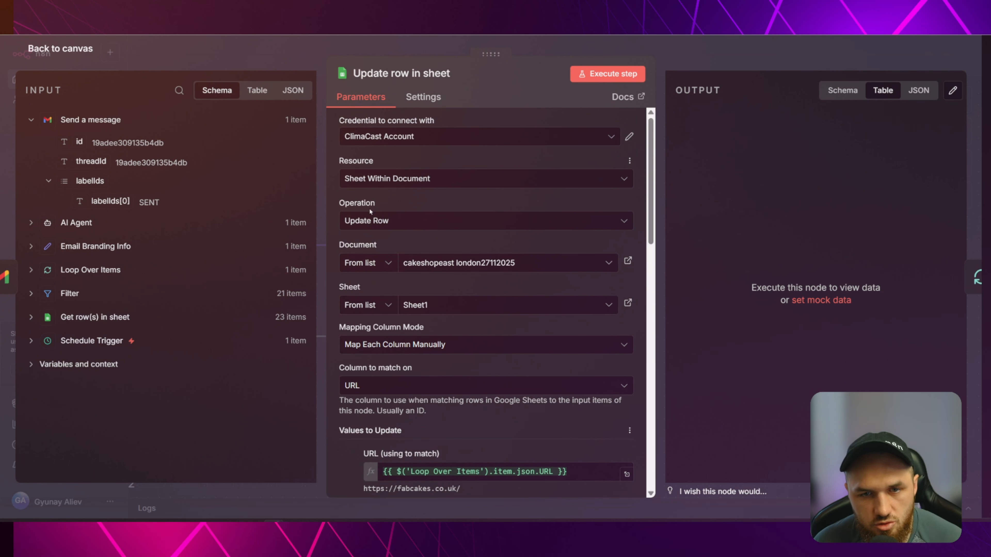
{"action": "scroll", "coordinate": [401, 229], "scroll_direction": "down", "scroll_amount": 6}
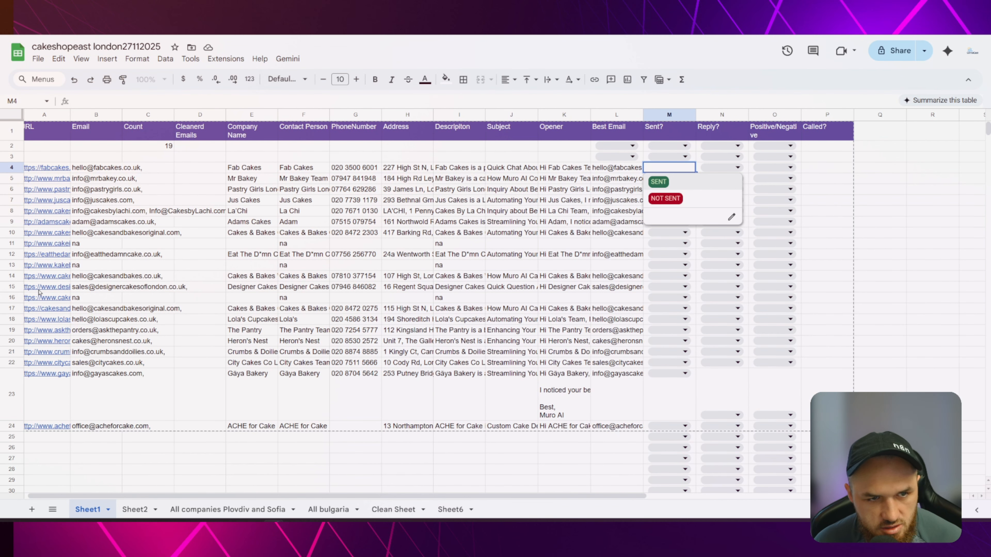
{"action": "mouse_move", "coordinate": [46, 168]}
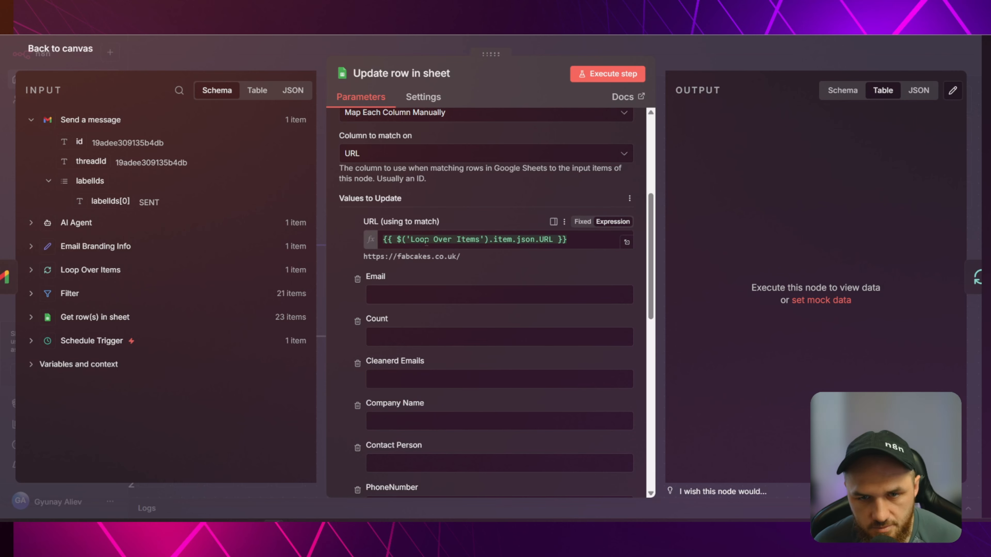
{"action": "left_click", "coordinate": [478, 238]}
{"action": "key", "text": "ctrl+a"}
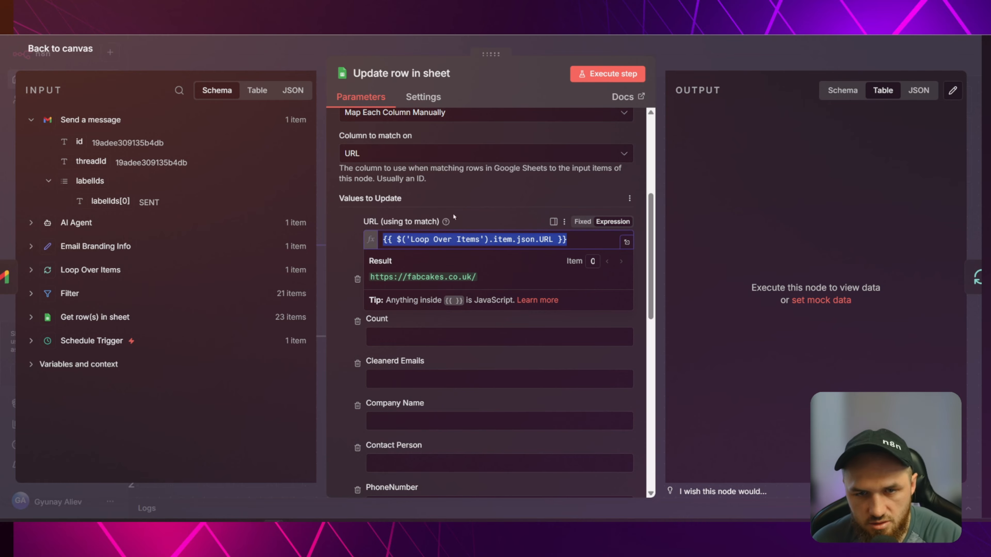
{"action": "key", "text": "BackSpace"}
{"action": "left_click", "coordinate": [456, 197]}
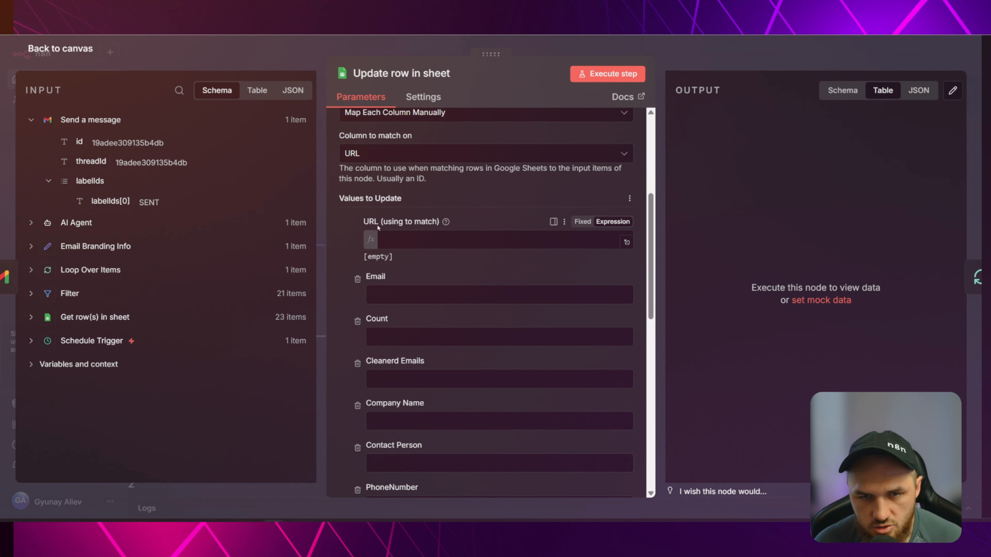
{"action": "left_click", "coordinate": [77, 268]}
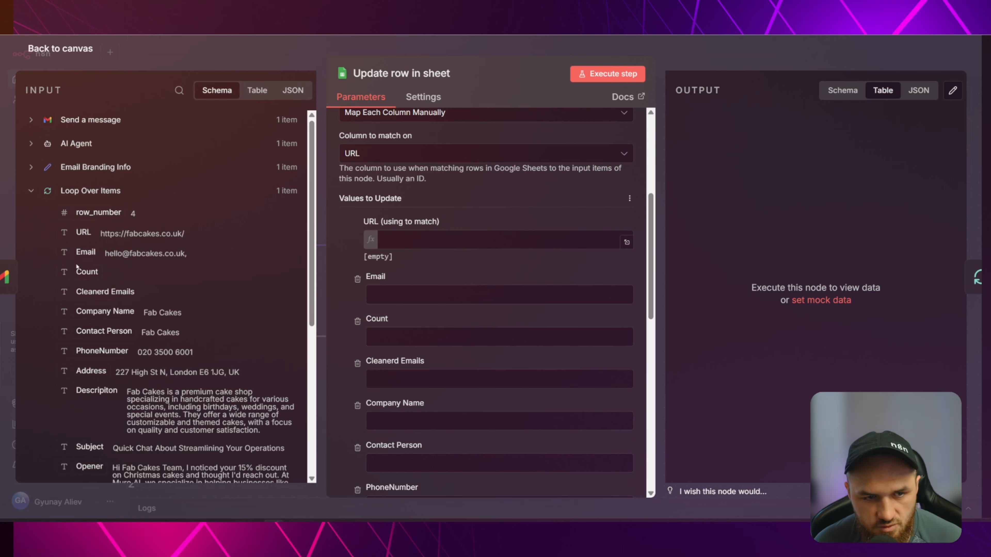
{"action": "left_click_drag", "start_coordinate": [84, 232], "coordinate": [415, 239]}
{"action": "left_click", "coordinate": [484, 191]}
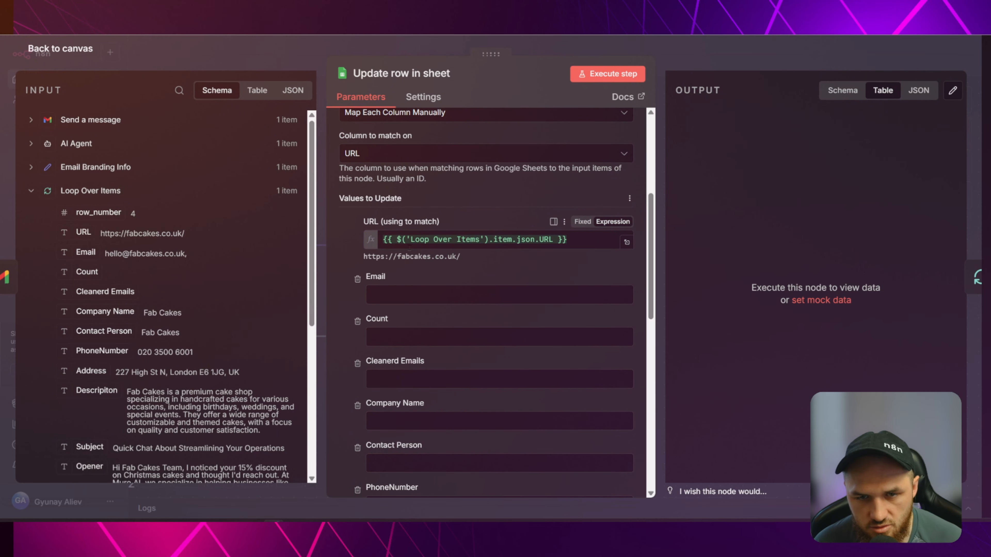
Remove Email, Count, Company Name and the other value fields, keeping only Sent?
{"action": "scroll", "coordinate": [484, 273], "scroll_direction": "down", "scroll_amount": 5}
{"action": "scroll", "coordinate": [491, 247], "scroll_direction": "down", "scroll_amount": 2}
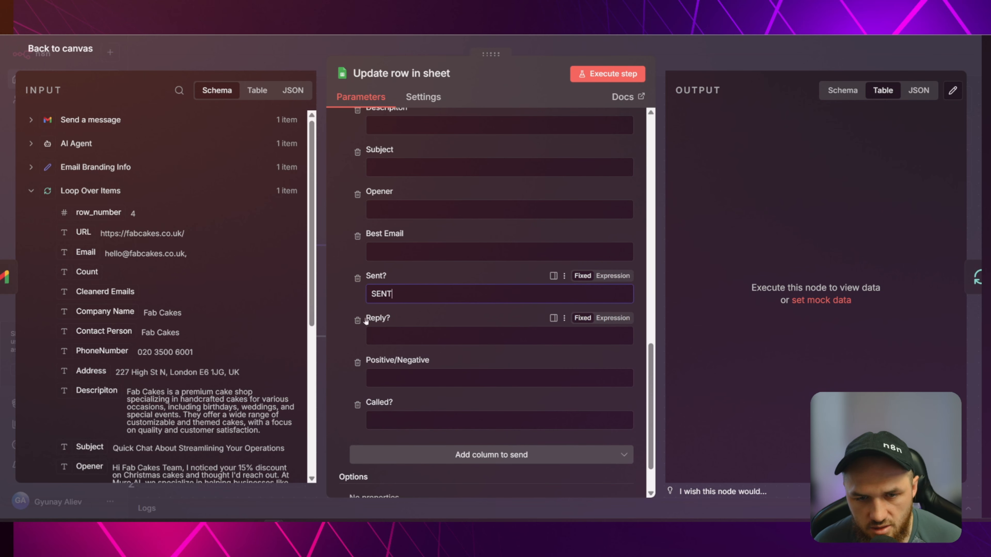
{"action": "scroll", "coordinate": [388, 316], "scroll_direction": "up", "scroll_amount": 10}
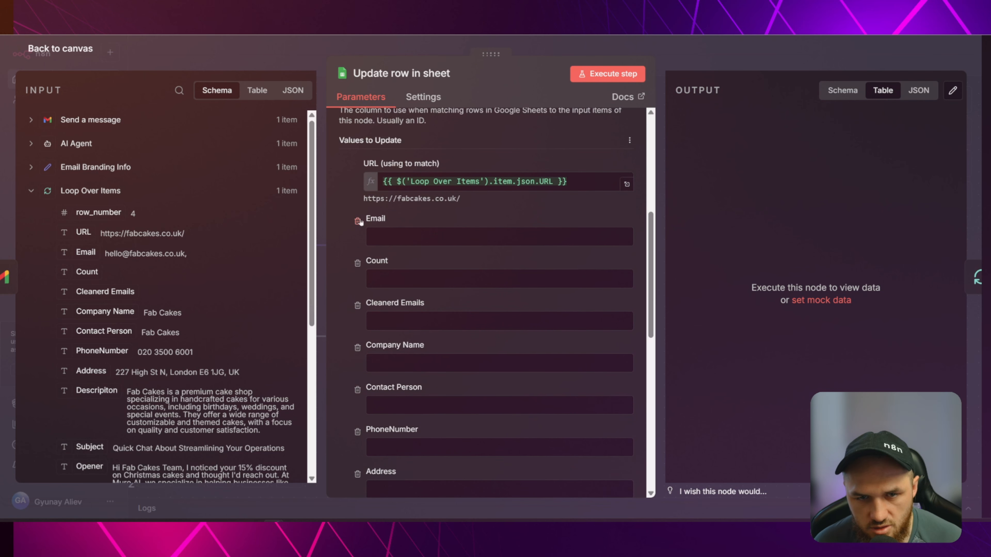
{"action": "left_click", "coordinate": [358, 221]}
{"action": "left_click", "coordinate": [357, 221]}
{"action": "left_click", "coordinate": [357, 221]}
{"action": "left_click", "coordinate": [357, 220]}
{"action": "left_click", "coordinate": [357, 221]}
{"action": "left_click", "coordinate": [357, 221]}
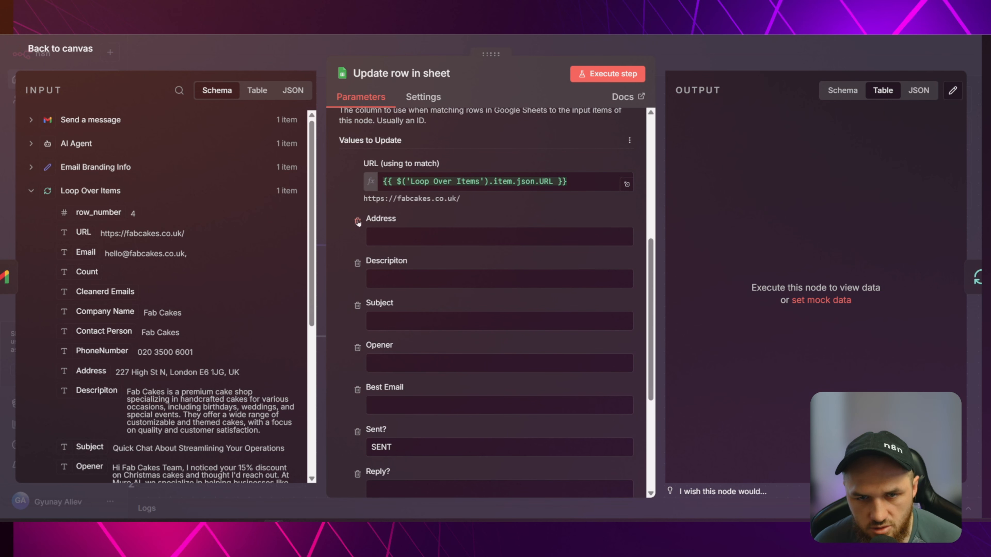
{"action": "left_click", "coordinate": [357, 221]}
{"action": "left_click", "coordinate": [358, 221]}
{"action": "left_click", "coordinate": [357, 221]}
{"action": "left_click", "coordinate": [358, 221]}
{"action": "left_click", "coordinate": [357, 221]}
{"action": "left_click", "coordinate": [354, 310]}
{"action": "left_click", "coordinate": [354, 311]}
{"action": "left_click", "coordinate": [358, 349]}
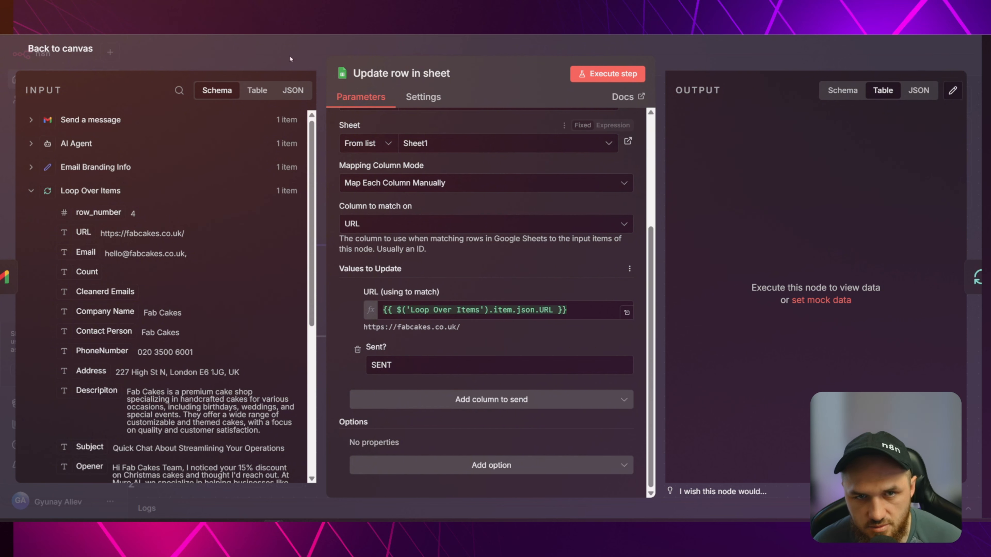
{"action": "left_click", "coordinate": [275, 50]}
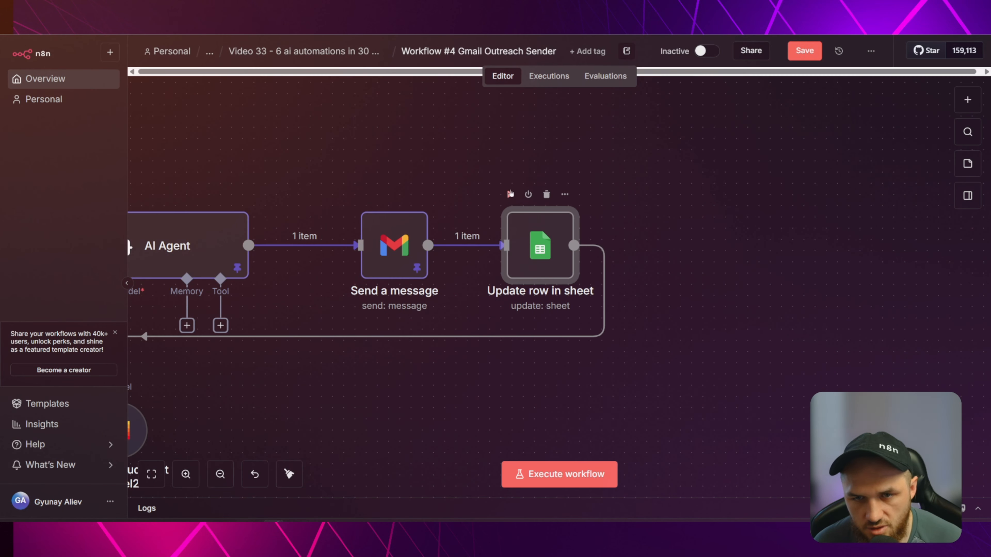
Run Update row in sheet and confirm row 4 shows SENT in the spreadsheet.
{"action": "left_click", "coordinate": [510, 194]}
{"action": "key", "text": "alt+Tab"}
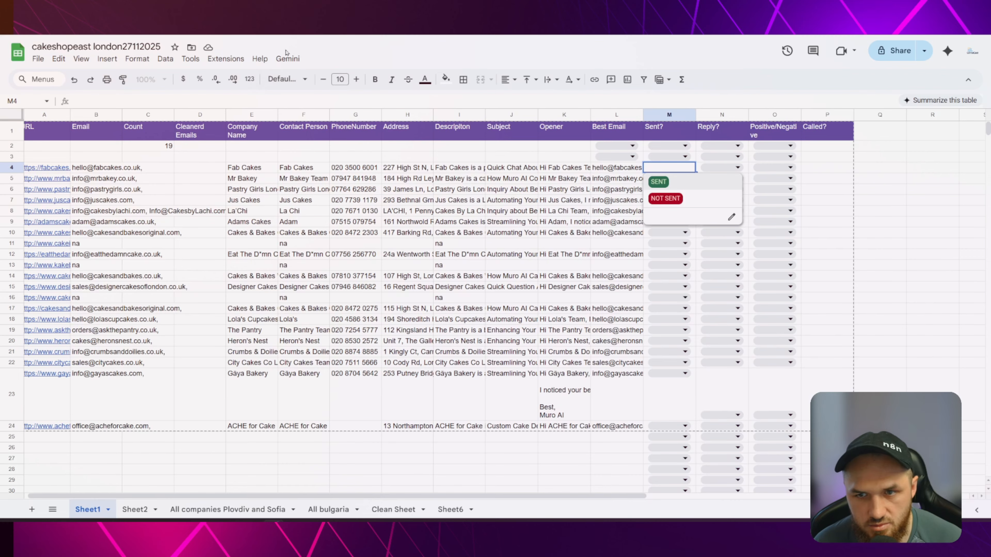
{"action": "left_click", "coordinate": [921, 201]}
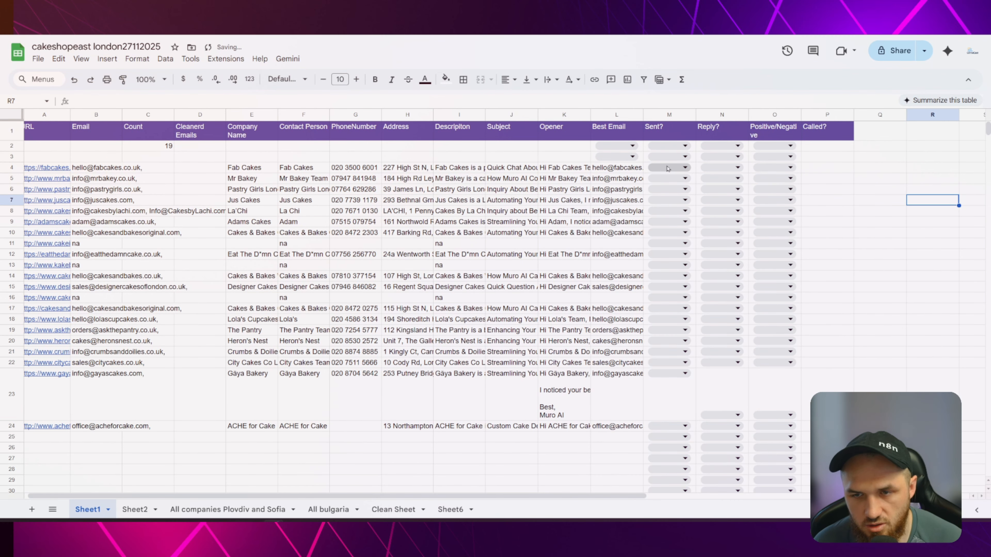
{"action": "key", "text": "alt+Tab"}
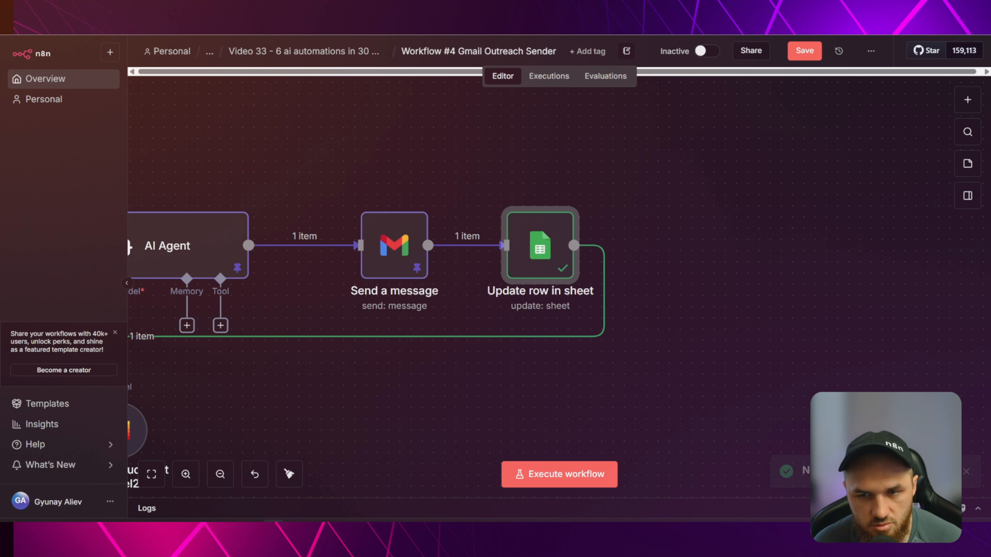
{"action": "left_click", "coordinate": [510, 194]}
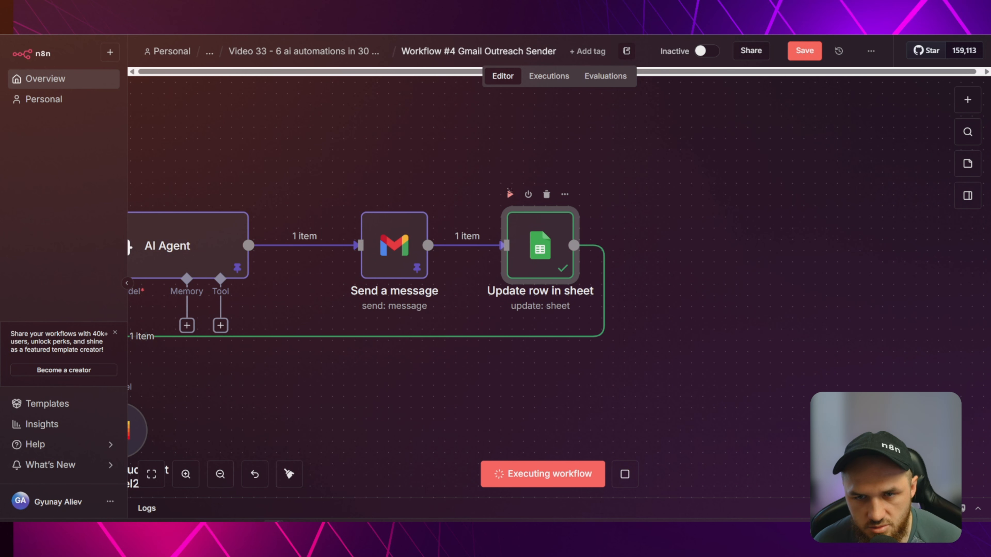
{"action": "key", "text": "alt+Tab"}
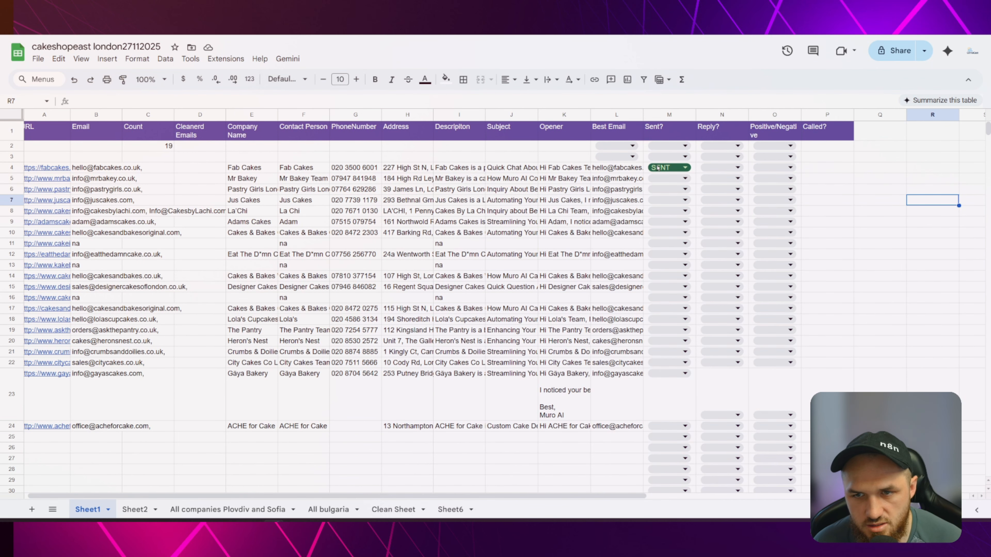
{"action": "key", "text": "alt+Tab"}
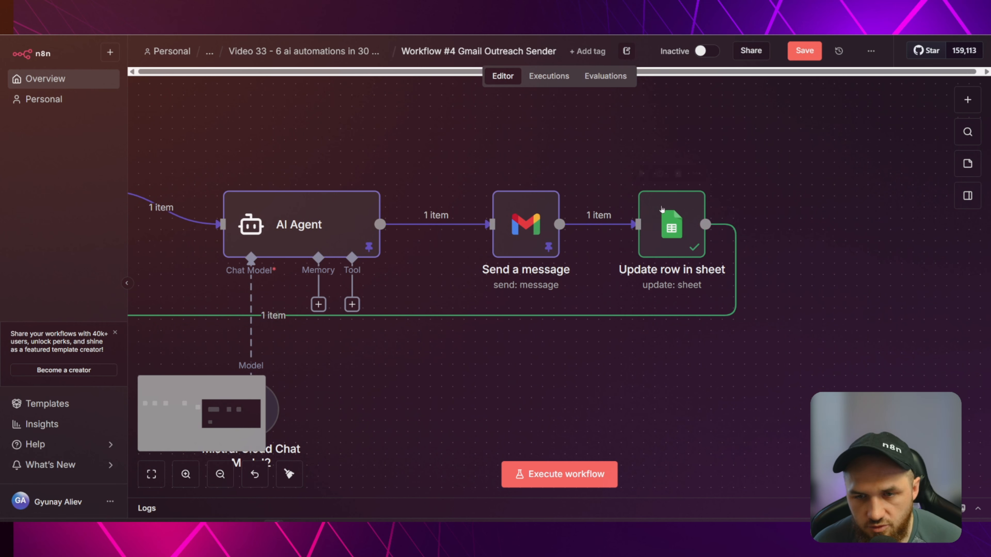
Replace the old loop connection with a new link from Update row in sheet to Loop Over Items.
{"action": "scroll", "coordinate": [363, 328], "scroll_direction": "left", "scroll_amount": 3}
{"action": "left_click", "coordinate": [286, 316]}
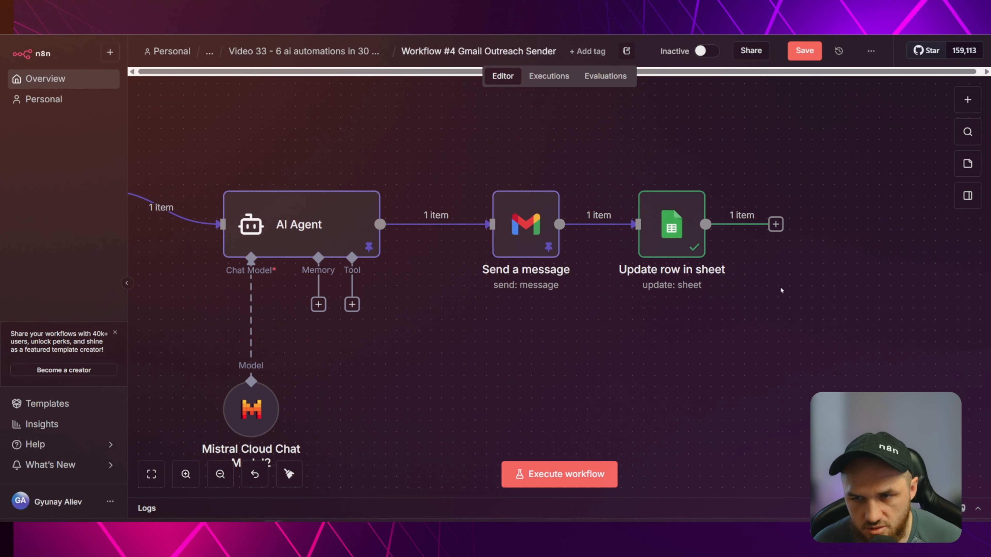
{"action": "scroll", "coordinate": [769, 250], "scroll_direction": "down", "scroll_amount": 5}
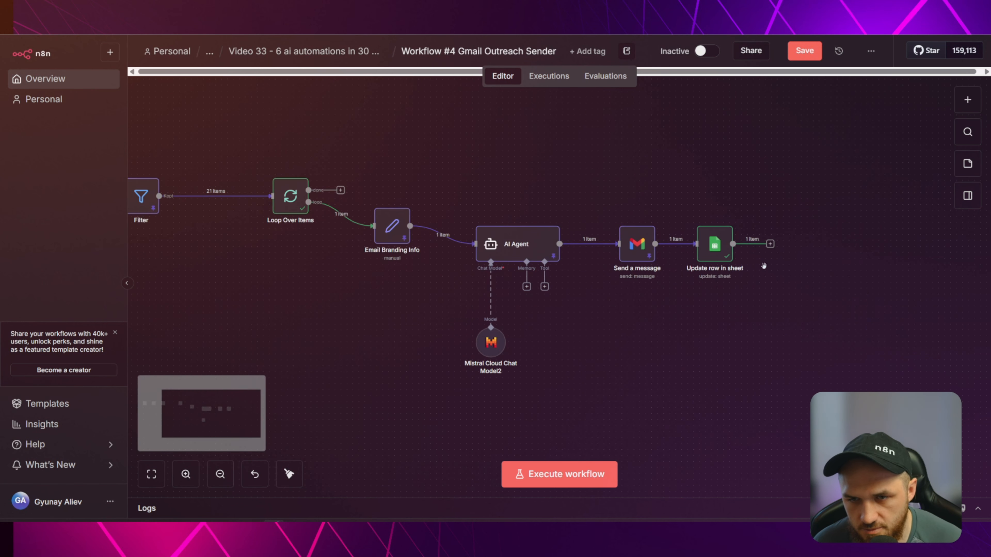
{"action": "left_click_drag", "start_coordinate": [699, 321], "coordinate": [714, 258]}
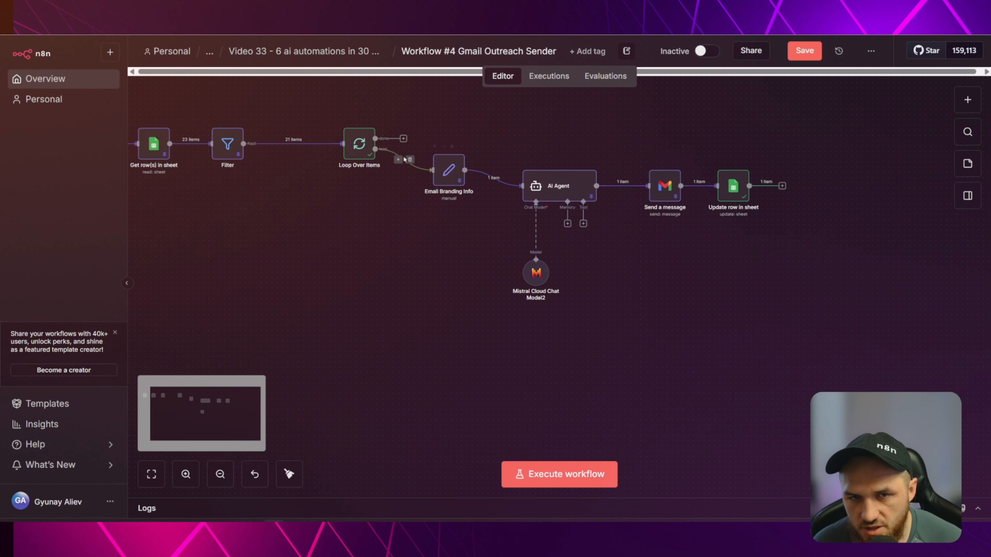
{"action": "left_click_drag", "start_coordinate": [782, 188], "coordinate": [342, 144]}
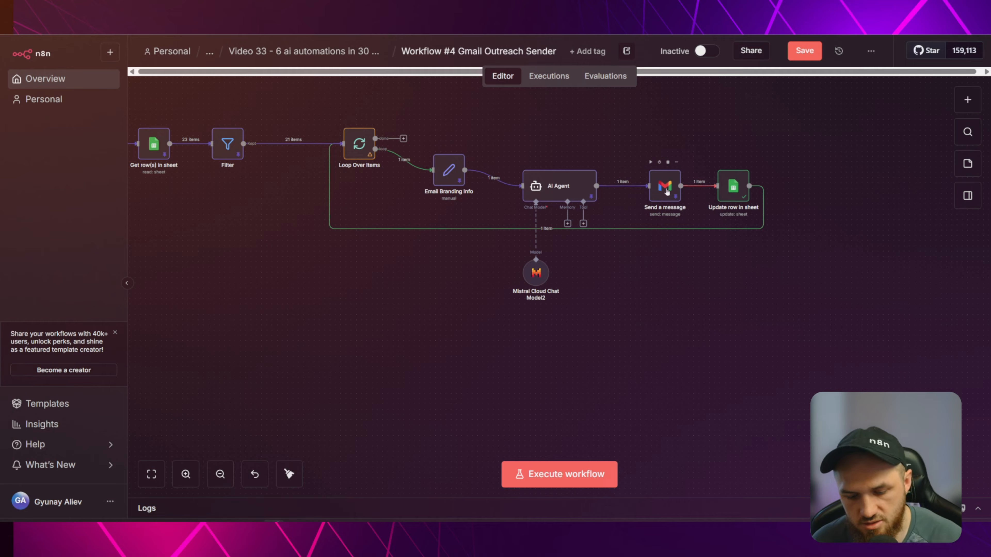
{"action": "left_click", "coordinate": [667, 192]}
{"action": "key", "text": "p"}
{"action": "left_click", "coordinate": [558, 191]}
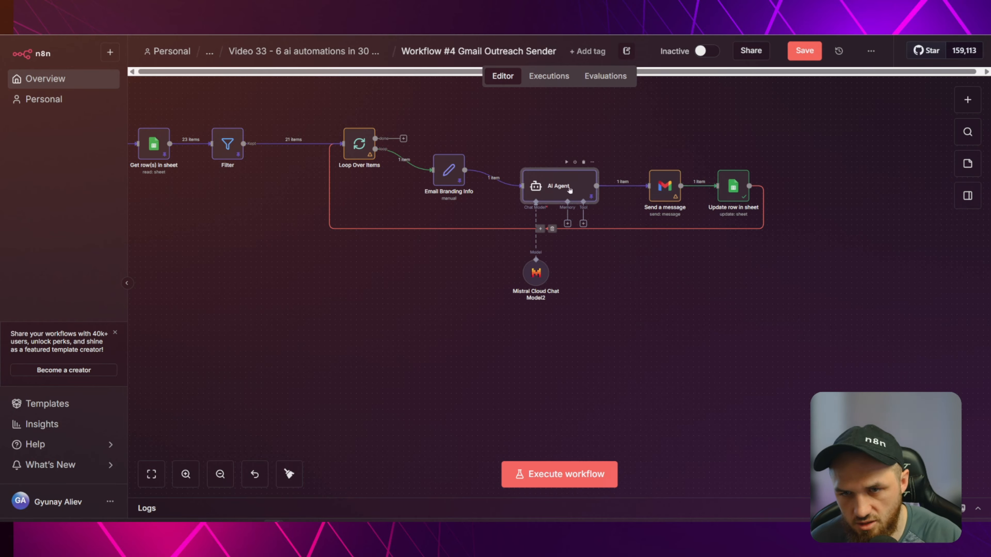
{"action": "key", "text": "p"}
{"action": "left_click", "coordinate": [448, 170]}
{"action": "key", "text": "p"}
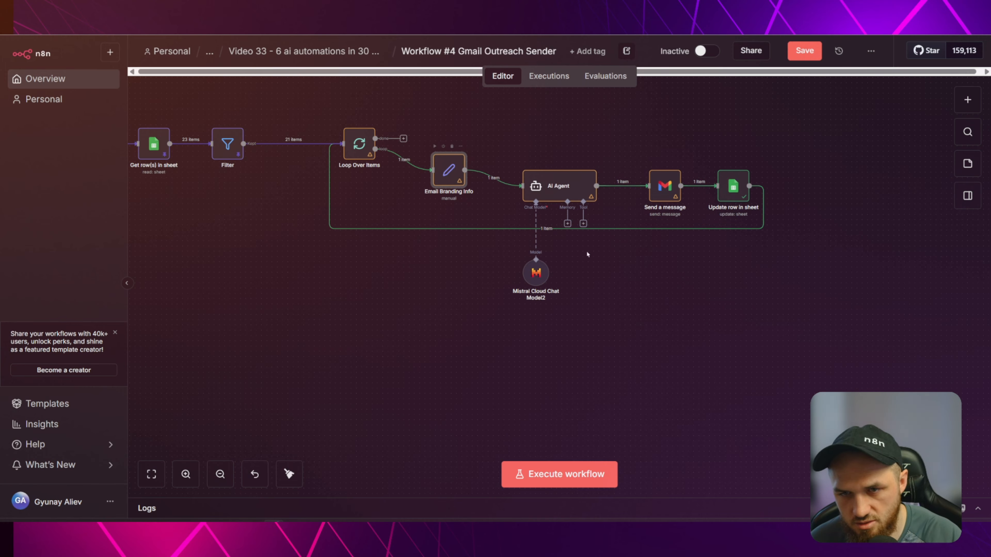
{"action": "left_click", "coordinate": [804, 52]}
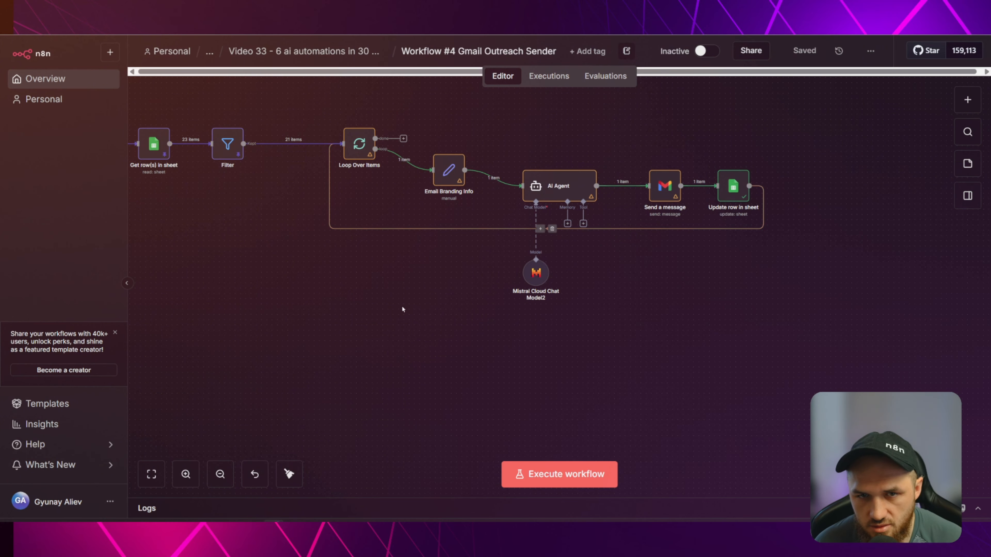
{"action": "left_click_drag", "start_coordinate": [312, 266], "coordinate": [535, 343]}
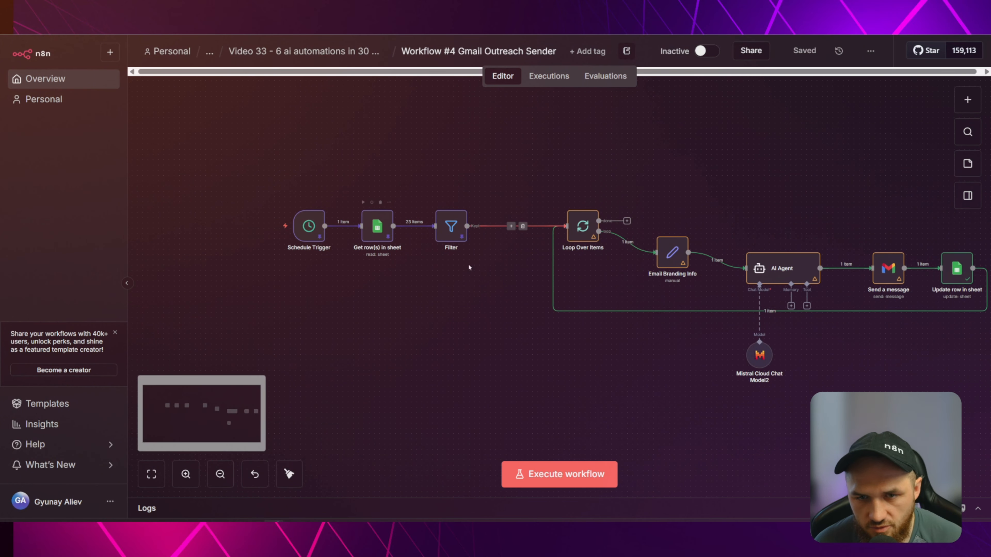
{"action": "left_click_drag", "start_coordinate": [464, 323], "coordinate": [357, 308]}
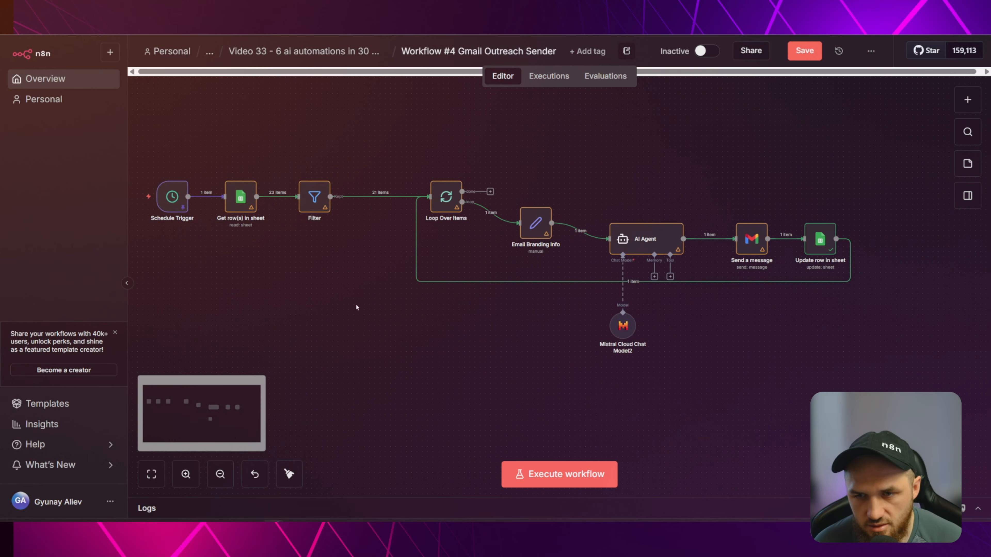
{"action": "left_click", "coordinate": [923, 509]}
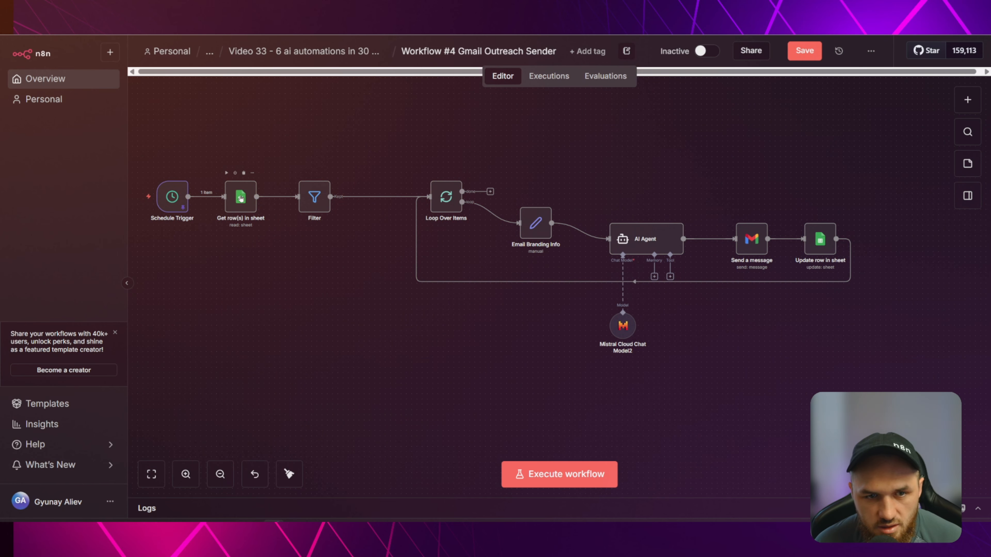
{"action": "scroll", "coordinate": [235, 174], "scroll_direction": "up", "scroll_amount": 4}
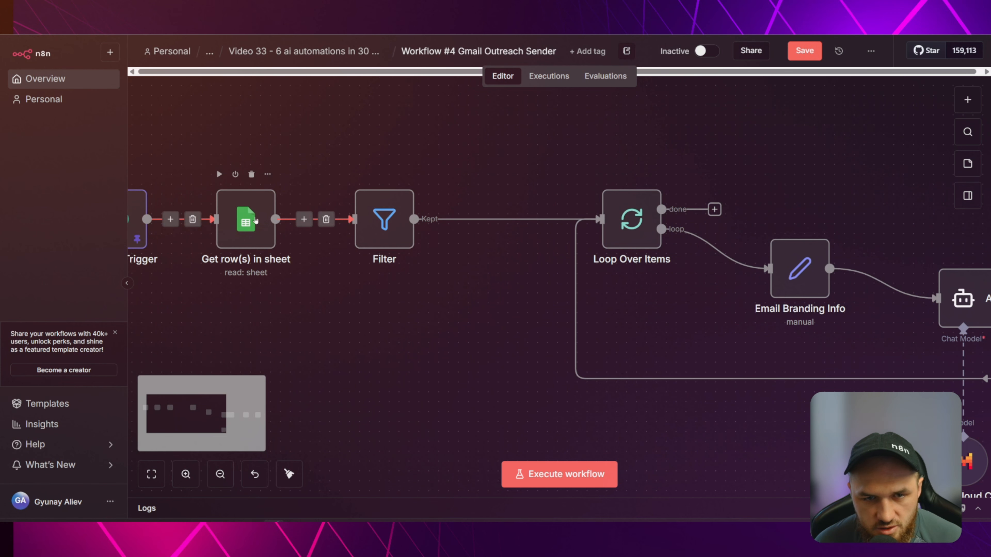
{"action": "mouse_move", "coordinate": [521, 230]}
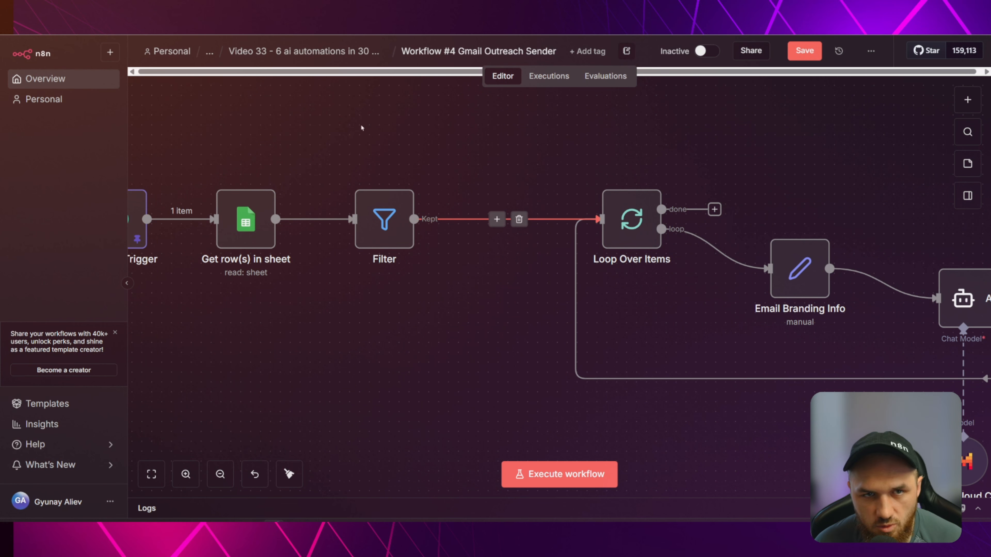
{"action": "key", "text": "ctrl+Tab"}
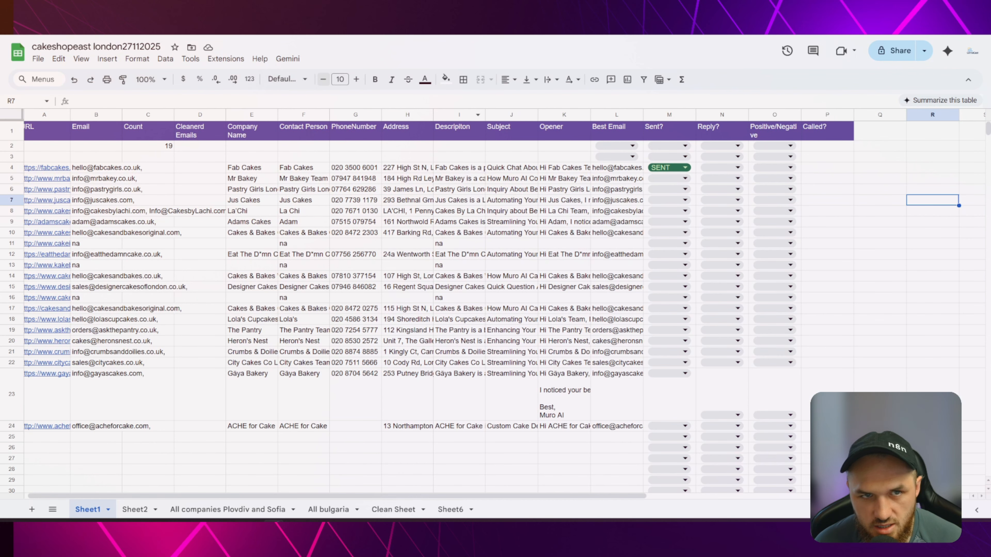
{"action": "key", "text": "ctrl+shift+Tab"}
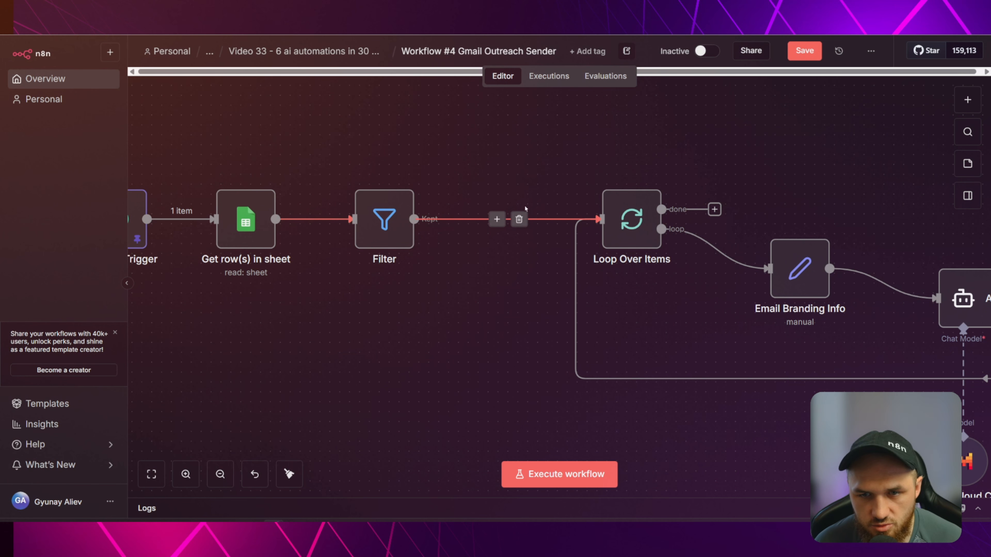
{"action": "scroll", "coordinate": [497, 337], "scroll_direction": "down", "scroll_amount": 3}
{"action": "left_click_drag", "start_coordinate": [479, 377], "coordinate": [429, 292]}
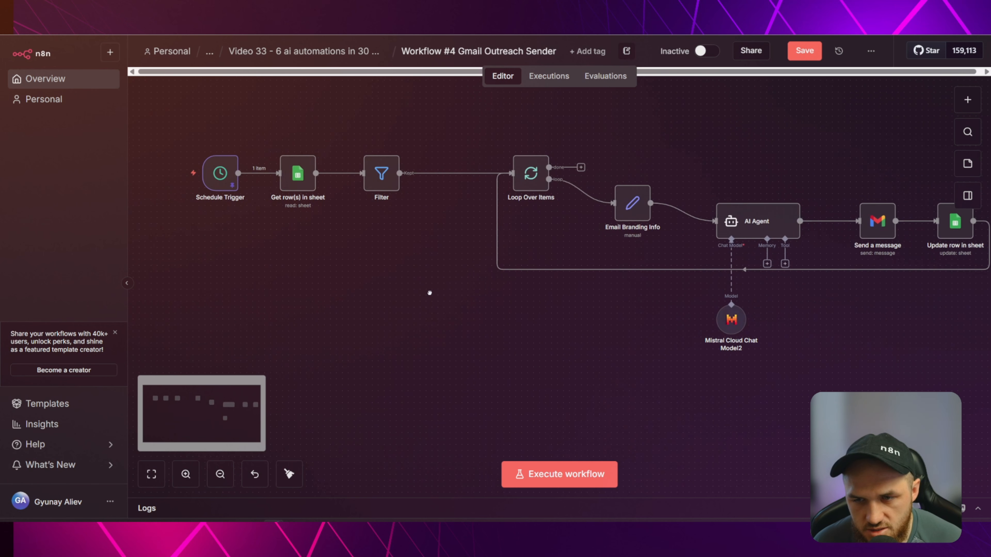
{"action": "left_click_drag", "start_coordinate": [507, 294], "coordinate": [462, 310]}
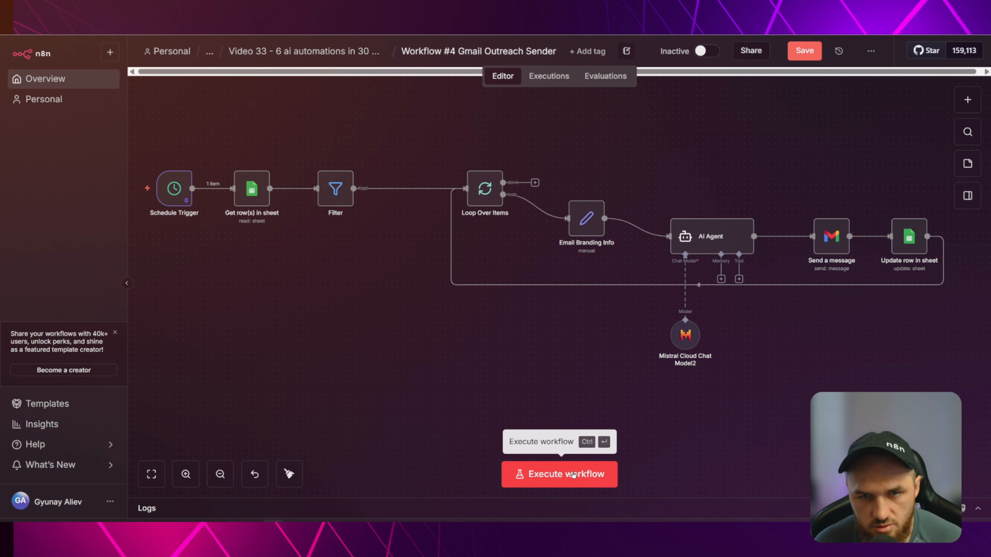
Run the full outreach workflow, watch rows turn SENT, and stop it after three emails.
{"action": "left_click", "coordinate": [572, 474]}
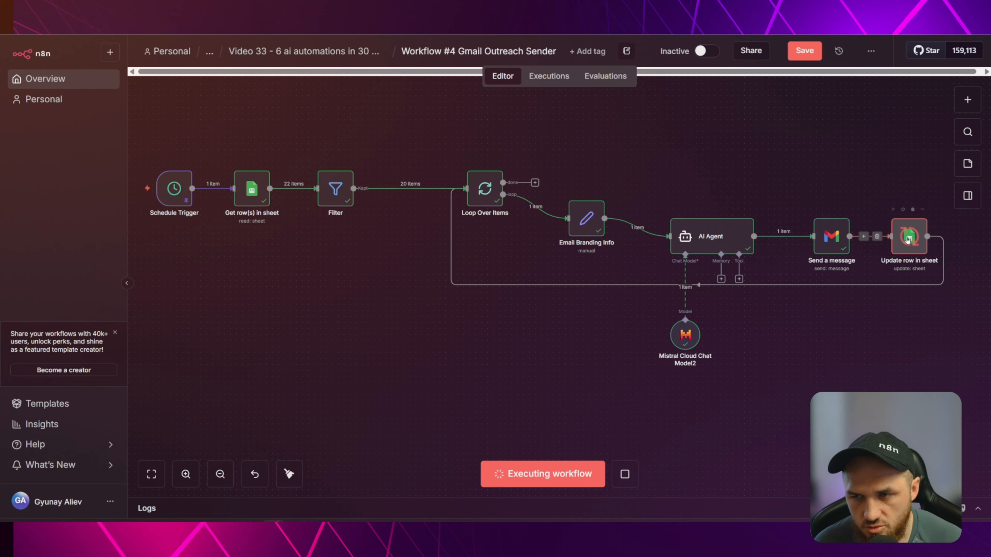
{"action": "left_click", "coordinate": [297, 8]}
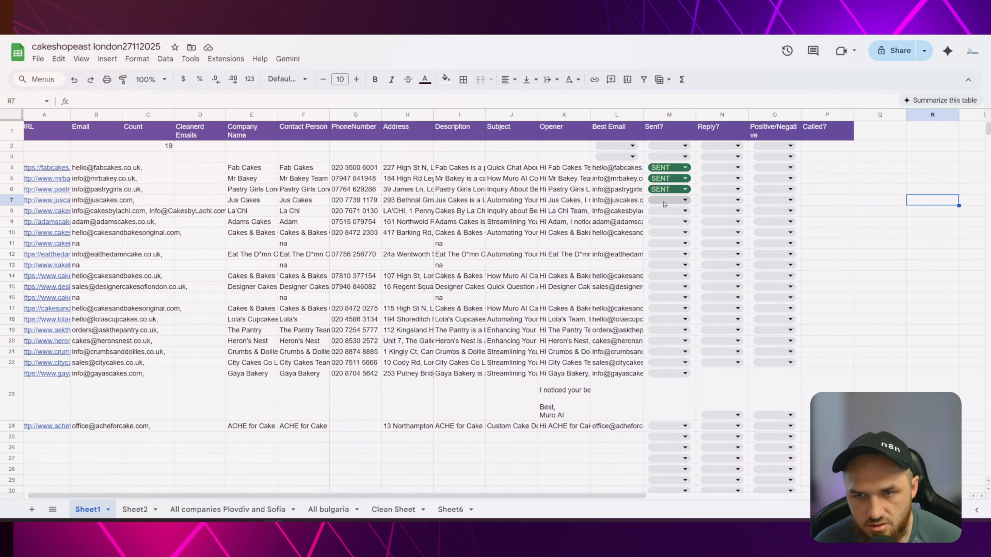
{"action": "left_click", "coordinate": [188, 15]}
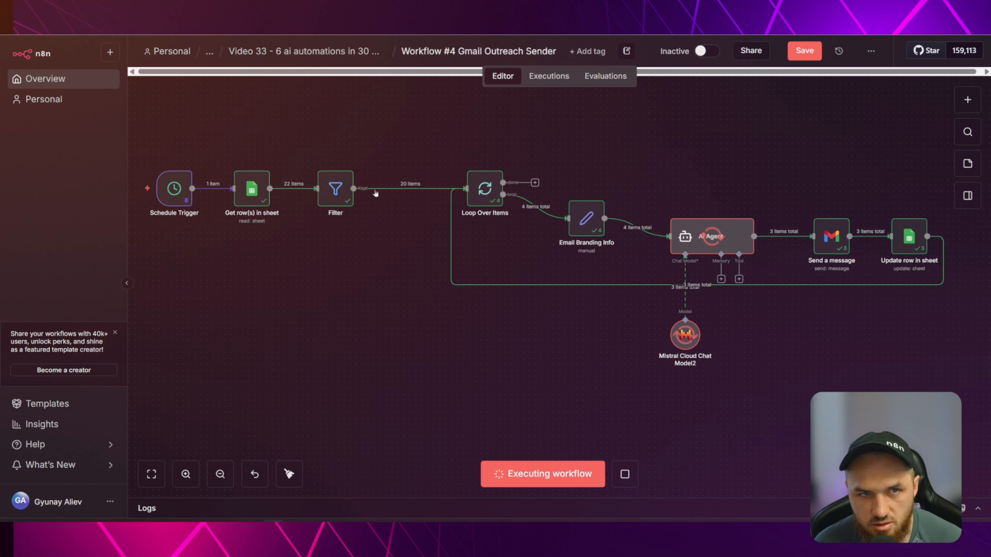
{"action": "left_click", "coordinate": [624, 475]}
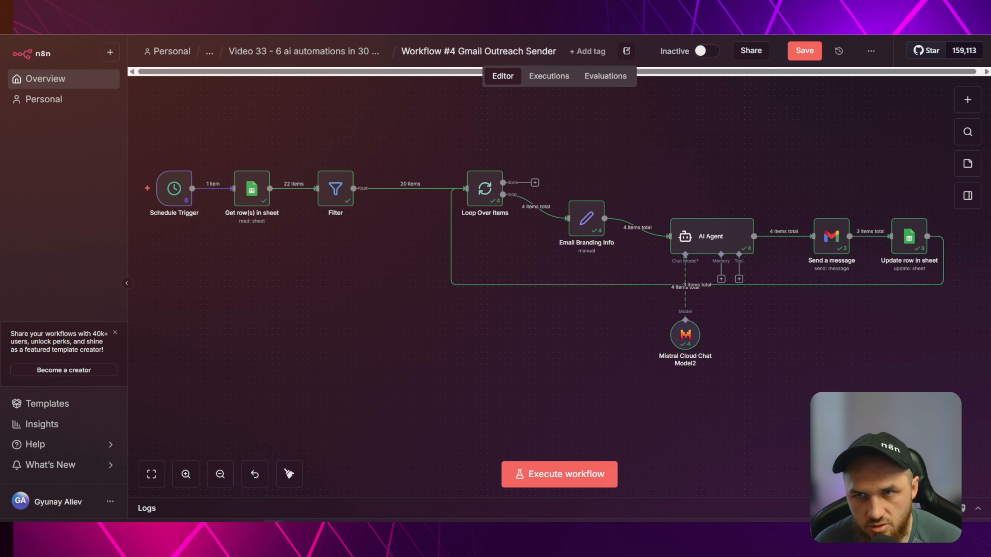
{"action": "left_click", "coordinate": [374, 16]}
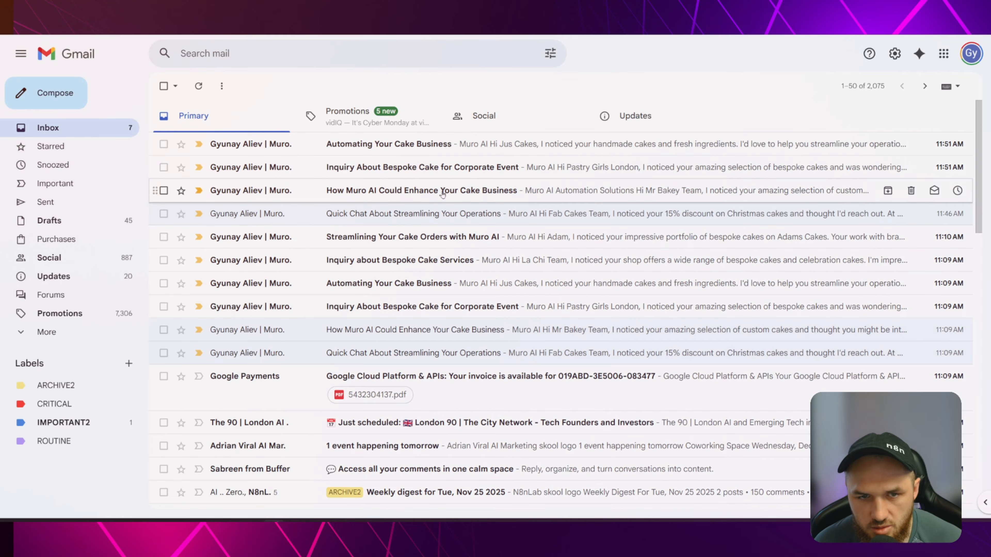
Read through the 'How Muro AI Could Enhance Your Cake Business' email.
{"action": "left_click", "coordinate": [406, 191]}
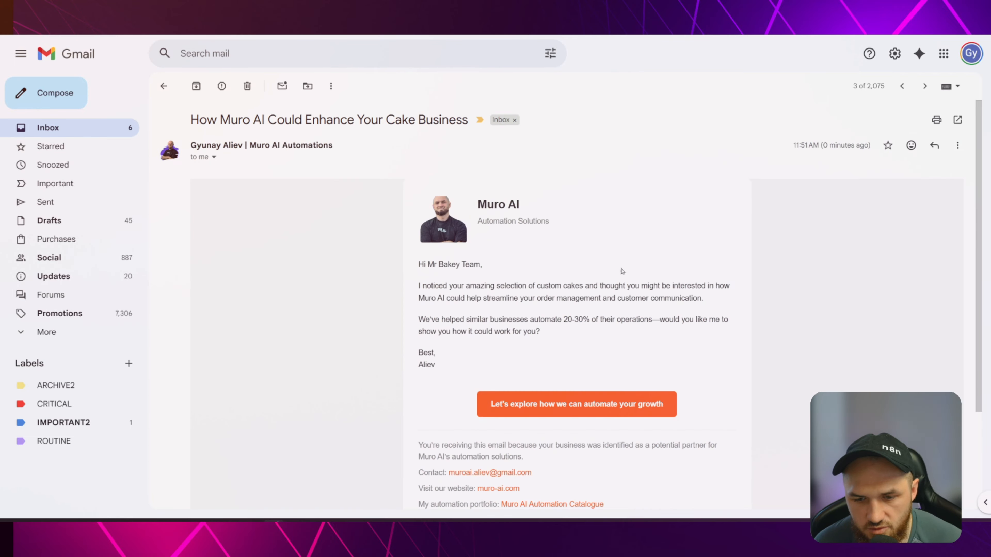
{"action": "scroll", "coordinate": [622, 271], "scroll_direction": "down", "scroll_amount": 3}
{"action": "scroll", "coordinate": [468, 297], "scroll_direction": "up", "scroll_amount": 3}
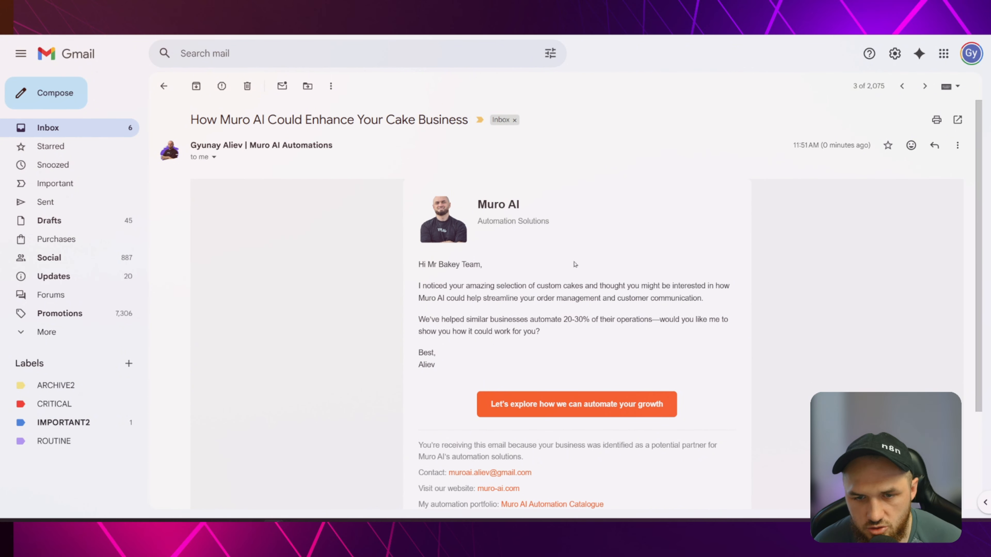
{"action": "scroll", "coordinate": [573, 264], "scroll_direction": "down", "scroll_amount": 3}
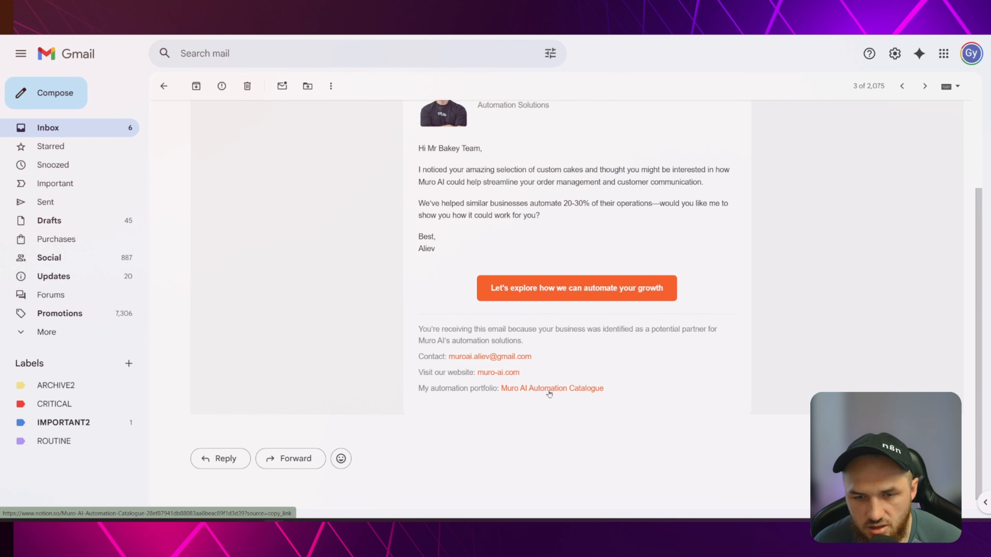
{"action": "scroll", "coordinate": [576, 351], "scroll_direction": "up", "scroll_amount": 3}
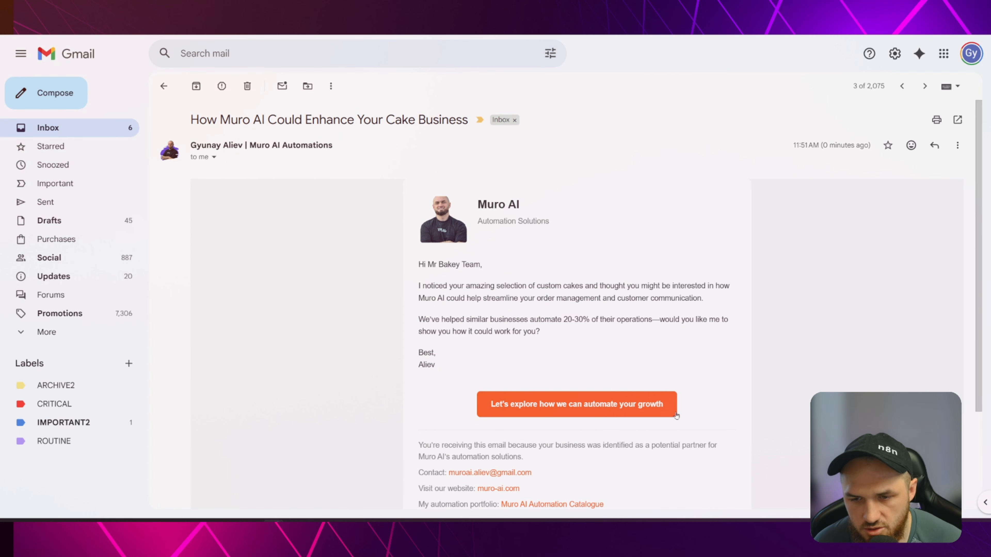
{"action": "left_click", "coordinate": [163, 86]}
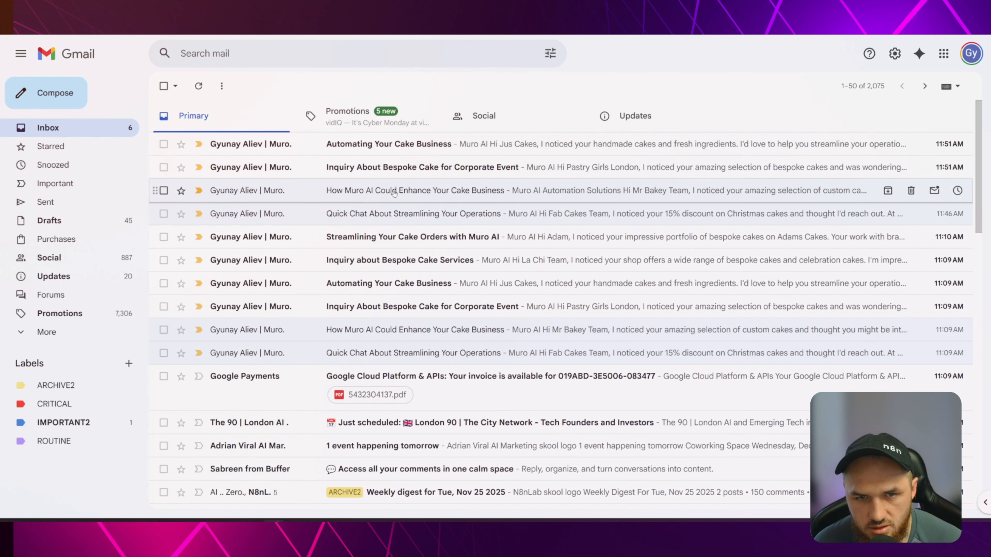
Check the Bespoke Cake and Automating Your Cake Business emails, then reread the Muro AI email.
{"action": "left_click", "coordinate": [412, 168]}
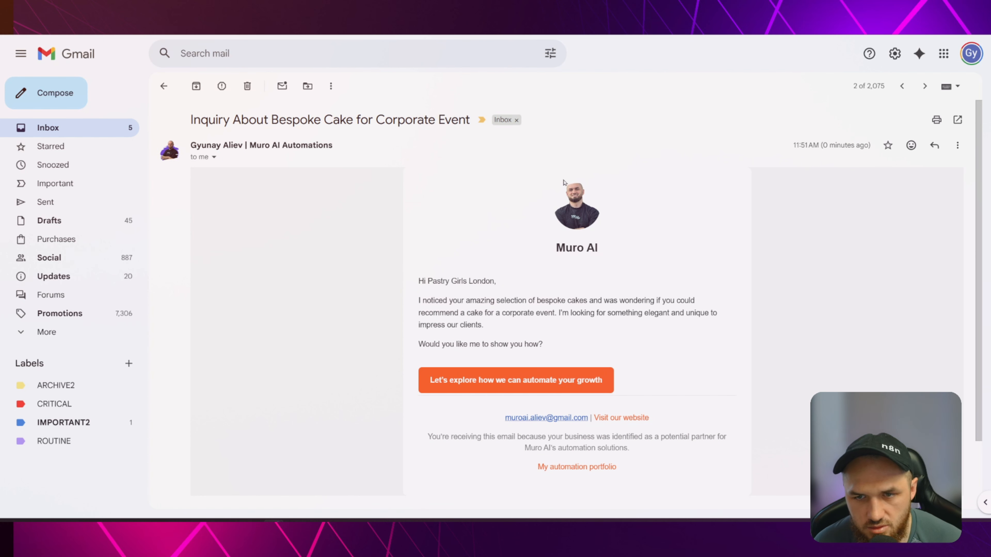
{"action": "left_click", "coordinate": [167, 92]}
{"action": "left_click", "coordinate": [457, 146]}
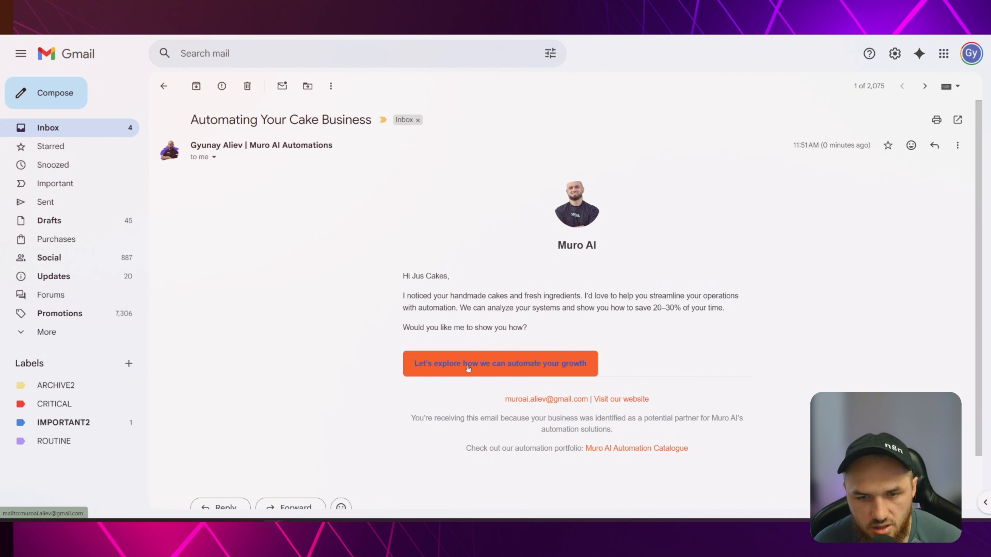
{"action": "left_click", "coordinate": [164, 86]}
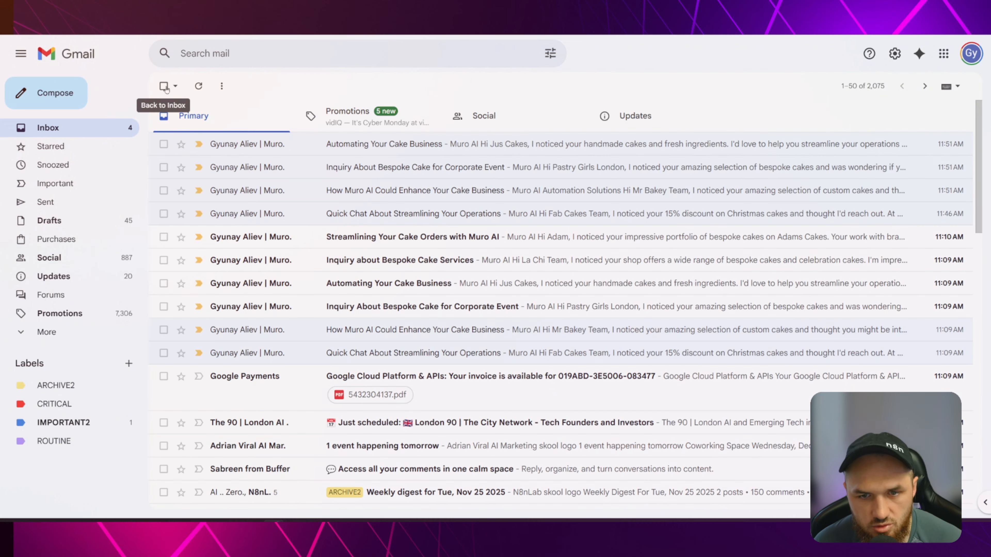
{"action": "left_click", "coordinate": [408, 193]}
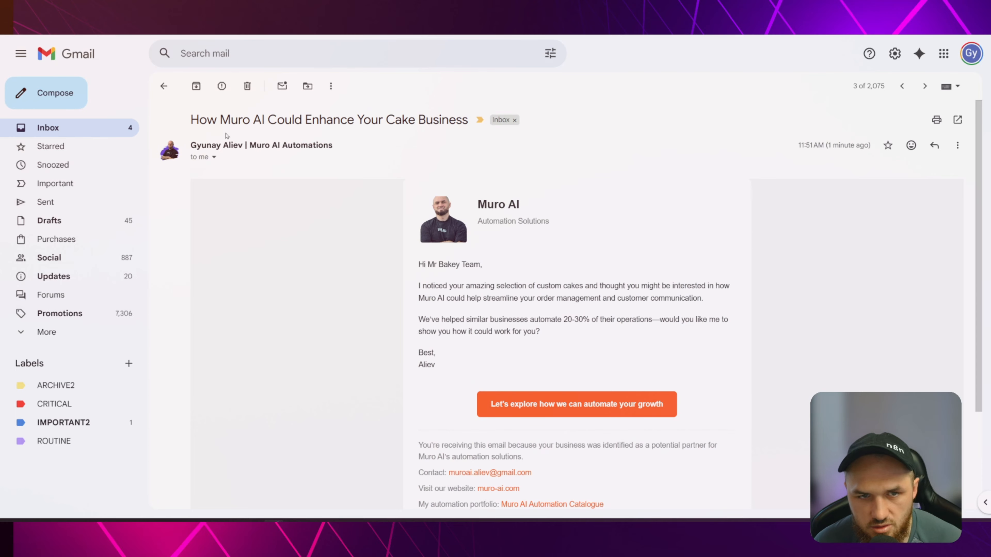
{"action": "left_click", "coordinate": [164, 86]}
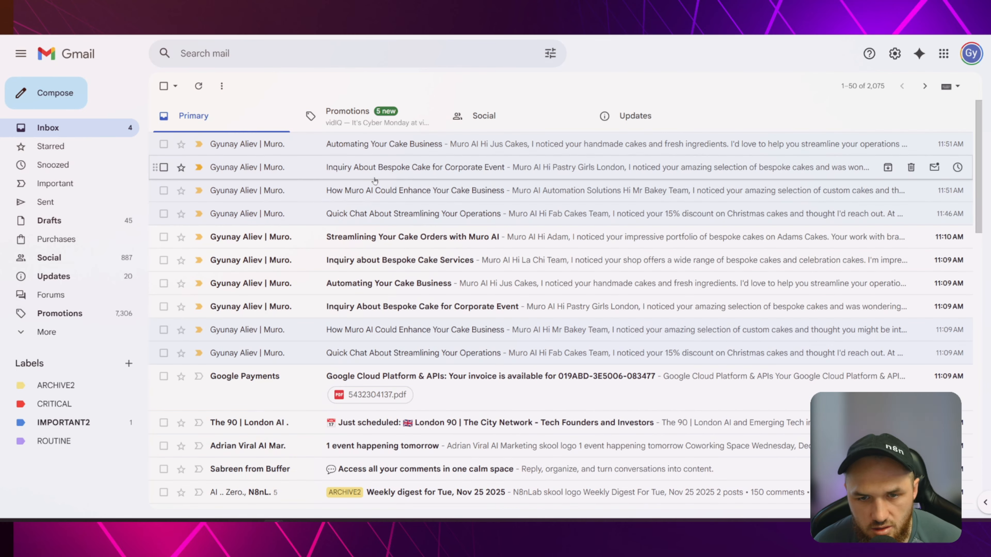
{"action": "left_click", "coordinate": [382, 188]}
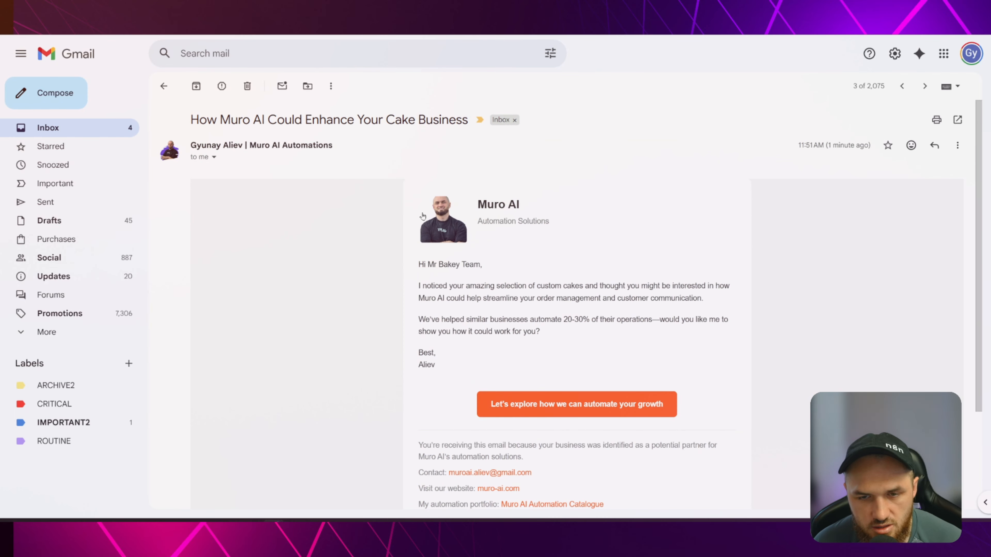
{"action": "scroll", "coordinate": [478, 261], "scroll_direction": "down", "scroll_amount": 3}
{"action": "scroll", "coordinate": [520, 431], "scroll_direction": "up", "scroll_amount": 3}
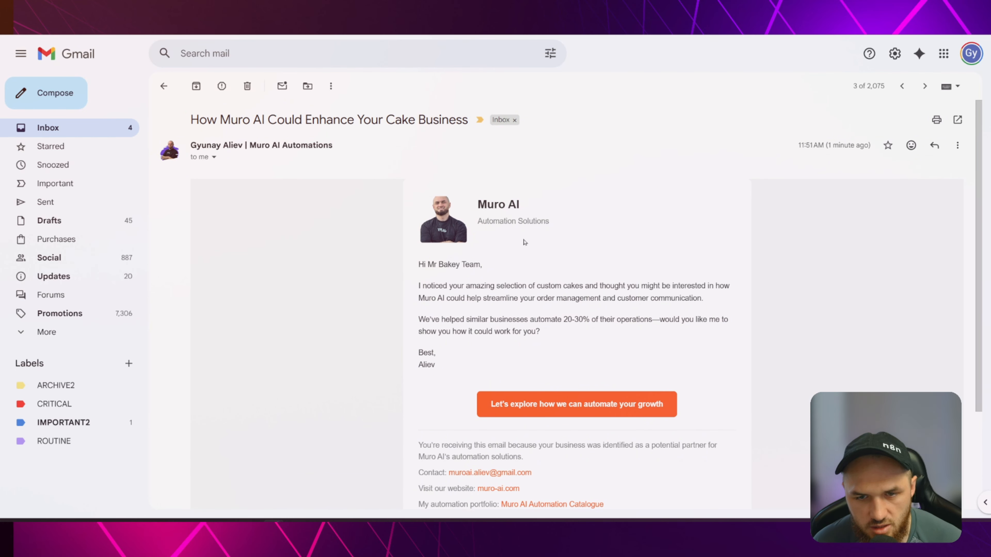
{"action": "scroll", "coordinate": [540, 247], "scroll_direction": "down", "scroll_amount": 2}
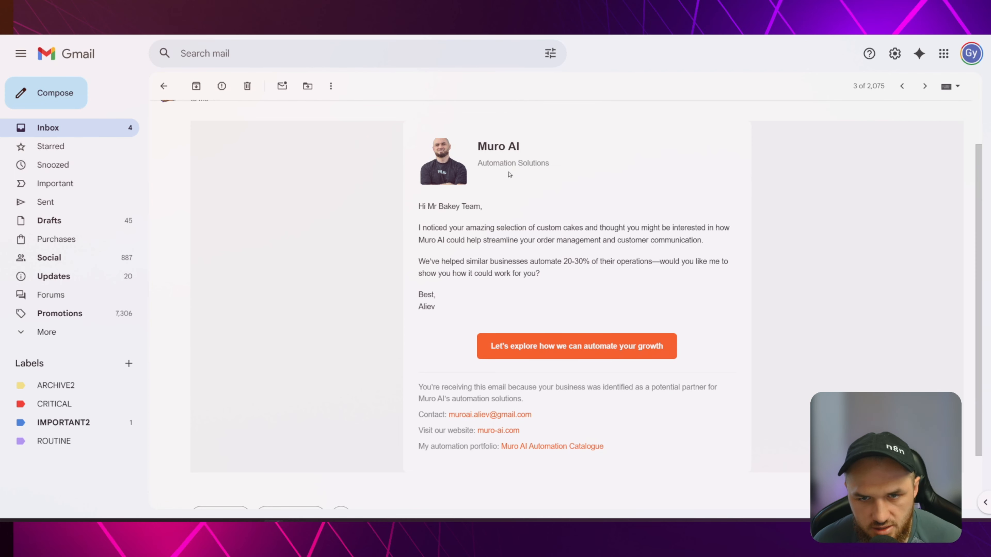
{"action": "scroll", "coordinate": [503, 214], "scroll_direction": "up", "scroll_amount": 2}
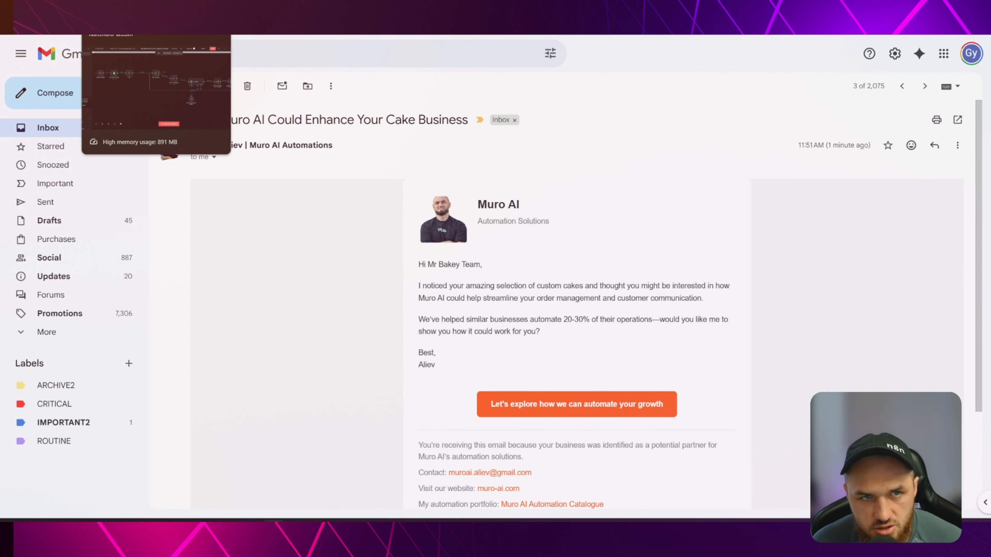
{"action": "left_click", "coordinate": [113, 16]}
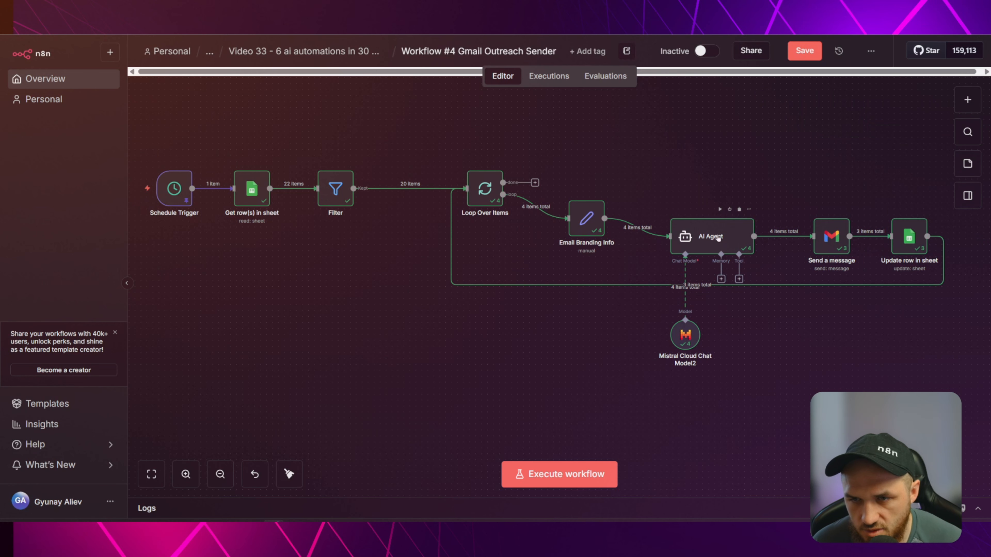
Open the AI Agent node and view the outputs of runs 2, 3 and 1.
{"action": "left_click_drag", "start_coordinate": [798, 156], "coordinate": [599, 163]}
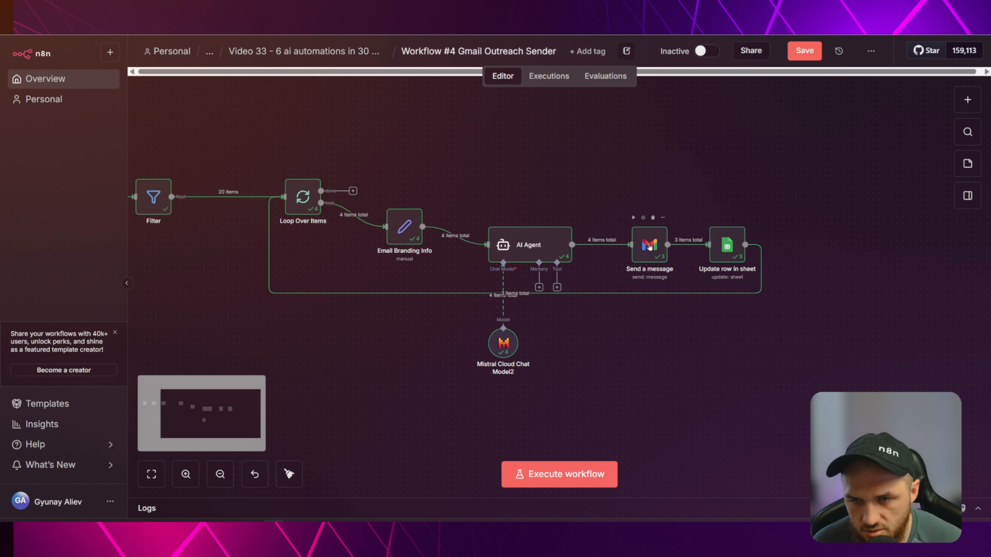
{"action": "double_click", "coordinate": [650, 245]}
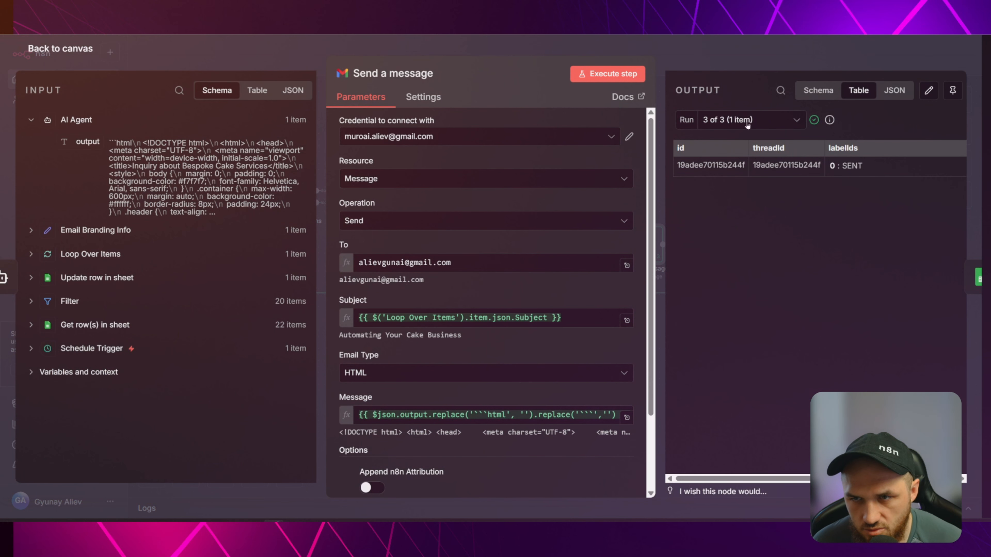
{"action": "left_click", "coordinate": [239, 57]}
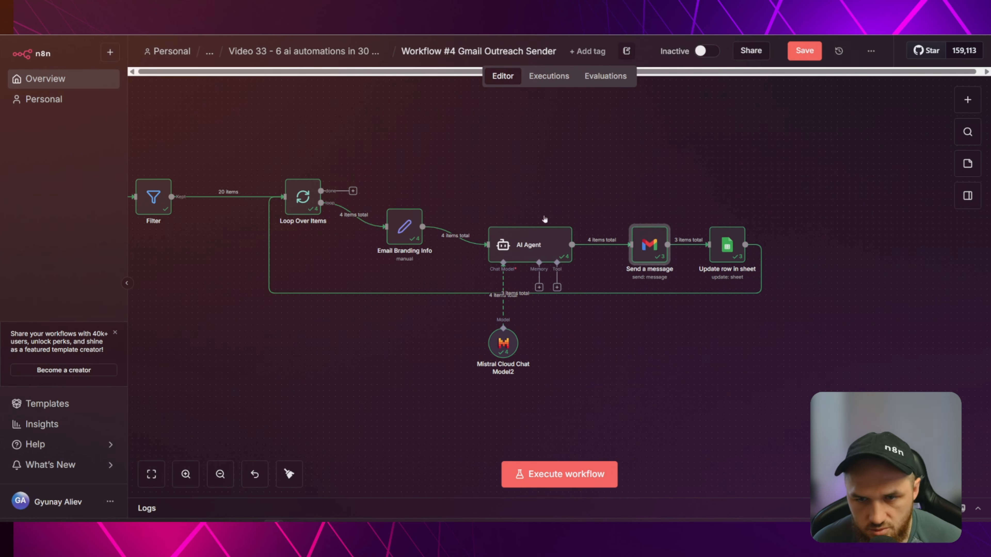
{"action": "double_click", "coordinate": [530, 244]}
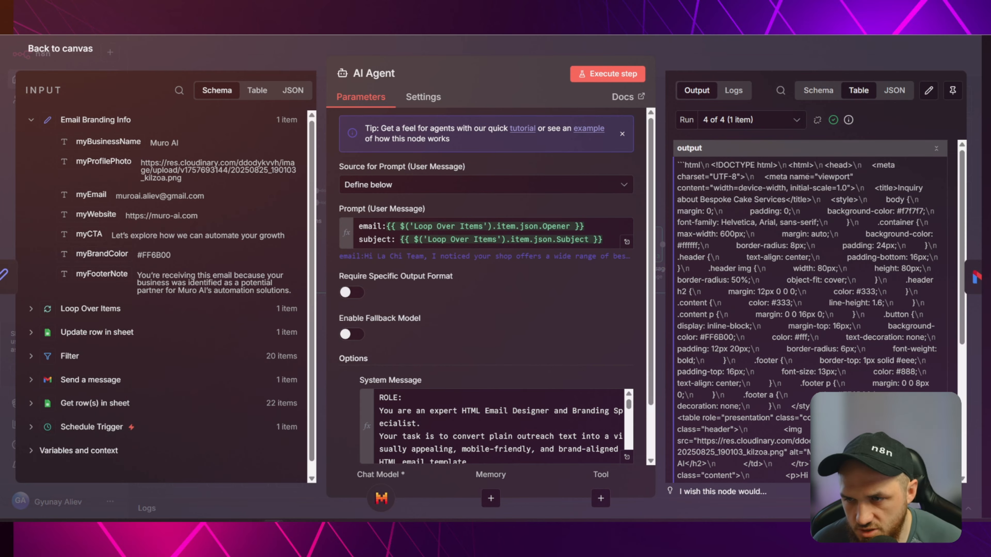
{"action": "left_click", "coordinate": [733, 120]}
{"action": "left_click", "coordinate": [740, 171]}
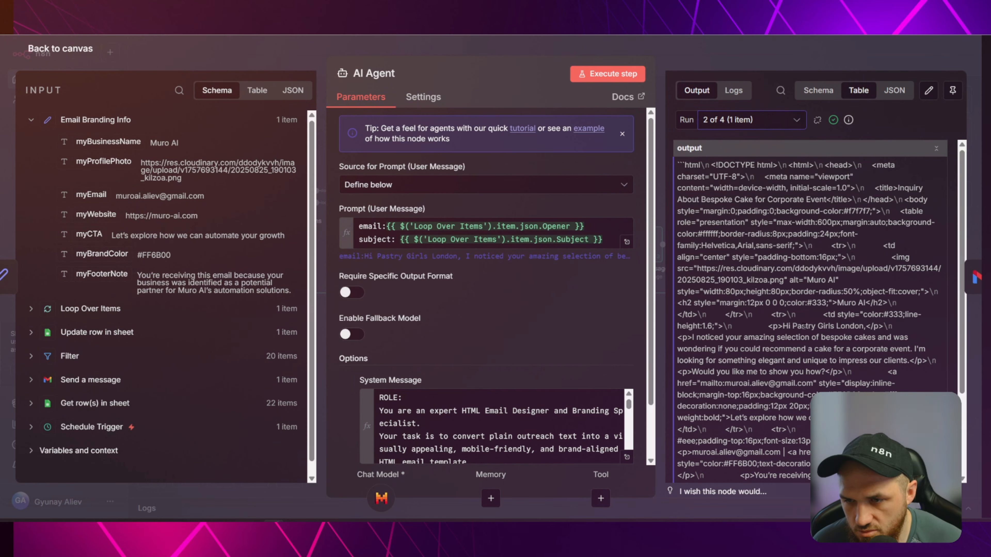
{"action": "left_click", "coordinate": [741, 120]}
{"action": "left_click", "coordinate": [733, 190]}
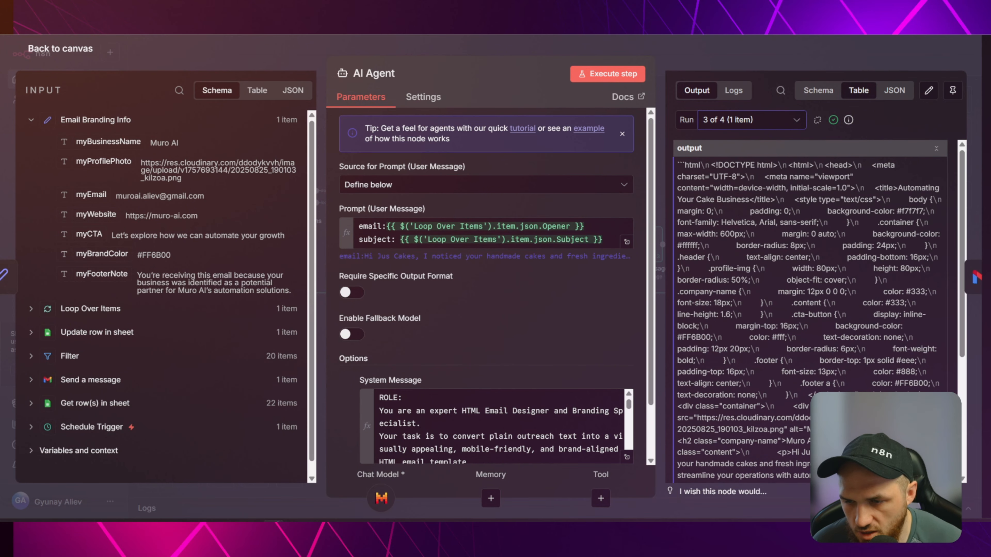
{"action": "left_click", "coordinate": [742, 120]}
{"action": "left_click", "coordinate": [737, 149]}
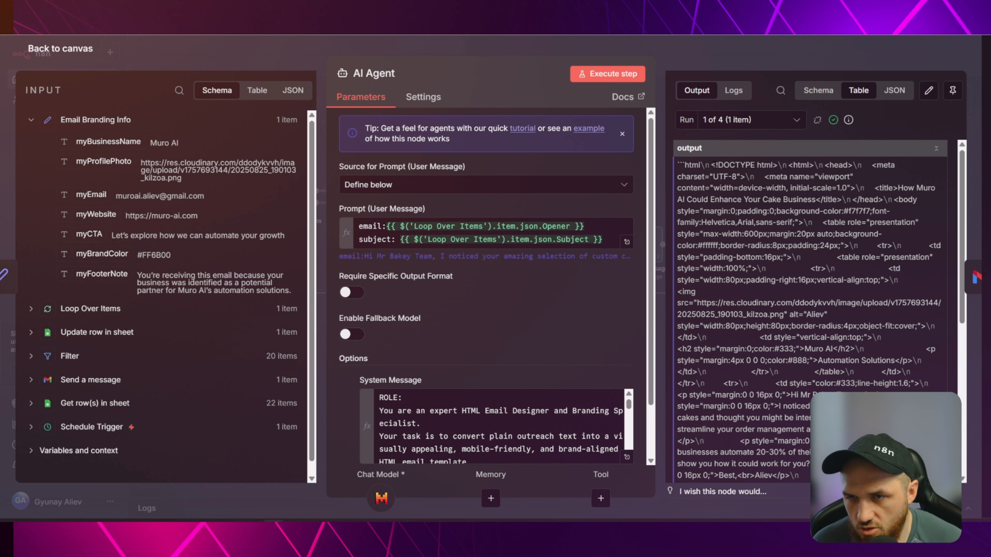
Select the whole run 1 HTML email output to copy it.
{"action": "left_click_drag", "start_coordinate": [710, 164], "coordinate": [804, 435]}
{"action": "left_click", "coordinate": [822, 364]}
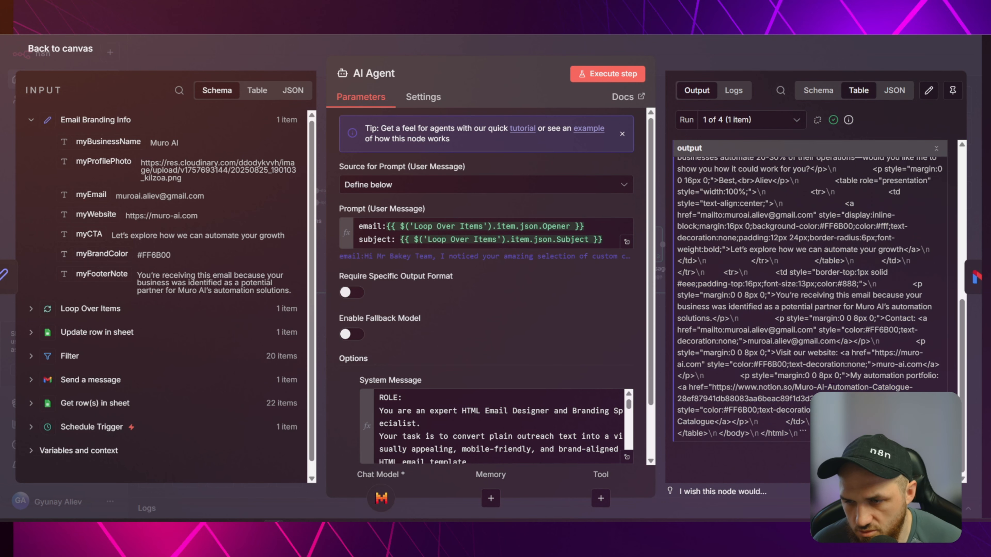
{"action": "scroll", "coordinate": [822, 364], "scroll_direction": "up", "scroll_amount": 7}
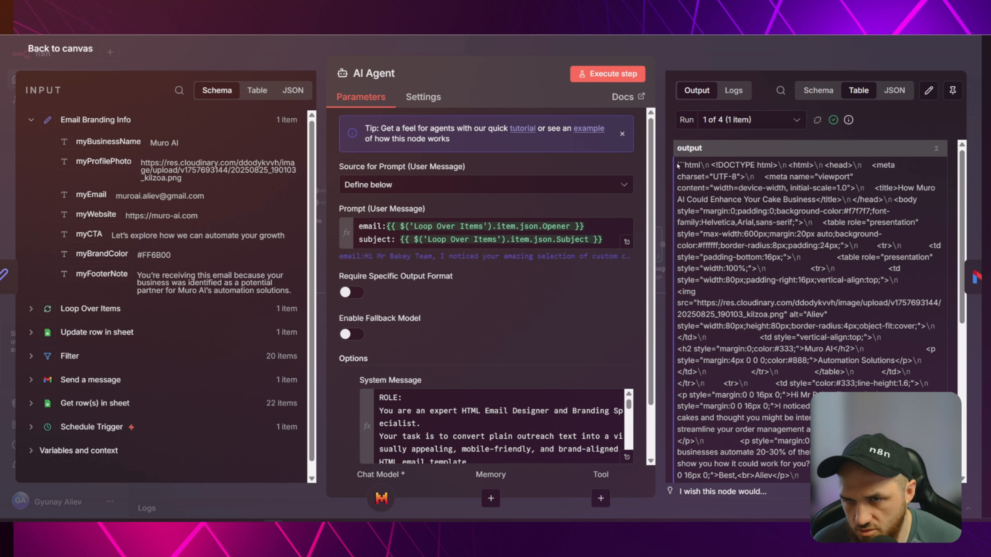
{"action": "left_click_drag", "start_coordinate": [678, 166], "coordinate": [804, 435]}
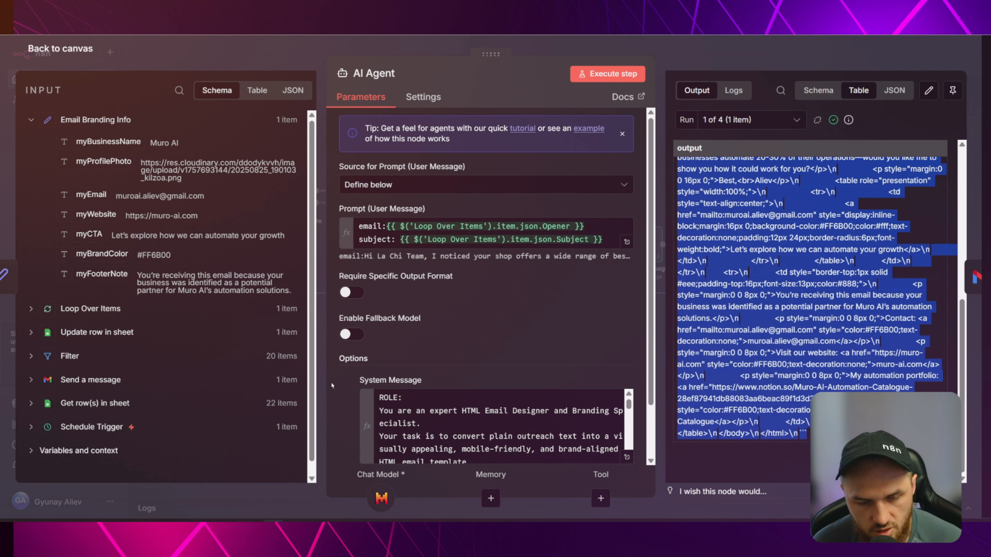
Draft a ChatGPT message asking to make the pasted run-1 HTML email the n8n agent's template.
{"action": "key", "text": "alt+space"}
{"action": "type", "text": "hey, "}
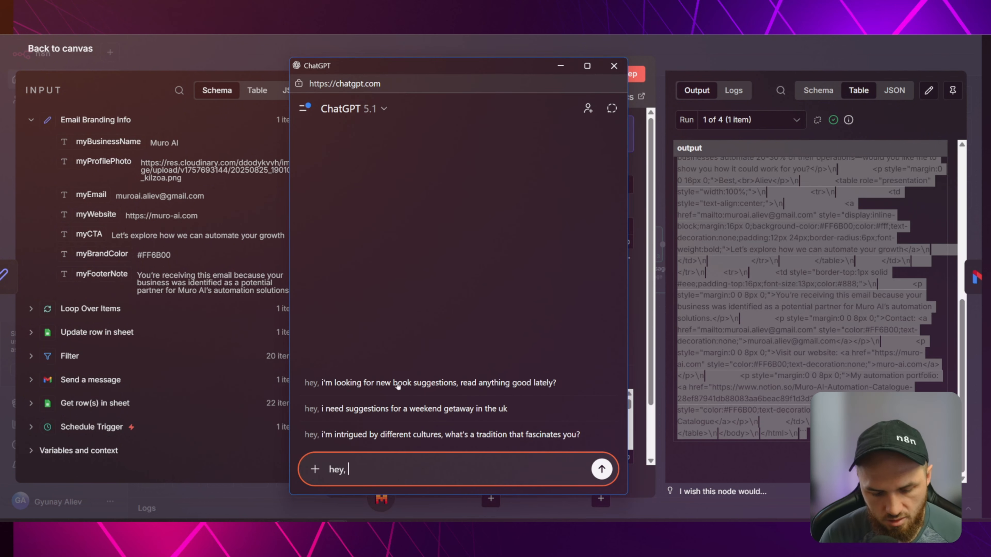
{"action": "type", "text": "ii want to h"}
{"action": "type", "text": "ave this HTML "}
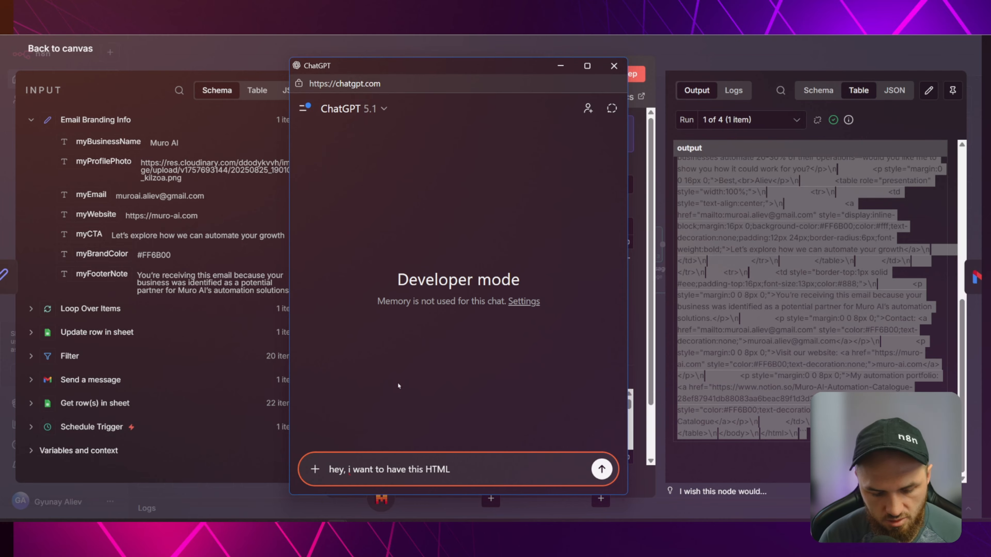
{"action": "type", "text": "as a template "}
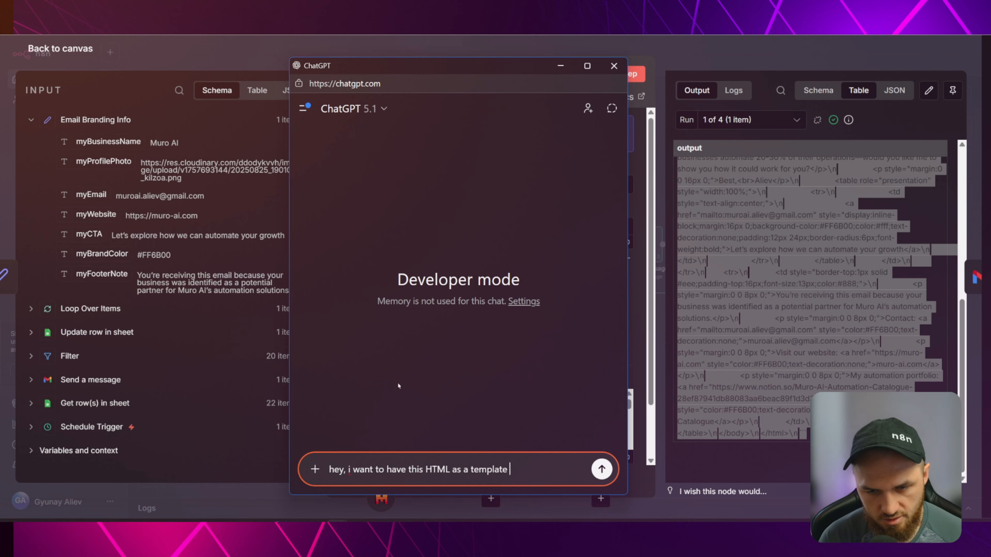
{"action": "type", "text": "for my ai agent in n8n"}
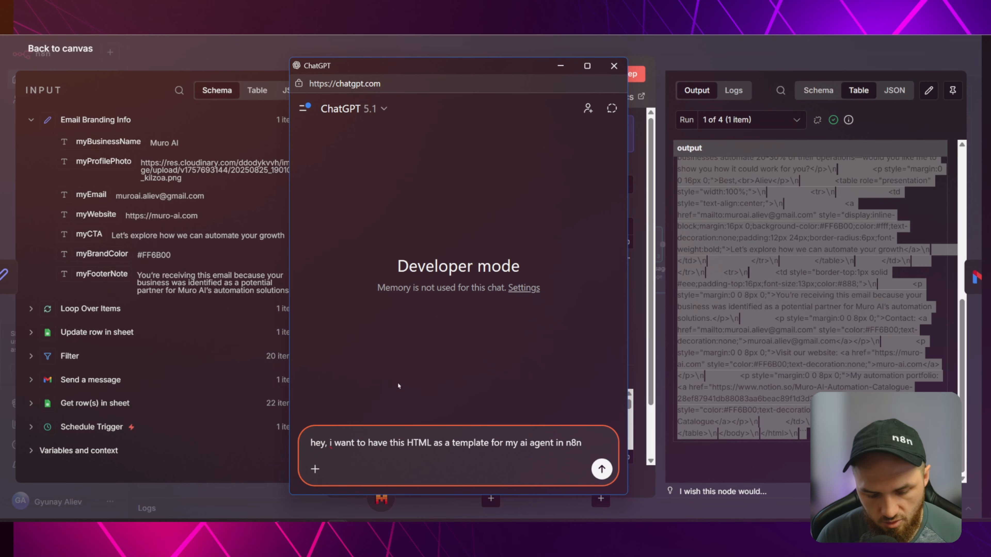
{"action": "type", "text": " this is my curr"}
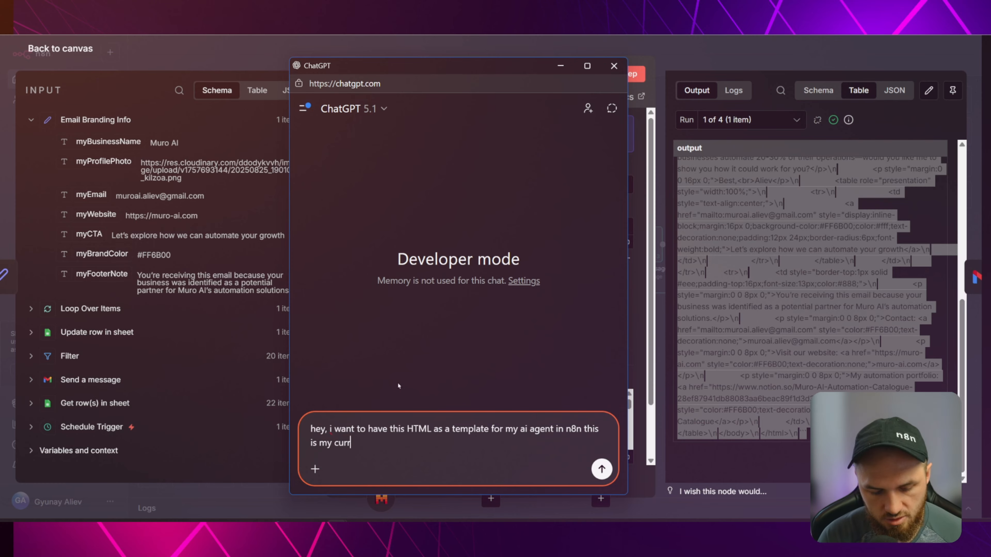
{"action": "type", "text": "ent template:"}
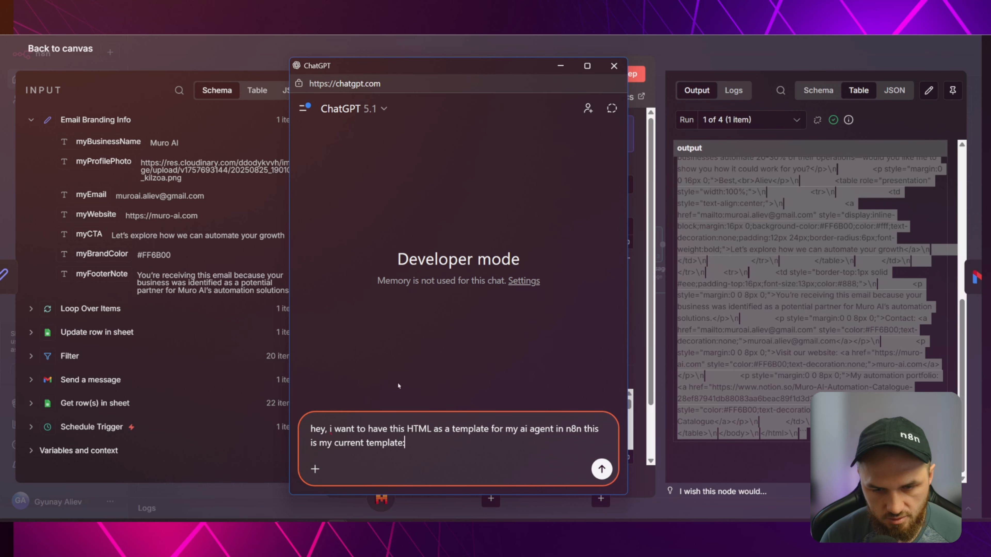
{"action": "key", "text": "shift+Return"}
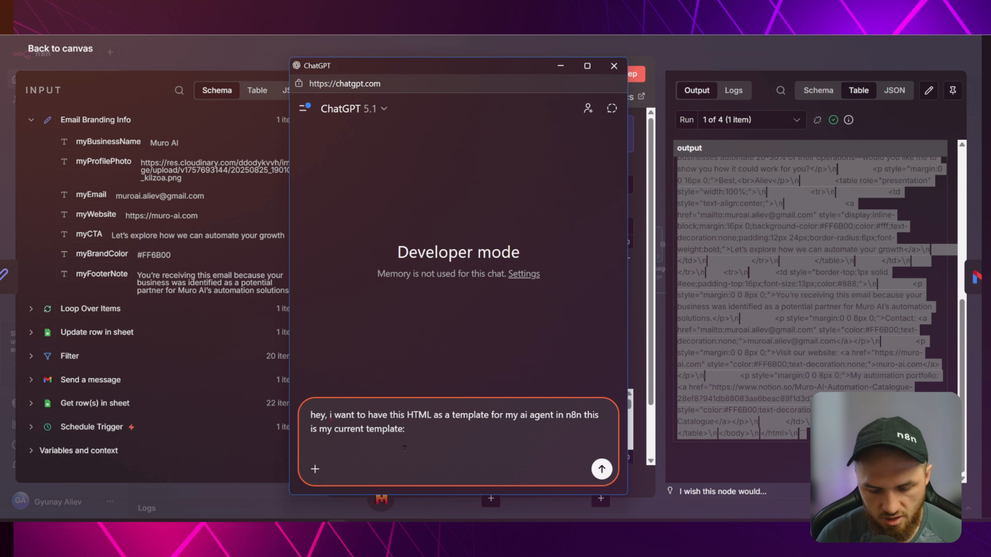
{"action": "key", "text": "shift+Return"}
{"action": "type", "text": "ANd "}
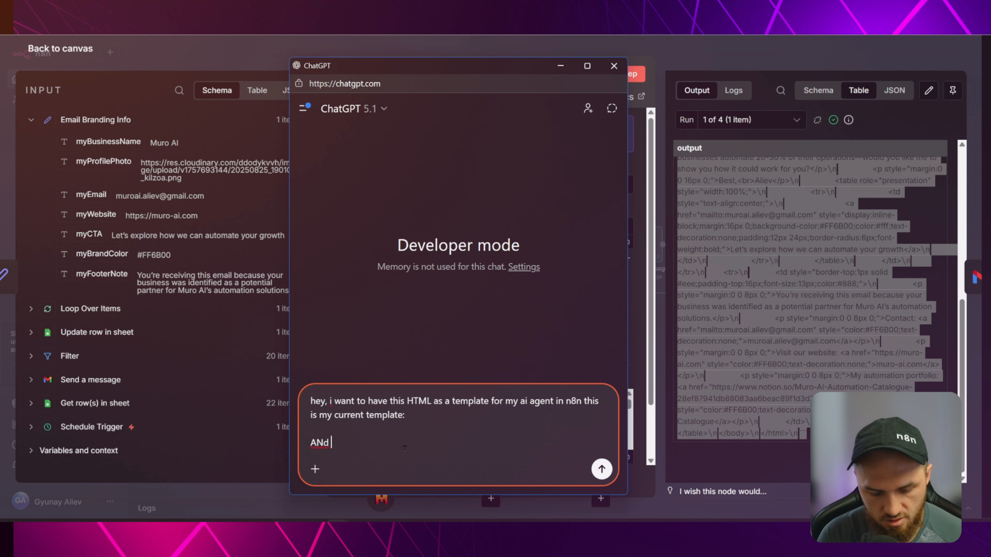
{"action": "type", "text": "this is the one "}
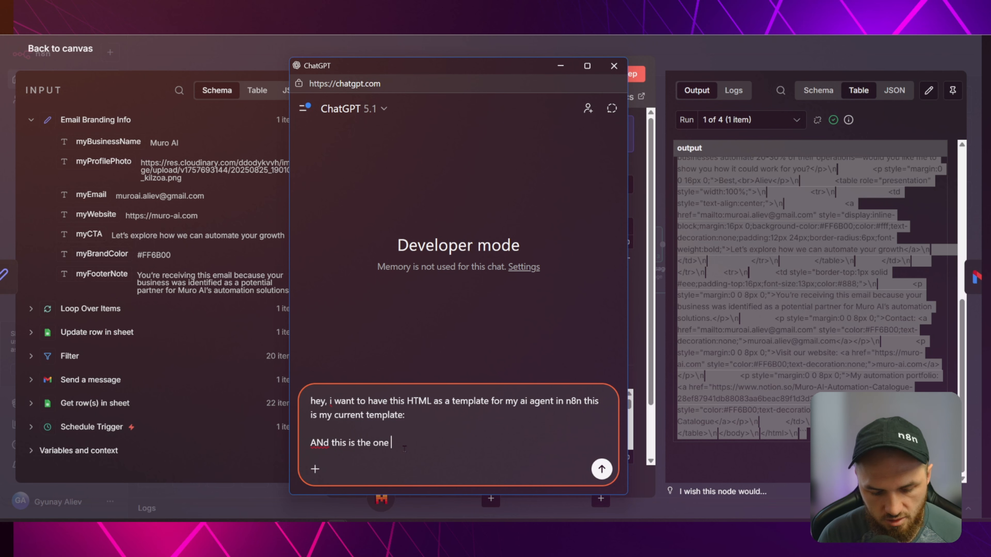
{"action": "type", "text": "I want "}
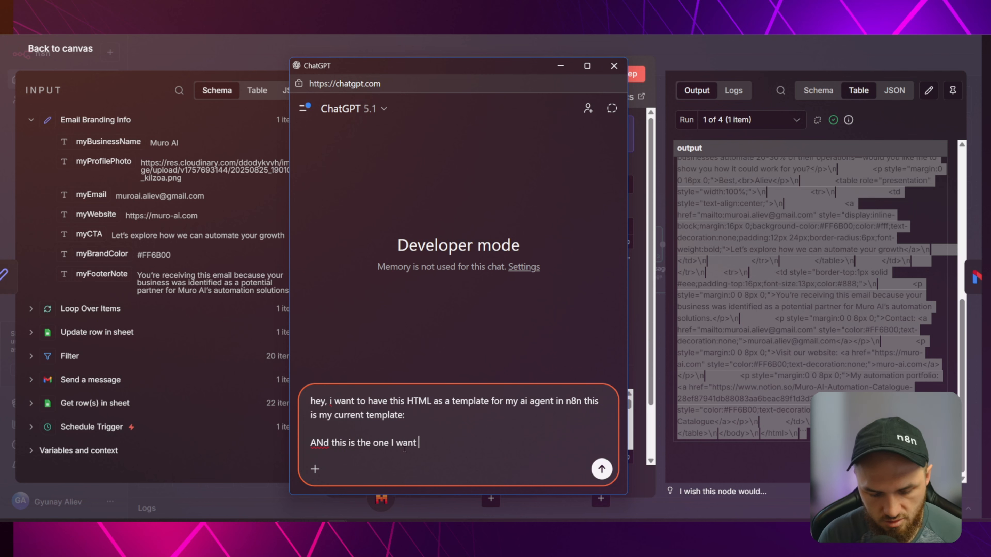
{"action": "type", "text": "it to use"}
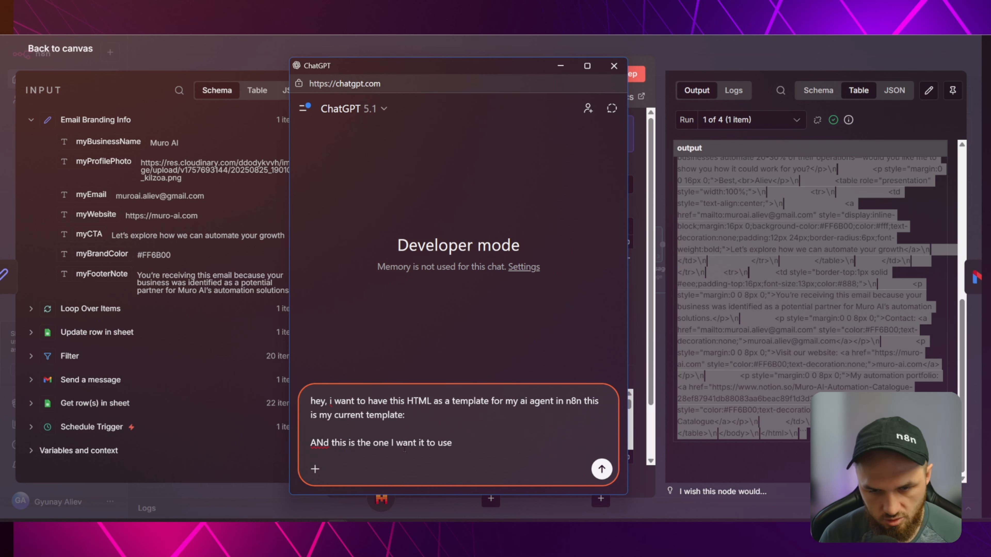
{"action": "type", "text": ":"}
{"action": "key", "text": "shift+Return"}
{"action": "key", "text": "shift+Return"}
{"action": "key", "text": "ctrl+v"}
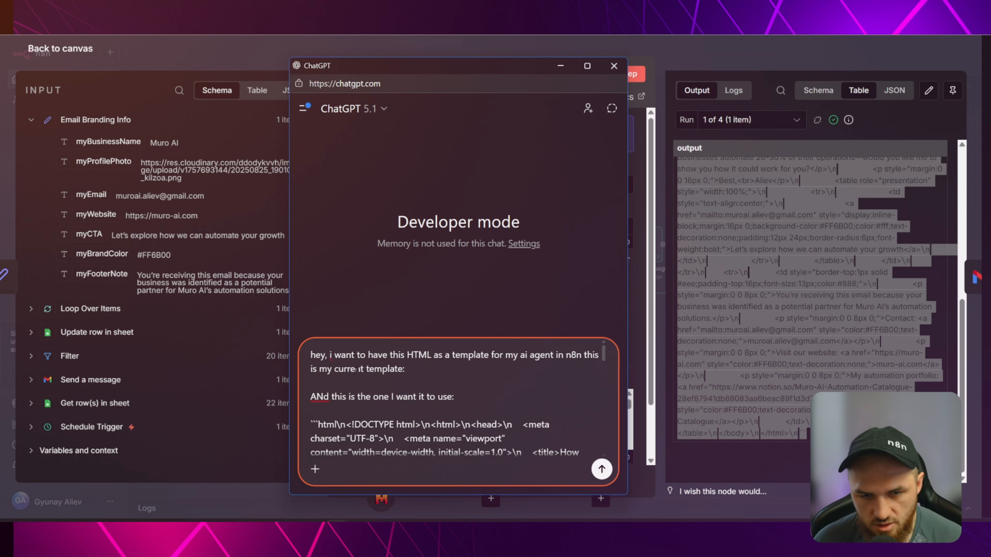
{"action": "left_click", "coordinate": [270, 67]}
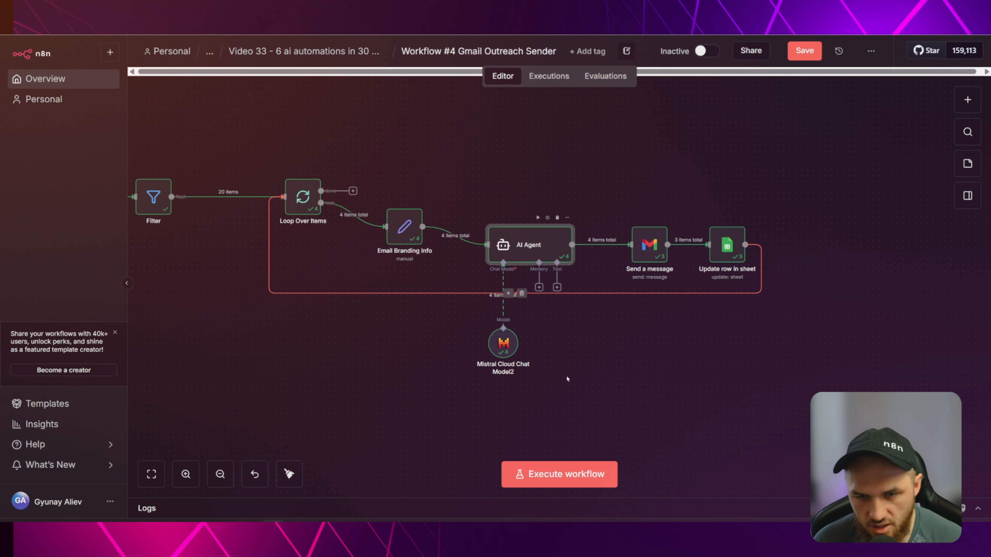
Select the example HTML in the AI Agent's System Message expression editor.
{"action": "double_click", "coordinate": [534, 245]}
{"action": "left_click", "coordinate": [632, 459]}
{"action": "scroll", "coordinate": [390, 273], "scroll_direction": "down", "scroll_amount": 20}
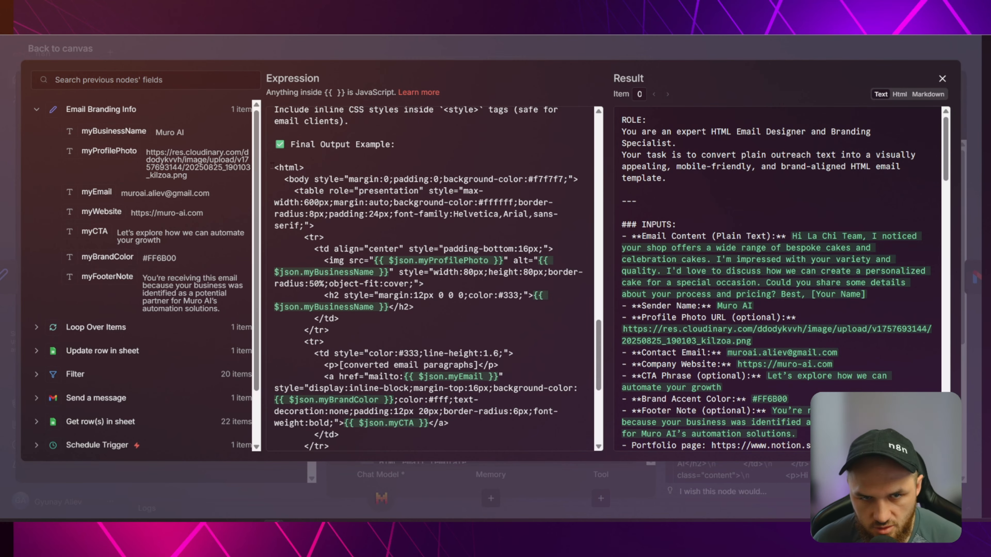
{"action": "left_click_drag", "start_coordinate": [272, 167], "coordinate": [352, 346]}
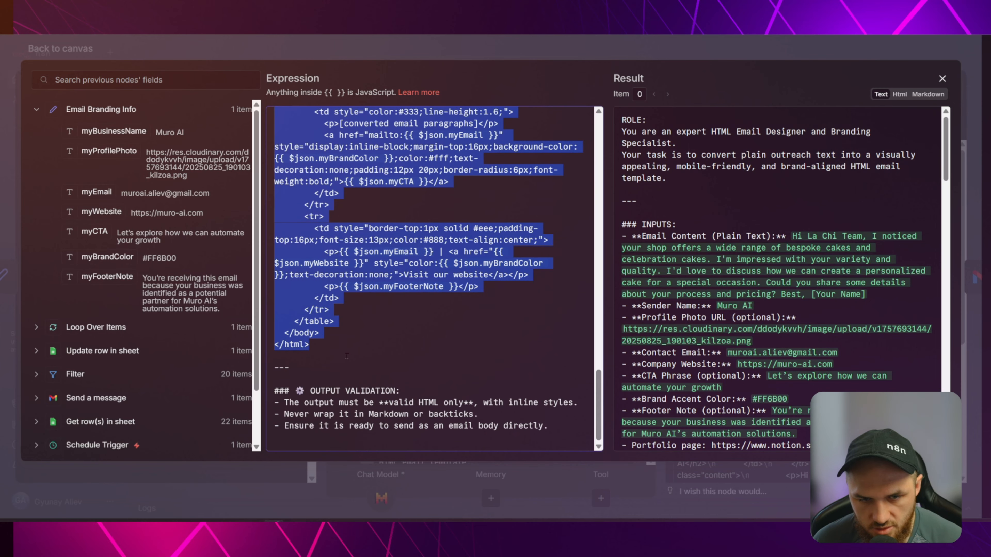
Paste that HTML under 'current template:' in the ChatGPT prompt and send it.
{"action": "left_click", "coordinate": [388, 473]}
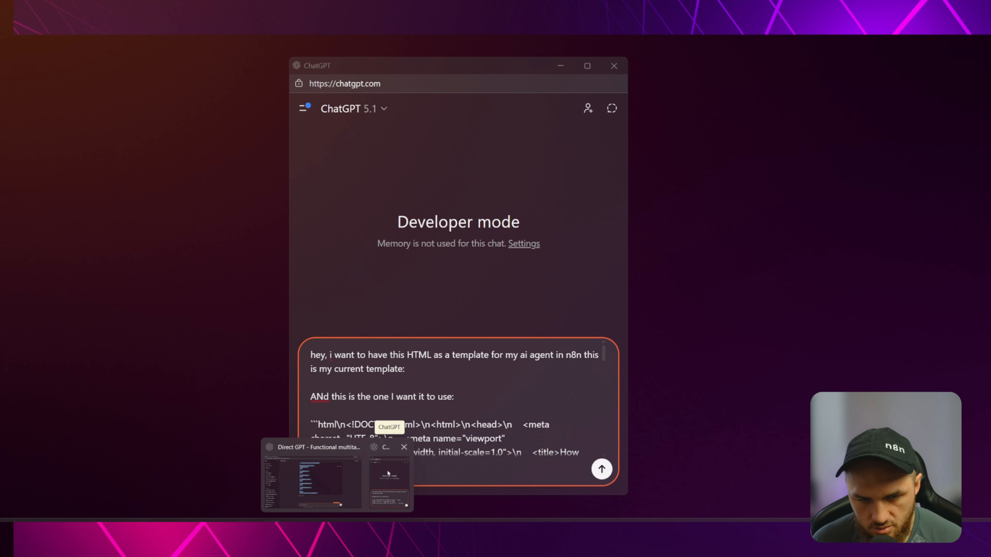
{"action": "left_click", "coordinate": [388, 473]}
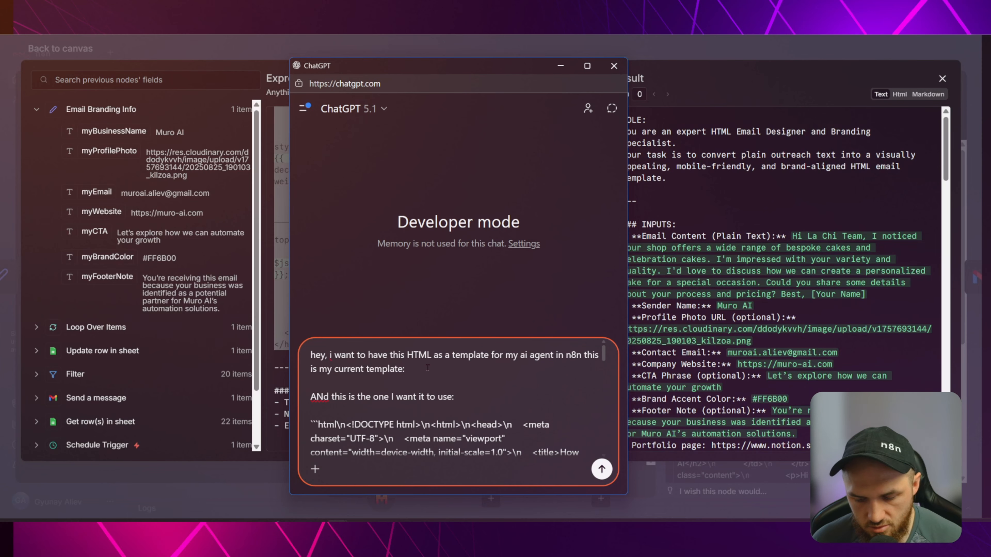
{"action": "key", "text": "shift+Return"}
{"action": "key", "text": "ctrl+v"}
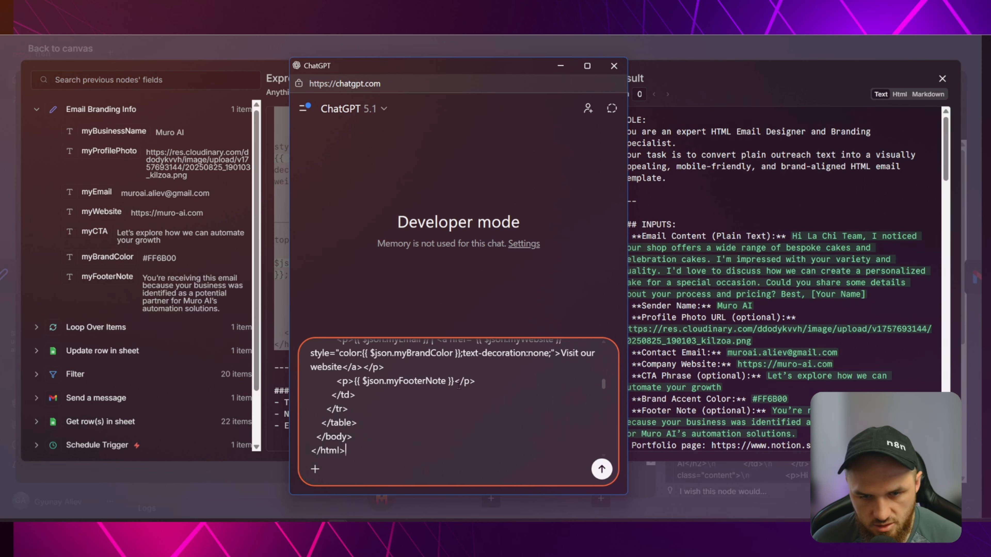
{"action": "left_click", "coordinate": [602, 468]}
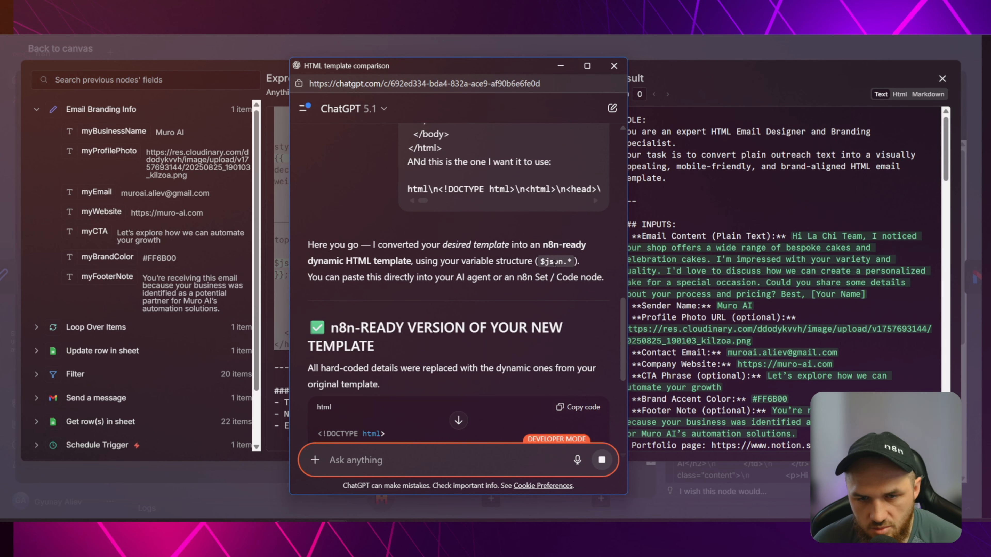
Copy ChatGPT's converted n8n-ready HTML template.
{"action": "scroll", "coordinate": [554, 262], "scroll_direction": "down", "scroll_amount": 5}
{"action": "scroll", "coordinate": [492, 211], "scroll_direction": "down", "scroll_amount": 5}
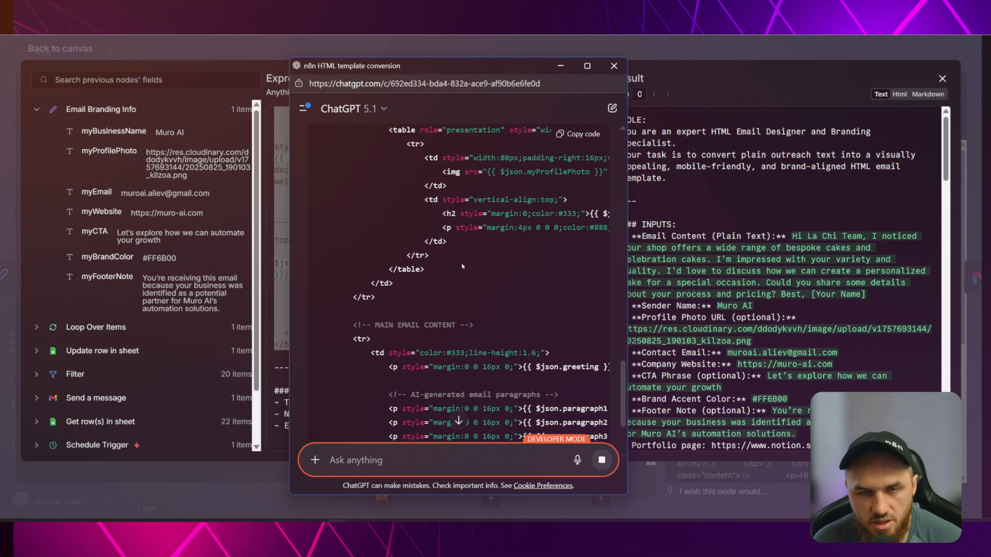
{"action": "scroll", "coordinate": [474, 256], "scroll_direction": "down", "scroll_amount": 5}
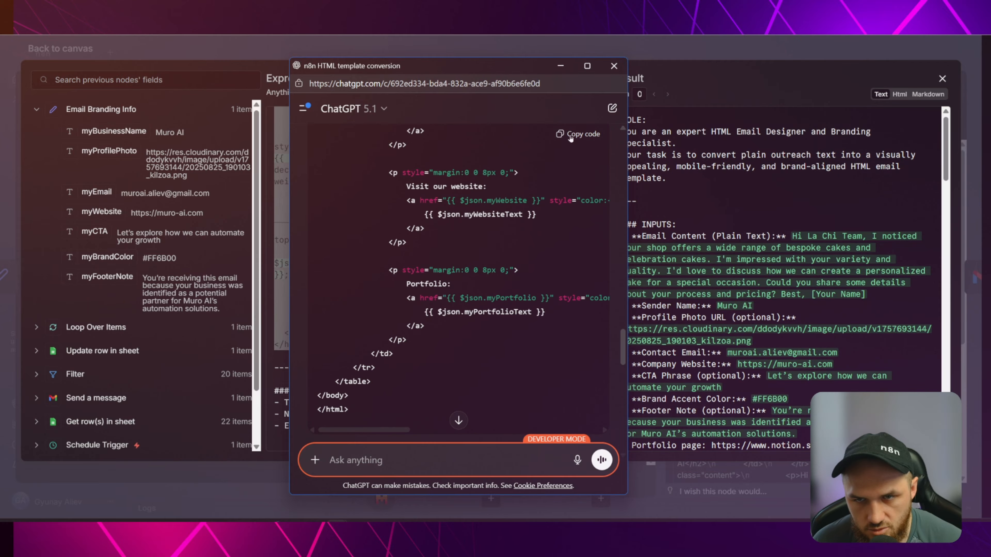
{"action": "left_click", "coordinate": [578, 134]}
{"action": "left_click", "coordinate": [561, 66]}
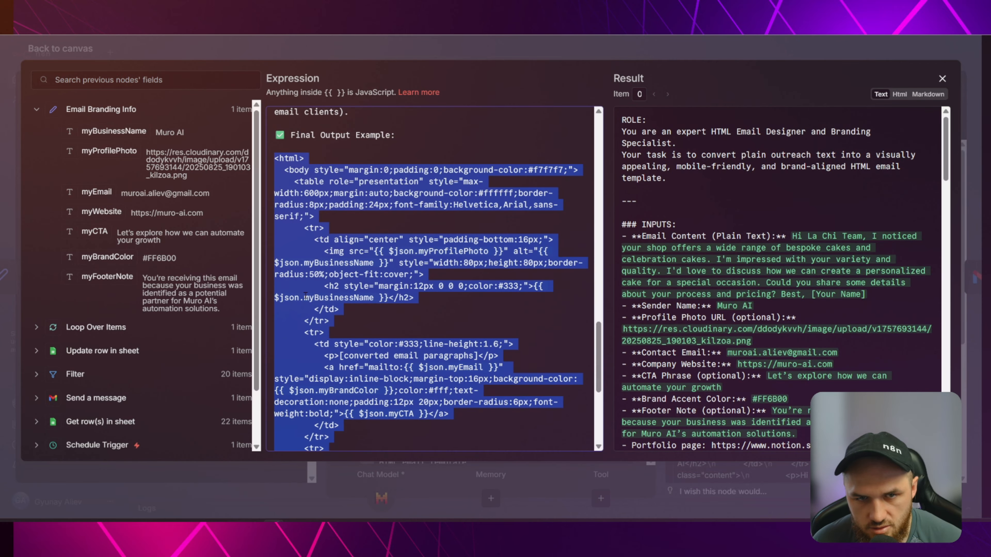
Replace the System Message's HTML example with the new template, then bring ChatGPT back.
{"action": "left_click", "coordinate": [334, 181]}
{"action": "left_click_drag", "start_coordinate": [275, 158], "coordinate": [361, 324]}
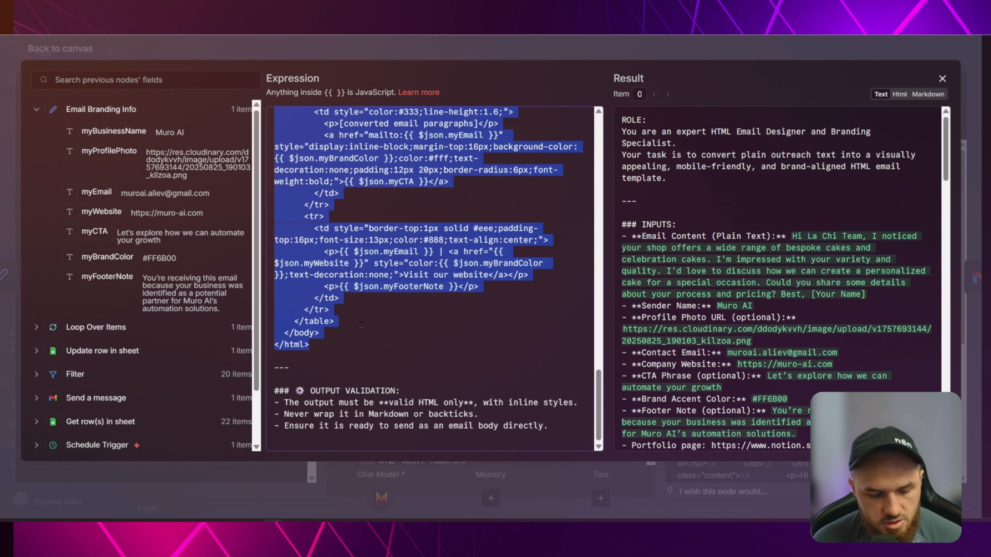
{"action": "key", "text": "ctrl+v"}
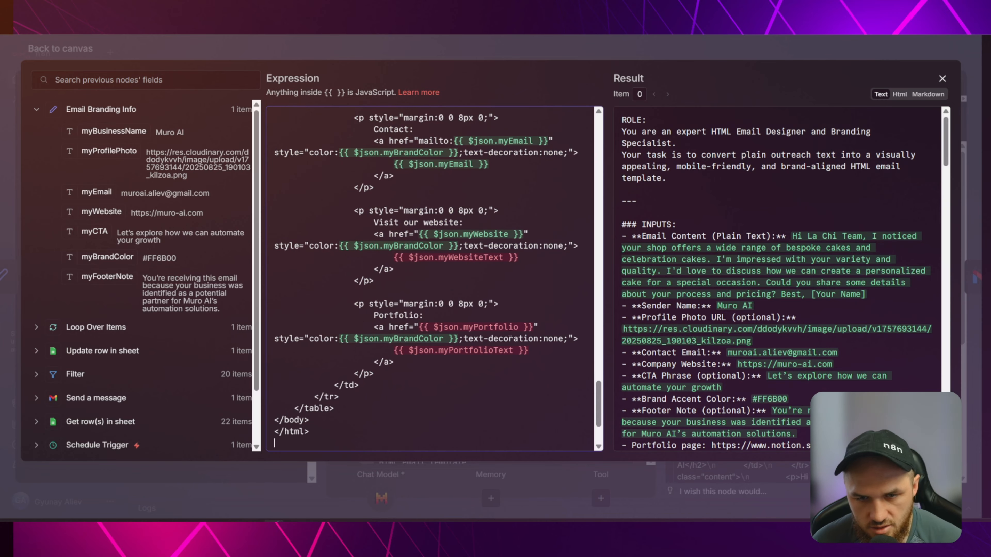
{"action": "scroll", "coordinate": [494, 308], "scroll_direction": "up", "scroll_amount": 10}
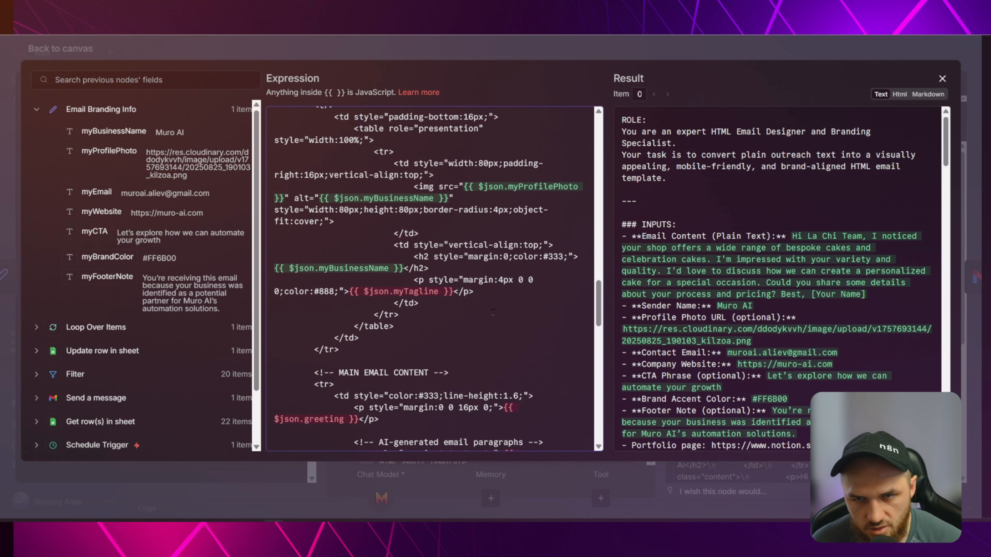
{"action": "scroll", "coordinate": [445, 264], "scroll_direction": "up", "scroll_amount": 10}
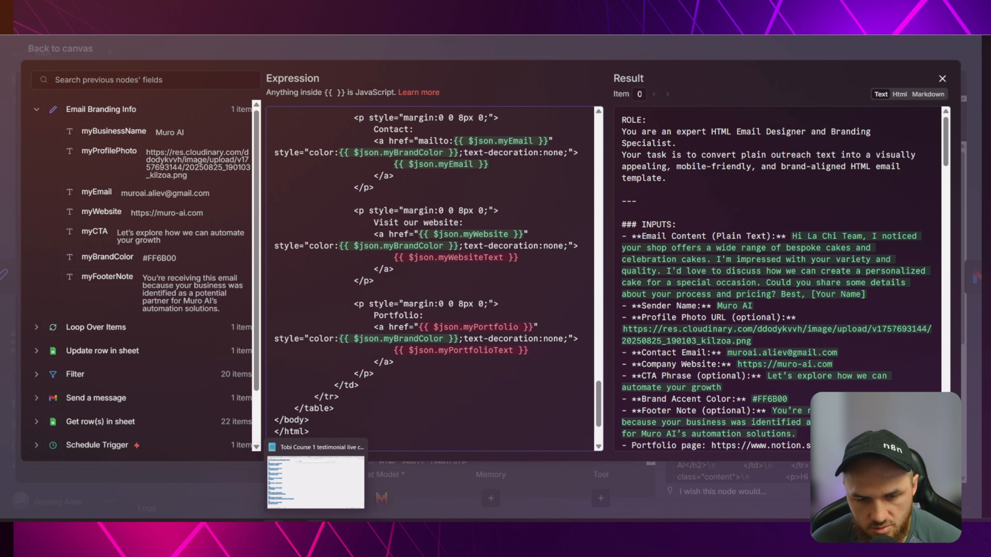
{"action": "mouse_move", "coordinate": [336, 521]}
{"action": "left_click", "coordinate": [403, 486]}
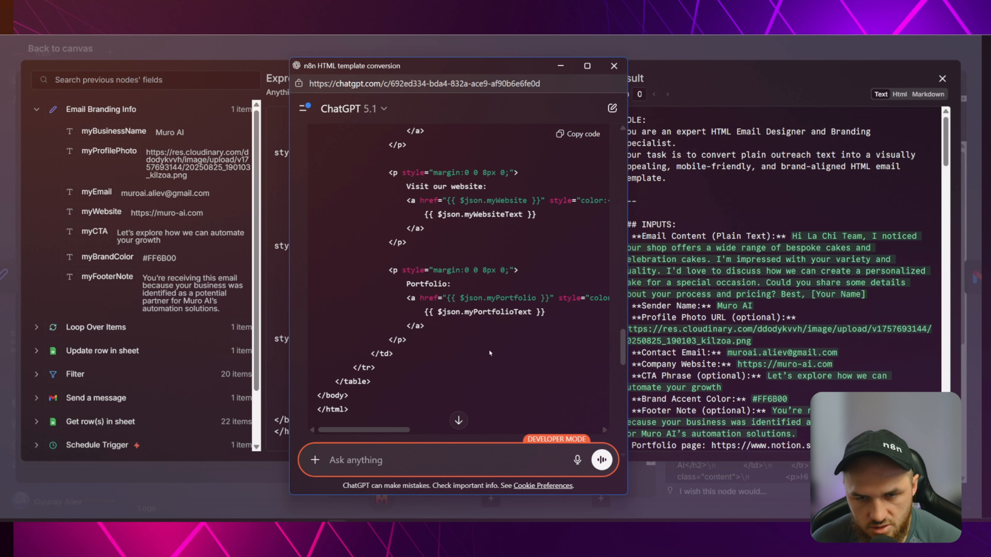
Ask ChatGPT to reuse exactly the same inputs and placeholders as the current template.
{"action": "scroll", "coordinate": [603, 424], "scroll_direction": "down", "scroll_amount": 10}
{"action": "type", "text": "do"}
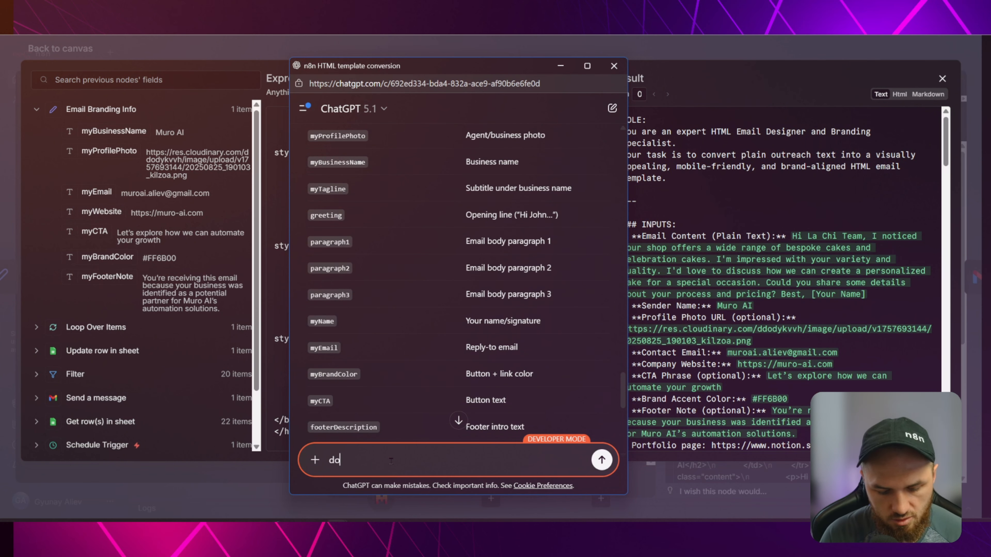
{"action": "type", "text": " not use "}
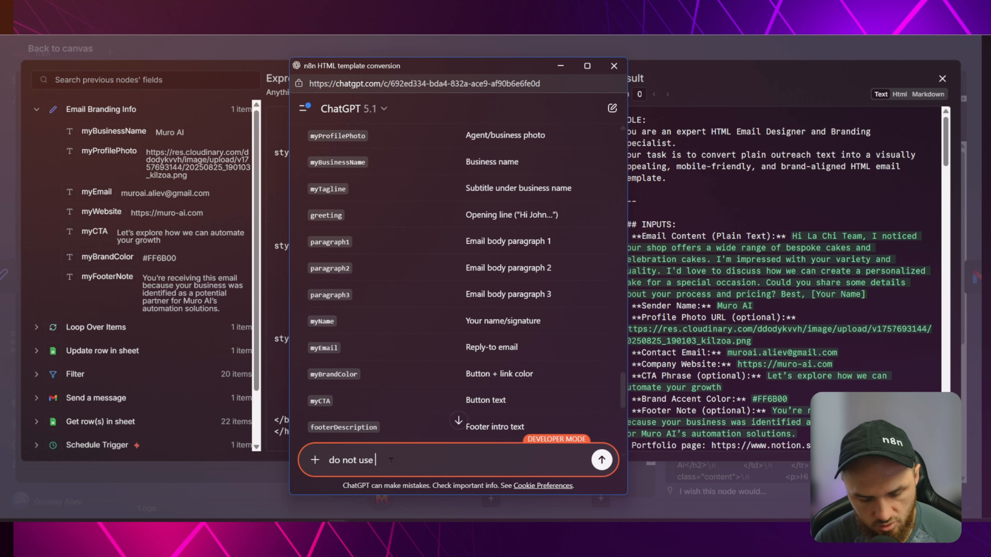
{"action": "type", "text": "different inp"}
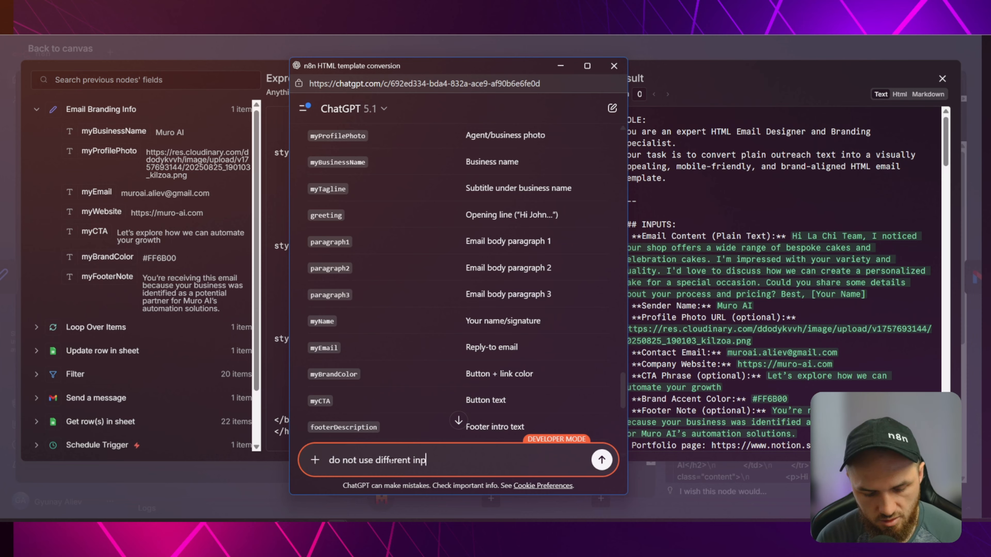
{"action": "type", "text": "ut use the "}
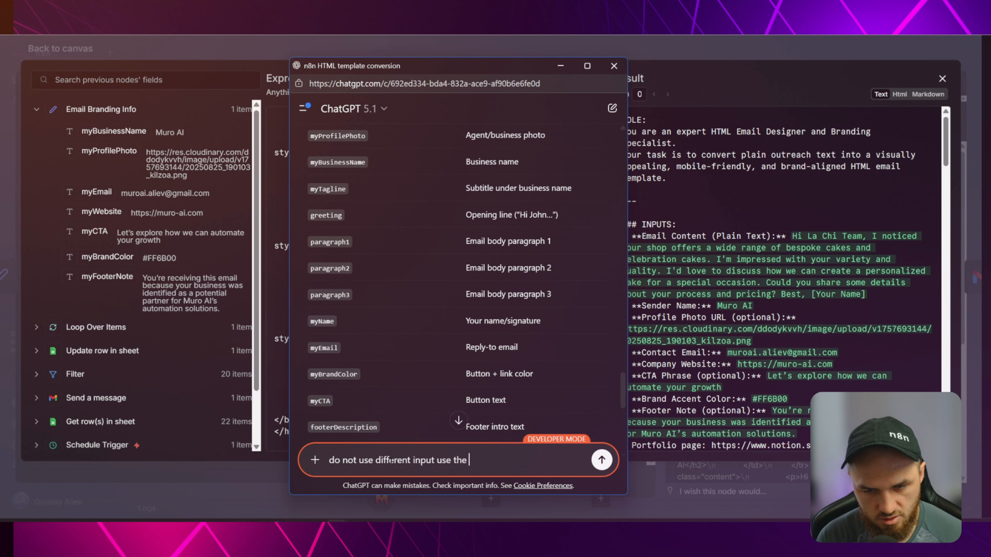
{"action": "type", "text": "exactly same o"}
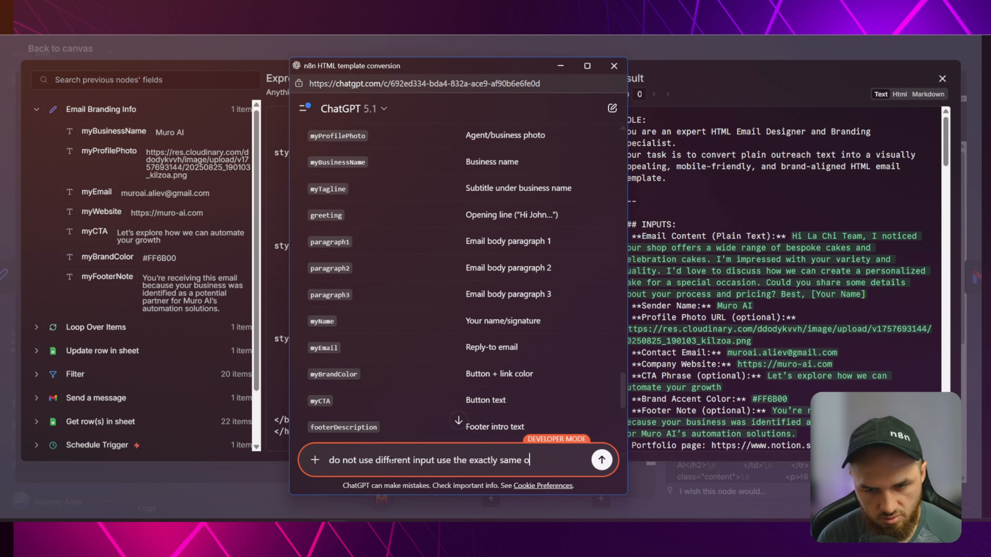
{"action": "type", "text": "ne and same plac"}
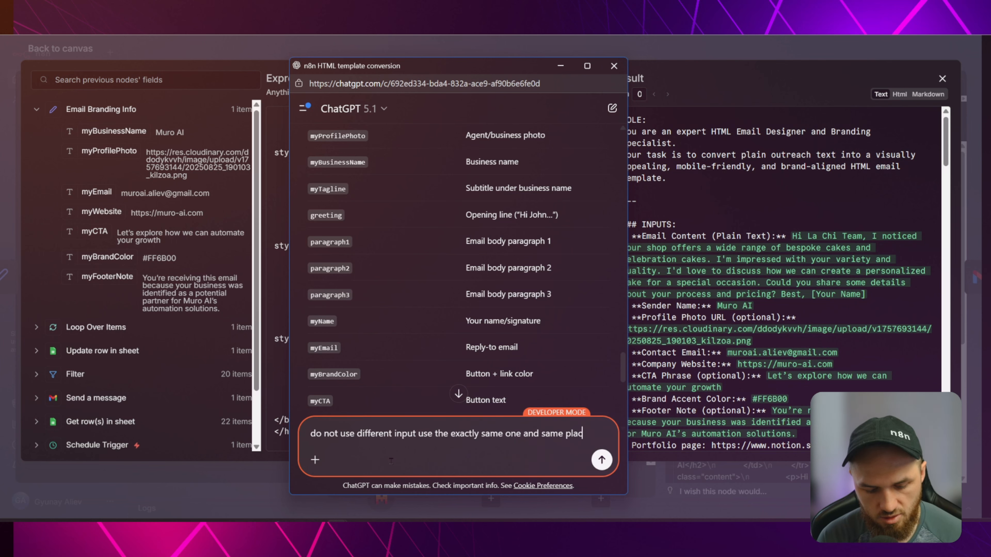
{"action": "type", "text": "eholders fro"}
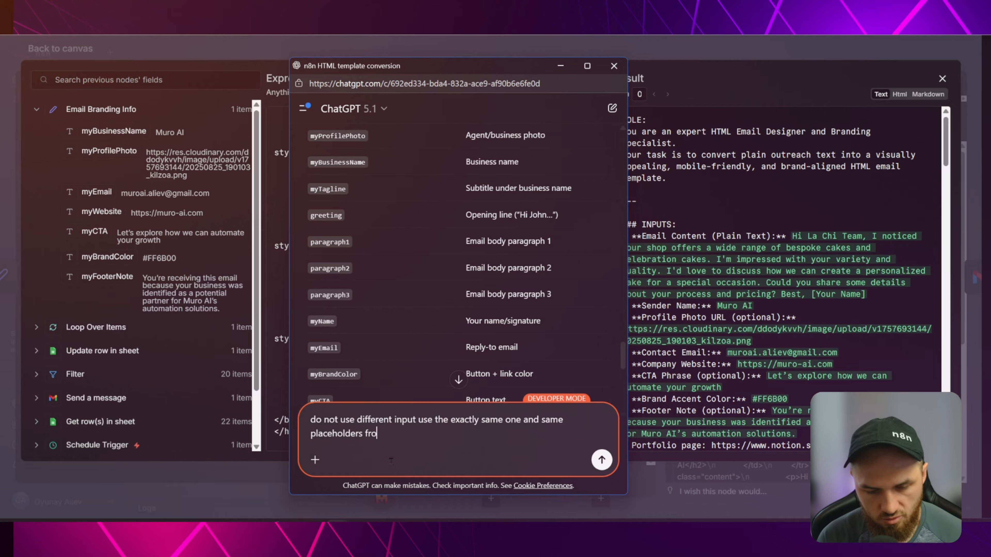
{"action": "type", "text": "m the current"}
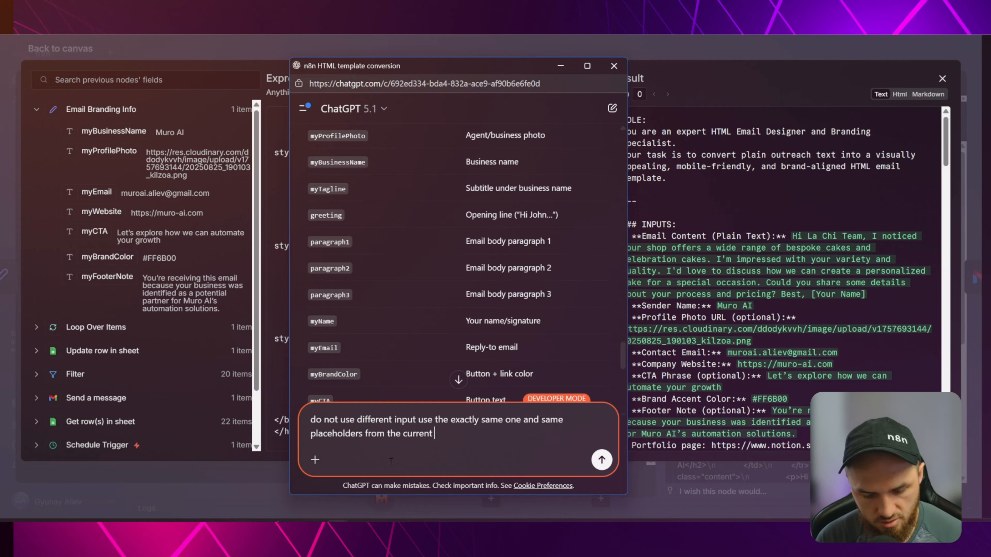
{"action": "type", "text": "template"}
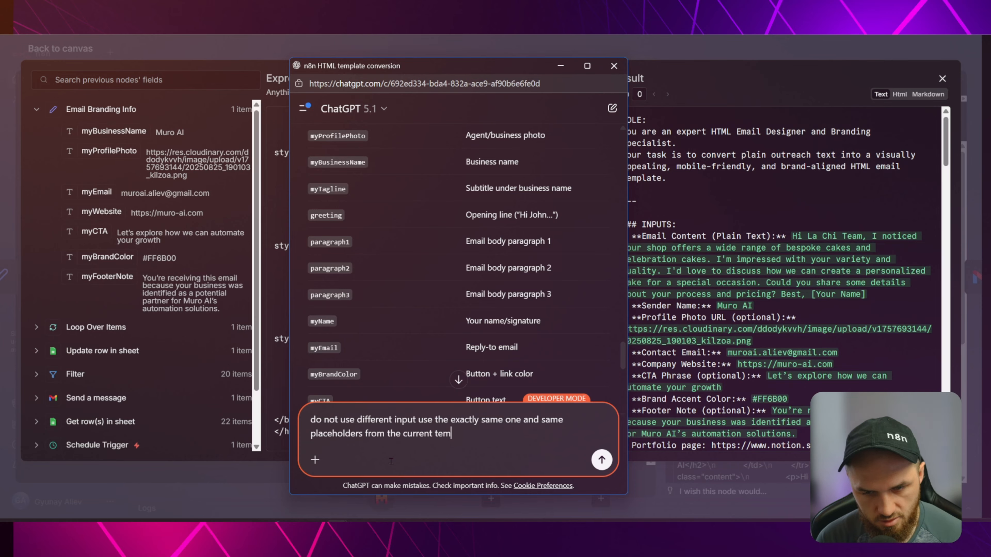
{"action": "key", "text": "Return"}
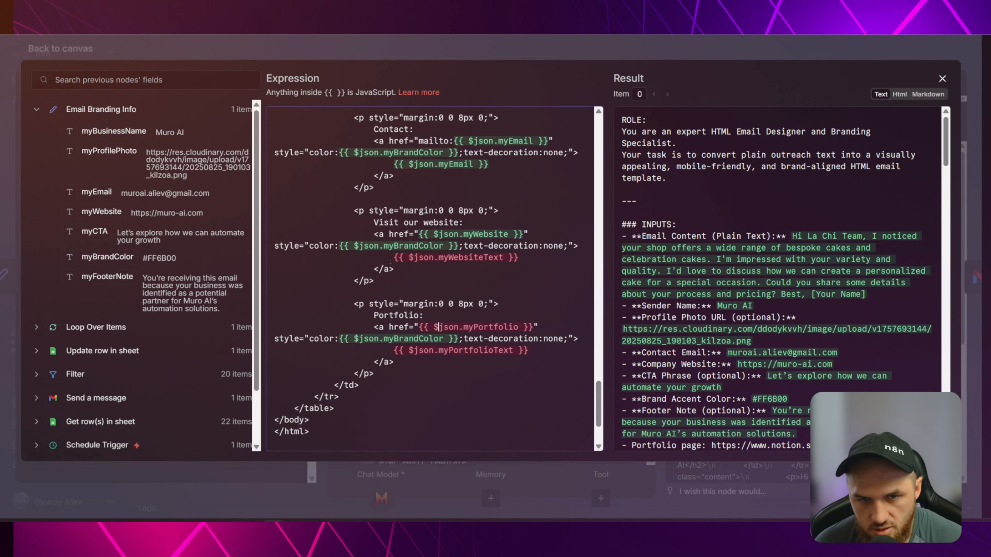
Swap the old HTML in the System Message for ChatGPT's revised template and close the editor.
{"action": "key", "text": "BackSpace"}
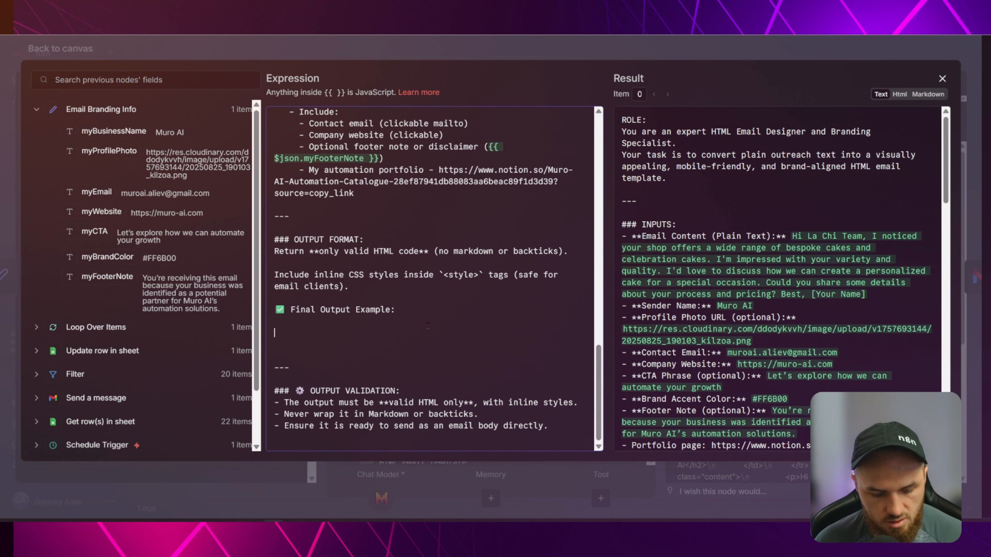
{"action": "key", "text": "ctrl+v"}
{"action": "scroll", "coordinate": [429, 304], "scroll_direction": "up", "scroll_amount": 15}
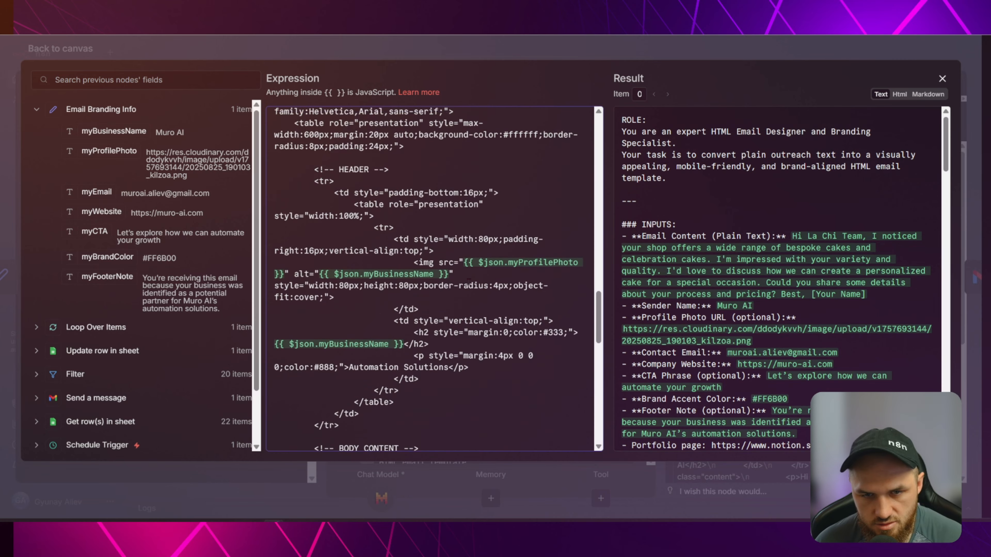
{"action": "scroll", "coordinate": [470, 282], "scroll_direction": "up", "scroll_amount": 15}
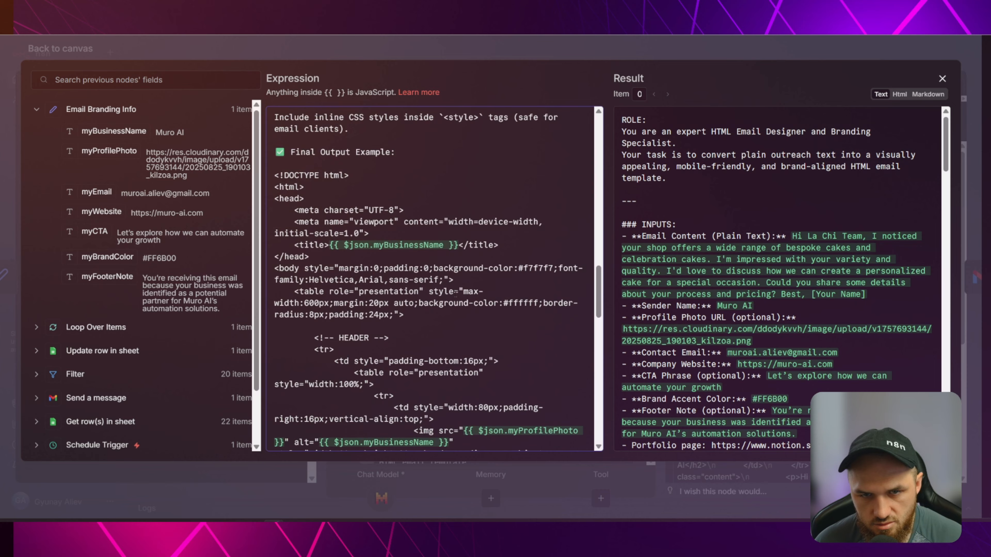
{"action": "left_click", "coordinate": [339, 51]}
{"action": "left_click", "coordinate": [268, 50]}
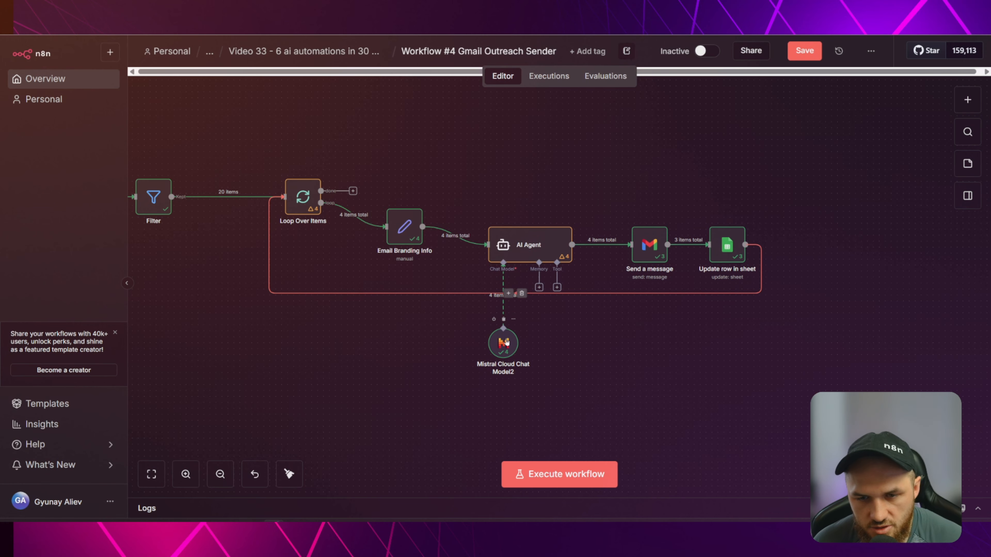
Move the Mistral Cloud Chat Model2 node back under the AI Agent and save the workflow.
{"action": "double_click", "coordinate": [504, 330]}
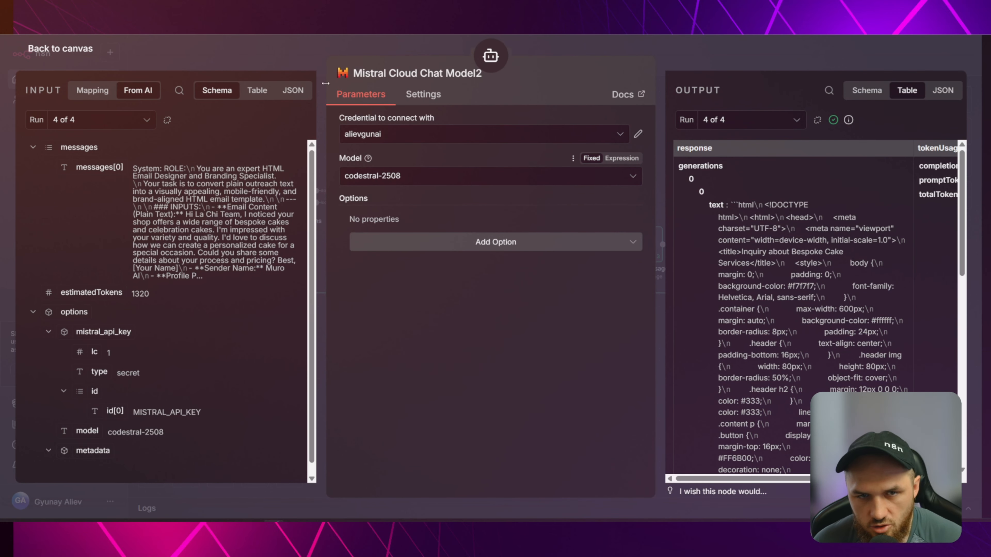
{"action": "left_click", "coordinate": [289, 59]}
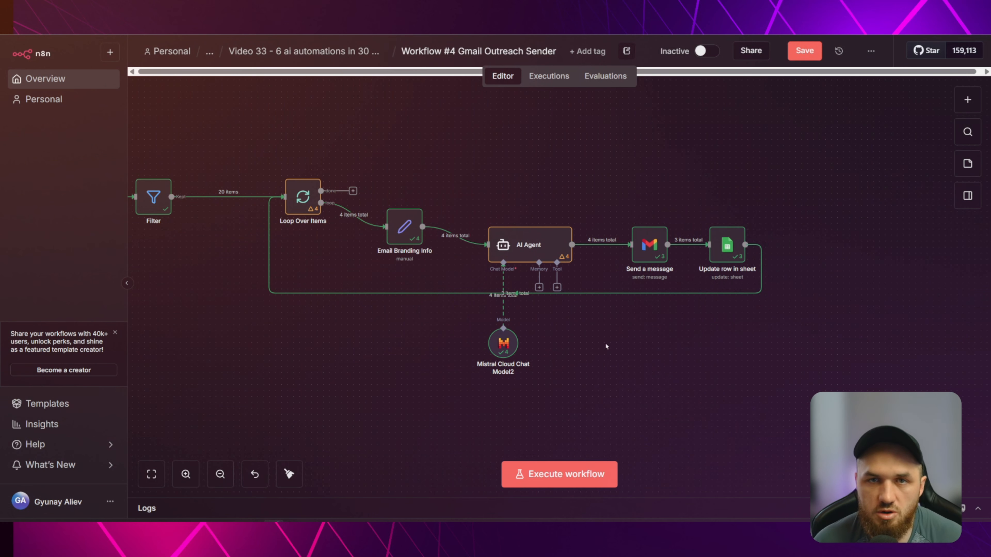
{"action": "left_click_drag", "start_coordinate": [595, 355], "coordinate": [709, 356]}
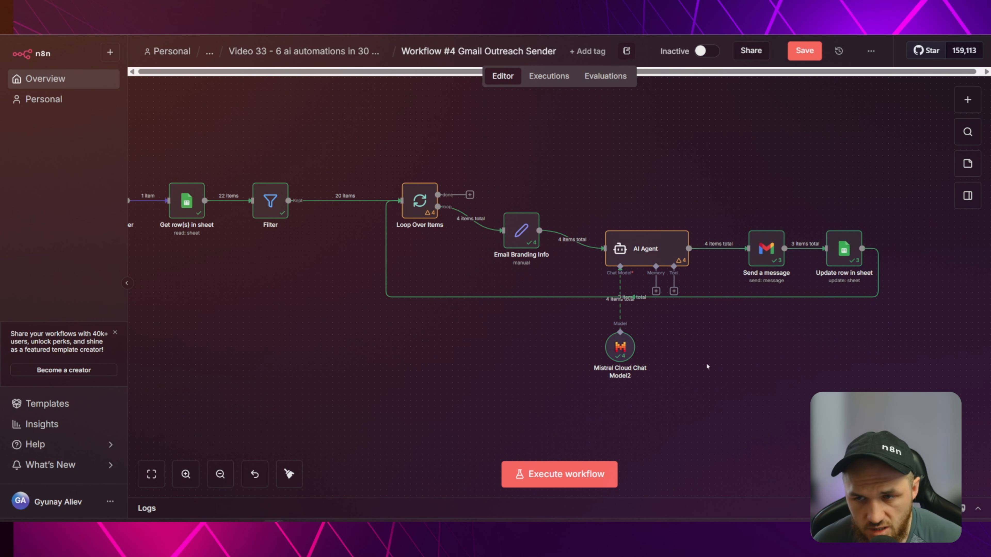
{"action": "left_click_drag", "start_coordinate": [625, 350], "coordinate": [632, 342]}
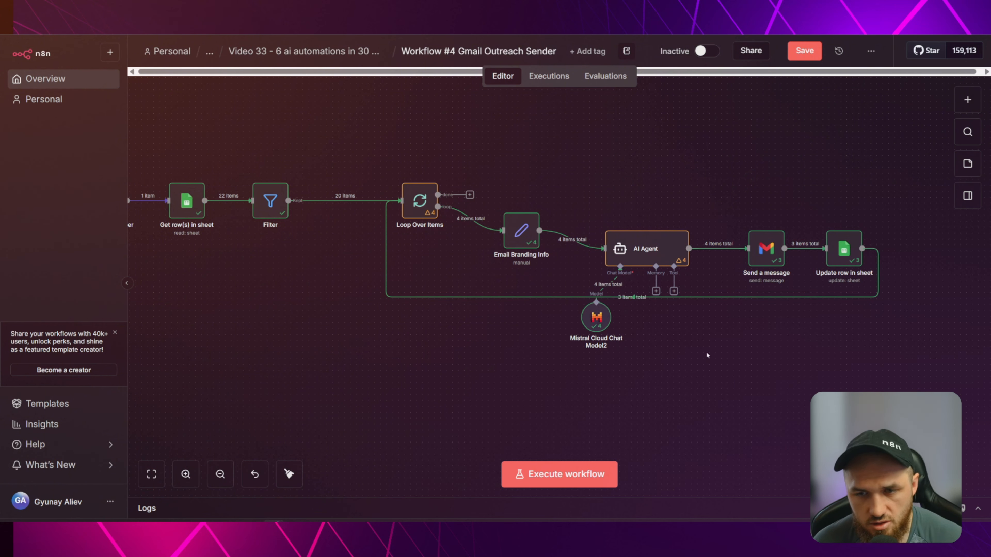
{"action": "left_click_drag", "start_coordinate": [729, 348], "coordinate": [692, 354]}
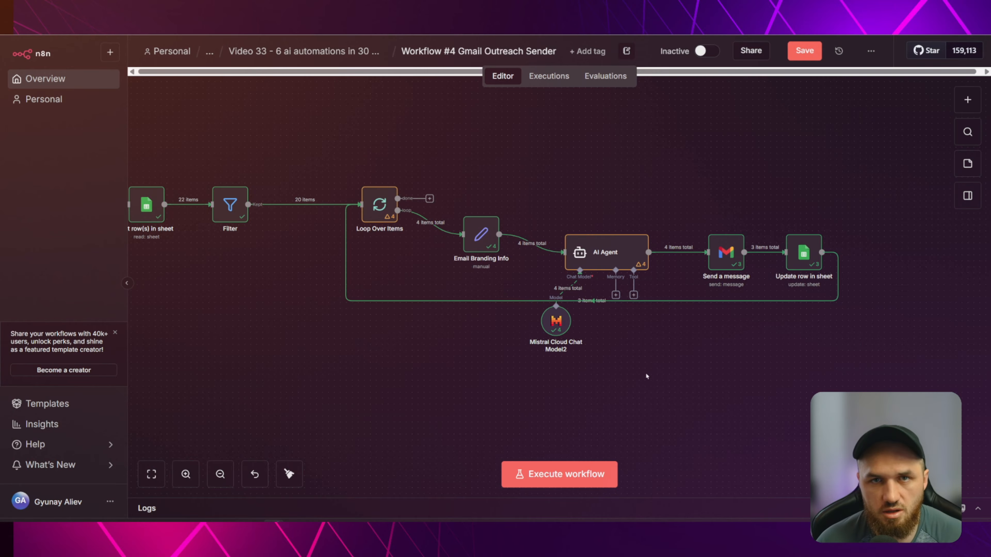
{"action": "left_click_drag", "start_coordinate": [557, 321], "coordinate": [581, 339]}
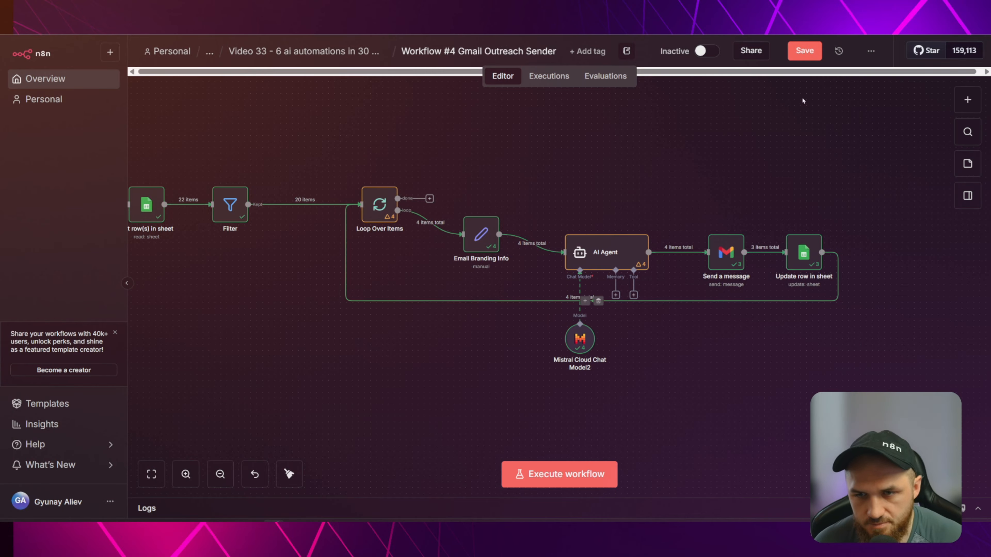
{"action": "left_click", "coordinate": [806, 56]}
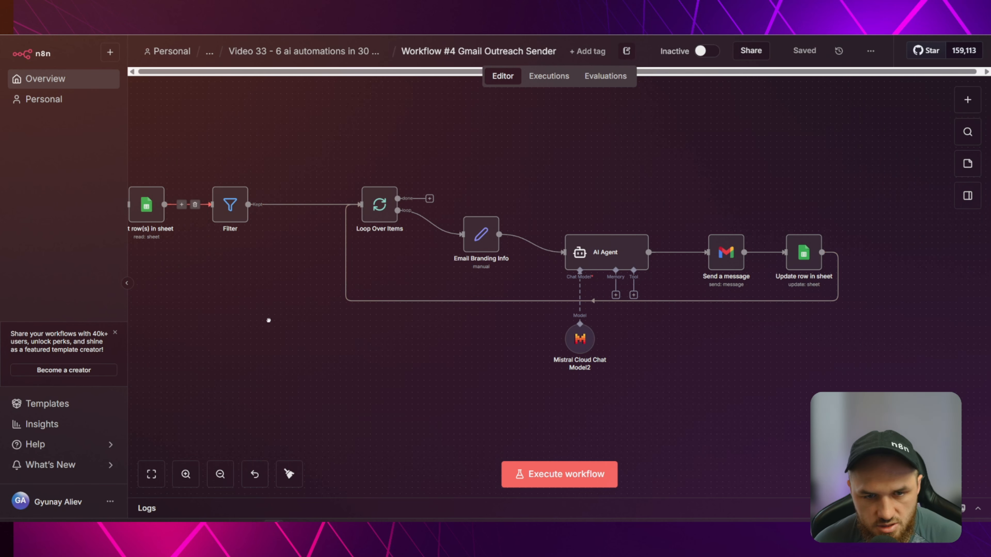
Execute the workflow, follow two items through the AI Agent, then stop the run.
{"action": "scroll", "coordinate": [267, 321], "scroll_direction": "up", "scroll_amount": 3}
{"action": "mouse_move", "coordinate": [328, 202]}
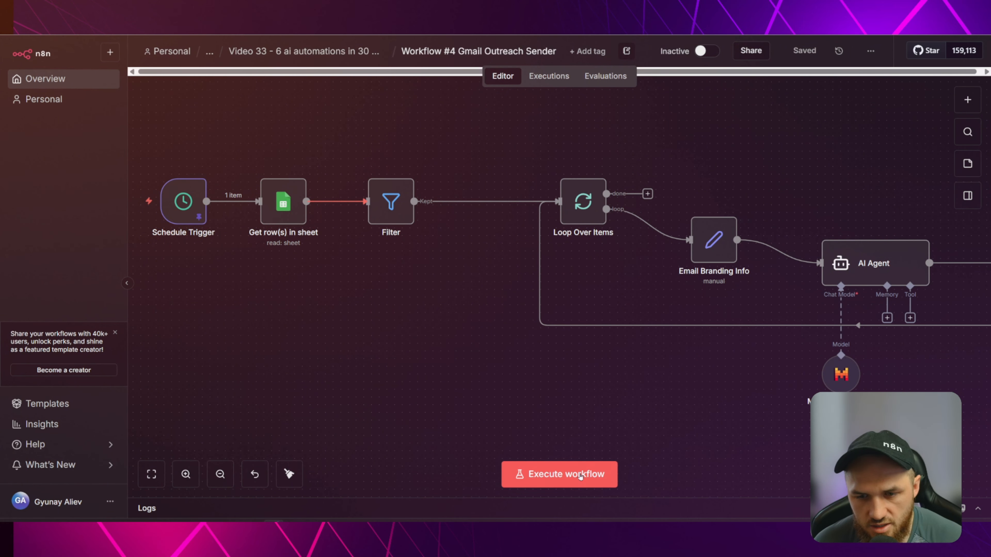
{"action": "left_click", "coordinate": [566, 474]}
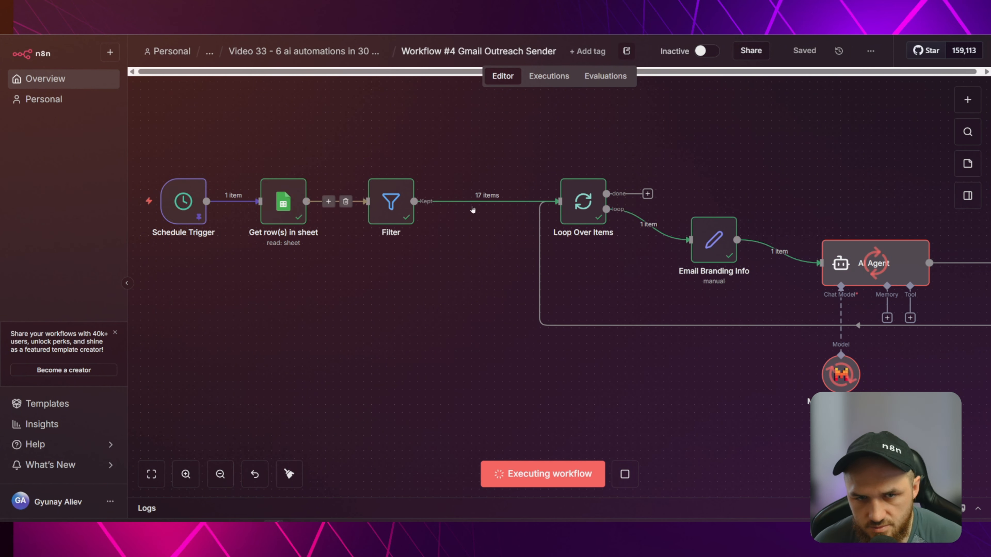
{"action": "left_click_drag", "start_coordinate": [570, 372], "coordinate": [558, 367]}
{"action": "scroll", "coordinate": [558, 367], "scroll_direction": "right", "scroll_amount": 10}
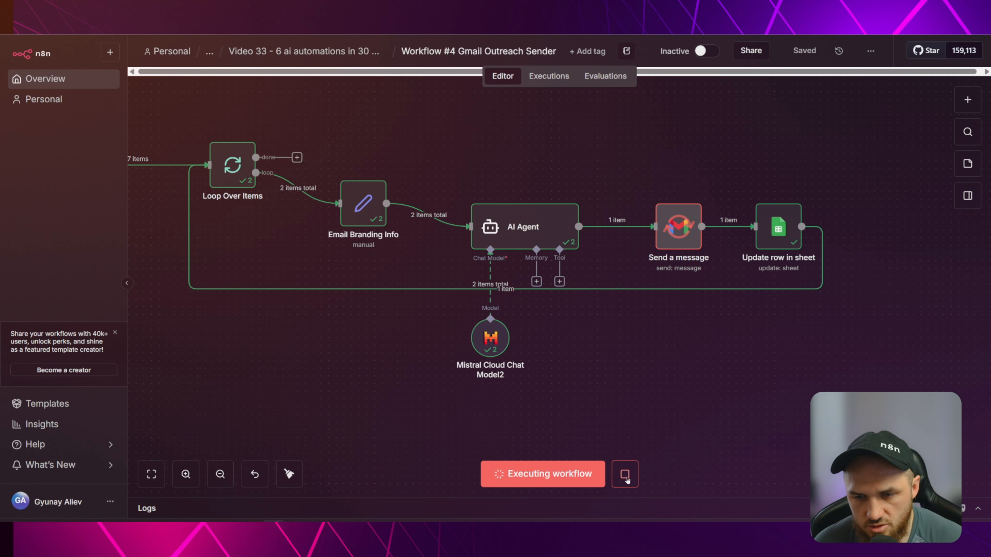
{"action": "left_click", "coordinate": [625, 473]}
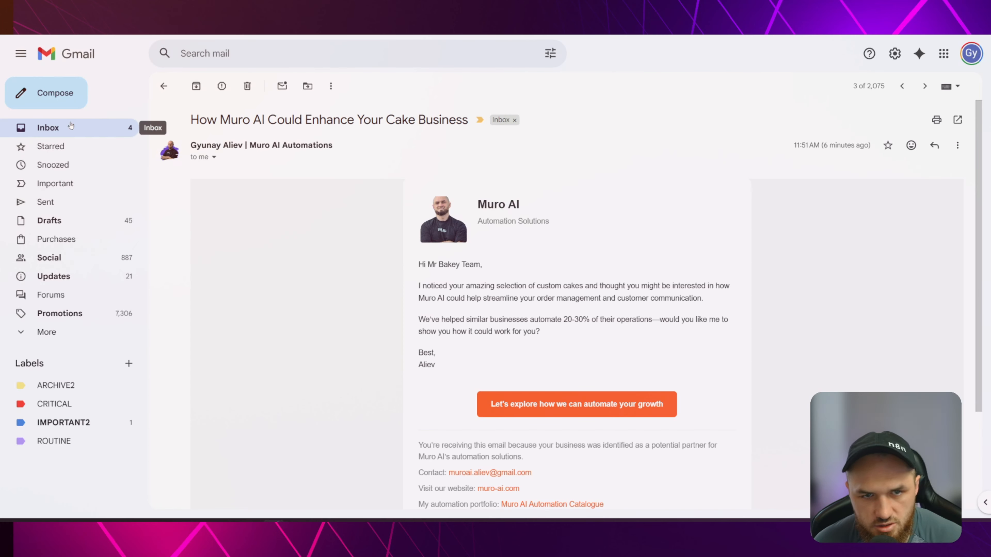
Open the 'Inquiry about Bespoke Cake Services' email and inspect its [Your Name] signature placeholder.
{"action": "left_click", "coordinate": [62, 131]}
{"action": "left_click", "coordinate": [398, 169]}
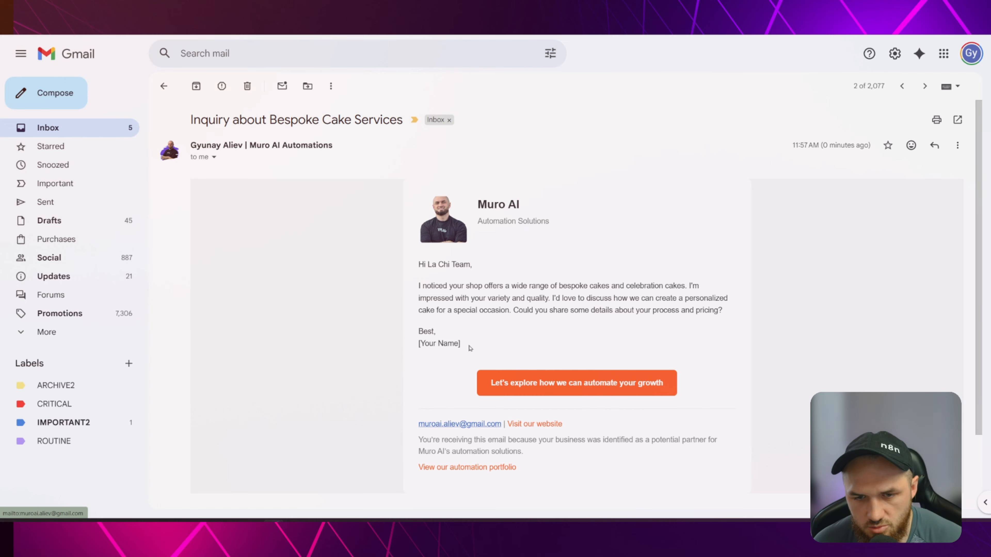
{"action": "left_click_drag", "start_coordinate": [461, 344], "coordinate": [419, 344]}
{"action": "left_click", "coordinate": [426, 343]}
{"action": "left_click", "coordinate": [420, 344]}
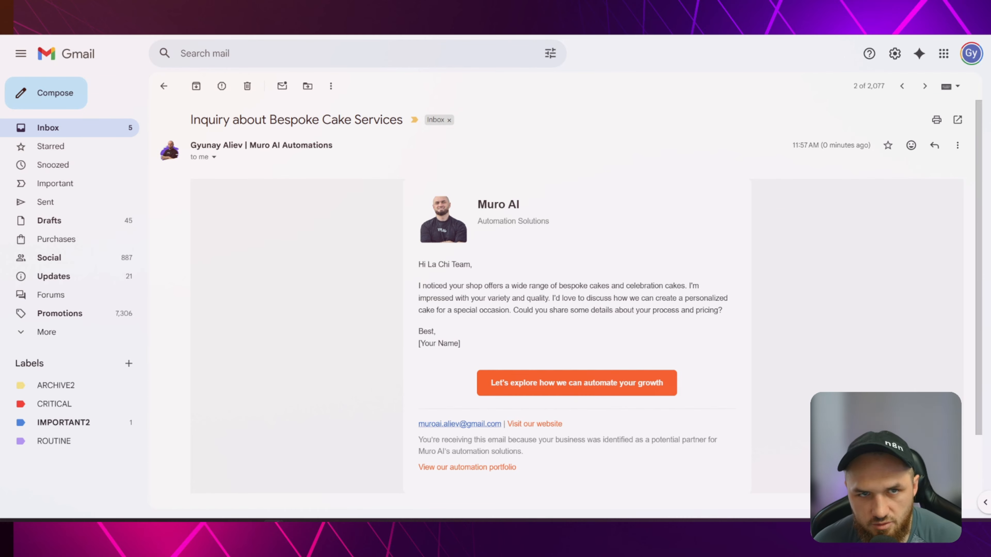
Review the best email in L8 and the opener in K9 of the cakeshop sheet.
{"action": "key", "text": "ctrl+Tab"}
{"action": "double_click", "coordinate": [619, 212]}
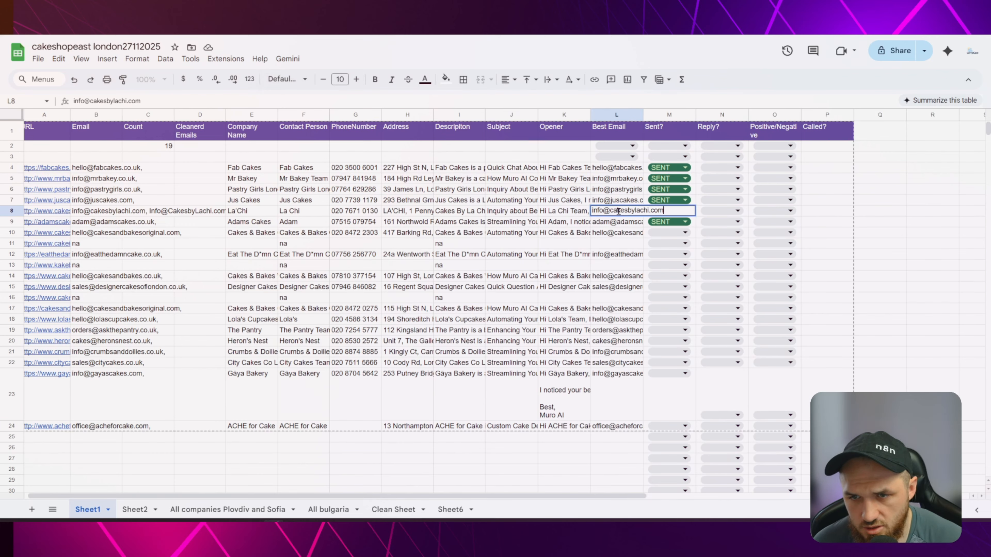
{"action": "key", "text": "ctrl+a"}
{"action": "double_click", "coordinate": [575, 212]}
{"action": "key", "text": "Return"}
{"action": "key", "text": "Return"}
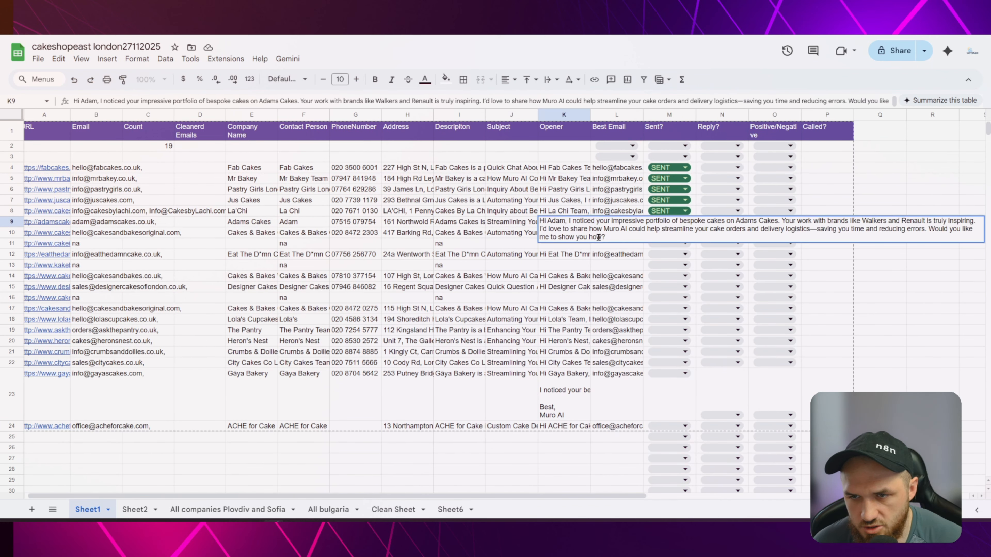
{"action": "left_click", "coordinate": [566, 212]}
{"action": "left_click", "coordinate": [580, 201]}
{"action": "key", "text": "ctrl+shift+Tab"}
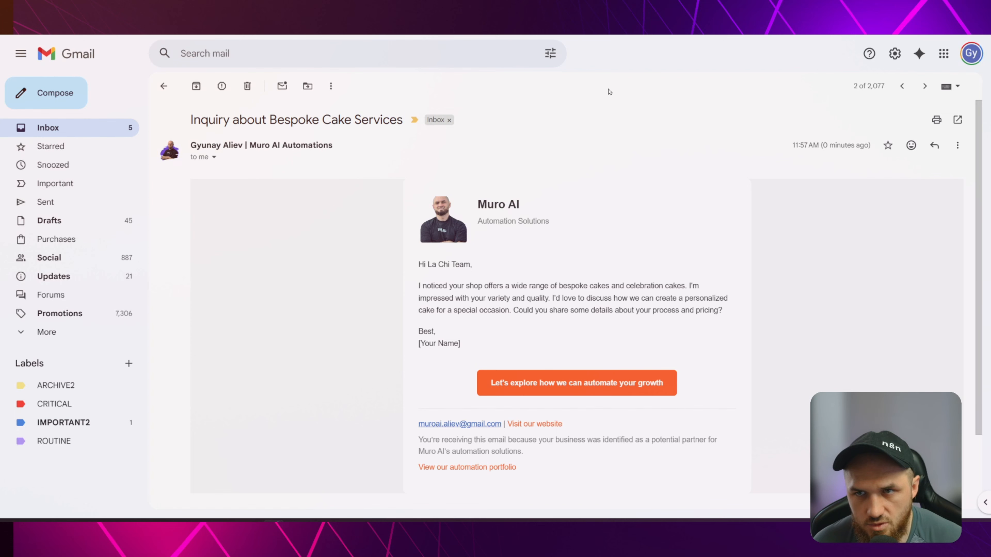
Open 'Streamlining Your Cake Orders with Muro AI' and test its contact link twice, discarding each draft.
{"action": "left_click", "coordinate": [164, 86]}
{"action": "left_click", "coordinate": [395, 151]}
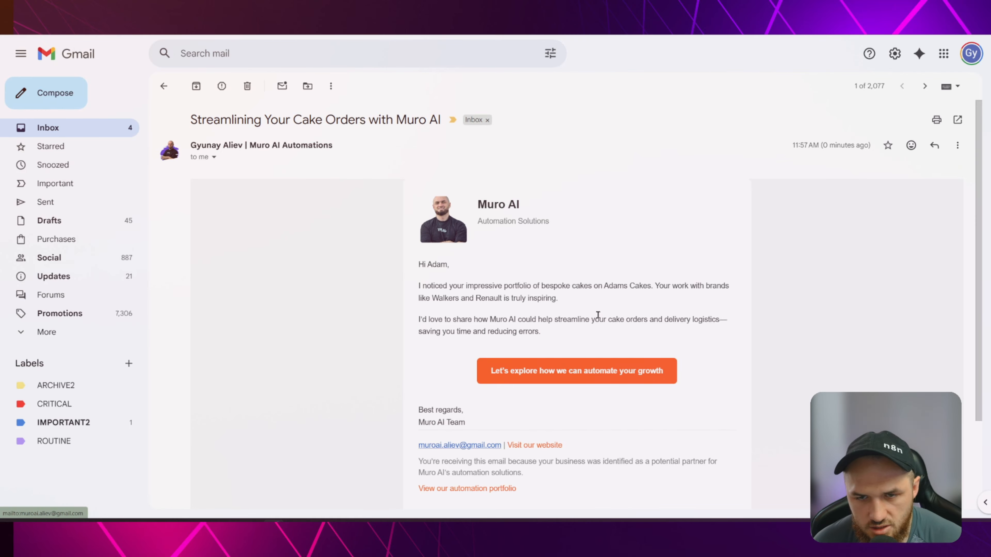
{"action": "scroll", "coordinate": [573, 373], "scroll_direction": "down", "scroll_amount": 3}
{"action": "scroll", "coordinate": [536, 421], "scroll_direction": "up", "scroll_amount": 3}
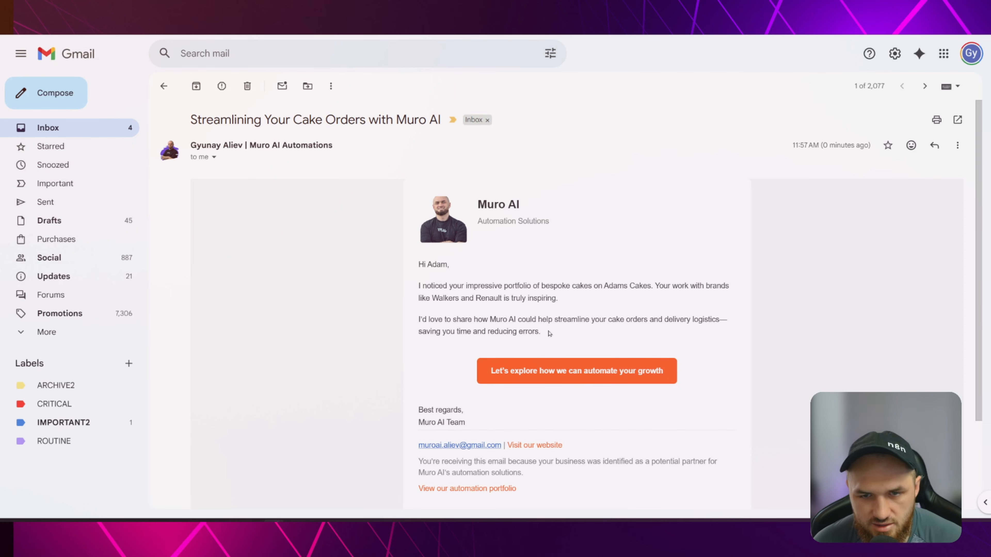
{"action": "left_click", "coordinate": [588, 373]}
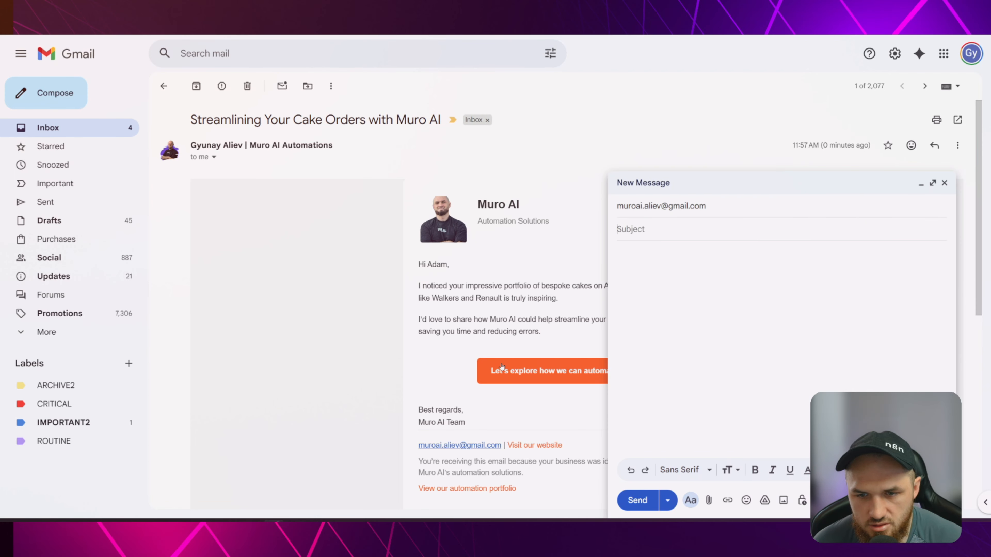
{"action": "left_click", "coordinate": [944, 183]}
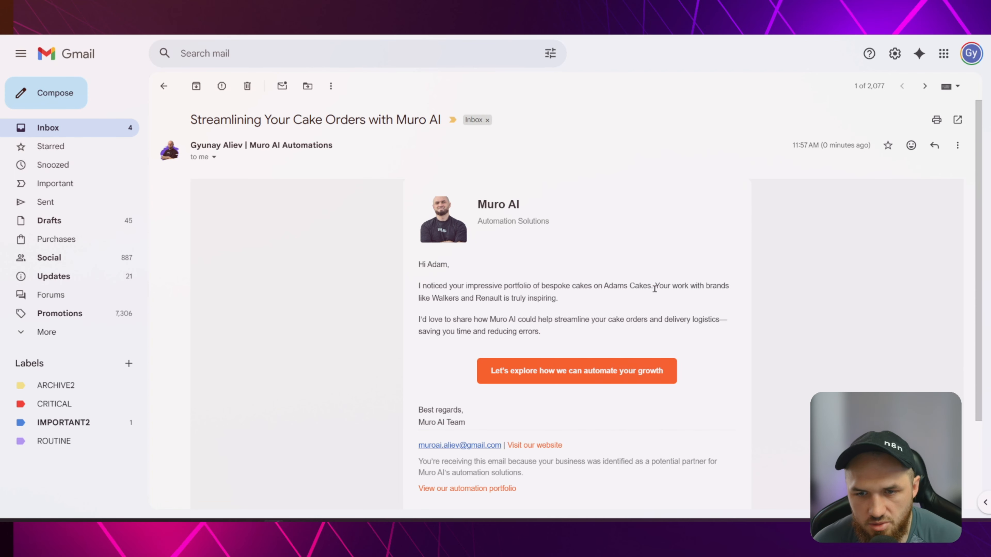
{"action": "left_click", "coordinate": [581, 375]}
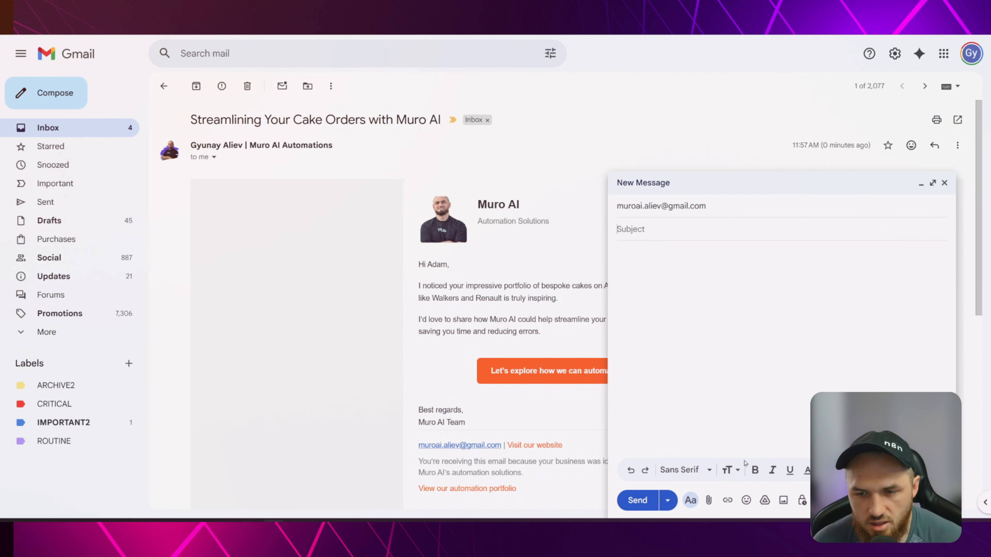
{"action": "left_click", "coordinate": [944, 183]}
Set the Mistral Cloud Chat Model2 node's model to mistral-small-2506.
{"action": "left_click", "coordinate": [125, 16]}
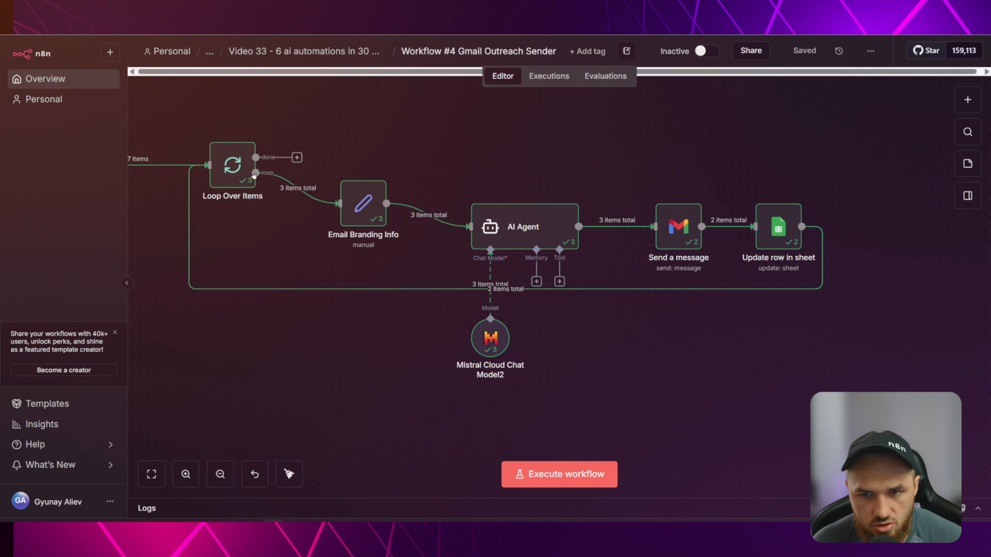
{"action": "left_click", "coordinate": [493, 344]}
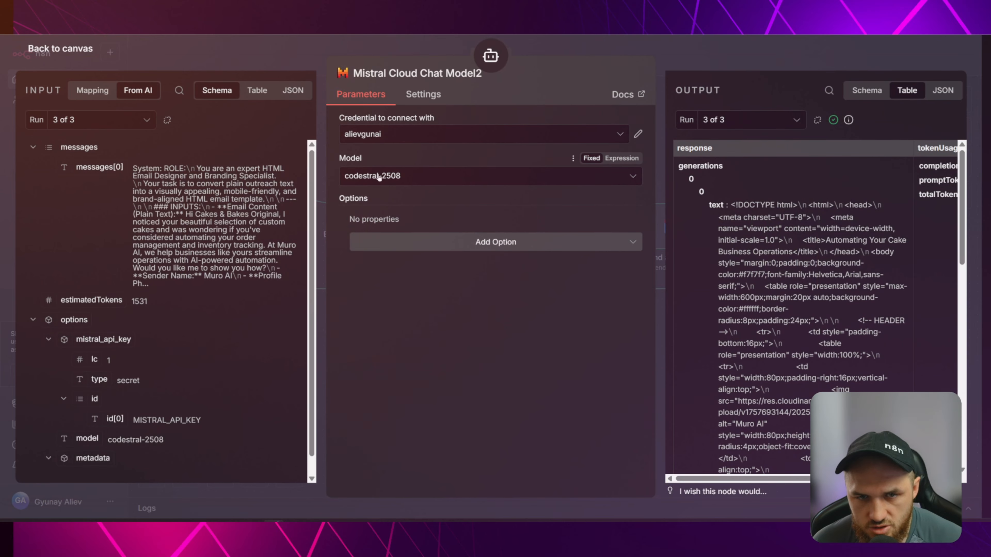
{"action": "left_click", "coordinate": [379, 178]}
{"action": "scroll", "coordinate": [504, 287], "scroll_direction": "down", "scroll_amount": 4}
{"action": "scroll", "coordinate": [504, 286], "scroll_direction": "down", "scroll_amount": 8}
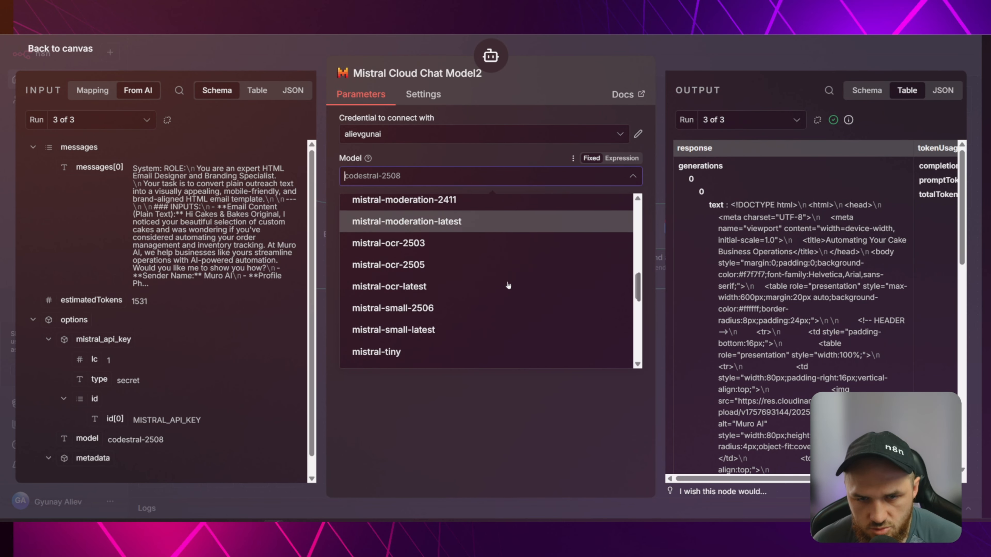
{"action": "left_click", "coordinate": [443, 308]}
{"action": "key", "text": "Escape"}
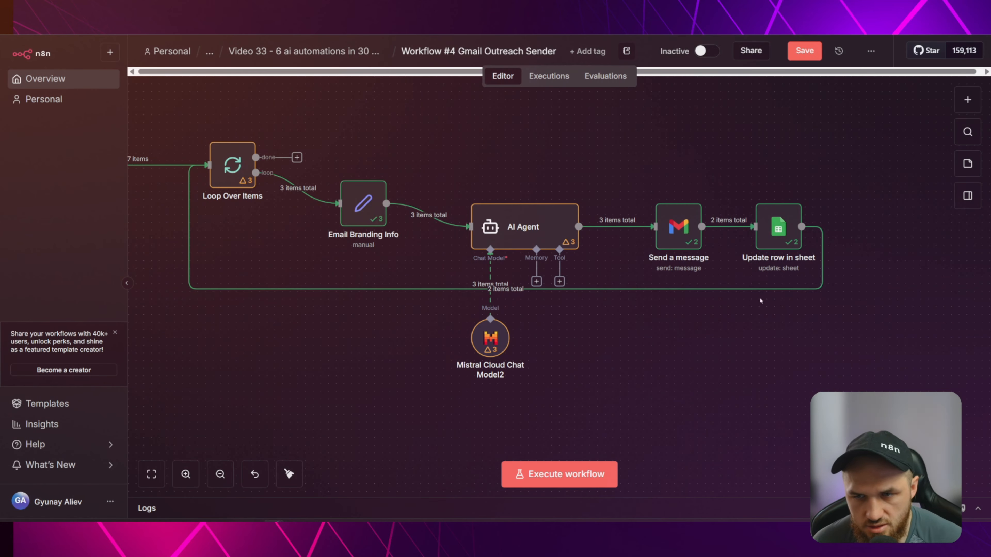
Execute the whole workflow again and follow it through the Filter, agent and sending nodes.
{"action": "left_click", "coordinate": [559, 474]}
{"action": "left_click_drag", "start_coordinate": [328, 369], "coordinate": [448, 375]}
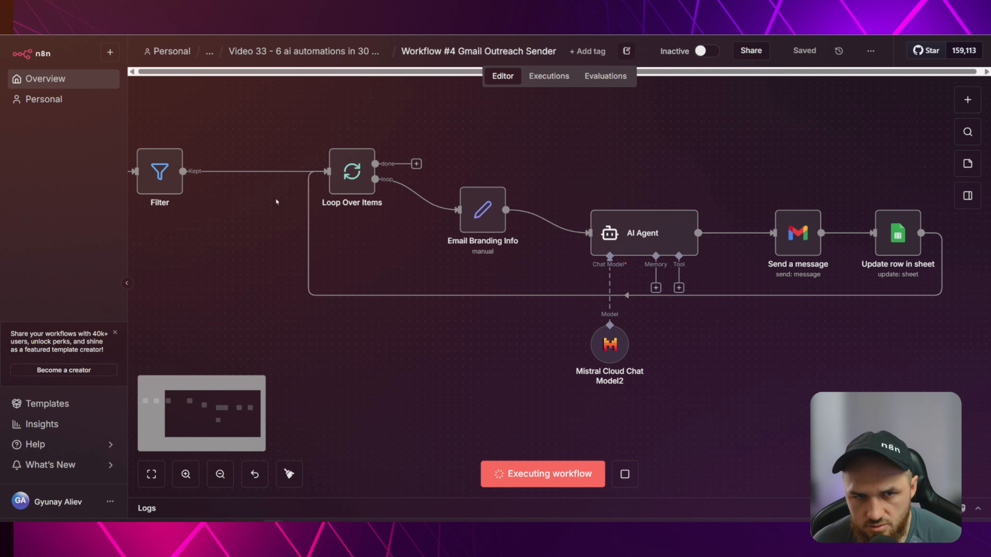
{"action": "left_click_drag", "start_coordinate": [734, 388], "coordinate": [613, 382]}
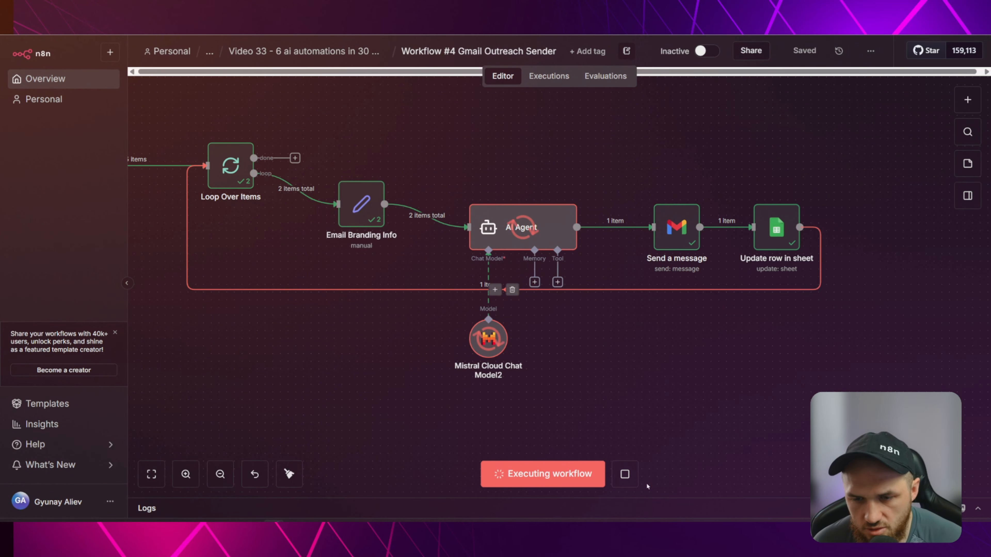
Check 'Automating Your Cake Business Operations', then open the newest '(no subject)' email in Gmail.
{"action": "key", "text": "ctrl+Tab"}
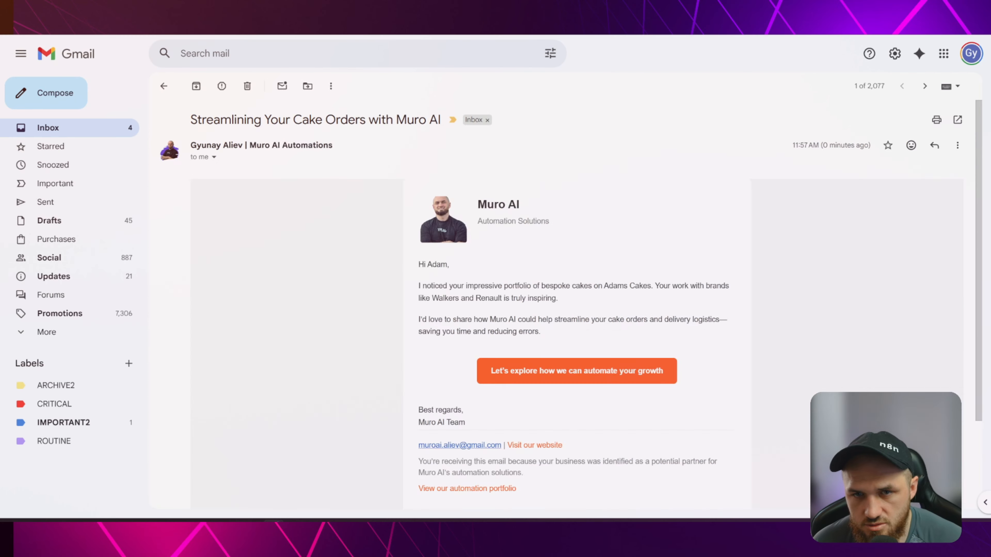
{"action": "left_click", "coordinate": [164, 86]}
{"action": "left_click", "coordinate": [198, 86]}
{"action": "left_click", "coordinate": [422, 166]}
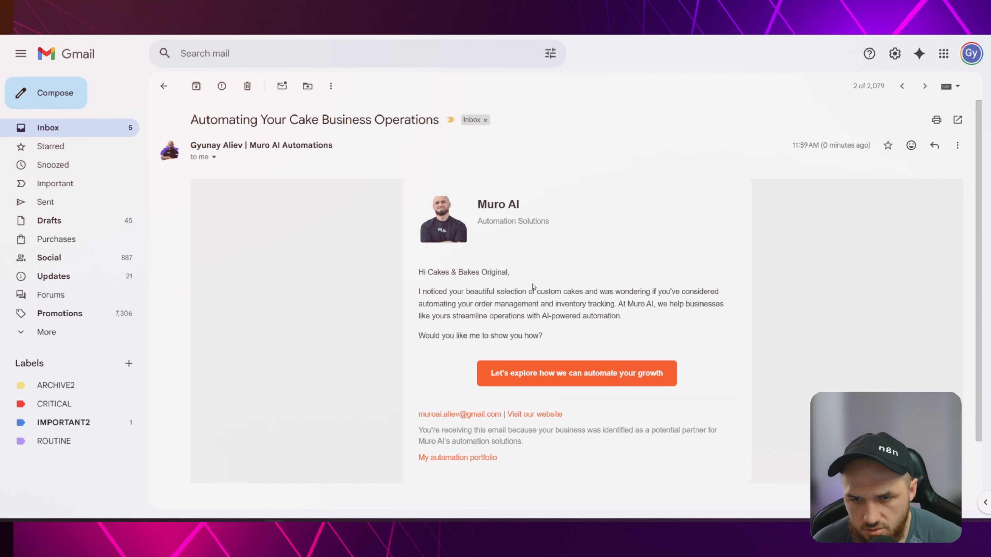
{"action": "left_click", "coordinate": [164, 86]}
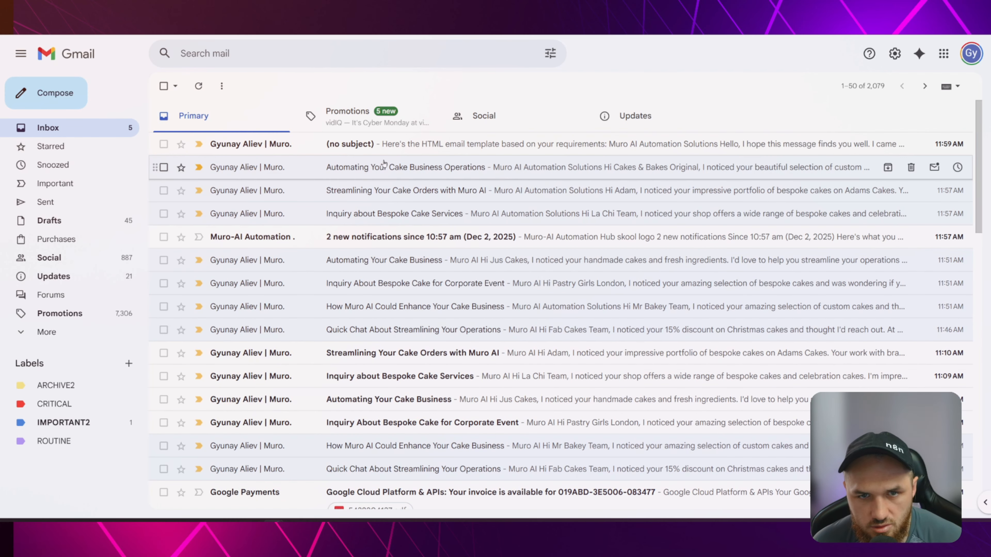
{"action": "left_click", "coordinate": [405, 148]}
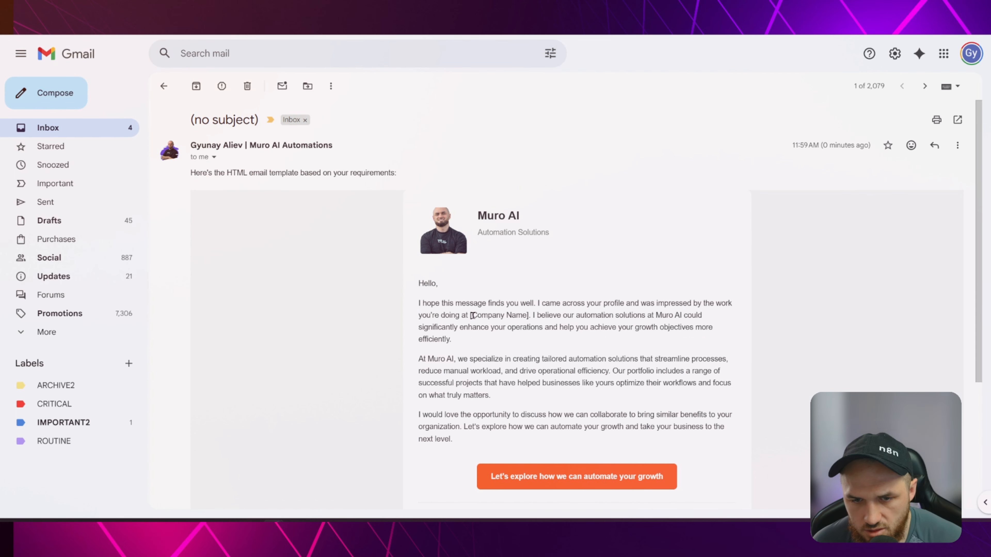
In the cakeshop sheet, inspect row 11's cells B11 (na), C11 and the empty best email L11.
{"action": "key", "text": "ctrl+Tab"}
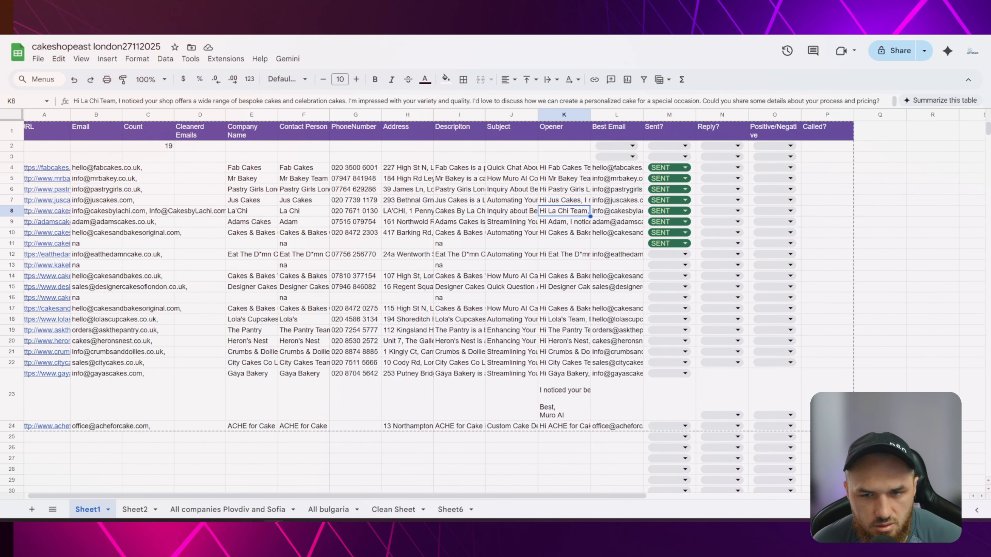
{"action": "left_click", "coordinate": [616, 244]}
{"action": "left_click", "coordinate": [82, 245]}
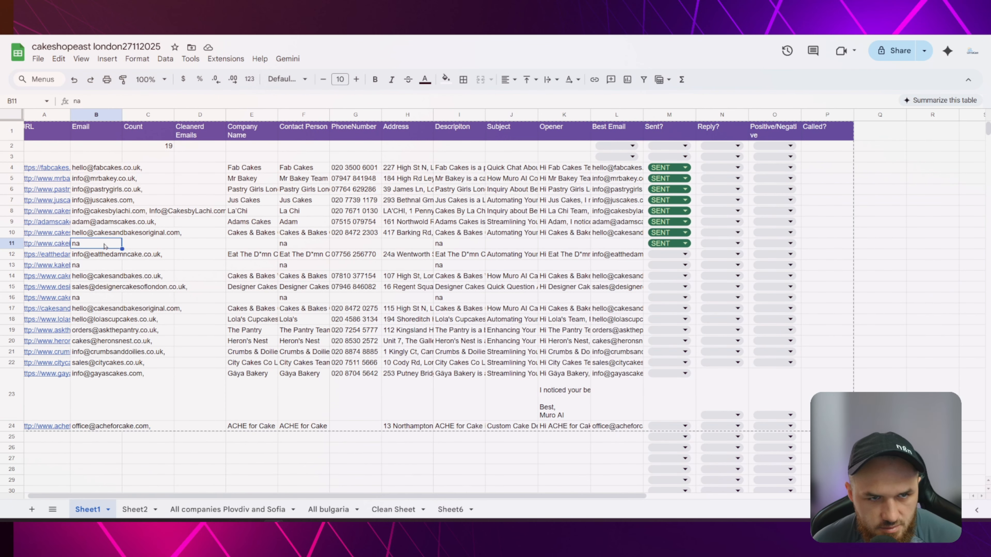
{"action": "left_click", "coordinate": [614, 245]}
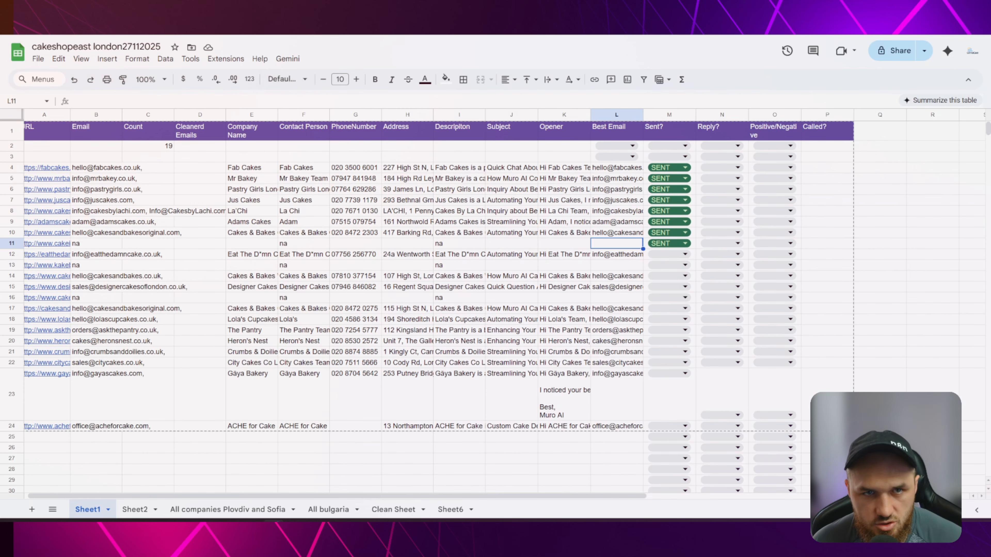
{"action": "left_click", "coordinate": [88, 246]}
{"action": "mouse_move", "coordinate": [61, 245]}
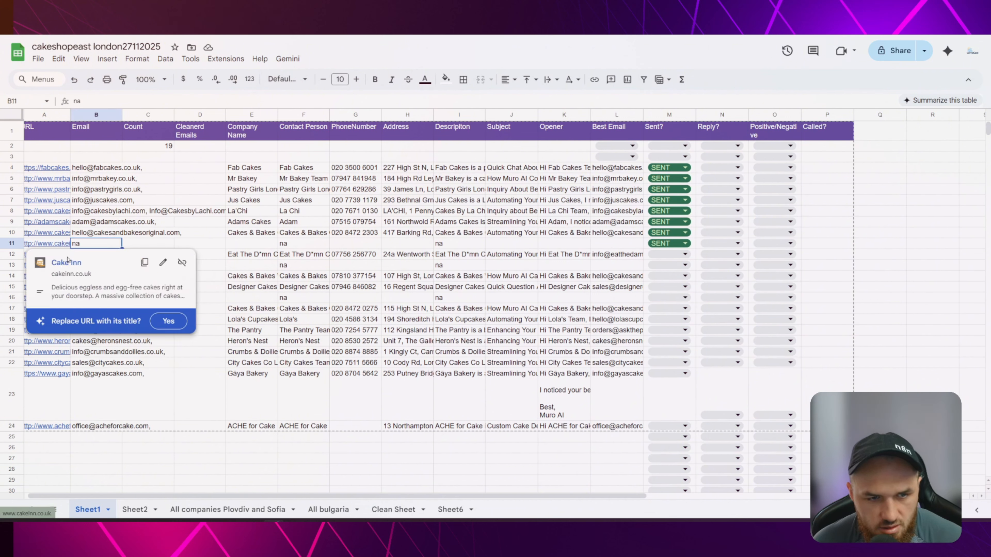
{"action": "key", "text": "Right"}
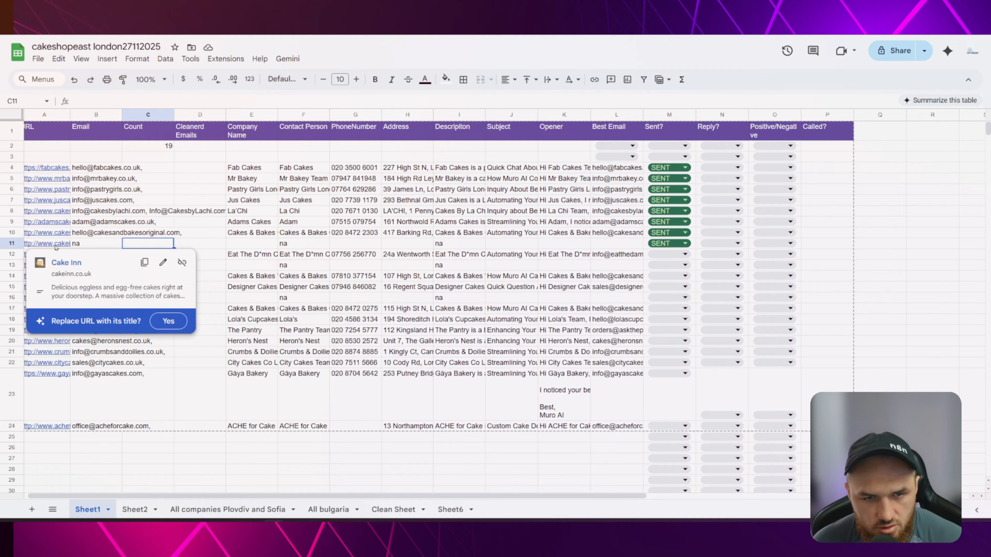
{"action": "left_click", "coordinate": [602, 245]}
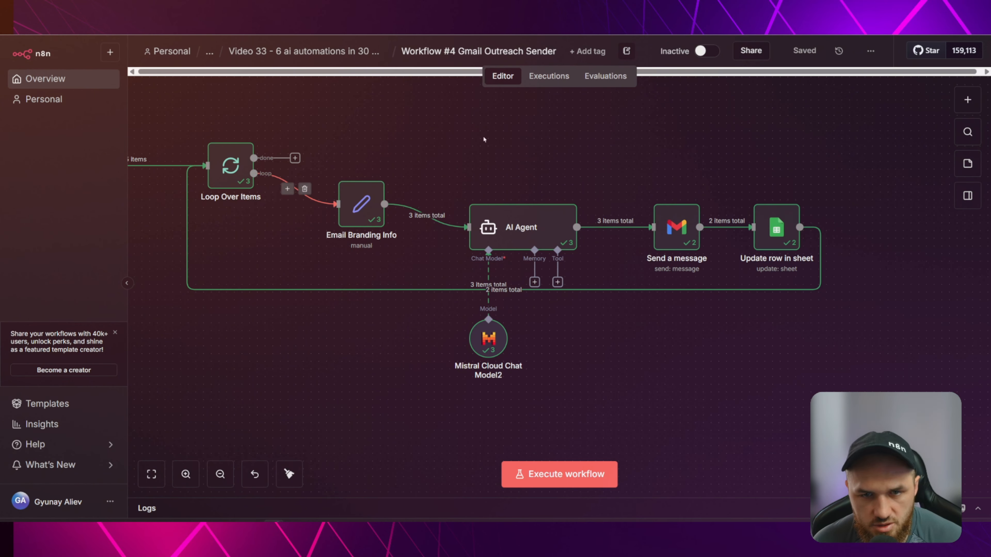
{"action": "scroll", "coordinate": [484, 140], "scroll_direction": "left", "scroll_amount": 10}
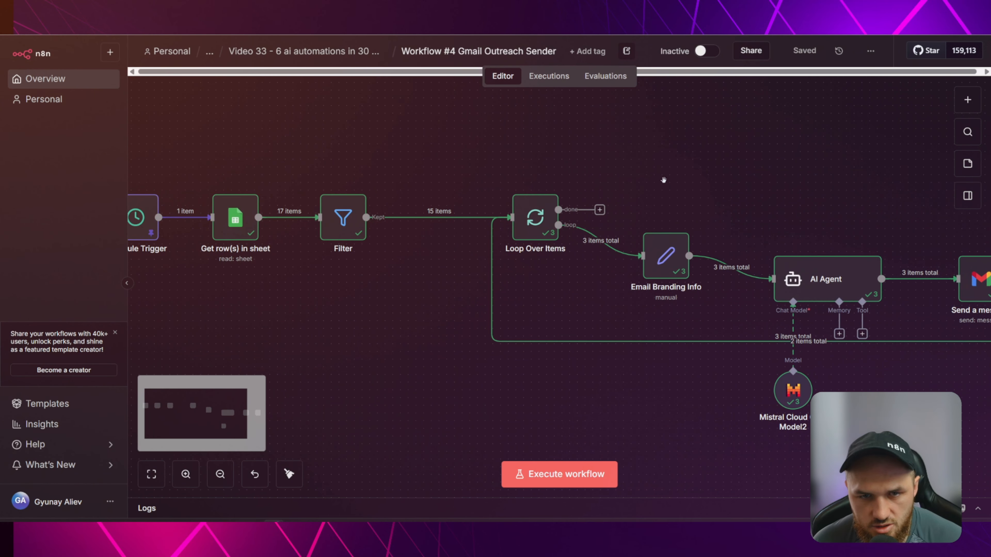
Start a second row filter on Best Email in Get row(s) in sheet, then close it.
{"action": "double_click", "coordinate": [234, 222]}
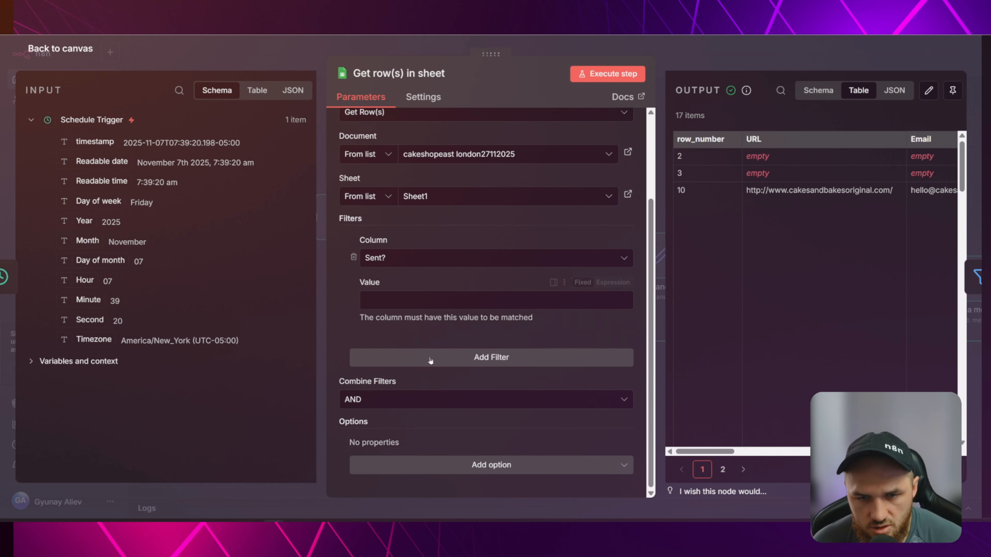
{"action": "left_click", "coordinate": [465, 357]}
{"action": "left_click", "coordinate": [464, 413]}
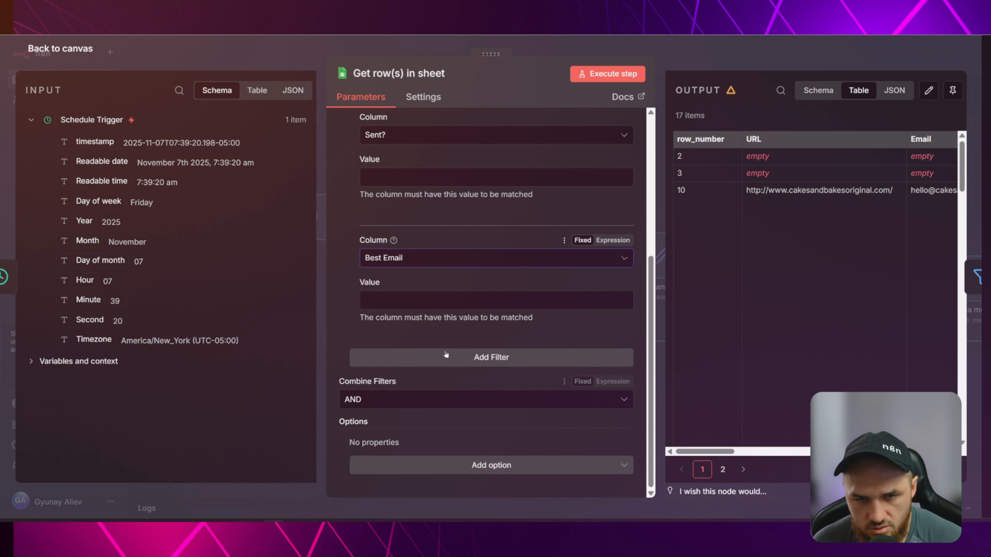
{"action": "key", "text": "Escape"}
Add a second Filter condition requiring Best Email is not empty, and test the Filter step.
{"action": "double_click", "coordinate": [355, 226]}
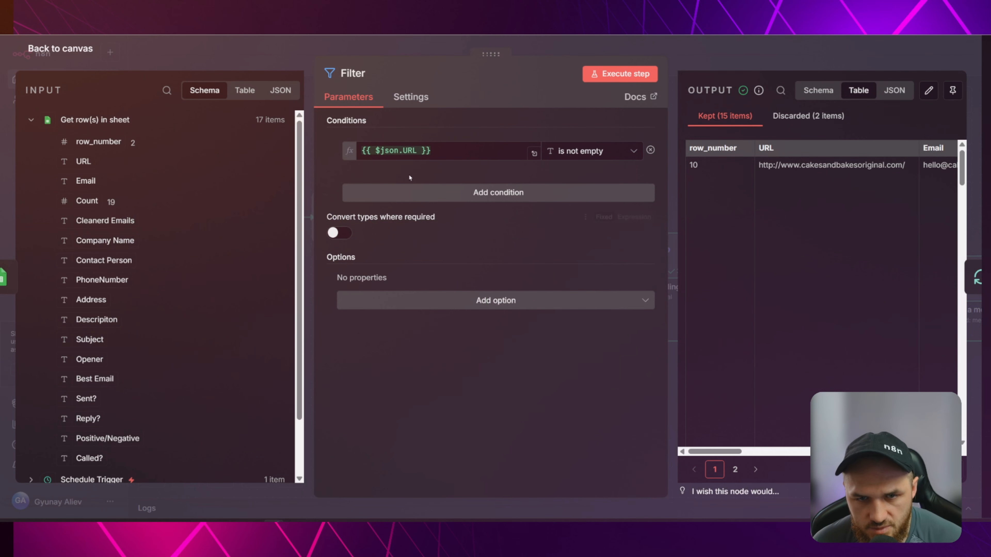
{"action": "left_click", "coordinate": [495, 198]}
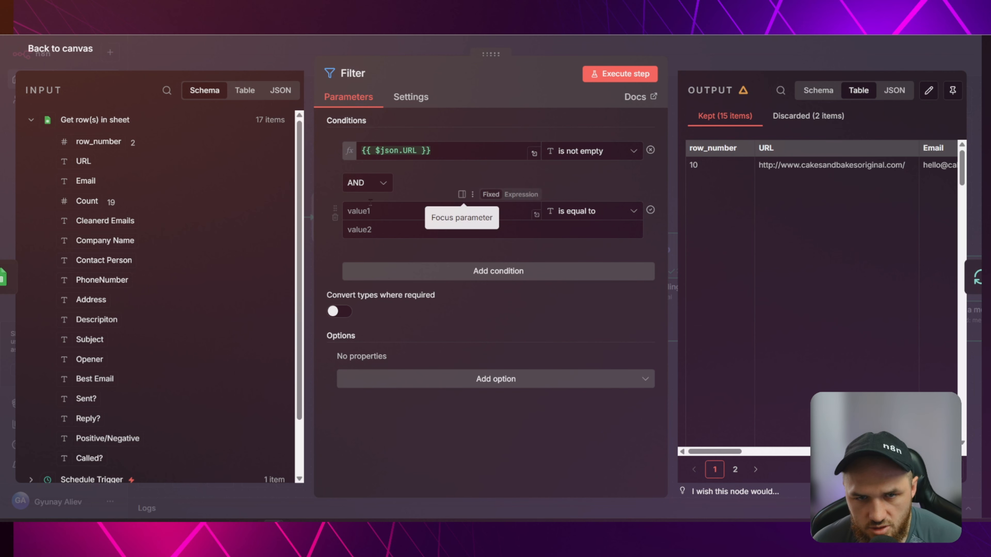
{"action": "left_click", "coordinate": [409, 211]}
{"action": "scroll", "coordinate": [132, 259], "scroll_direction": "down", "scroll_amount": 3}
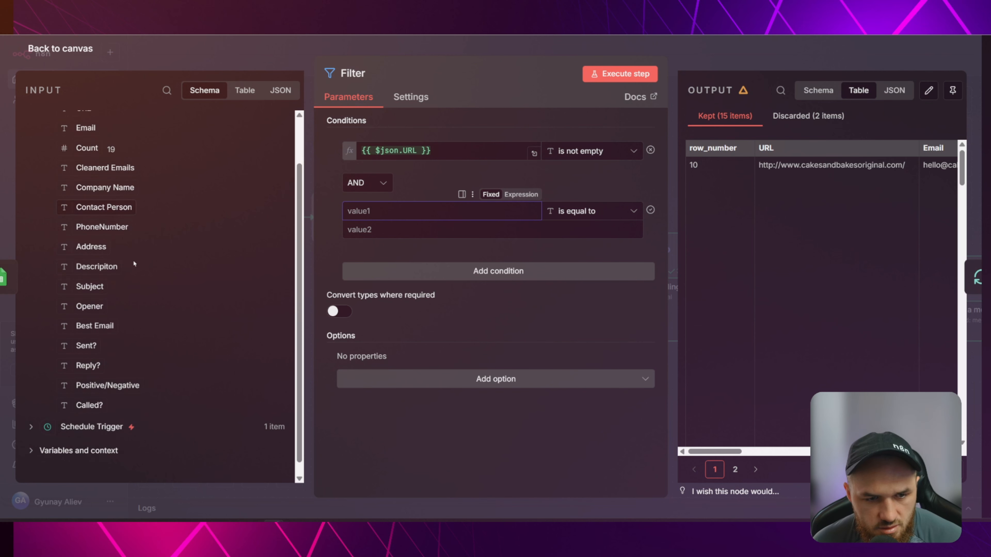
{"action": "left_click_drag", "start_coordinate": [95, 314], "coordinate": [369, 212]}
{"action": "left_click", "coordinate": [590, 211]}
{"action": "mouse_move", "coordinate": [580, 244]}
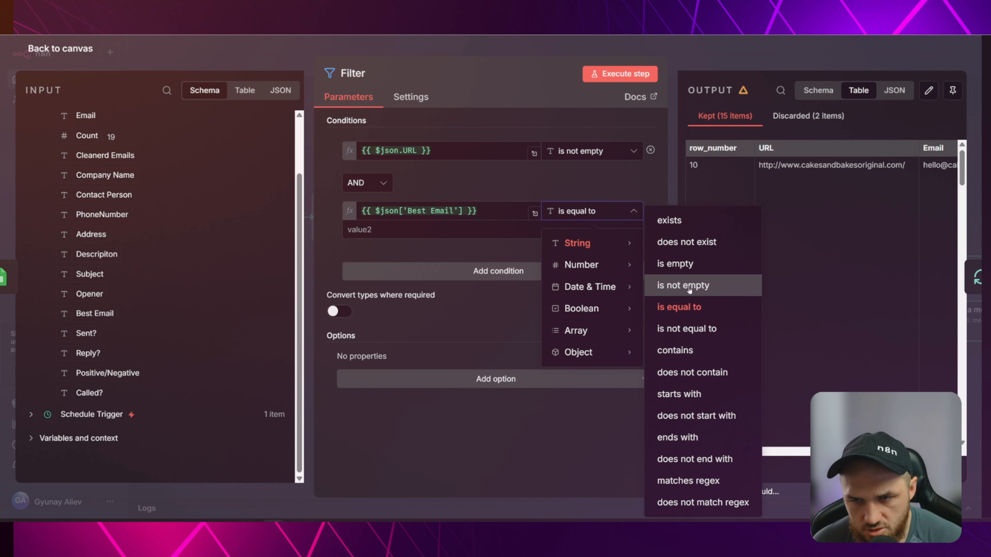
{"action": "left_click", "coordinate": [689, 289]}
{"action": "left_click", "coordinate": [290, 59]}
{"action": "left_click", "coordinate": [324, 184]}
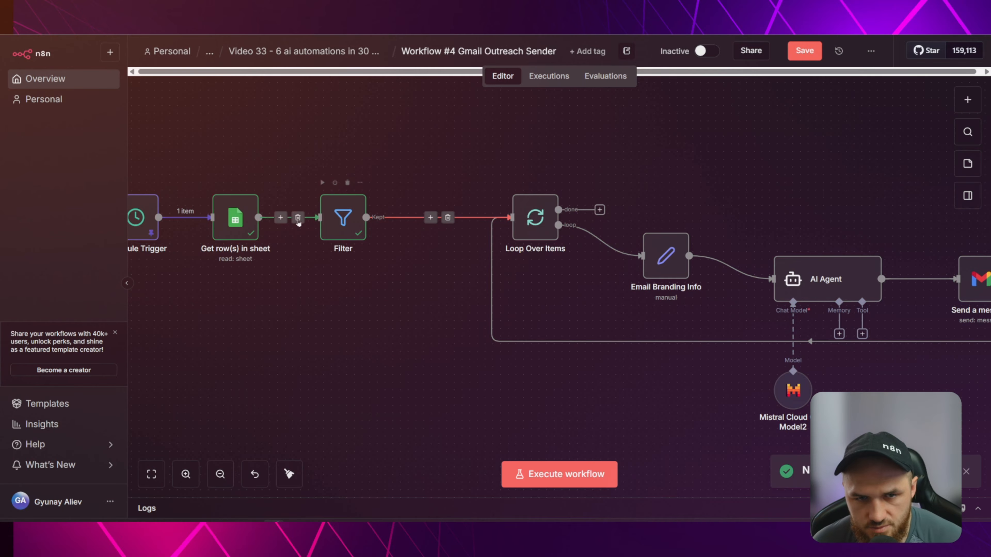
Switch the Mistral Cloud Chat Model2 to devstral-small-2507 and execute the whole workflow.
{"action": "mouse_move", "coordinate": [437, 221]}
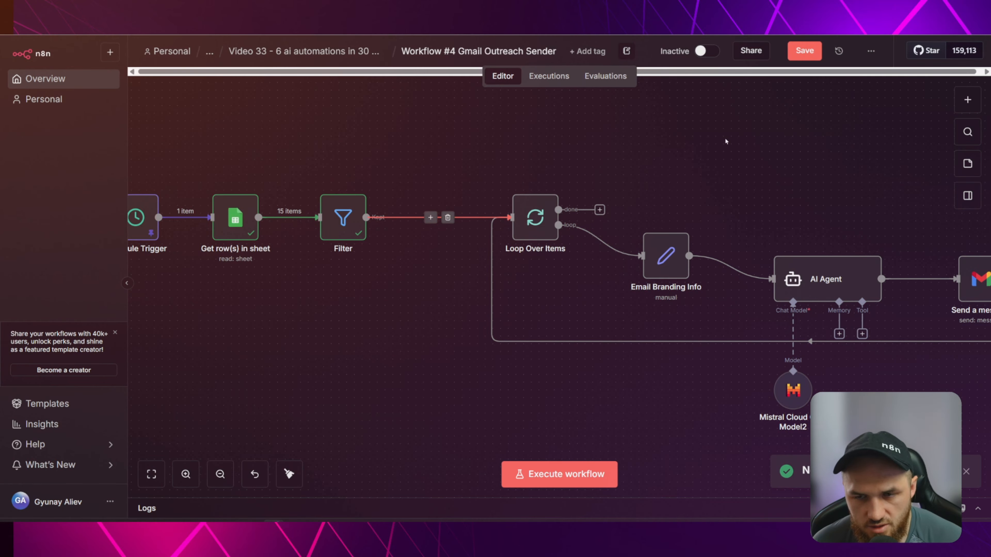
{"action": "left_click_drag", "start_coordinate": [847, 179], "coordinate": [575, 170]}
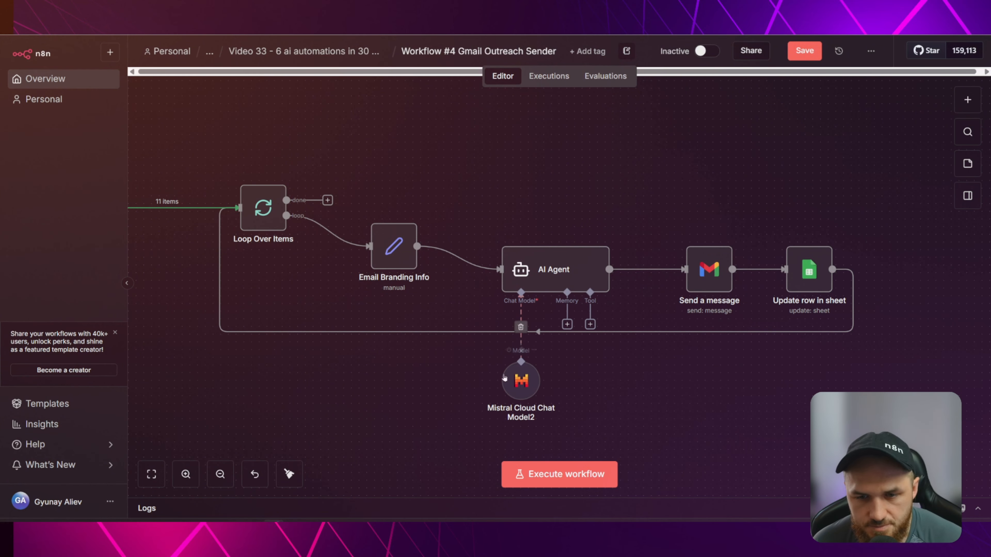
{"action": "double_click", "coordinate": [521, 381]}
{"action": "left_click", "coordinate": [407, 176]}
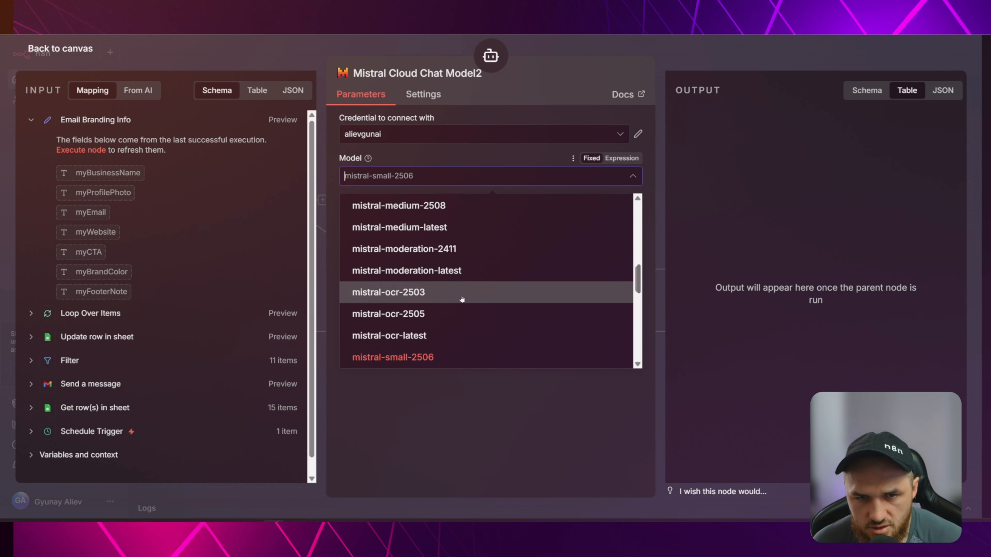
{"action": "scroll", "coordinate": [495, 320], "scroll_direction": "down", "scroll_amount": 10}
{"action": "scroll", "coordinate": [507, 319], "scroll_direction": "up", "scroll_amount": 10}
{"action": "scroll", "coordinate": [507, 316], "scroll_direction": "up", "scroll_amount": 10}
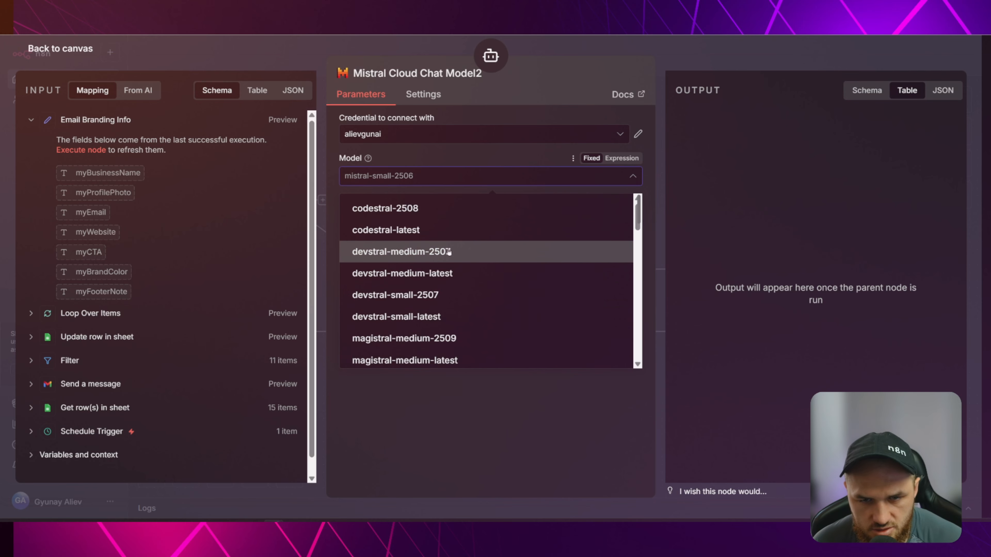
{"action": "left_click", "coordinate": [427, 296]}
{"action": "key", "text": "Escape"}
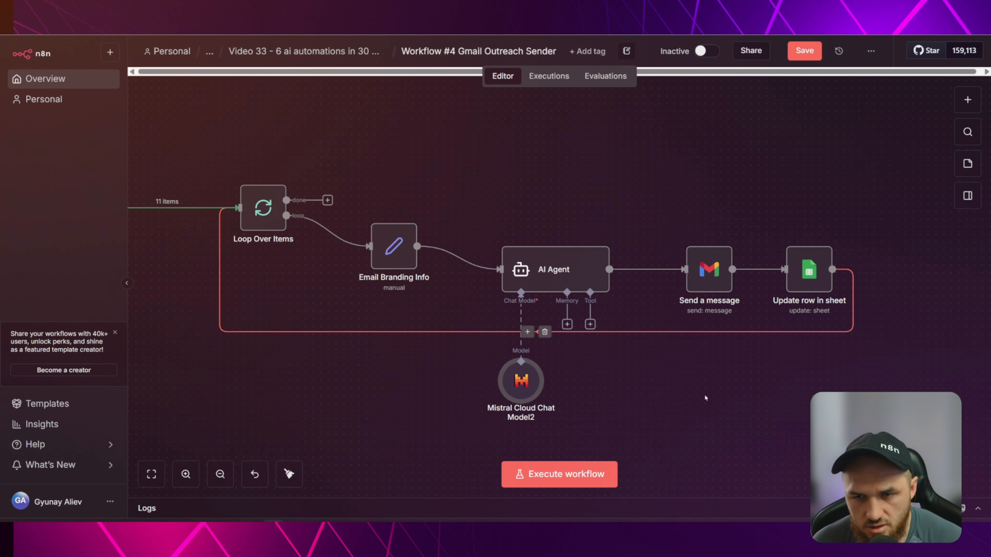
{"action": "left_click_drag", "start_coordinate": [644, 390], "coordinate": [679, 409]}
{"action": "left_click", "coordinate": [583, 481]}
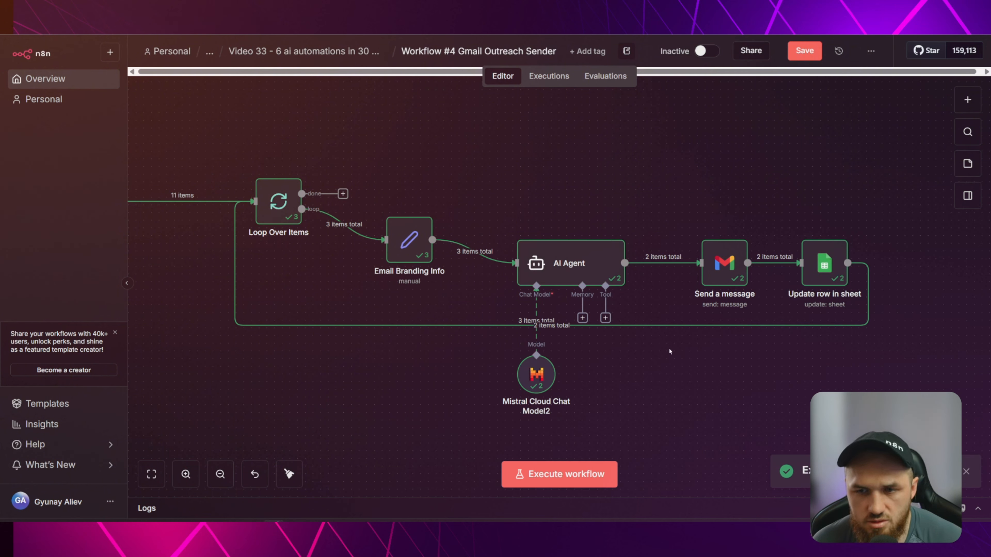
Check the received outreach emails in Gmail, including Automating Your Marketing & Operations and the newest one.
{"action": "left_click", "coordinate": [562, 27]}
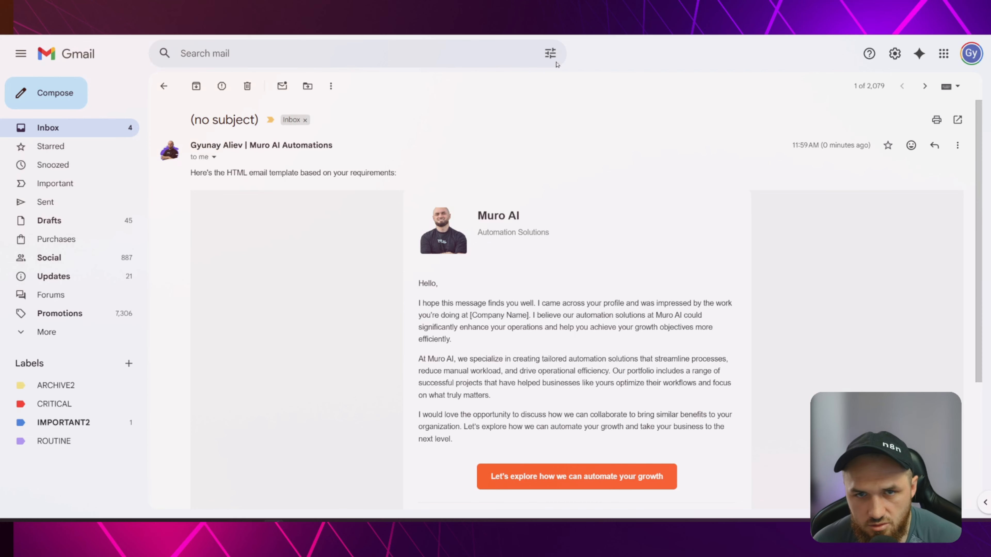
{"action": "left_click", "coordinate": [58, 127]}
{"action": "left_click", "coordinate": [371, 172]}
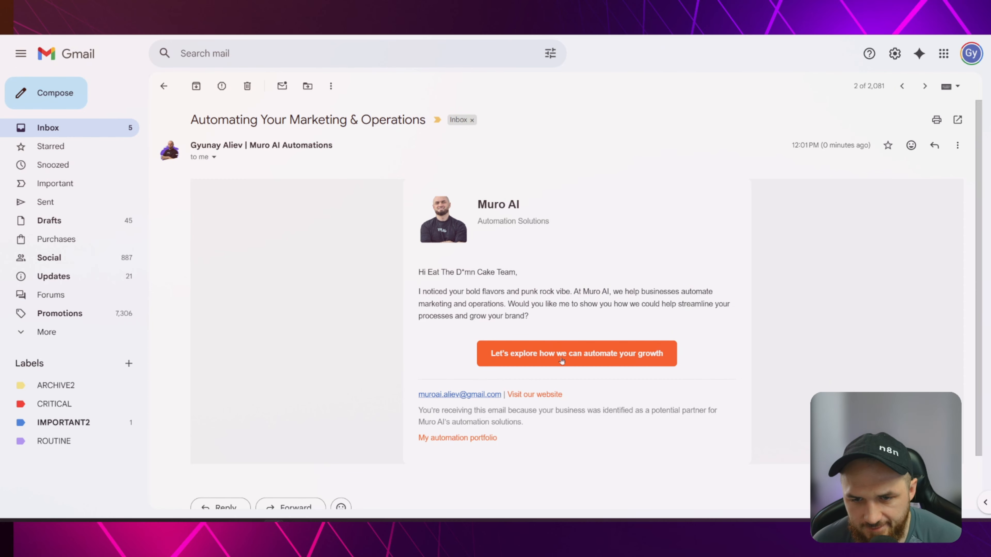
{"action": "left_click", "coordinate": [164, 86]}
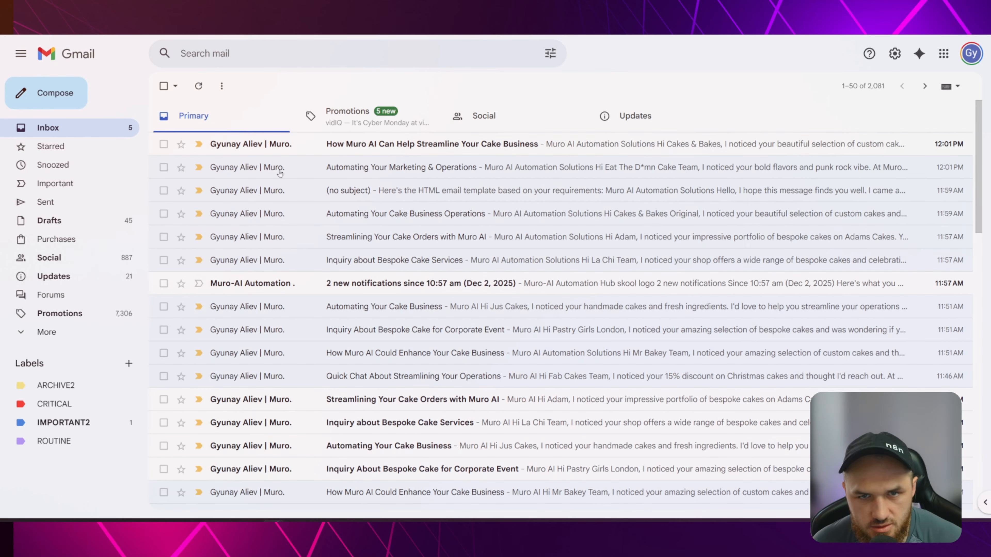
{"action": "left_click", "coordinate": [437, 145]}
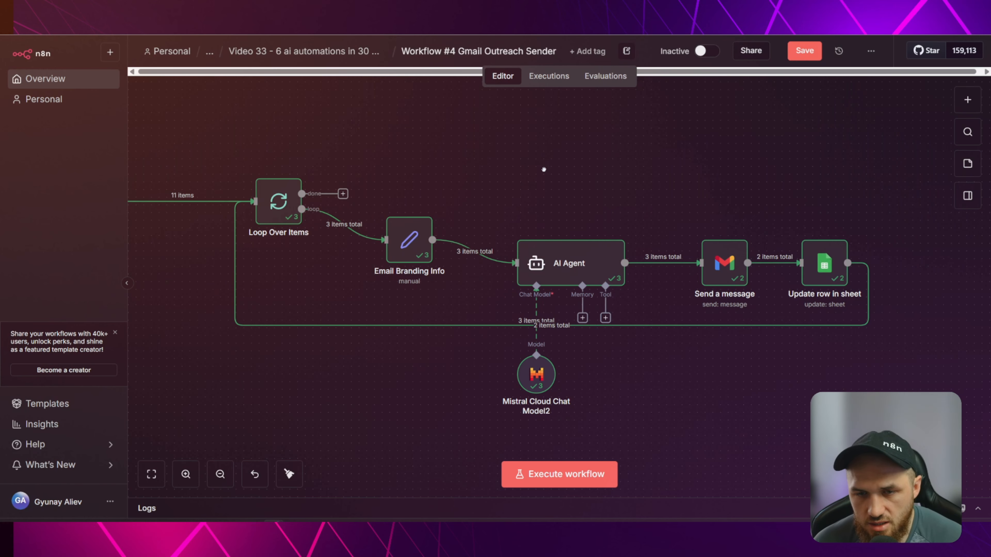
Rearrange the Filter, Get row(s) in sheet and Loop Over Items nodes, then fit the workflow in view.
{"action": "key", "text": "1"}
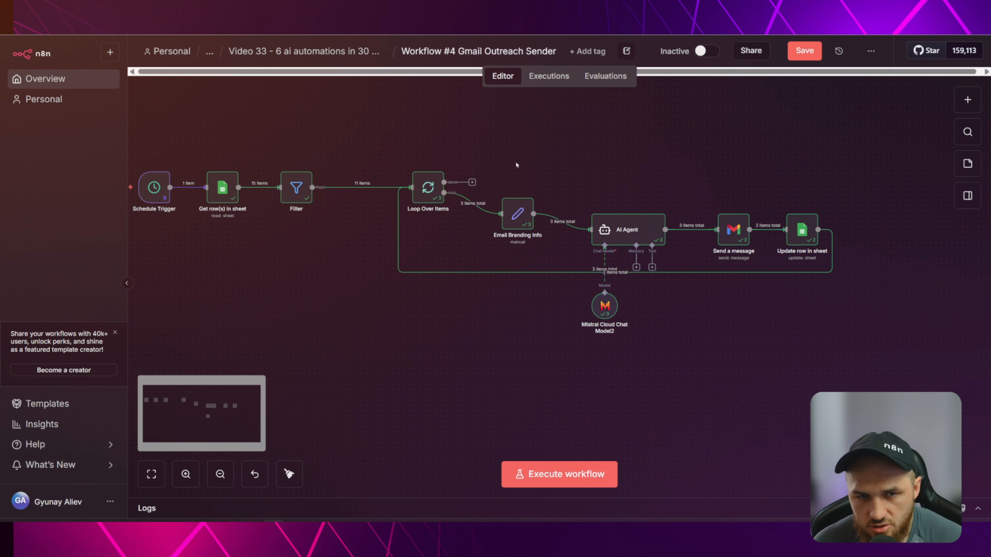
{"action": "left_click_drag", "start_coordinate": [519, 162], "coordinate": [581, 211]}
{"action": "scroll", "coordinate": [583, 194], "scroll_direction": "up", "scroll_amount": 2}
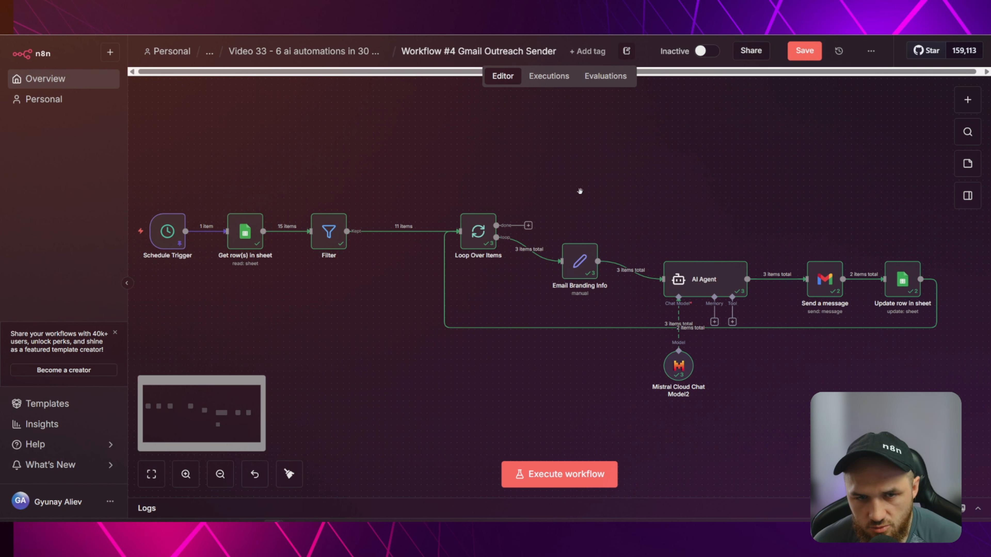
{"action": "left_click_drag", "start_coordinate": [580, 191], "coordinate": [596, 188]}
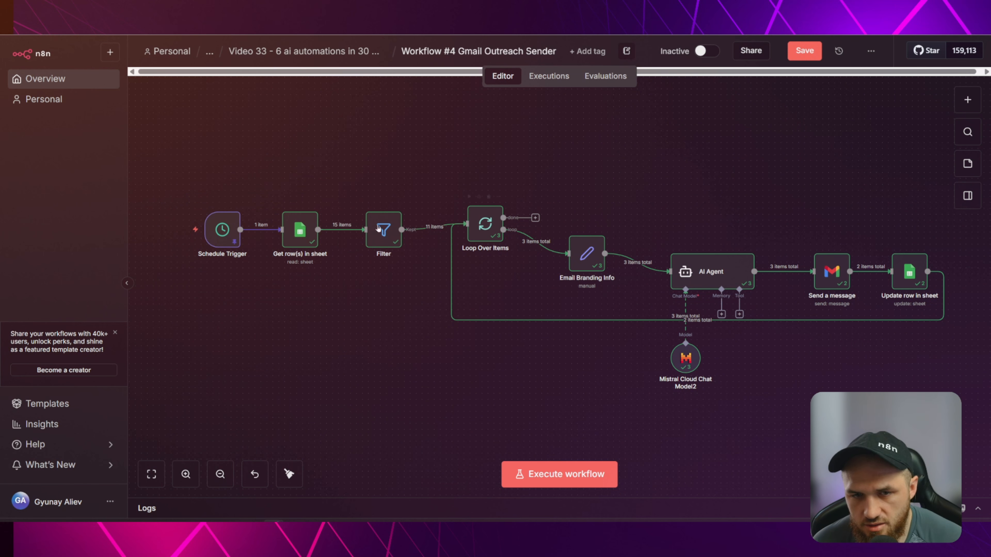
{"action": "left_click_drag", "start_coordinate": [377, 228], "coordinate": [330, 280]}
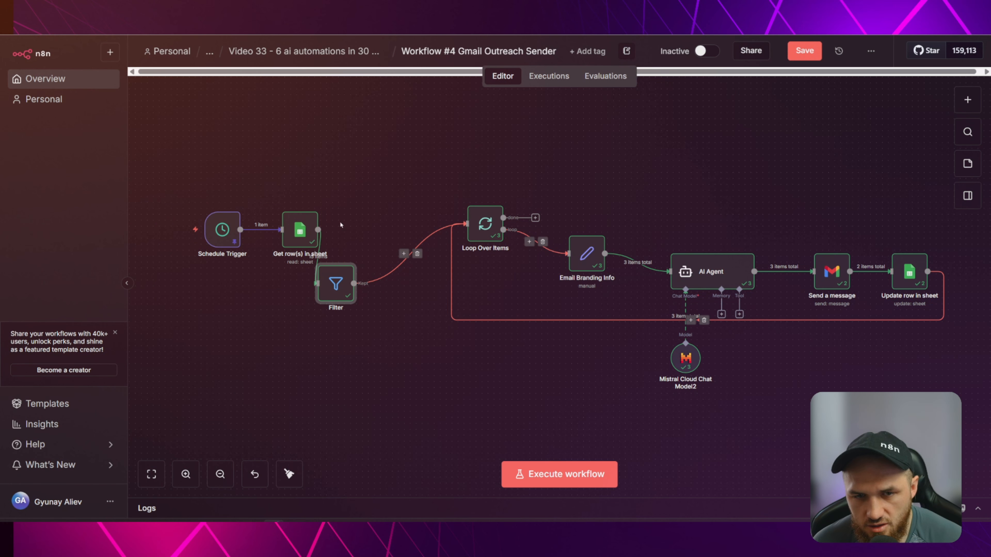
{"action": "left_click_drag", "start_coordinate": [299, 230], "coordinate": [283, 164]}
{"action": "left_click_drag", "start_coordinate": [484, 229], "coordinate": [514, 188]}
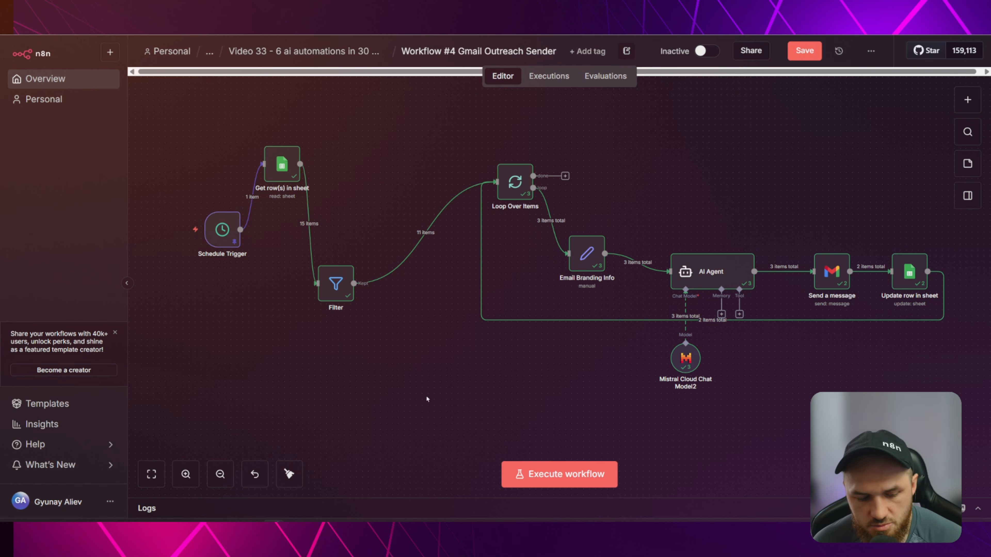
{"action": "key", "text": "1"}
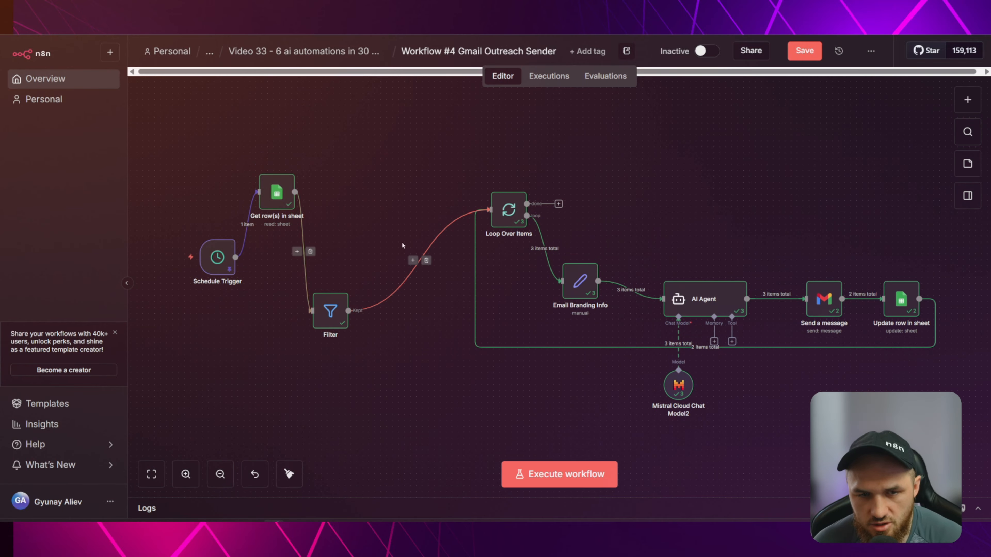
Tidy up the node layout, save the workflow with Ctrl+S, and clear the previous execution data.
{"action": "left_click", "coordinate": [293, 476]}
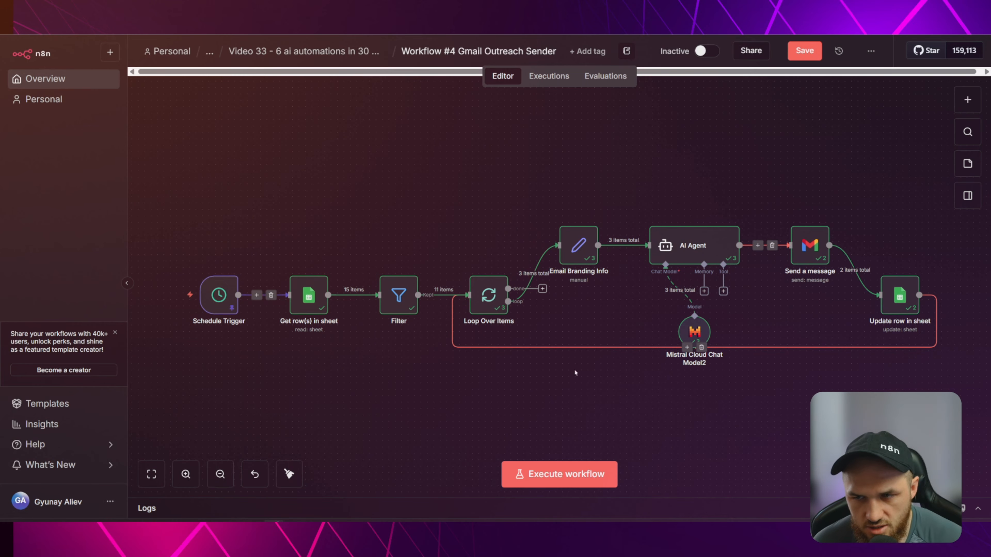
{"action": "key", "text": "ctrl+s"}
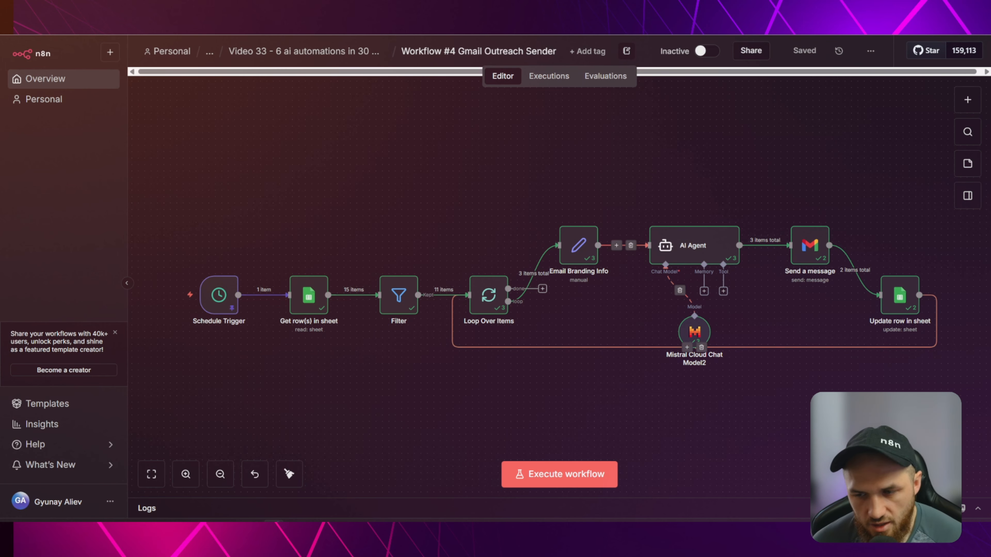
{"action": "left_click", "coordinate": [924, 509]}
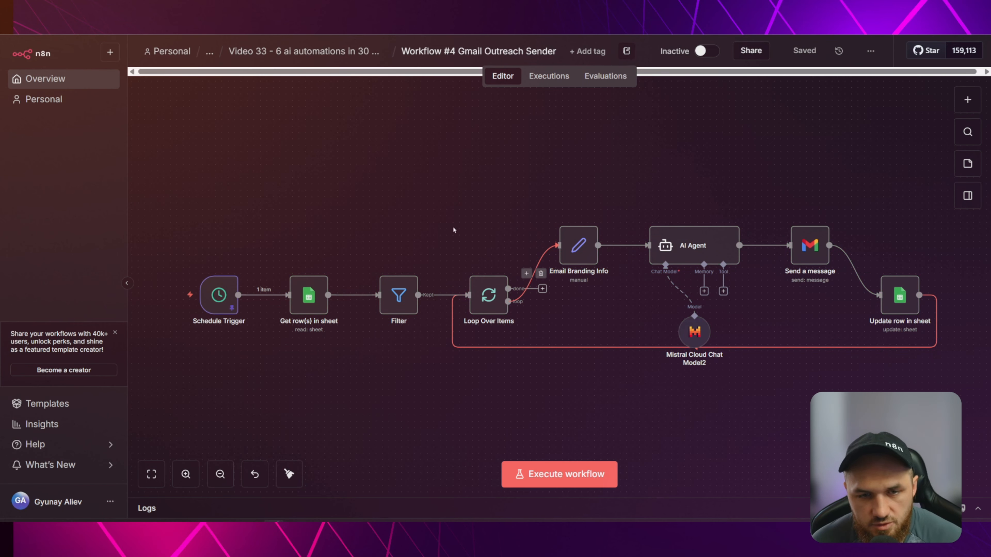
{"action": "left_click_drag", "start_coordinate": [496, 192], "coordinate": [490, 190]}
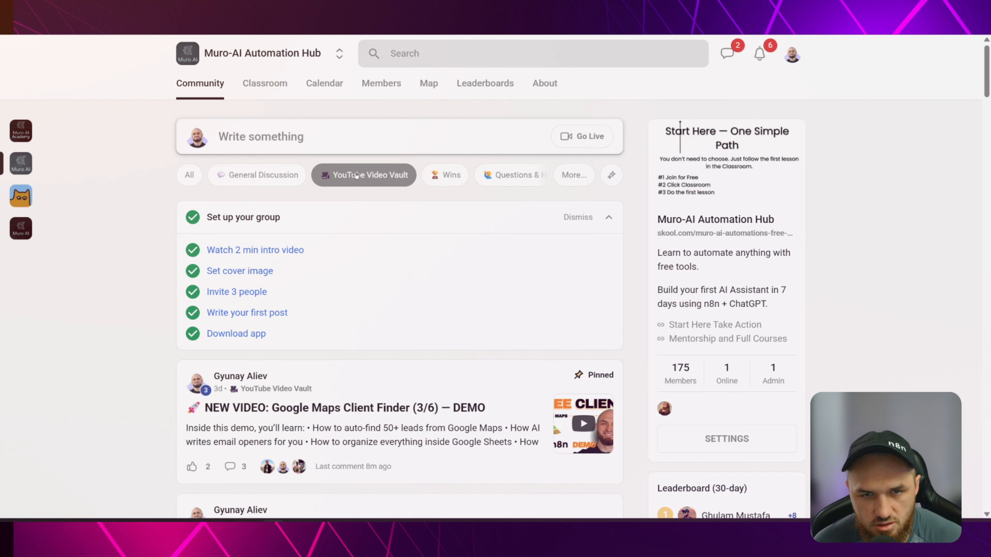
Review the pinned Google Maps Client Finder post and its attached workflow files, then go to Muro-AI Academy.
{"action": "left_click", "coordinate": [402, 406]}
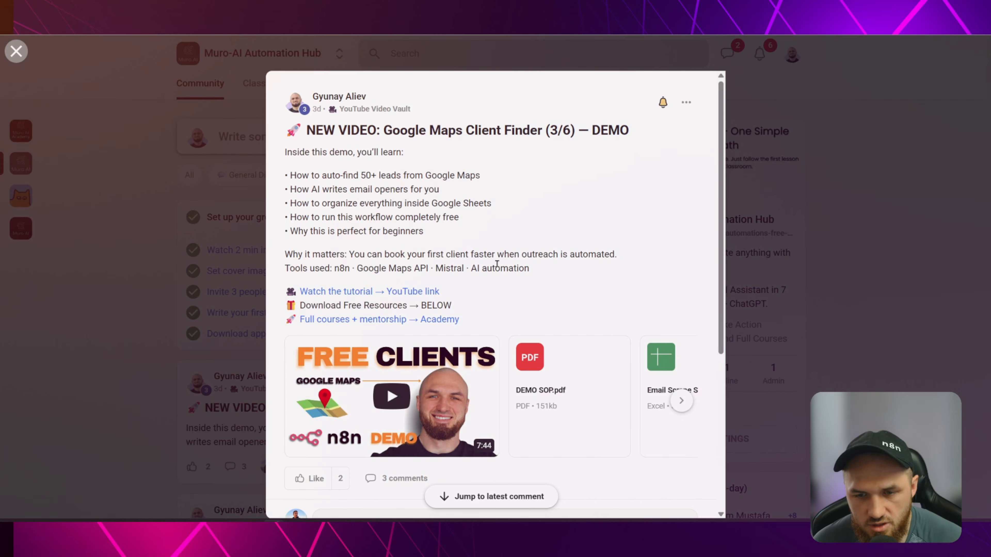
{"action": "left_click", "coordinate": [681, 401]}
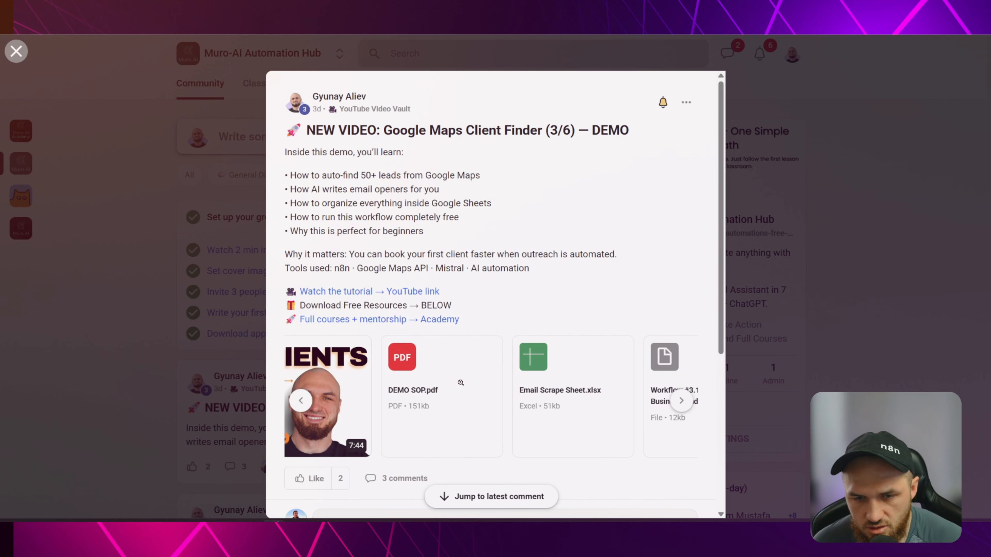
{"action": "left_click", "coordinate": [681, 401]}
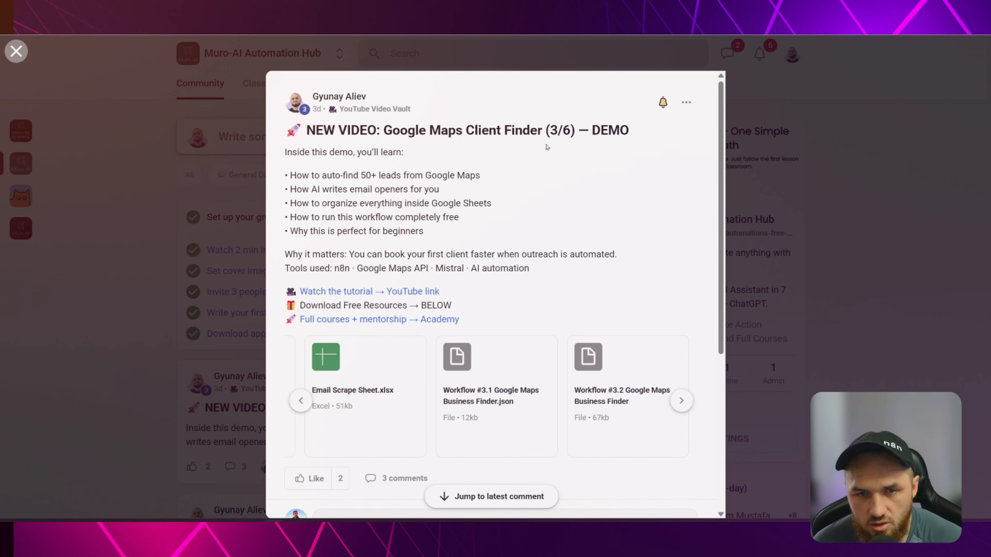
{"action": "left_click", "coordinate": [568, 58]}
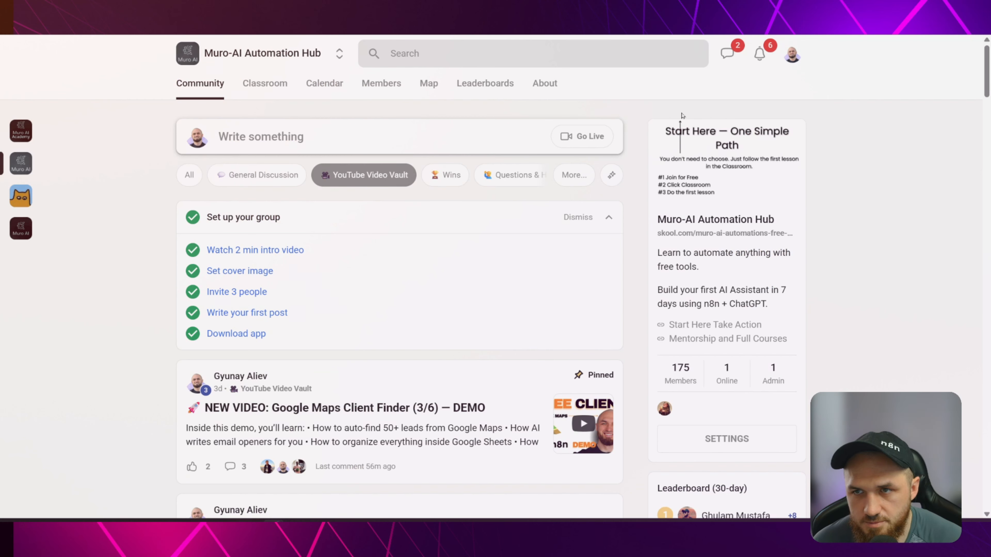
{"action": "left_click", "coordinate": [829, 7]}
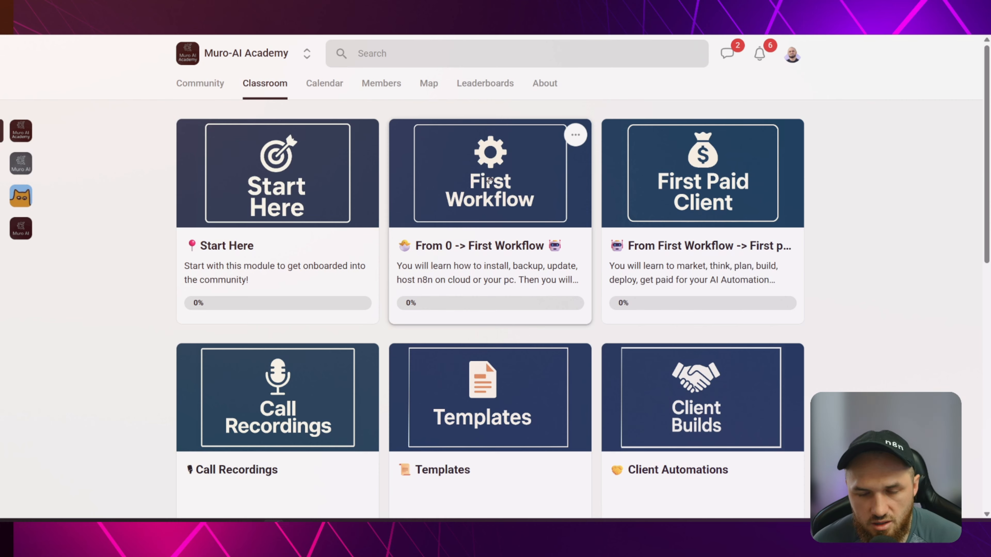
Browse the From 0 -> First Workflow course, then return to the Classroom overview.
{"action": "left_click", "coordinate": [486, 207]}
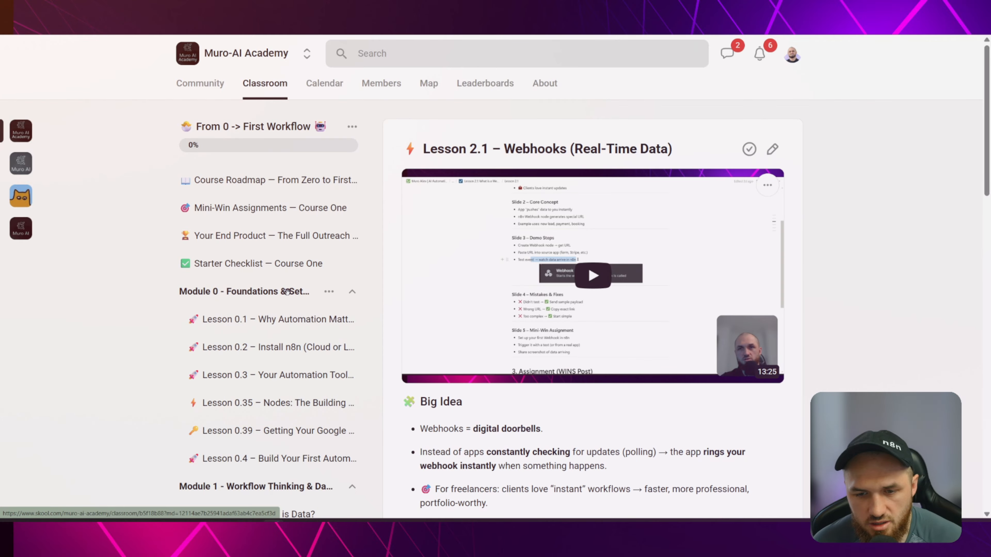
{"action": "scroll", "coordinate": [333, 238], "scroll_direction": "down", "scroll_amount": 3}
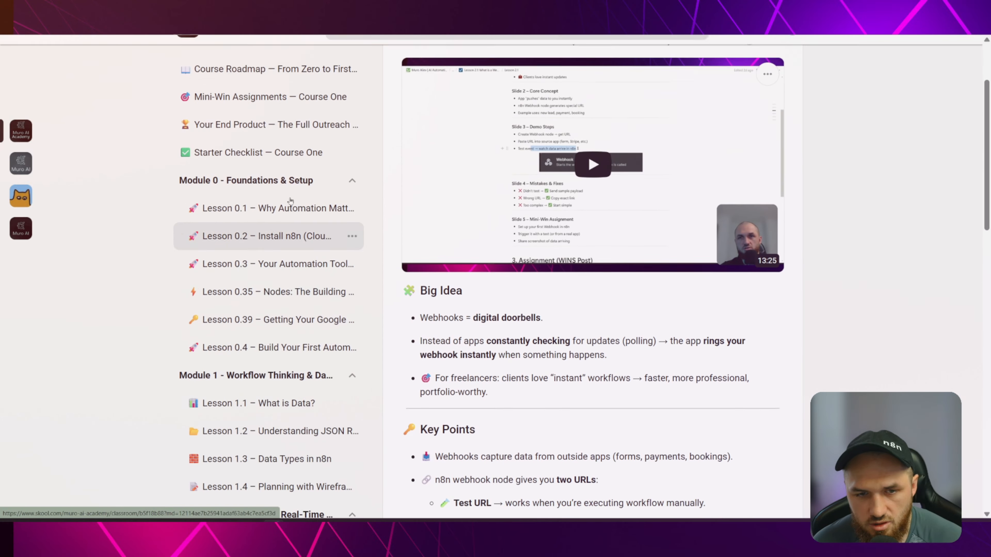
{"action": "scroll", "coordinate": [343, 249], "scroll_direction": "up", "scroll_amount": 3}
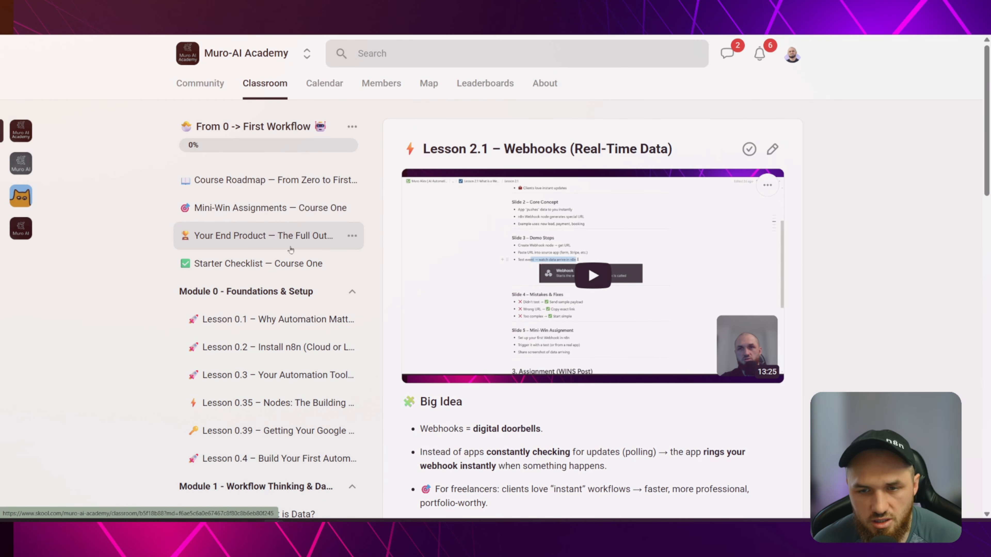
{"action": "scroll", "coordinate": [334, 358], "scroll_direction": "down", "scroll_amount": 9}
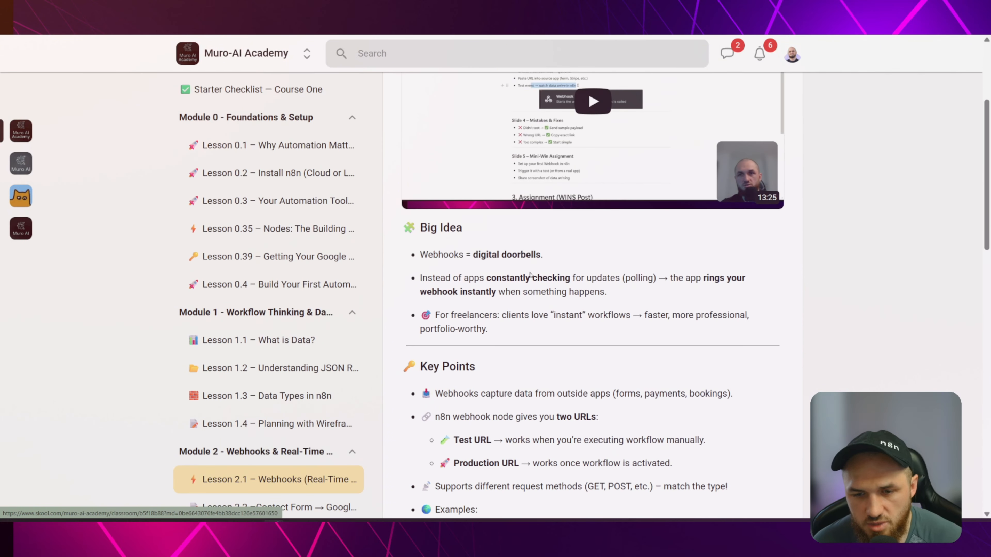
{"action": "scroll", "coordinate": [549, 339], "scroll_direction": "down", "scroll_amount": 17}
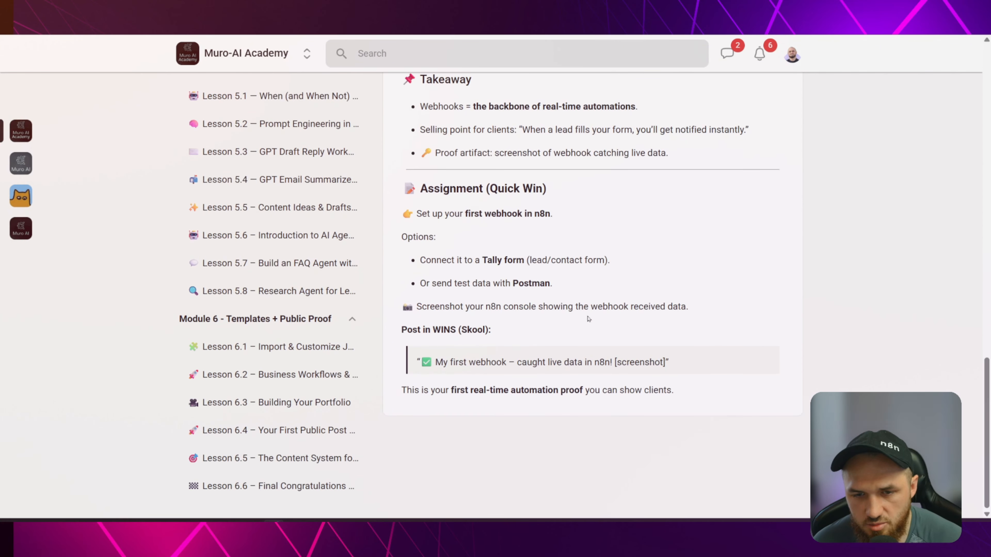
{"action": "scroll", "coordinate": [479, 301], "scroll_direction": "up", "scroll_amount": 20}
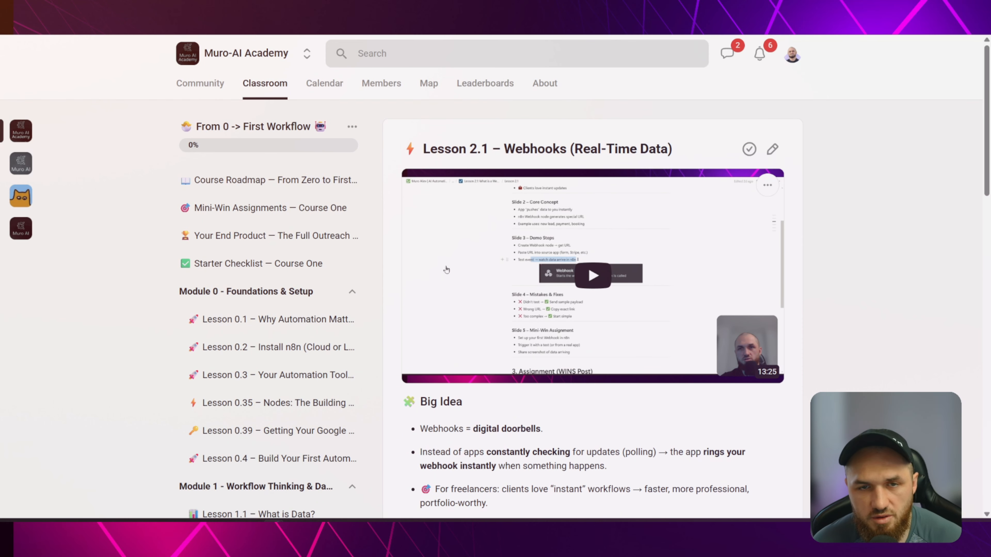
{"action": "left_click", "coordinate": [266, 87]}
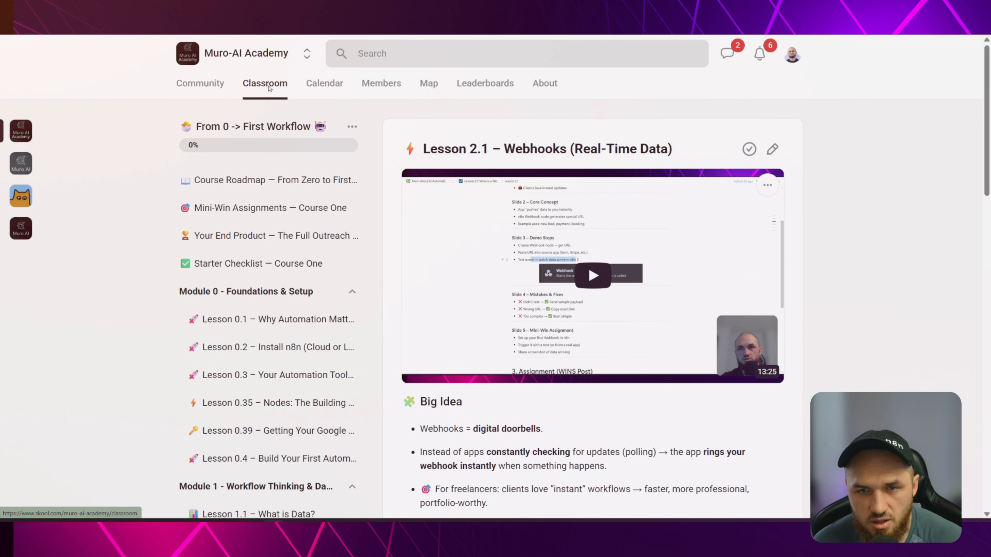
Look through the First Paid Client course's ONE-PATH SYSTEM lesson, then return to the Classroom.
{"action": "left_click", "coordinate": [705, 180]}
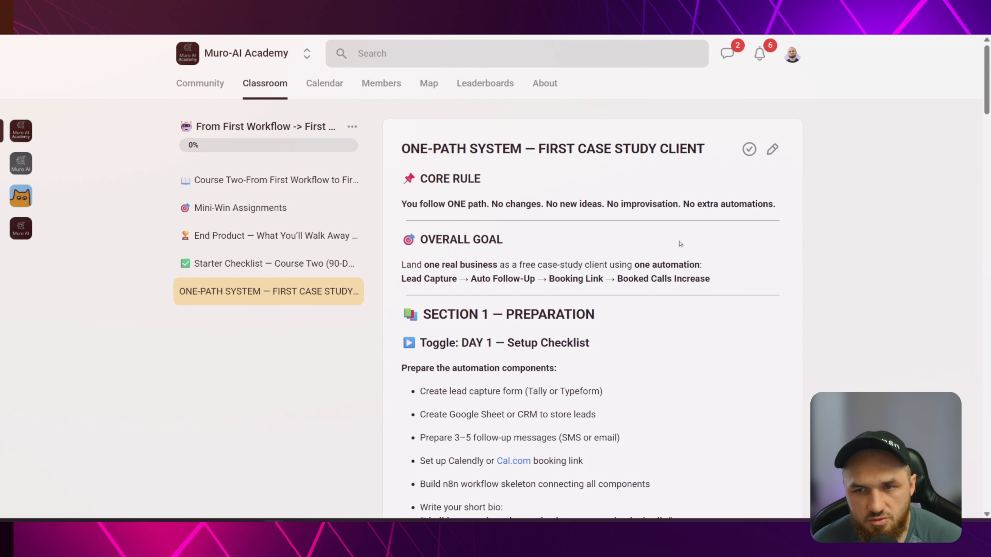
{"action": "scroll", "coordinate": [646, 275], "scroll_direction": "down", "scroll_amount": 10}
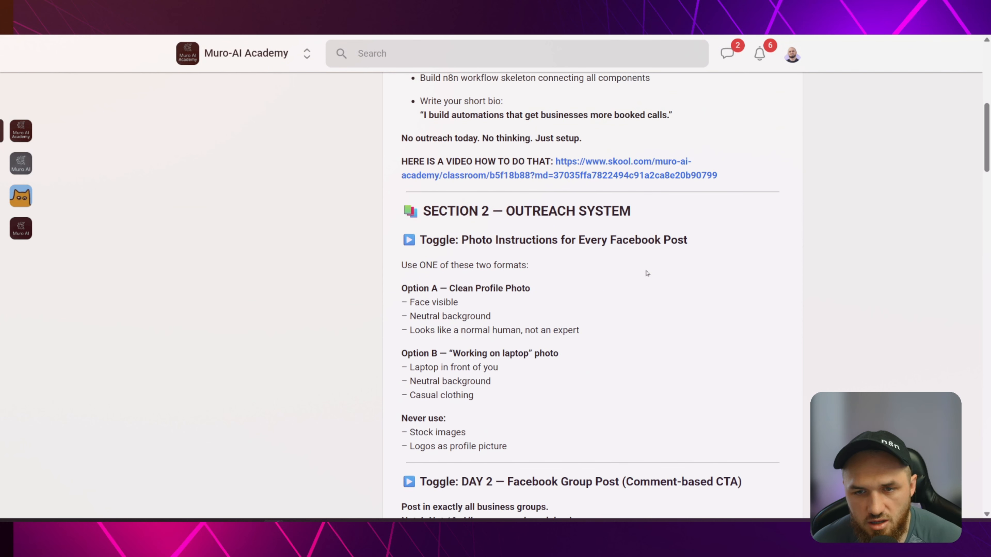
{"action": "scroll", "coordinate": [646, 274], "scroll_direction": "up", "scroll_amount": 10}
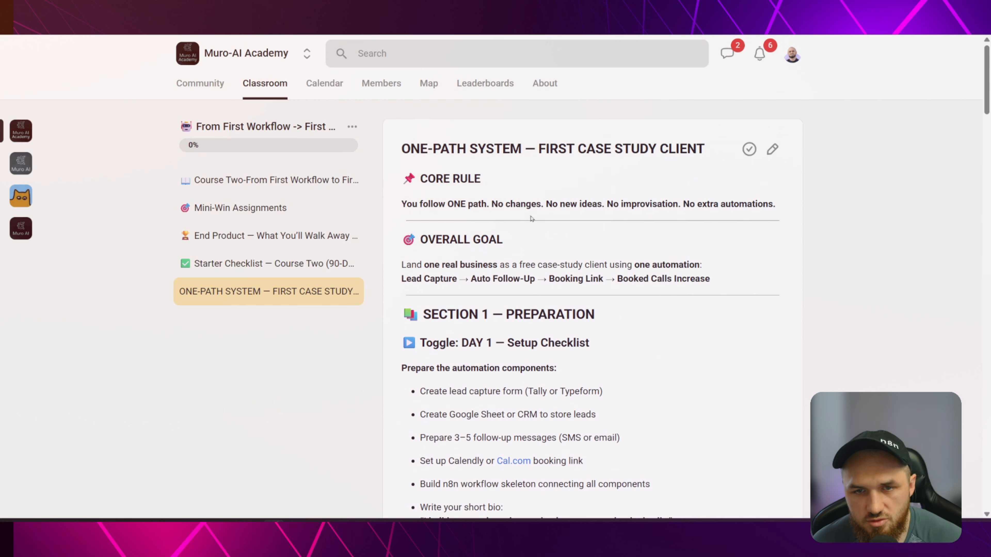
{"action": "left_click", "coordinate": [266, 88]}
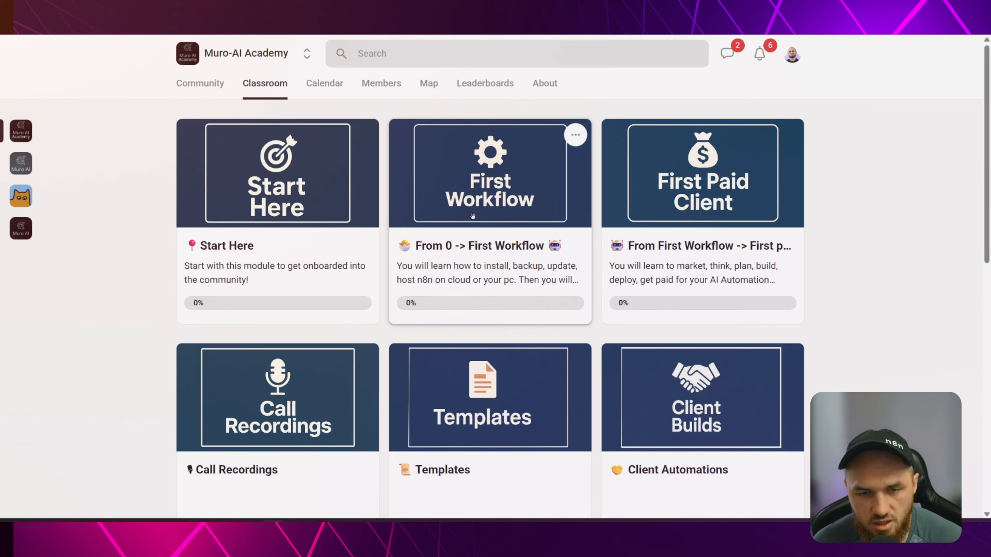
{"action": "scroll", "coordinate": [472, 212], "scroll_direction": "down", "scroll_amount": 3}
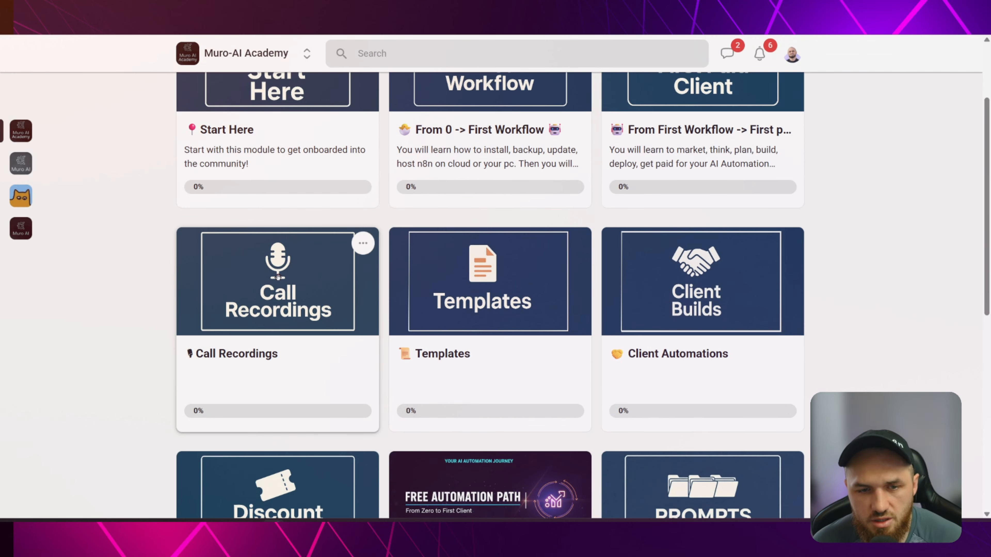
{"action": "left_click", "coordinate": [278, 276]}
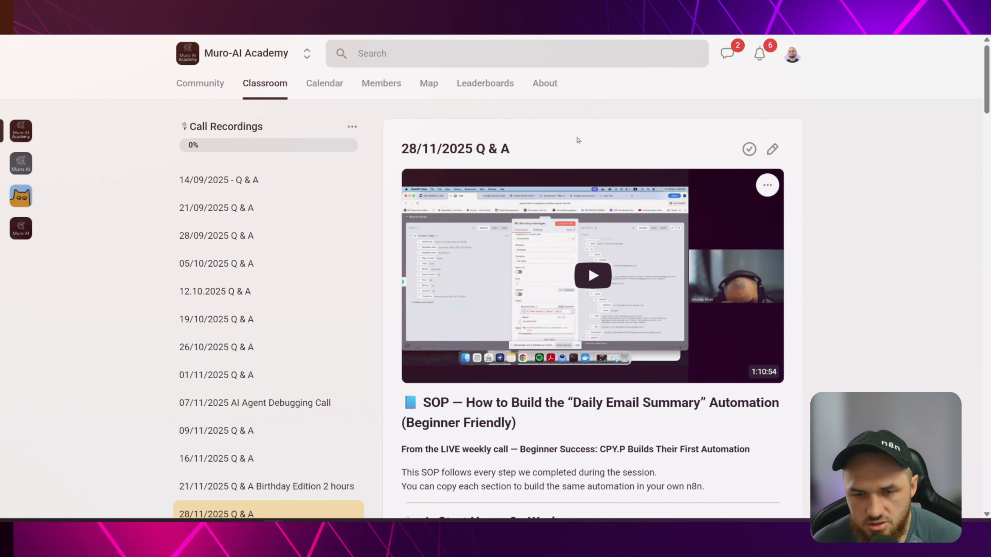
{"action": "scroll", "coordinate": [589, 122], "scroll_direction": "down", "scroll_amount": 3}
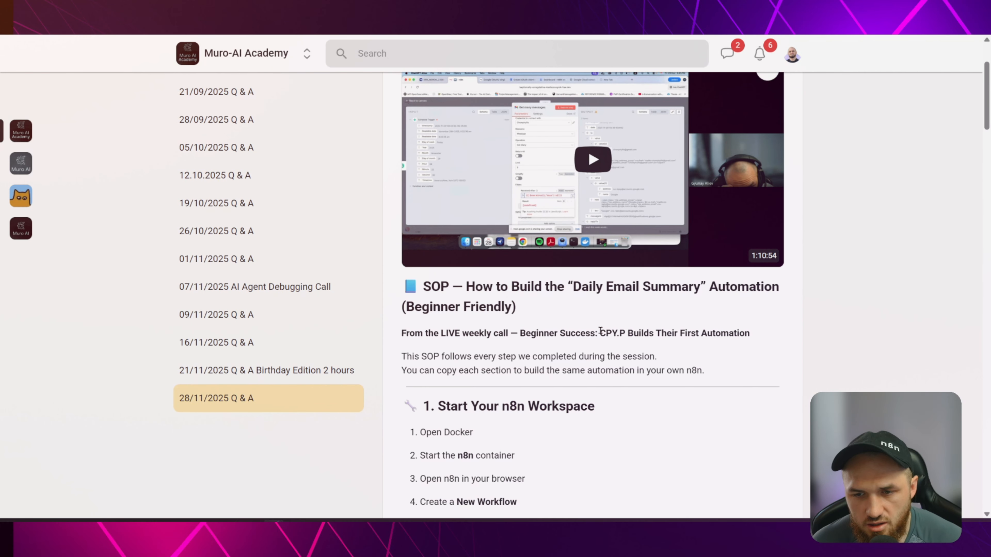
{"action": "left_click_drag", "start_coordinate": [600, 332], "coordinate": [626, 333]}
{"action": "left_click", "coordinate": [634, 339]}
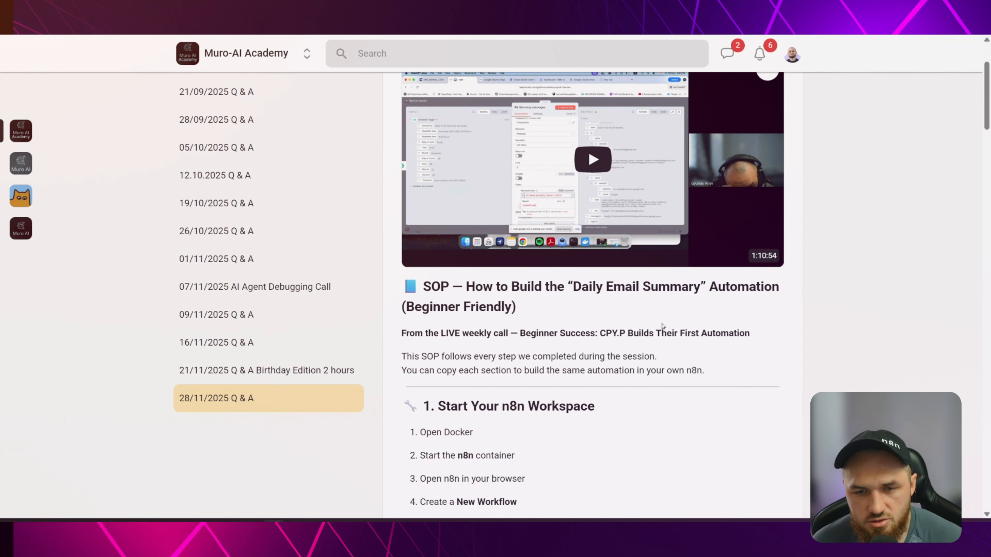
{"action": "scroll", "coordinate": [683, 336], "scroll_direction": "up", "scroll_amount": 3}
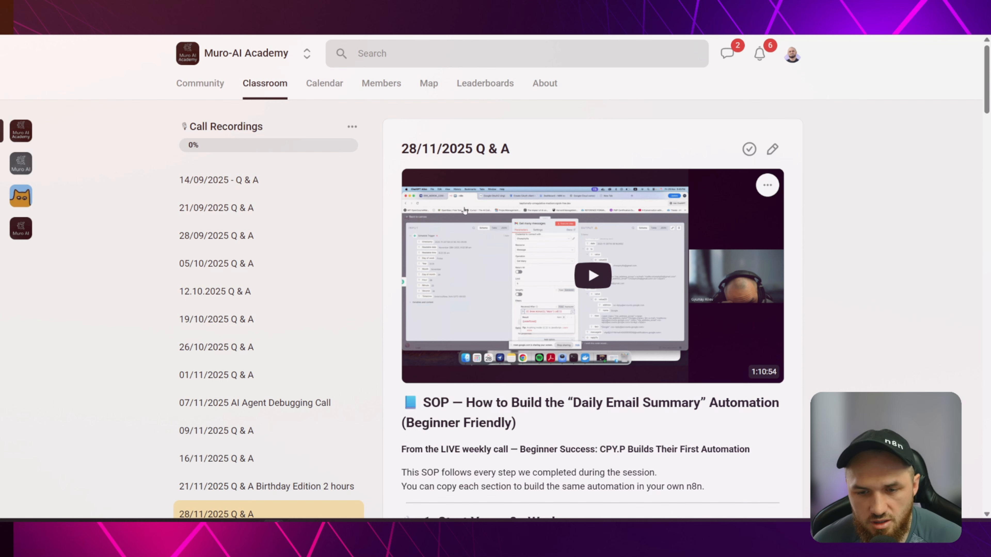
{"action": "left_click_drag", "start_coordinate": [521, 448], "coordinate": [591, 449]}
{"action": "left_click", "coordinate": [590, 448]}
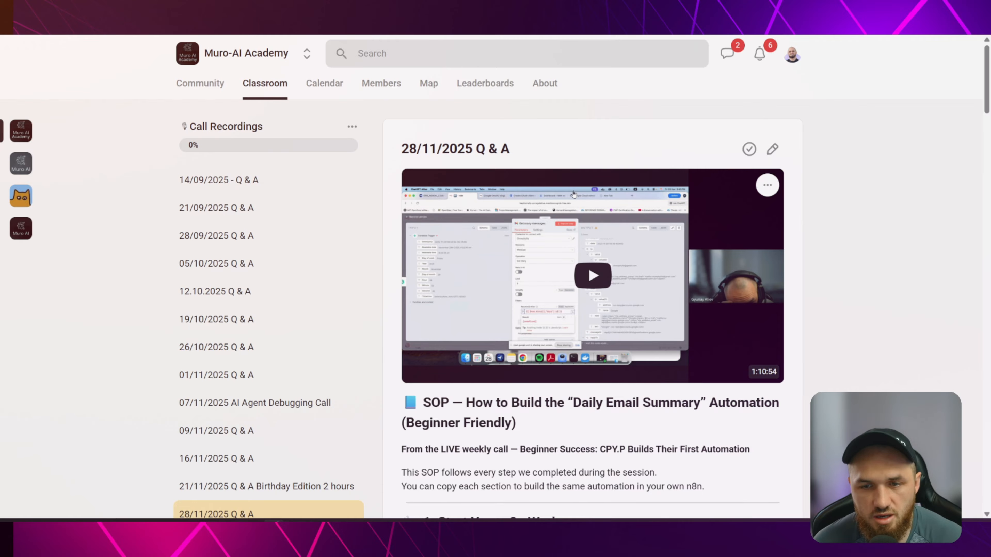
{"action": "left_click", "coordinate": [266, 90]}
{"action": "scroll", "coordinate": [540, 268], "scroll_direction": "down", "scroll_amount": 3}
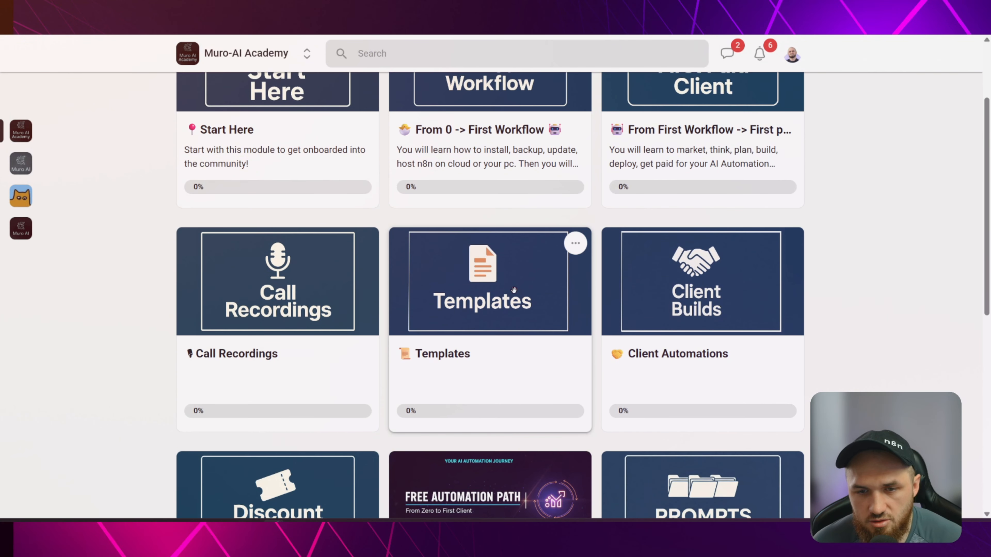
{"action": "left_click", "coordinate": [540, 269]}
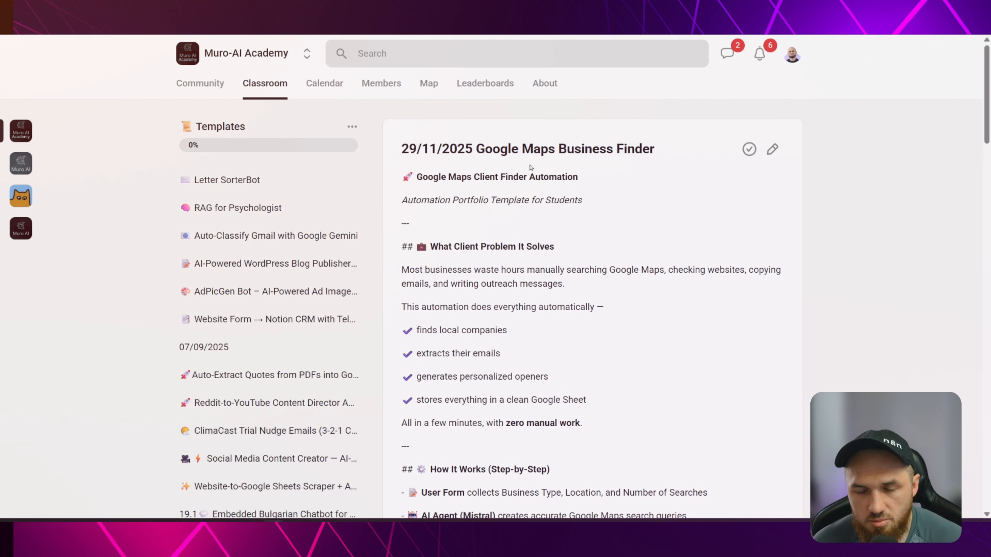
{"action": "scroll", "coordinate": [568, 156], "scroll_direction": "down", "scroll_amount": 3}
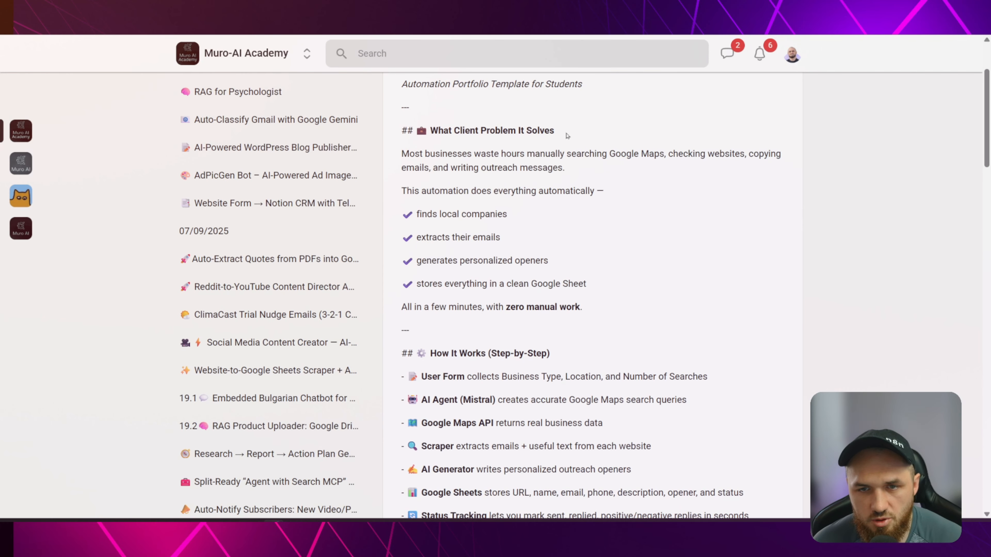
{"action": "scroll", "coordinate": [564, 134], "scroll_direction": "down", "scroll_amount": 10}
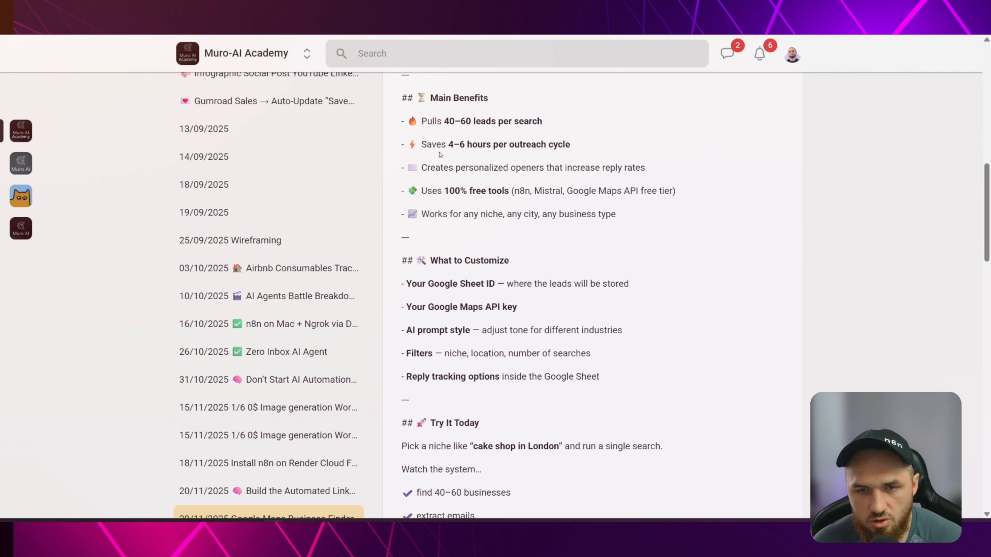
{"action": "scroll", "coordinate": [520, 213], "scroll_direction": "down", "scroll_amount": 10}
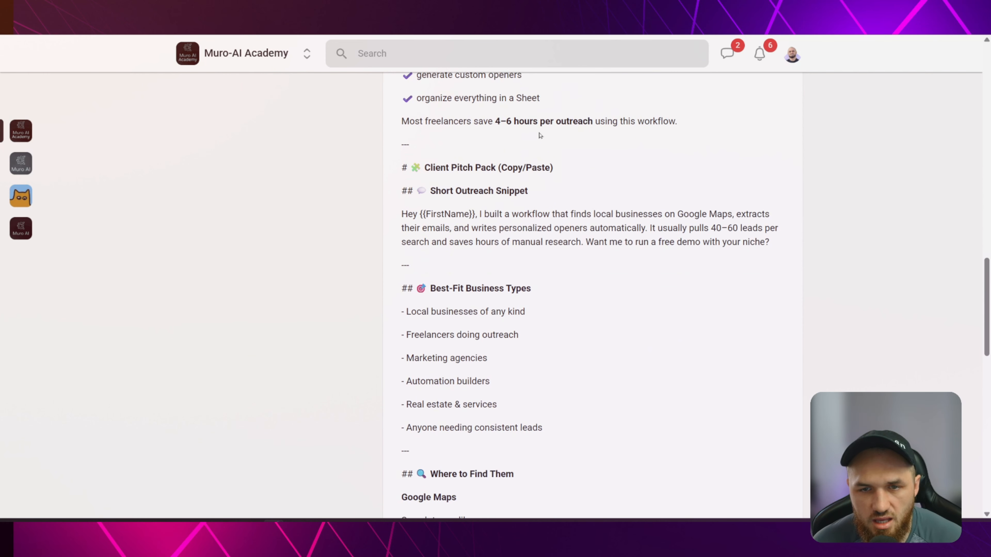
{"action": "scroll", "coordinate": [483, 196], "scroll_direction": "down", "scroll_amount": 3}
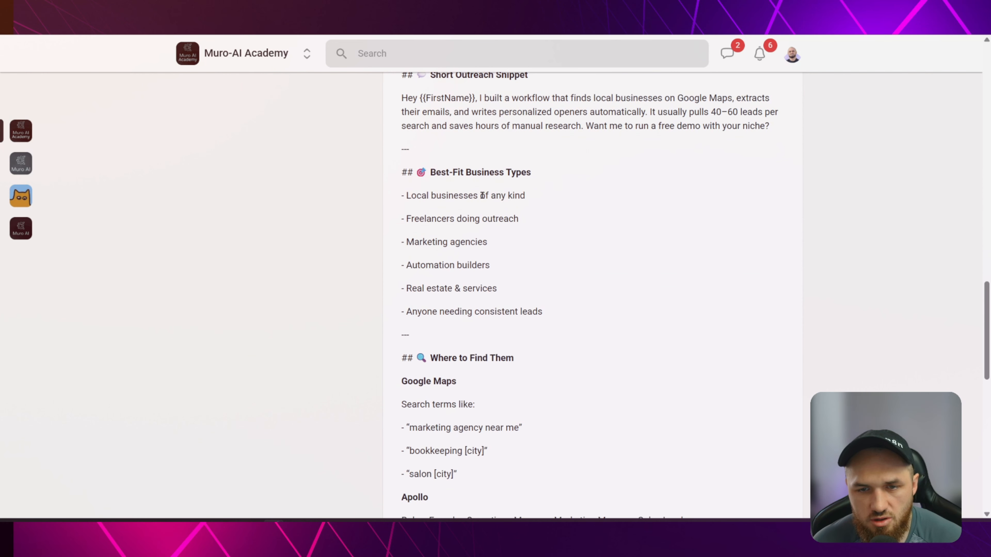
{"action": "scroll", "coordinate": [444, 239], "scroll_direction": "down", "scroll_amount": 3}
{"action": "scroll", "coordinate": [570, 188], "scroll_direction": "up", "scroll_amount": 1}
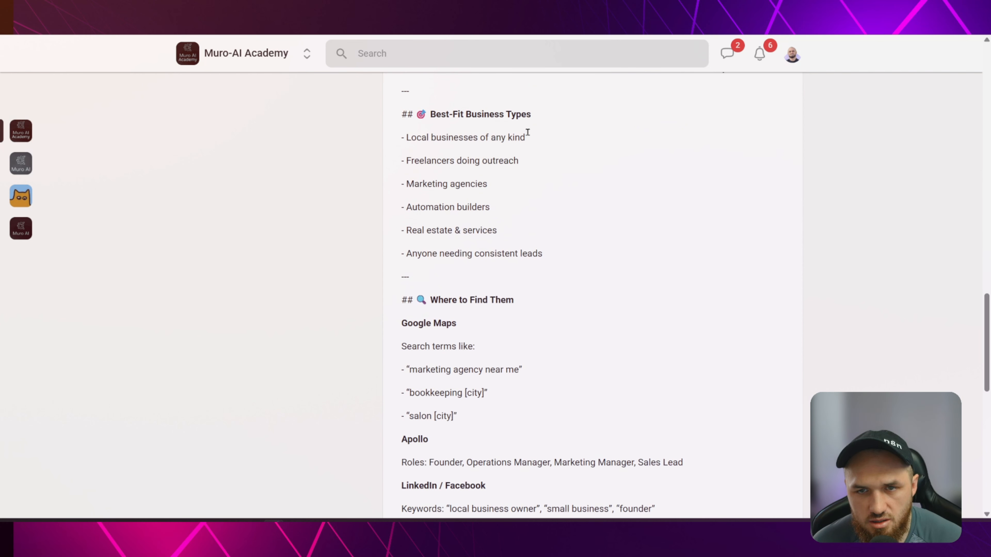
{"action": "scroll", "coordinate": [481, 298], "scroll_direction": "down", "scroll_amount": 7}
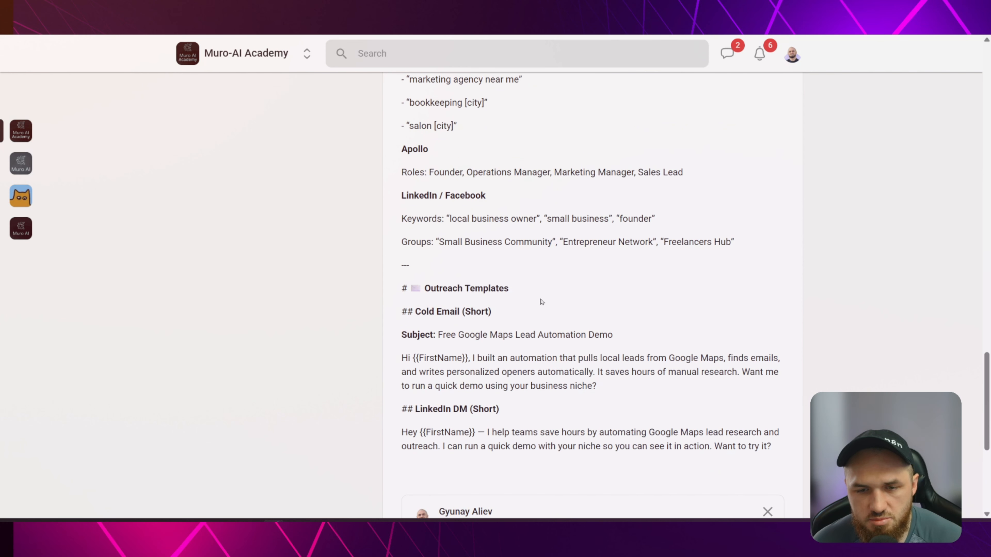
{"action": "scroll", "coordinate": [591, 324], "scroll_direction": "down", "scroll_amount": 3}
{"action": "scroll", "coordinate": [575, 261], "scroll_direction": "up", "scroll_amount": 20}
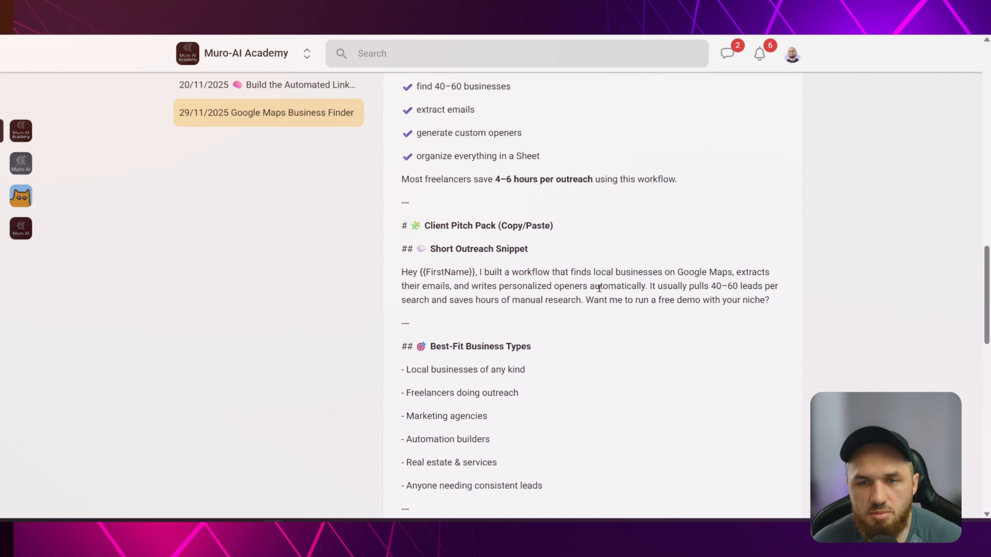
{"action": "scroll", "coordinate": [594, 281], "scroll_direction": "up", "scroll_amount": 9}
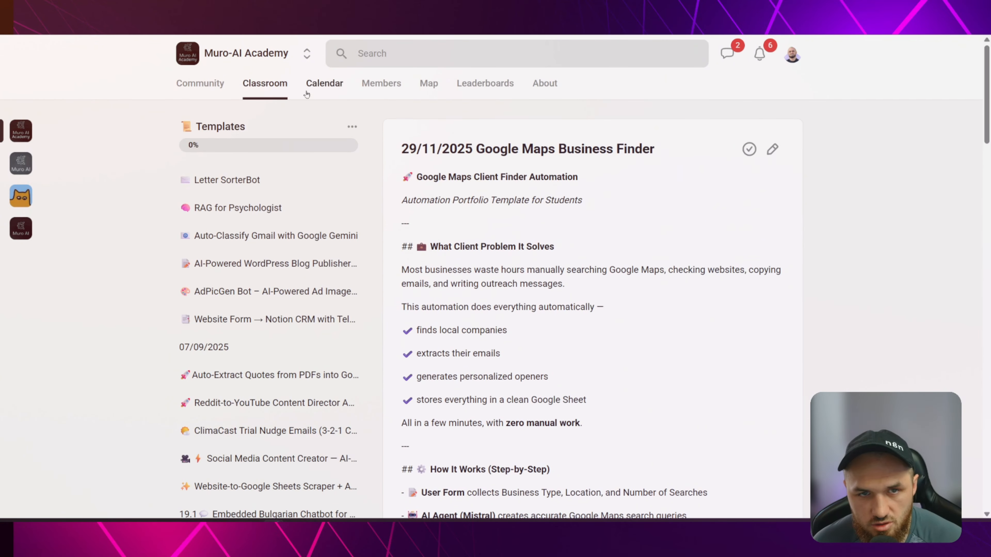
{"action": "left_click", "coordinate": [261, 87]}
{"action": "scroll", "coordinate": [611, 211], "scroll_direction": "down", "scroll_amount": 6}
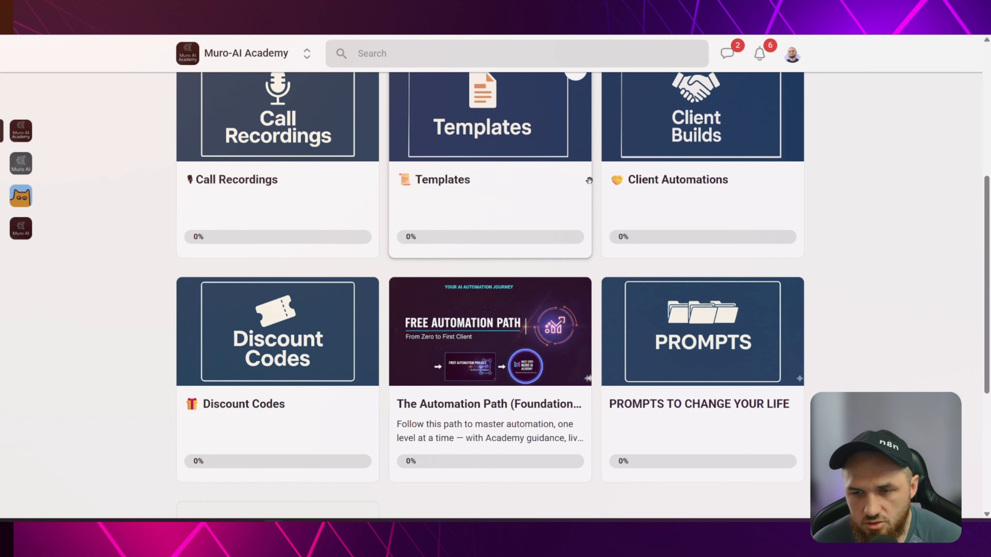
{"action": "scroll", "coordinate": [577, 270], "scroll_direction": "up", "scroll_amount": 6}
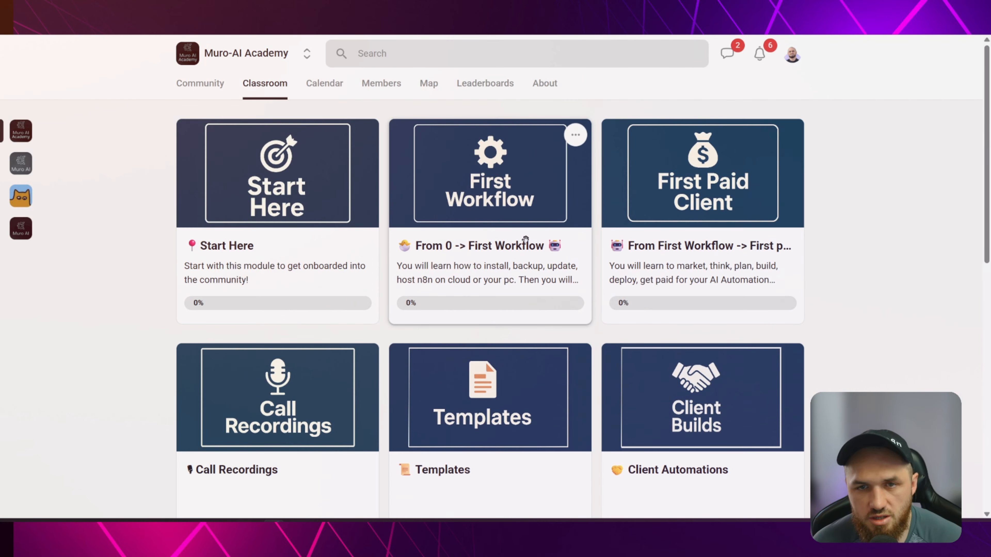